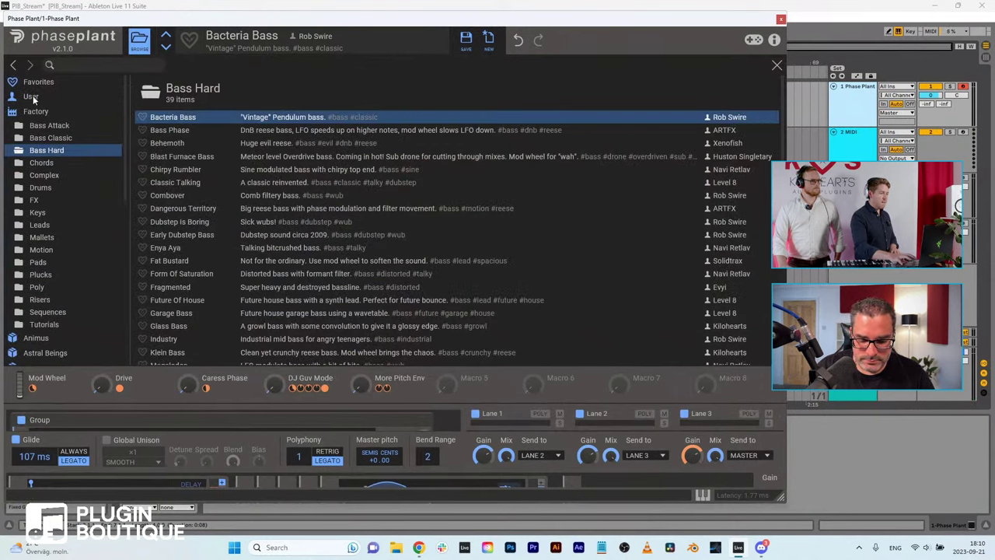
Step: Load the Fluteophone preset from the favorites and return to its patch view
click(31, 97)
click(34, 82)
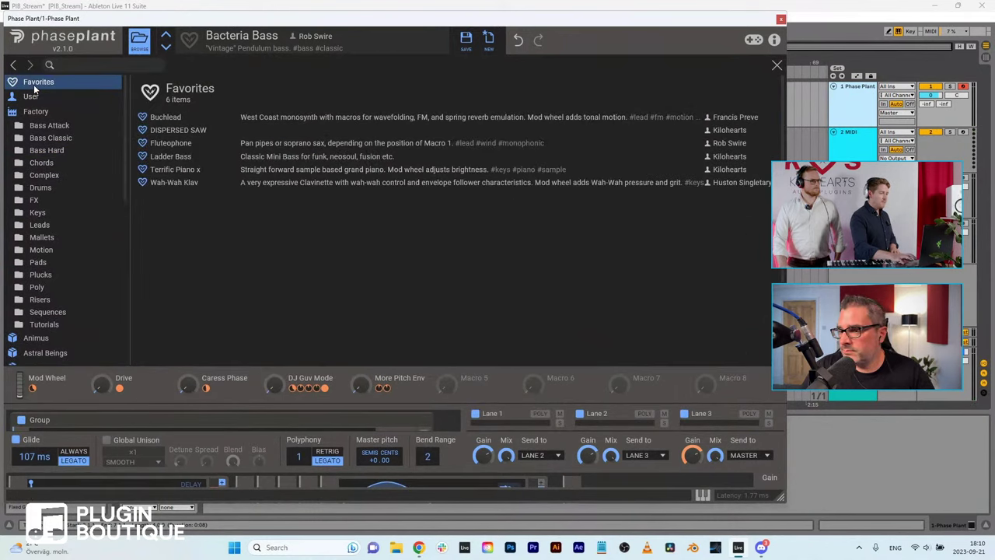
click(172, 143)
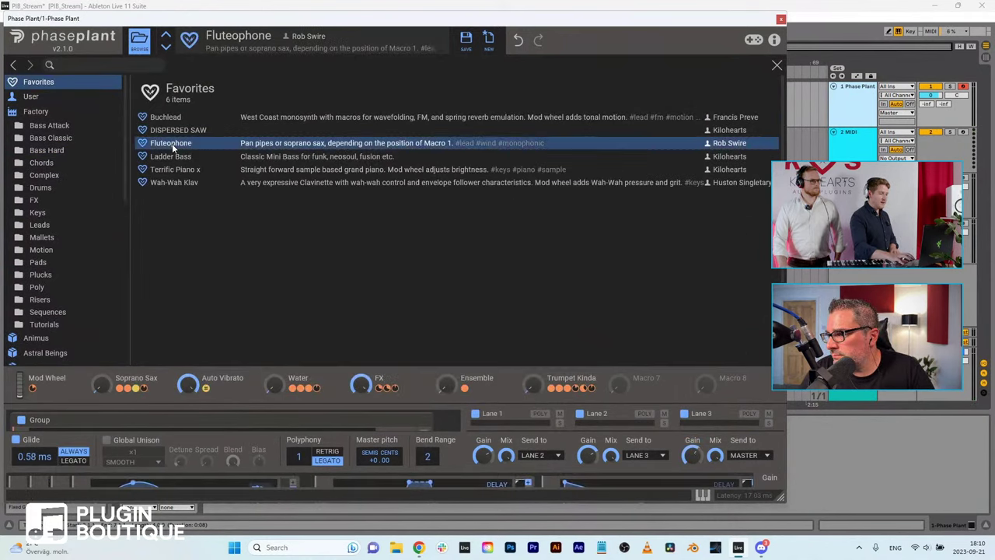
click(142, 45)
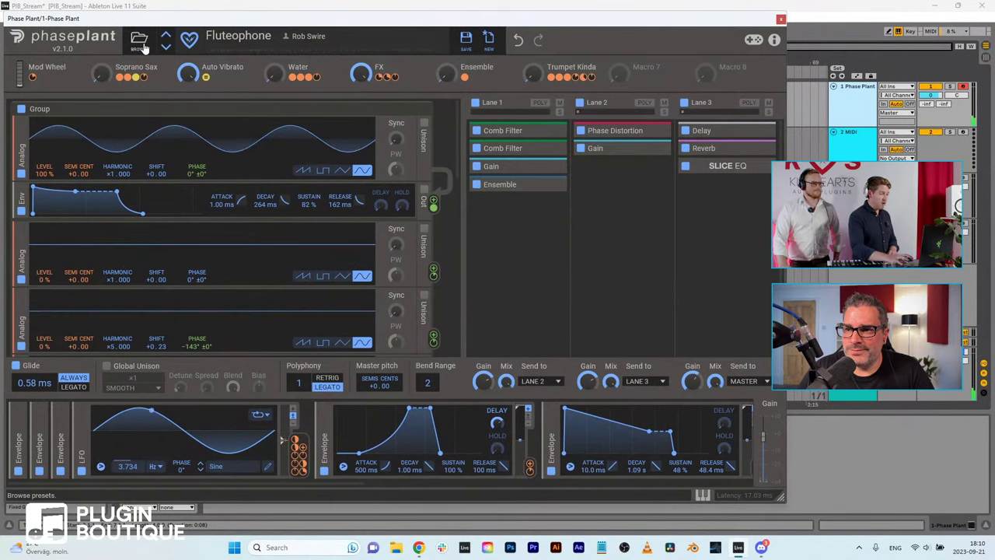
click(140, 39)
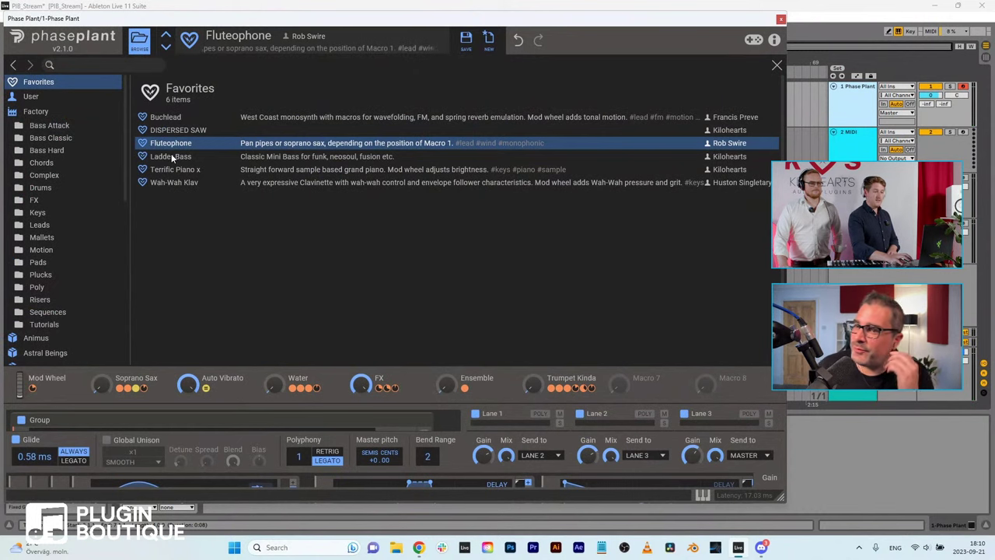
click(139, 39)
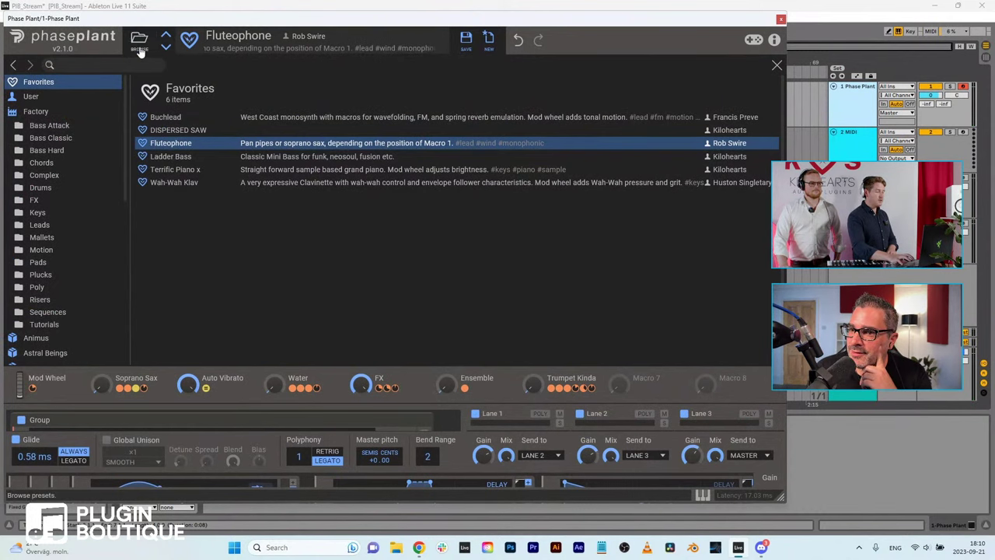
Step: Examine Fluteophone's oscillator, noise, filter and Aux groups, including the modulation routings between the generators
scroll(224, 149, down, 6)
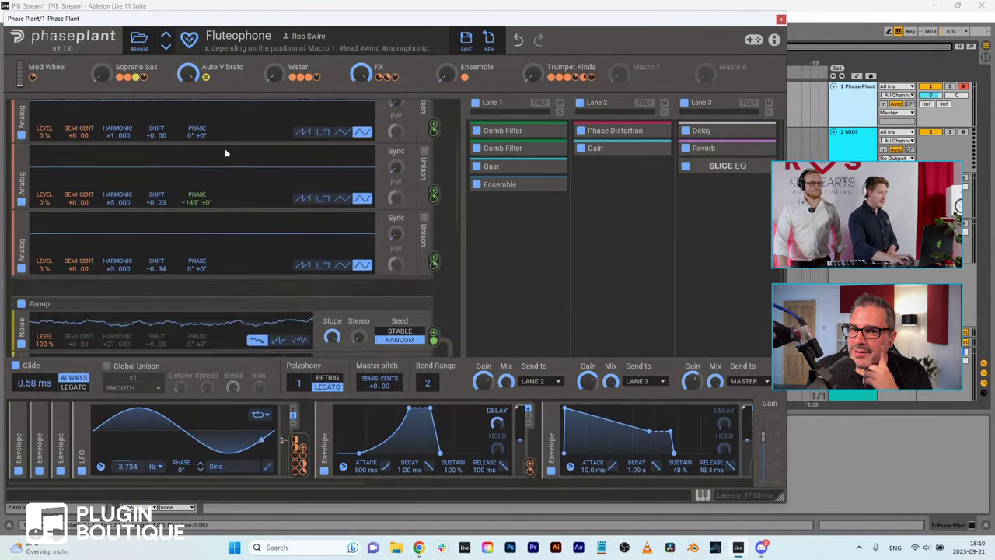
scroll(225, 153, down, 5)
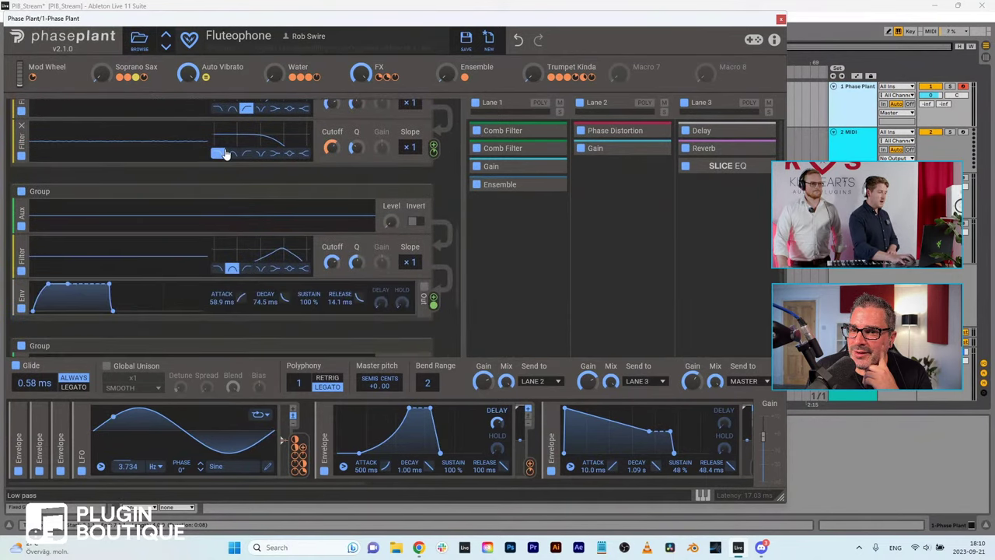
scroll(225, 153, down, 3)
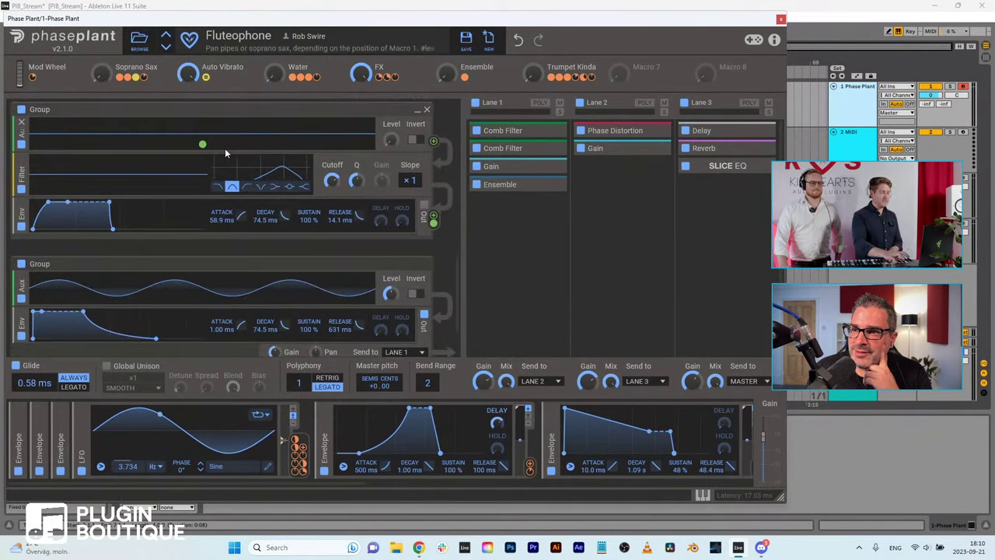
mouse_move(202, 146)
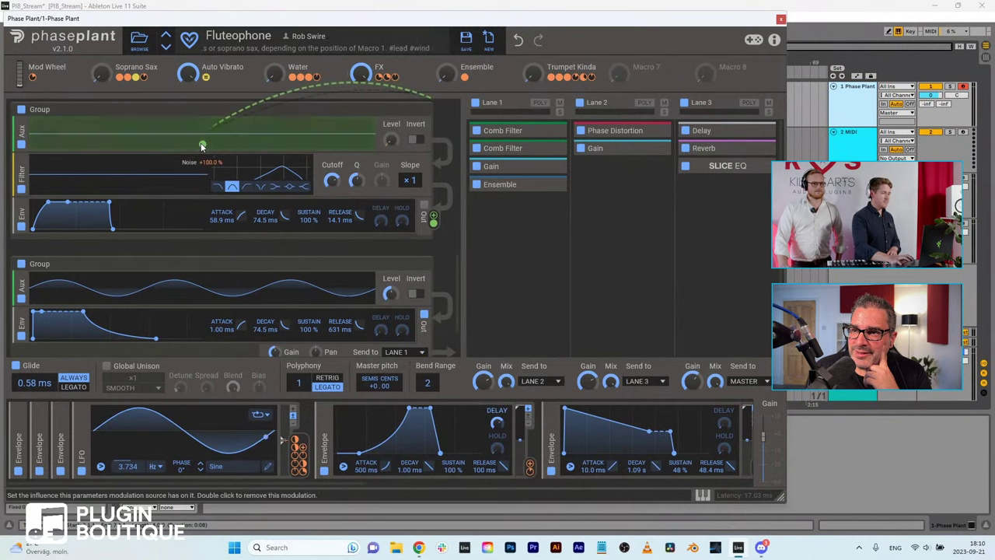
scroll(200, 144, up, 3)
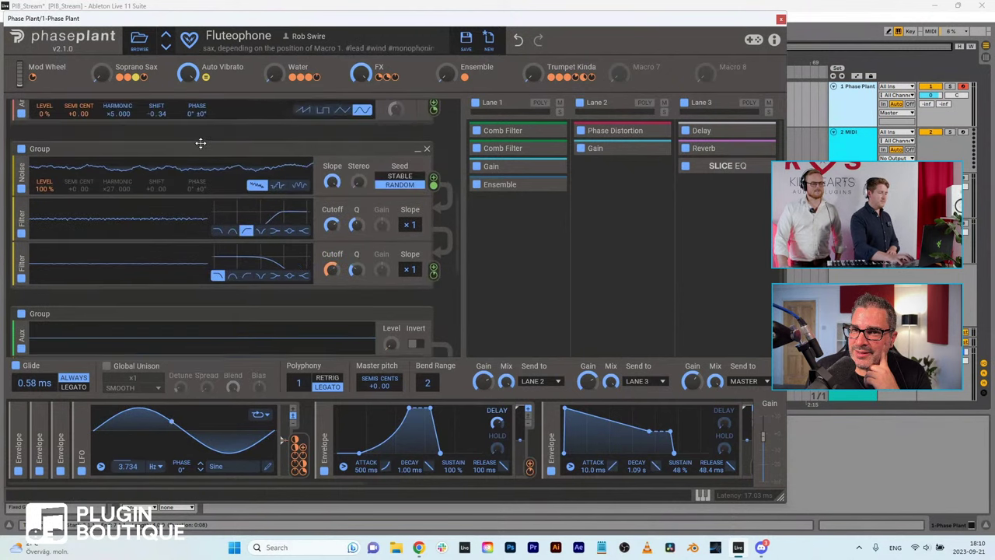
scroll(201, 144, up, 3)
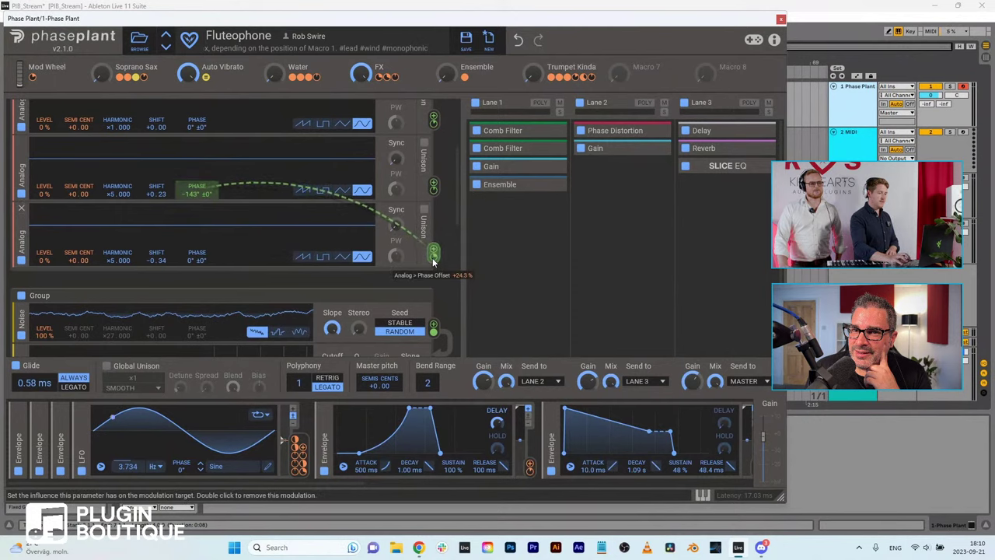
scroll(431, 264, up, 3)
mouse_move(433, 212)
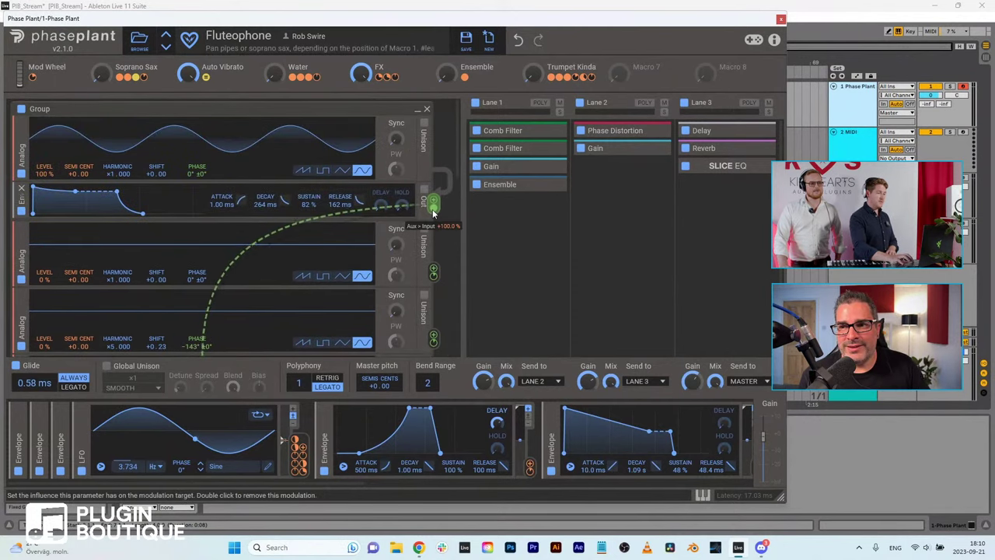
scroll(433, 209, down, 2)
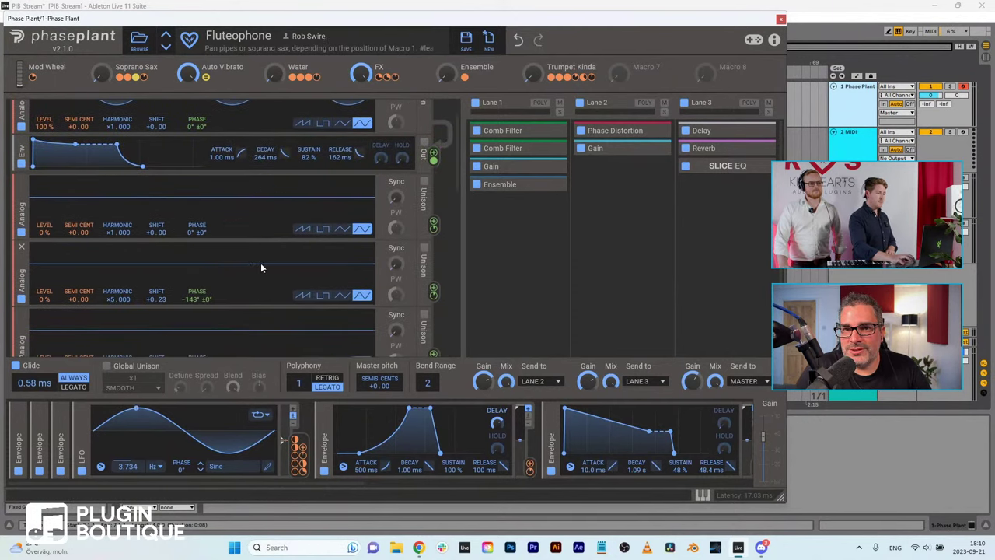
scroll(260, 265, down, 2)
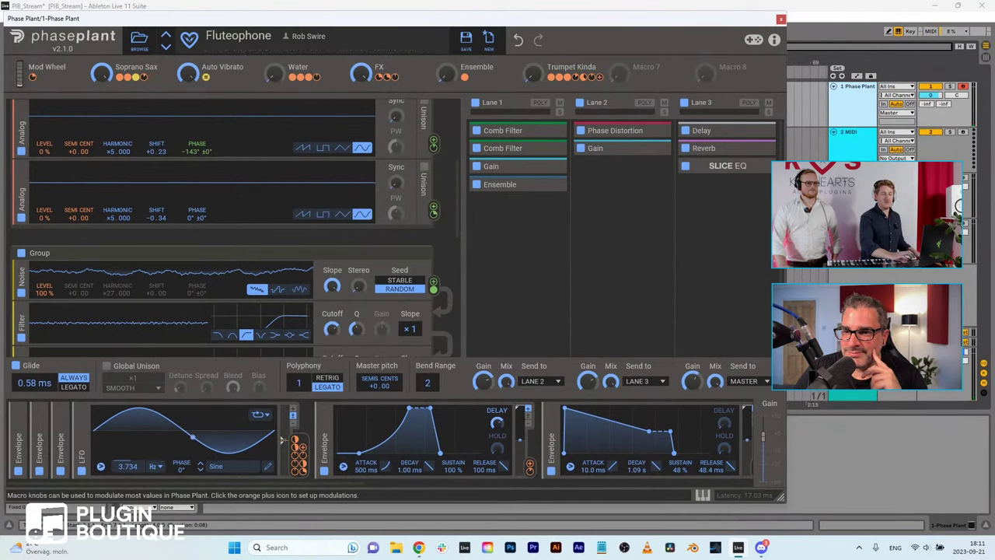
Step: Raise the Trumpet Kinda macro to maximum to audition it, and return it to zero
scroll(532, 78, up, 3)
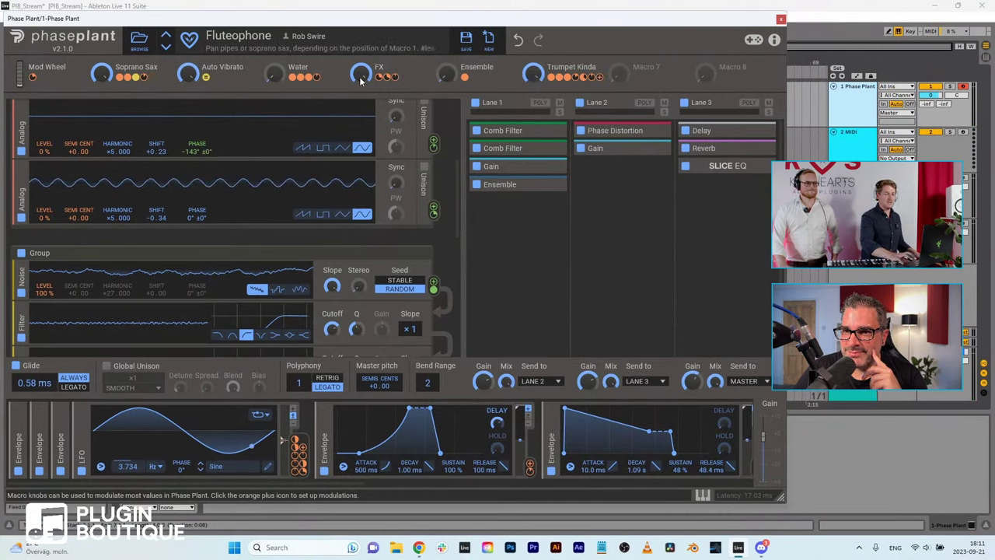
scroll(102, 74, down, 5)
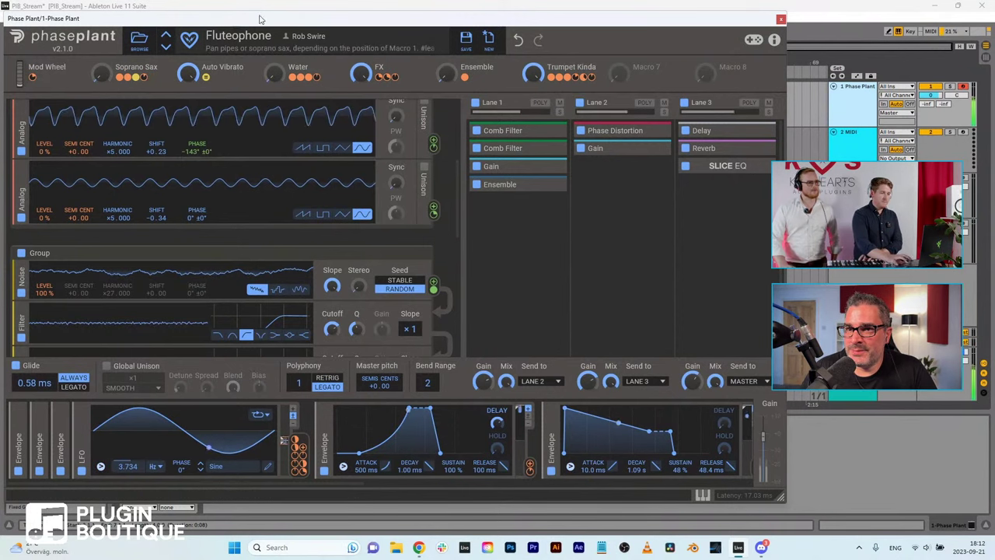
mouse_move(533, 78)
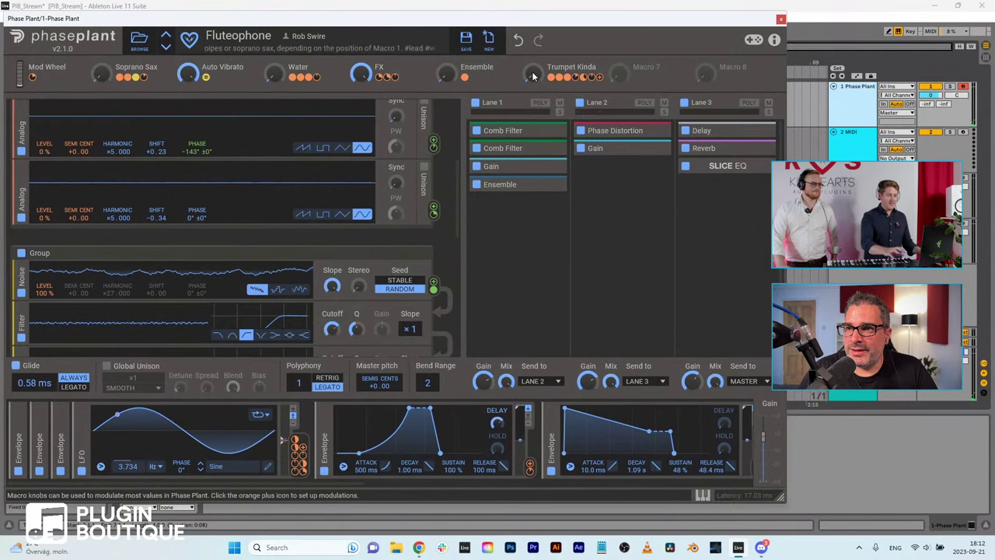
Step: Load the Ladder Bass preset from the favorites and show its patch
click(138, 42)
click(139, 43)
click(139, 43)
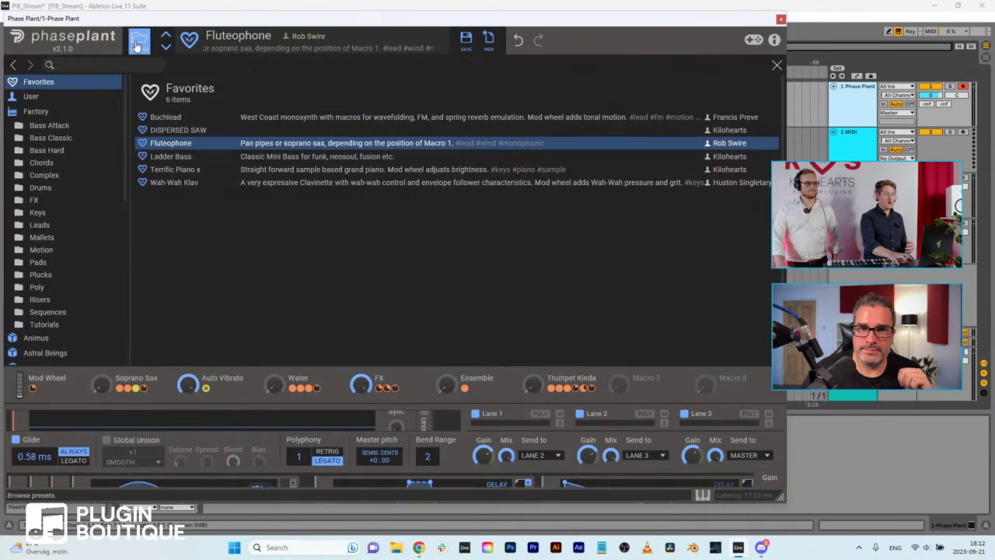
double_click(174, 156)
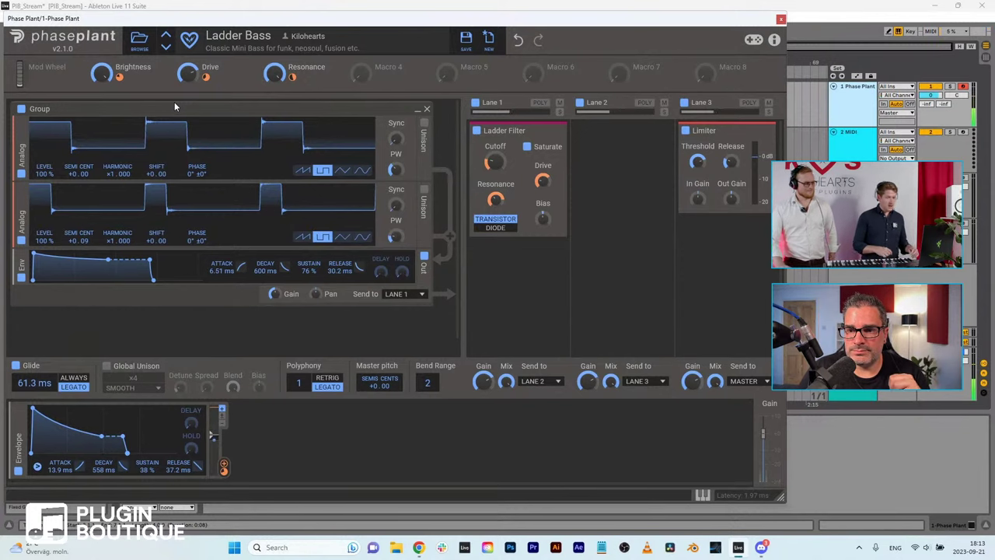
Step: Load the Cybertronik preset from the factory Pads category and show its patch
click(137, 47)
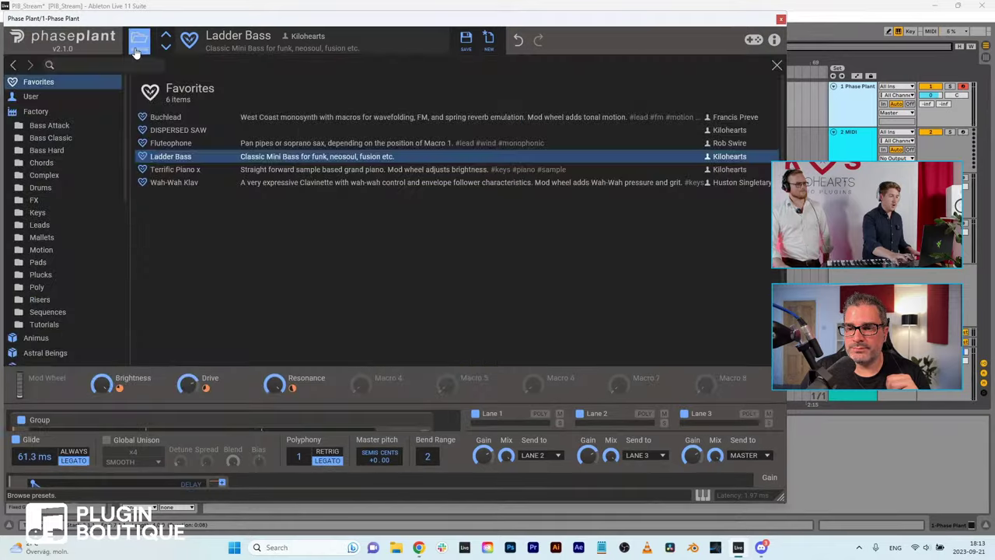
click(39, 262)
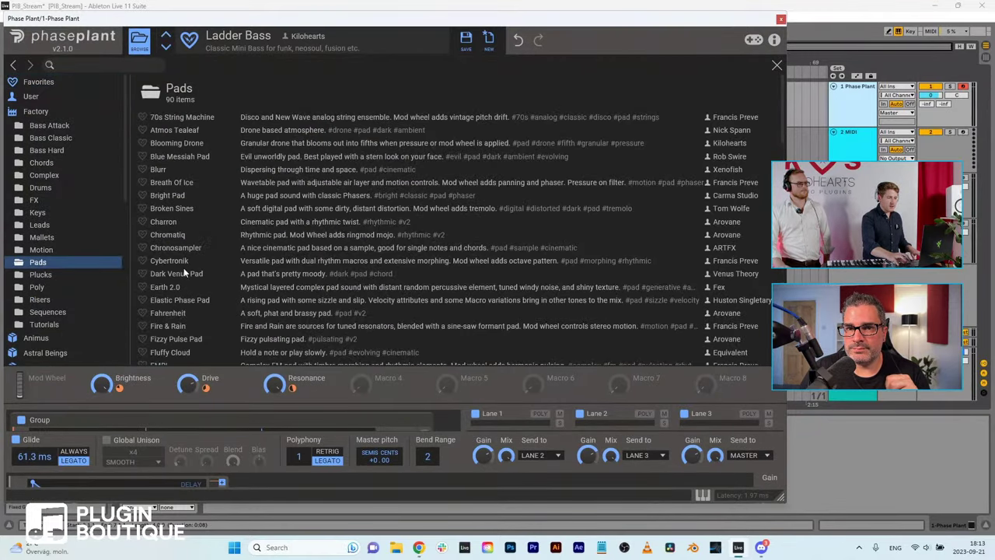
click(174, 259)
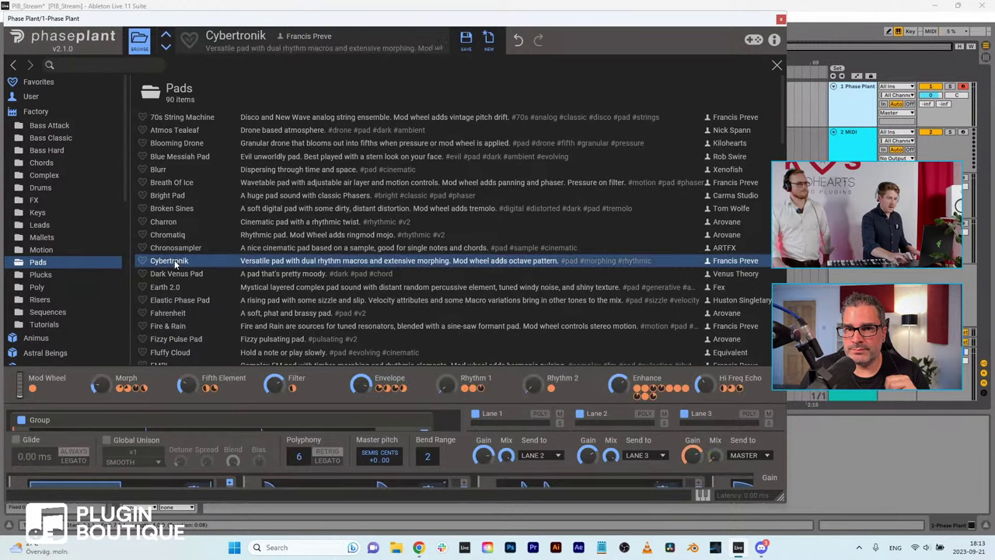
click(144, 55)
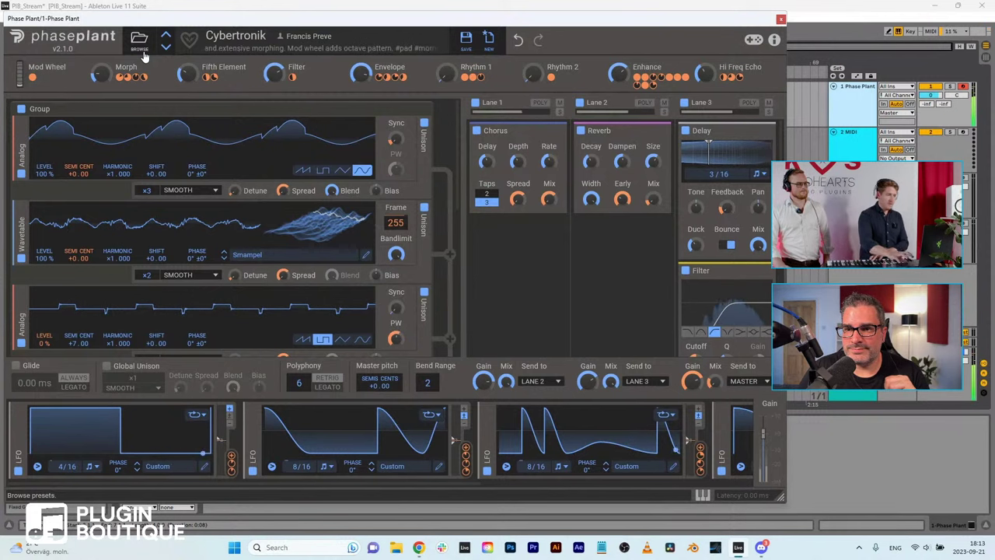
Step: Load the Buchlead preset from the factory Leads category and show its patch
click(139, 41)
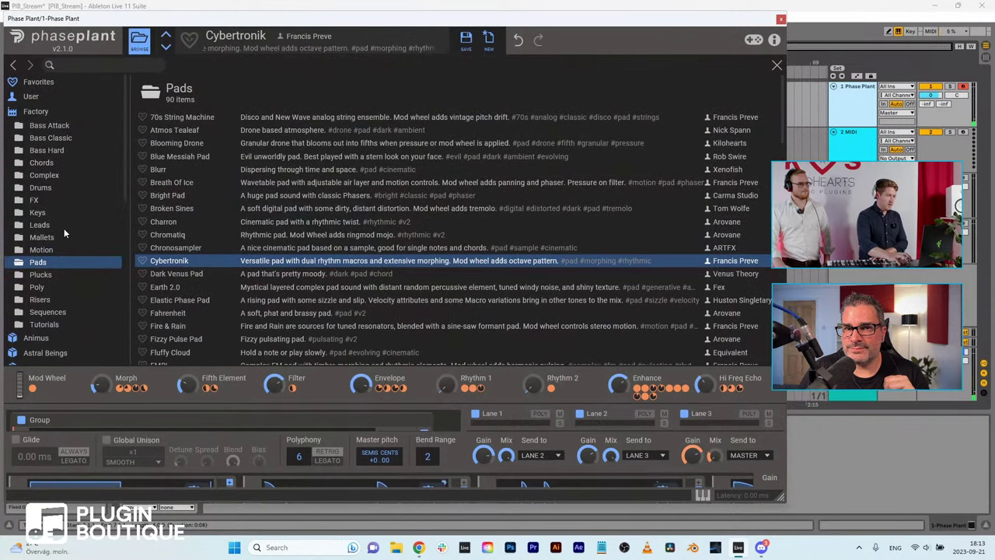
click(41, 224)
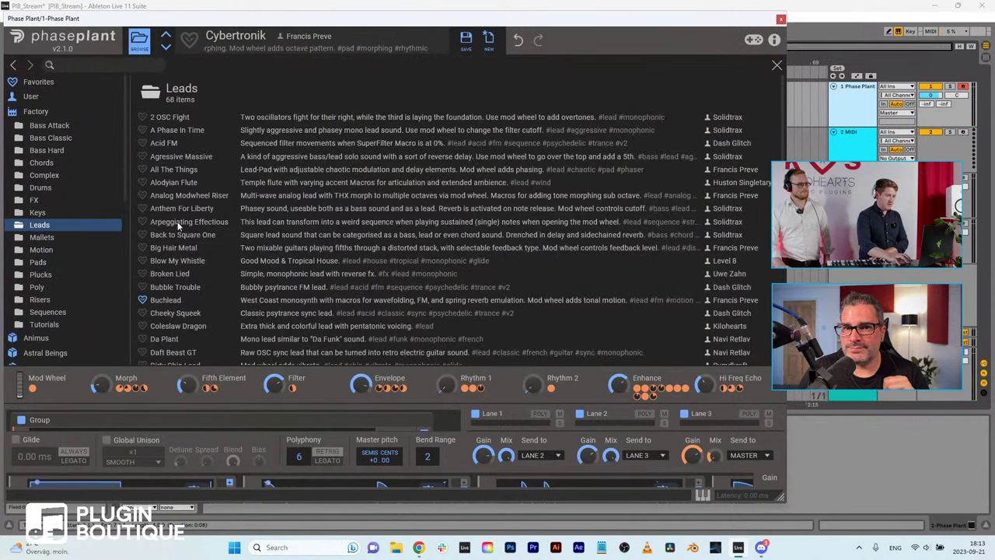
click(171, 301)
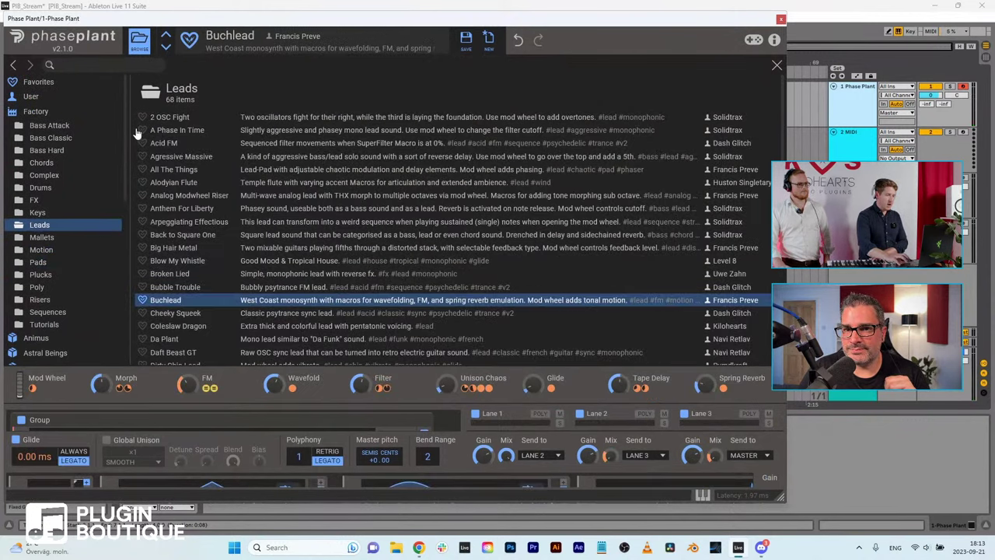
click(140, 40)
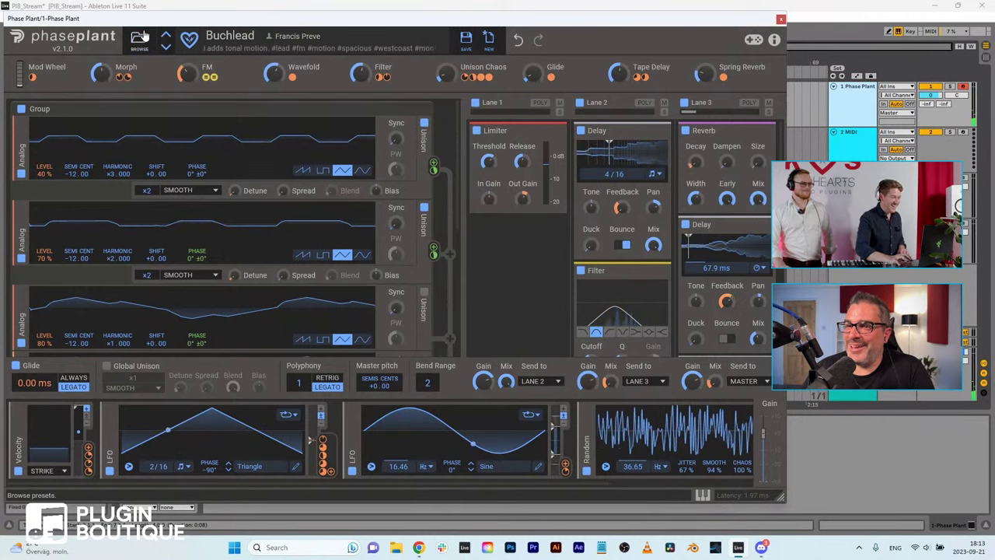
Step: Load the Jazz Electric Piano preset from the factory Chords category and show its patch
click(141, 38)
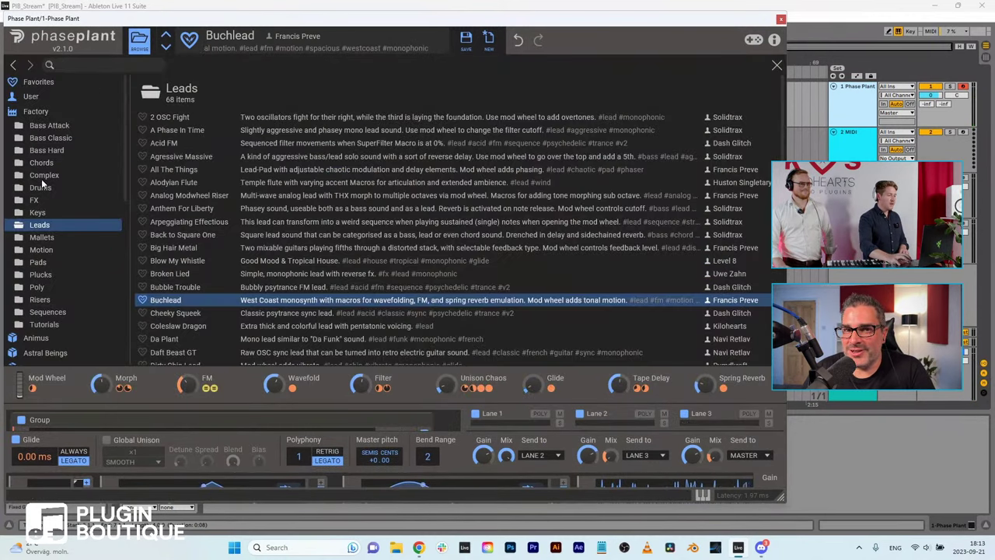
click(42, 163)
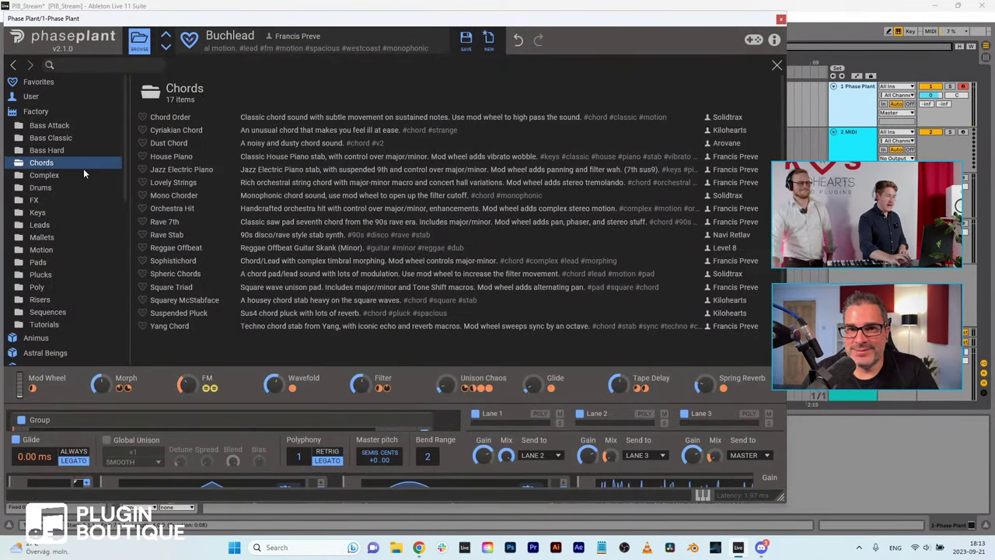
click(179, 169)
click(139, 40)
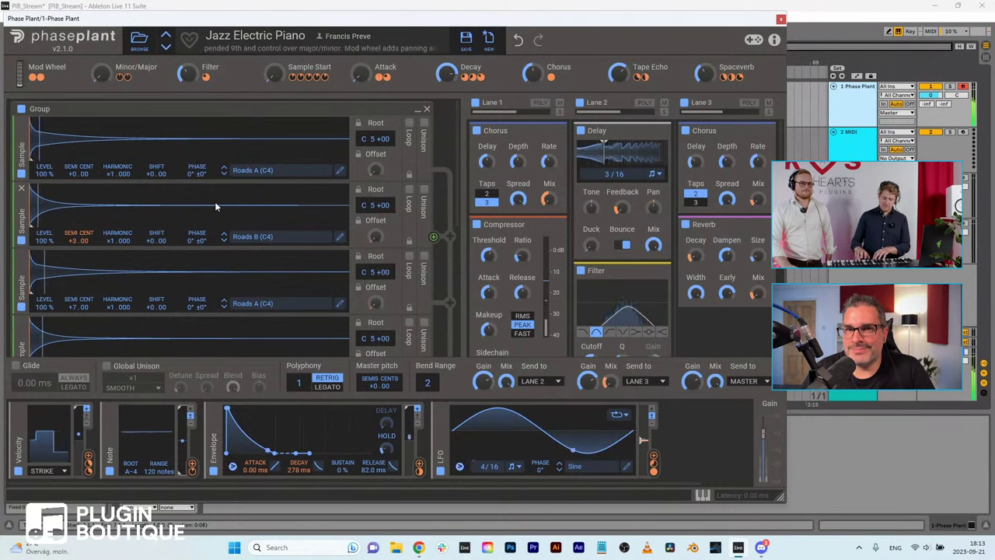
Step: Load the LFO Party preset from the factory Sequences category and show its patch
click(141, 40)
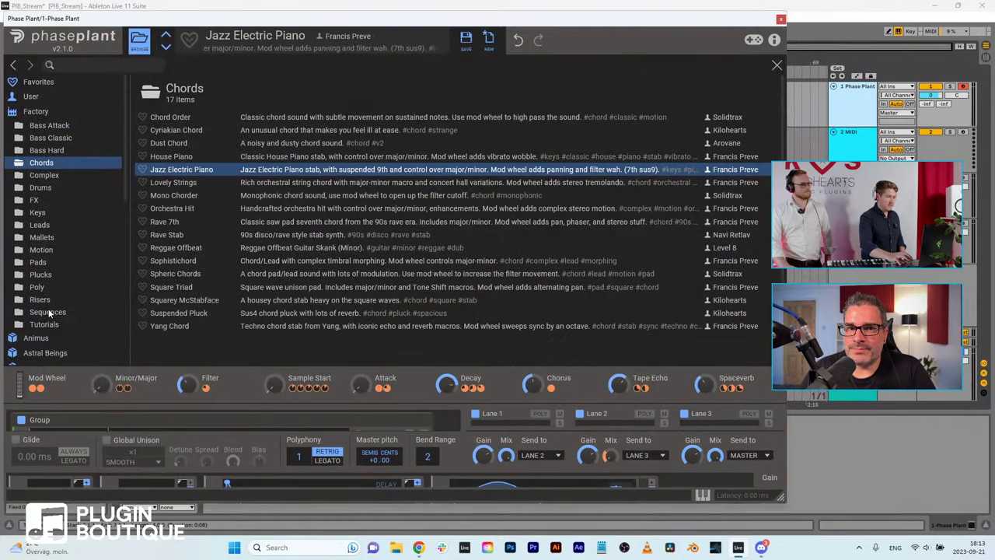
click(48, 311)
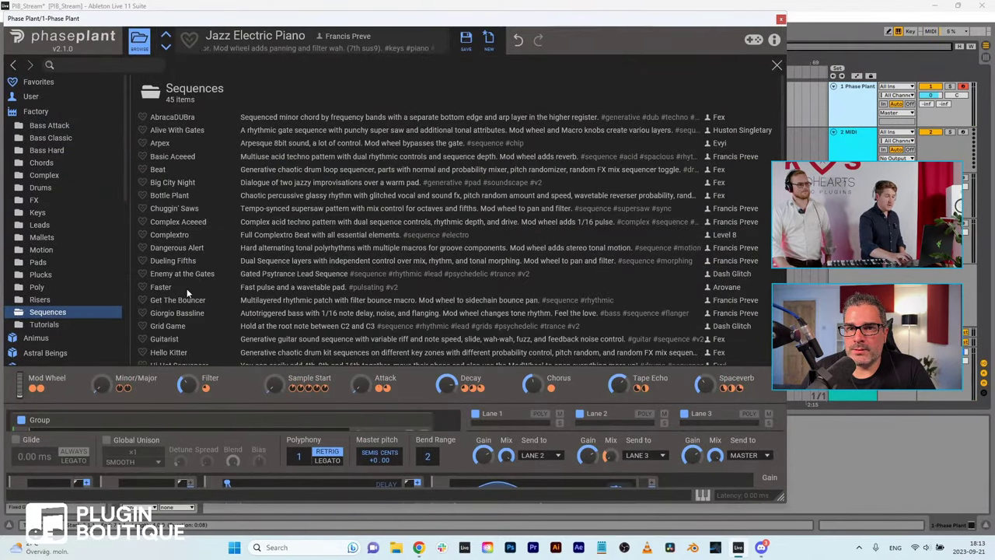
scroll(187, 292, down, 3)
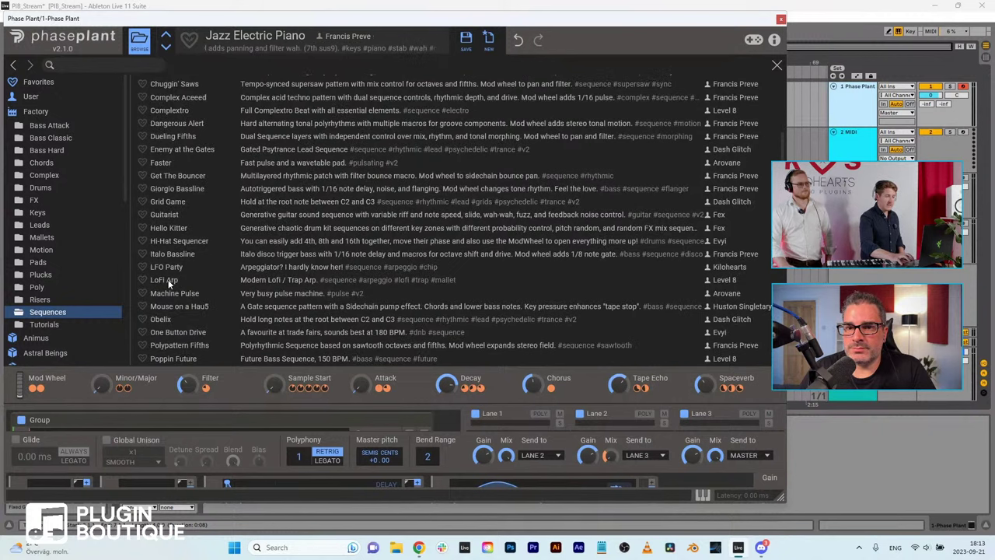
click(168, 279)
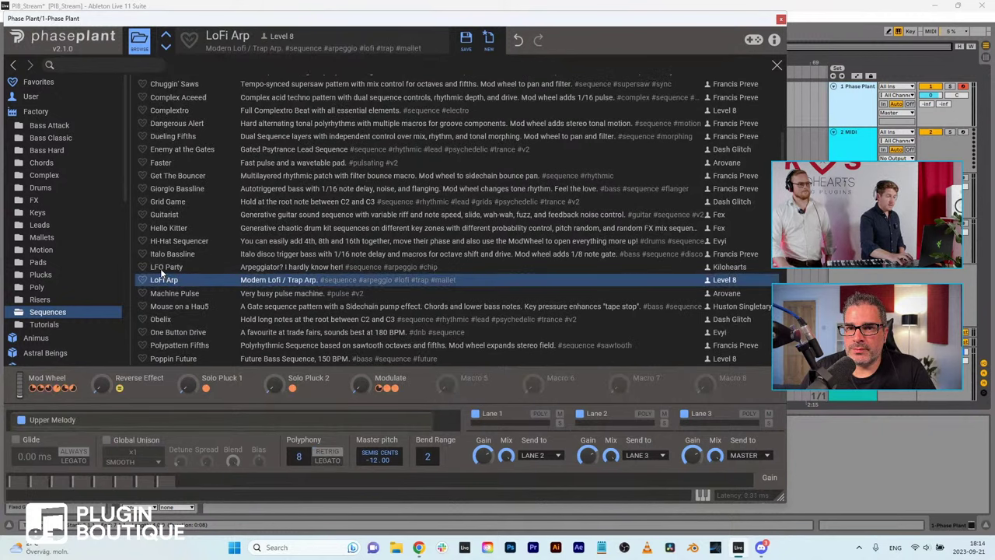
click(160, 268)
click(139, 47)
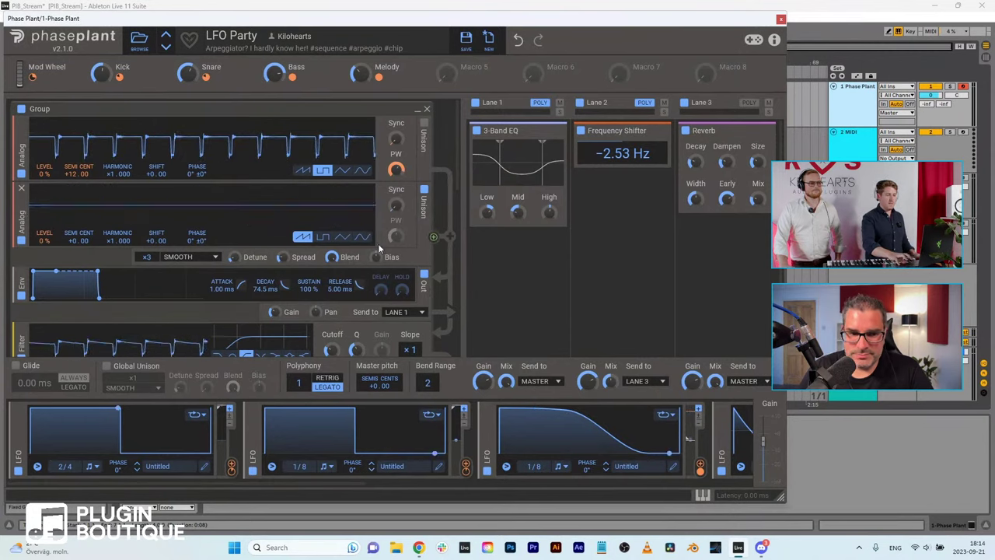
Step: Reset to a blank patch and add an Analog generator
click(490, 40)
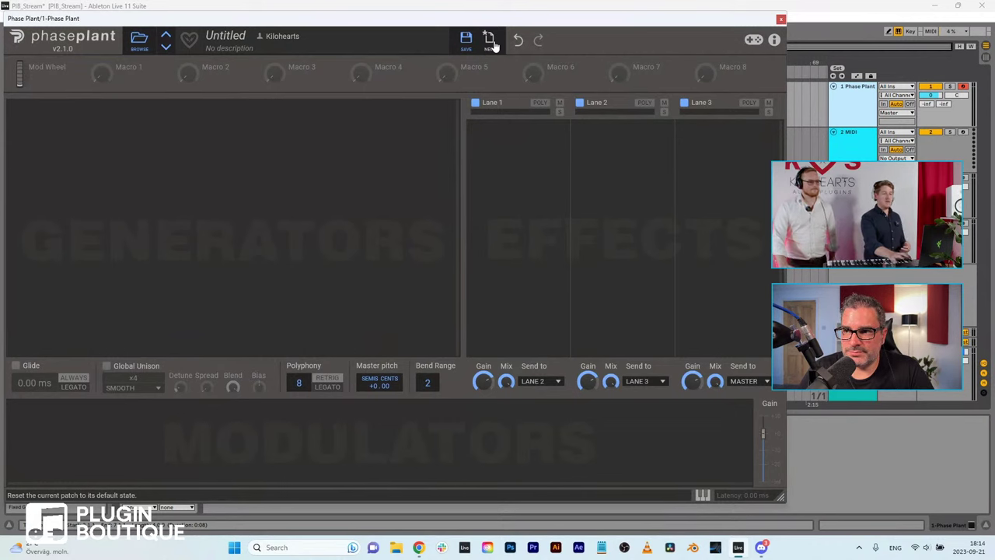
click(244, 130)
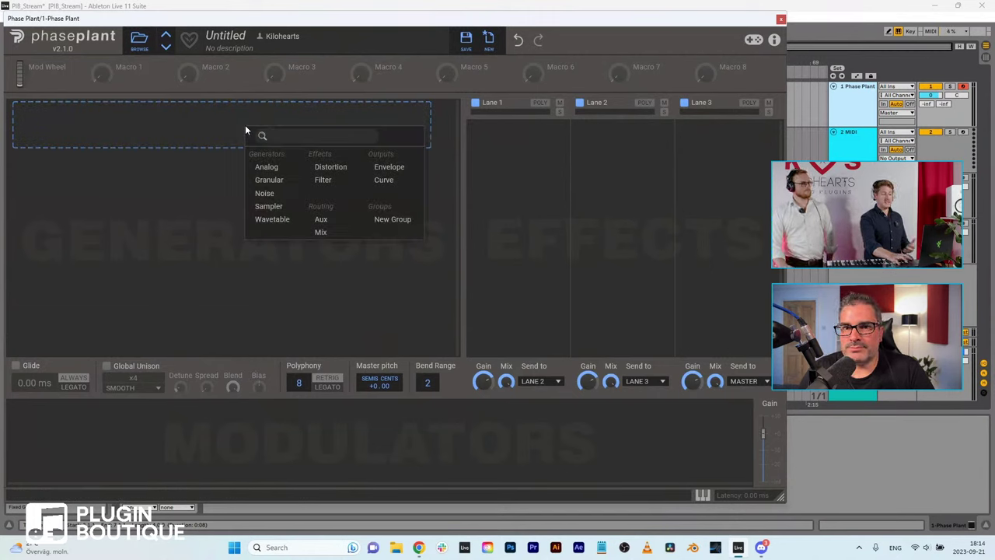
click(276, 167)
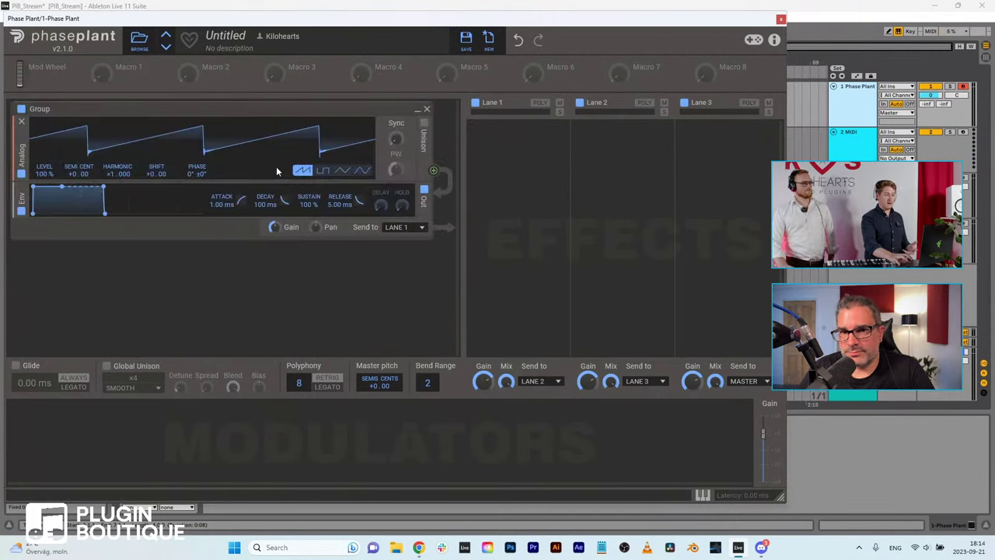
Step: Remove the Analog group and add a Wavetable generator in its place
click(425, 122)
click(427, 113)
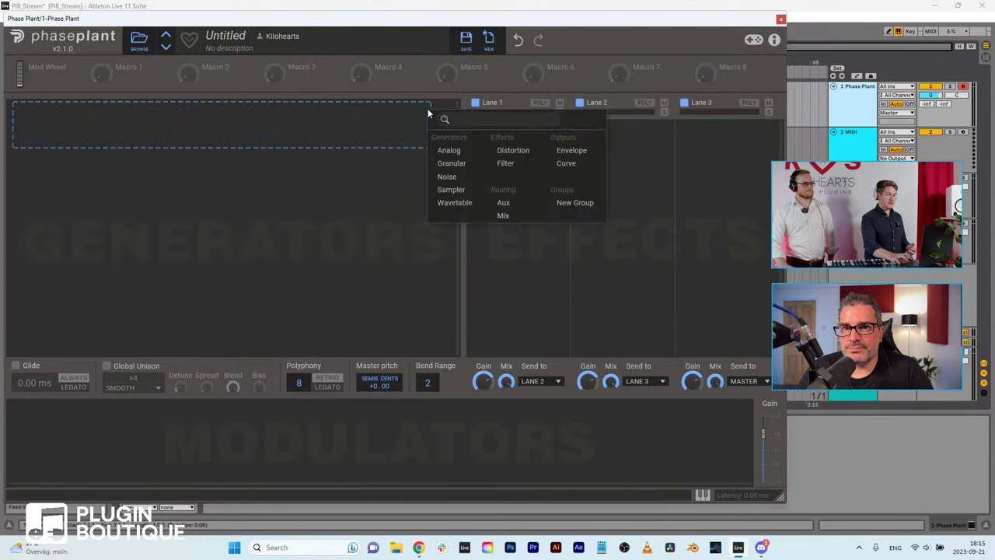
click(455, 203)
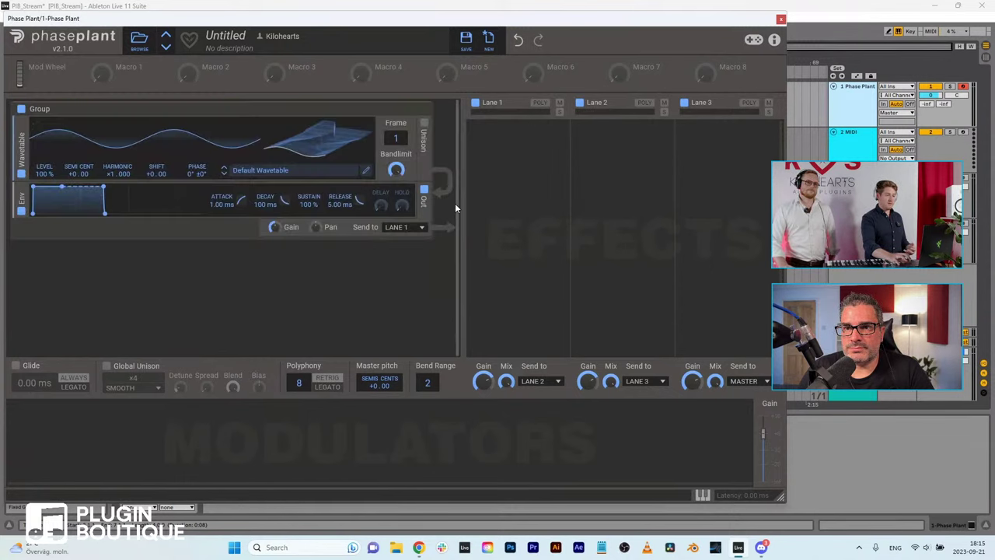
Step: Remove the Wavetable group and add a Granular generator in its place
click(425, 111)
click(347, 131)
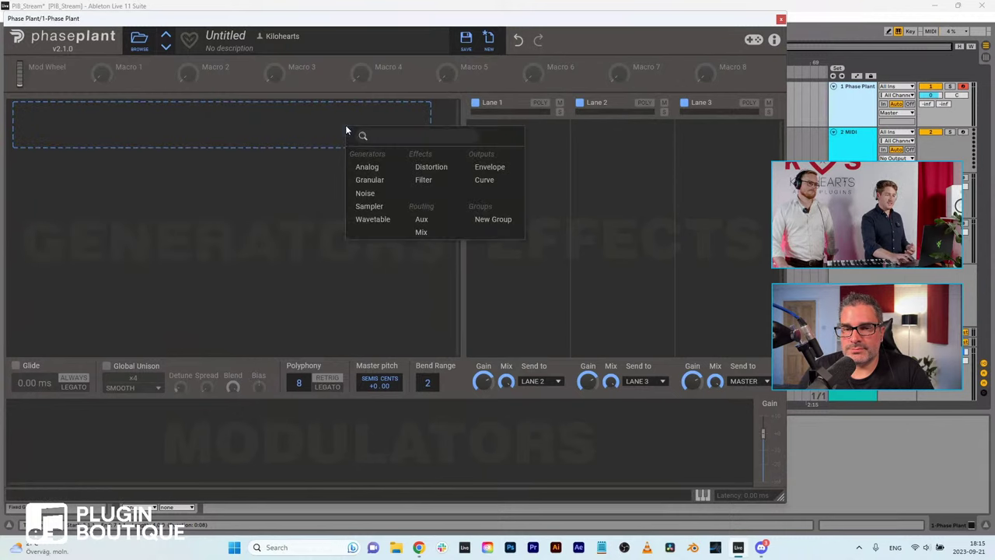
click(362, 181)
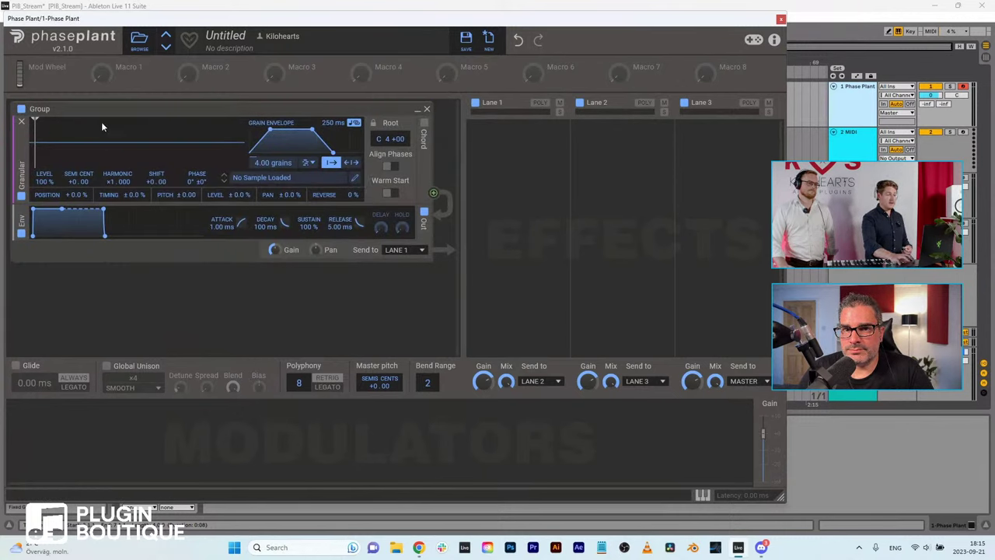
Step: Load the Electric Distorted sample from the factory Grains Instruments folder into the Granular generator
click(266, 177)
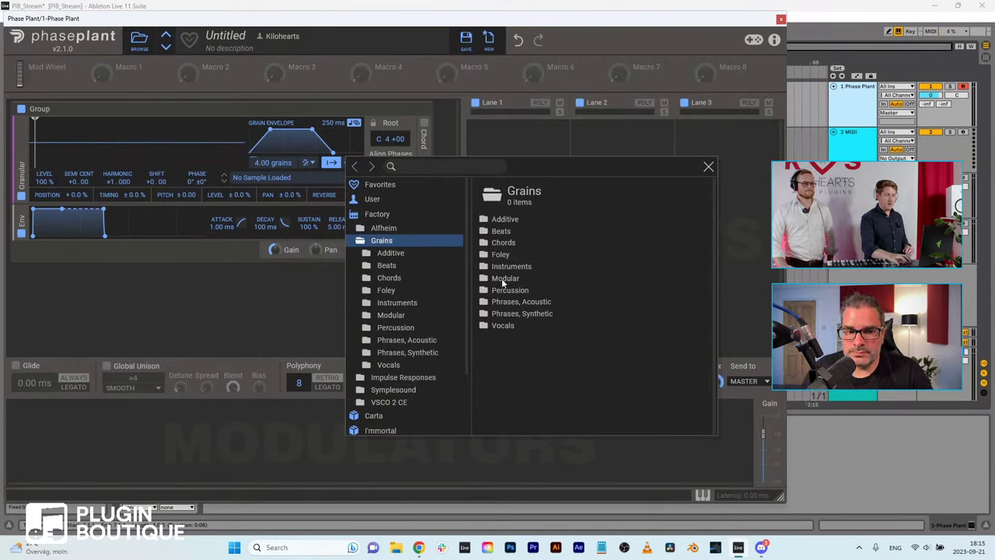
click(390, 305)
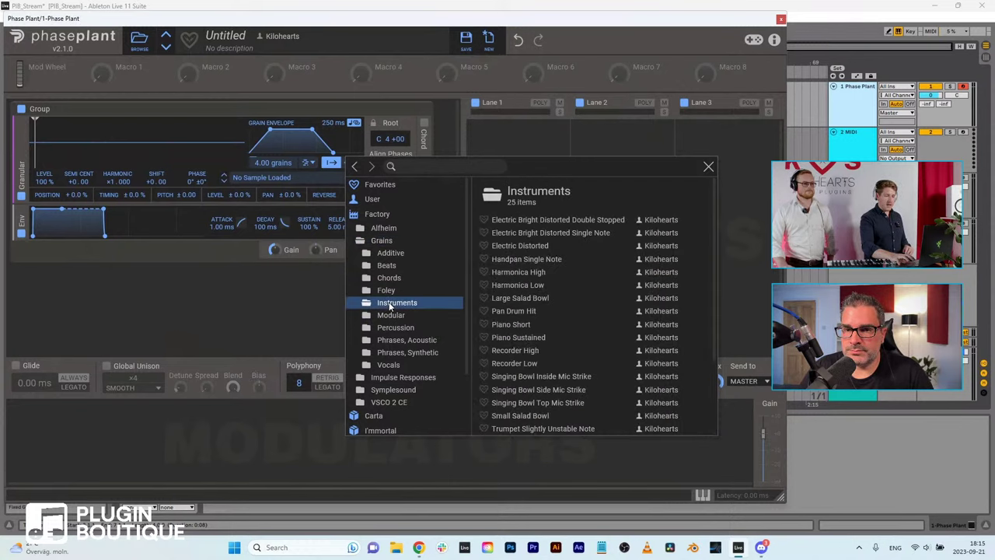
click(509, 244)
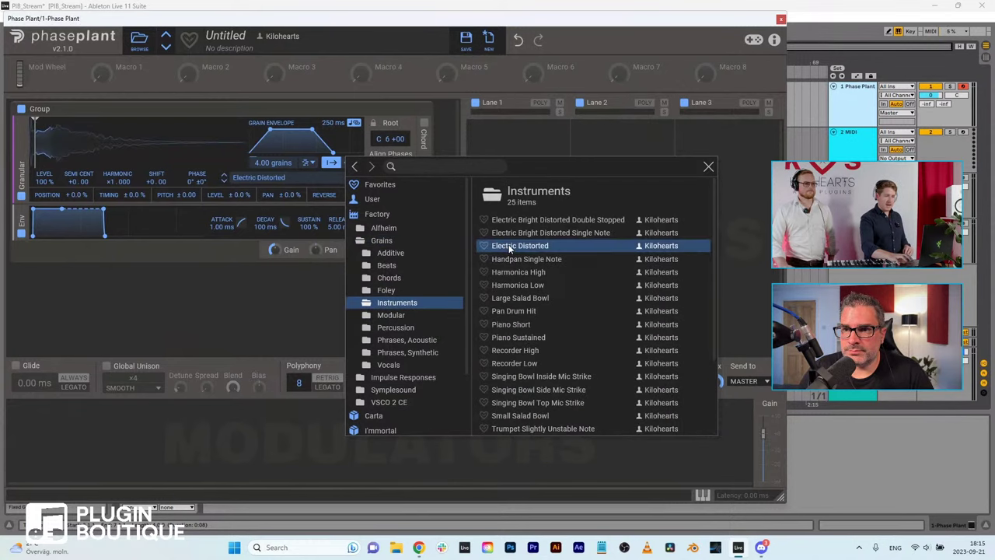
click(224, 103)
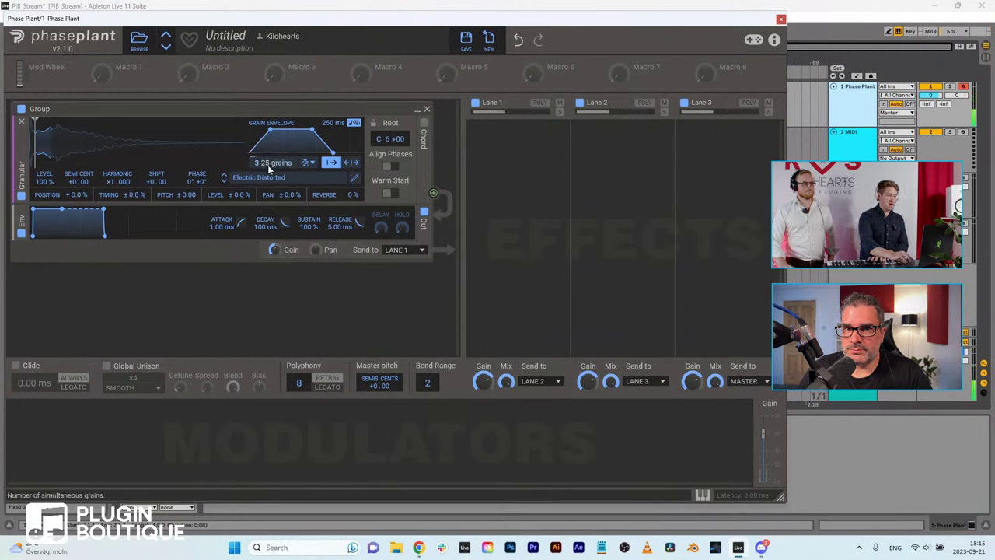
Step: Lower the Granular generator's density to 0.81 grains and shorten the grain envelope's attack to zero
scroll(267, 165, down, 3)
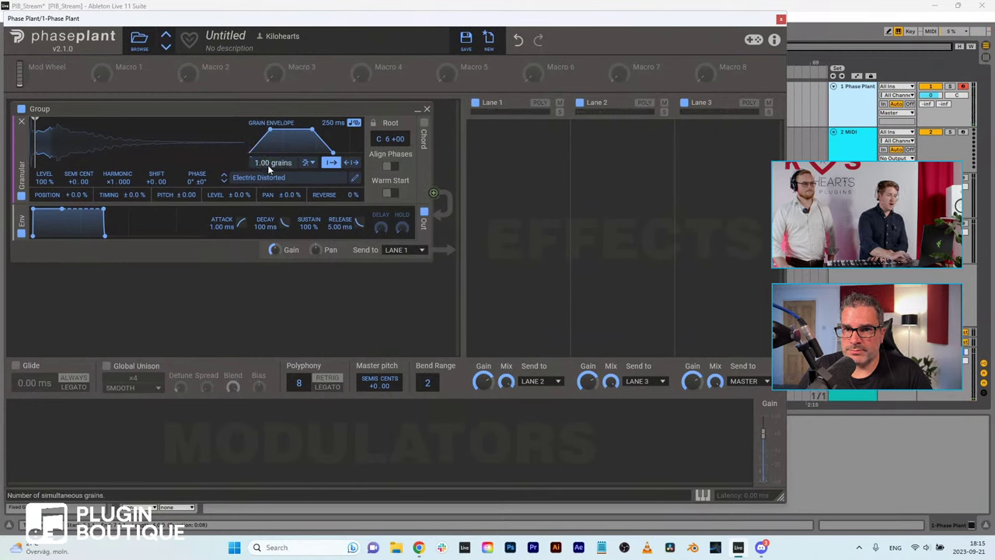
scroll(268, 165, down, 1)
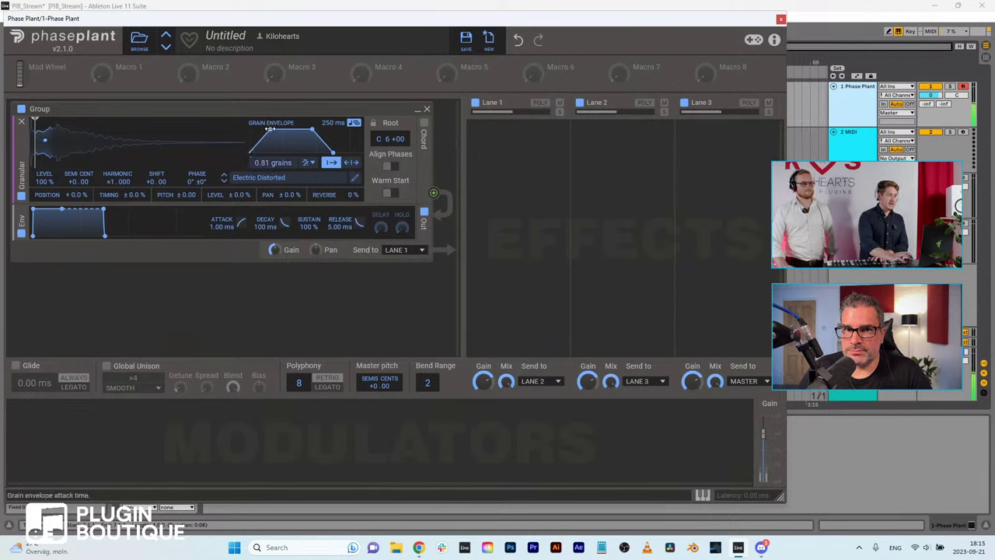
drag(270, 130, 249, 129)
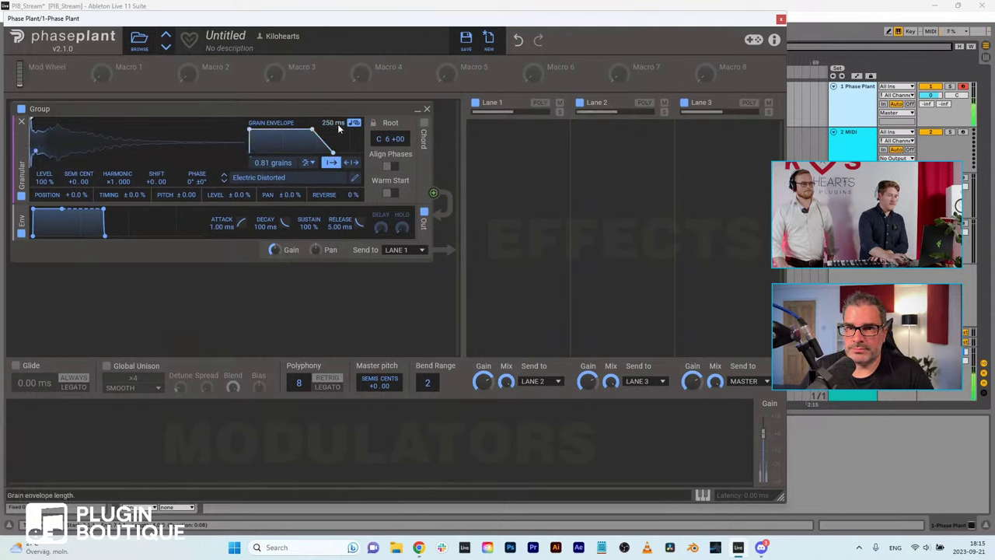
Step: Set the grain envelope length to 134 ms and raise the density to 7.65 grains
scroll(338, 129, down, 5)
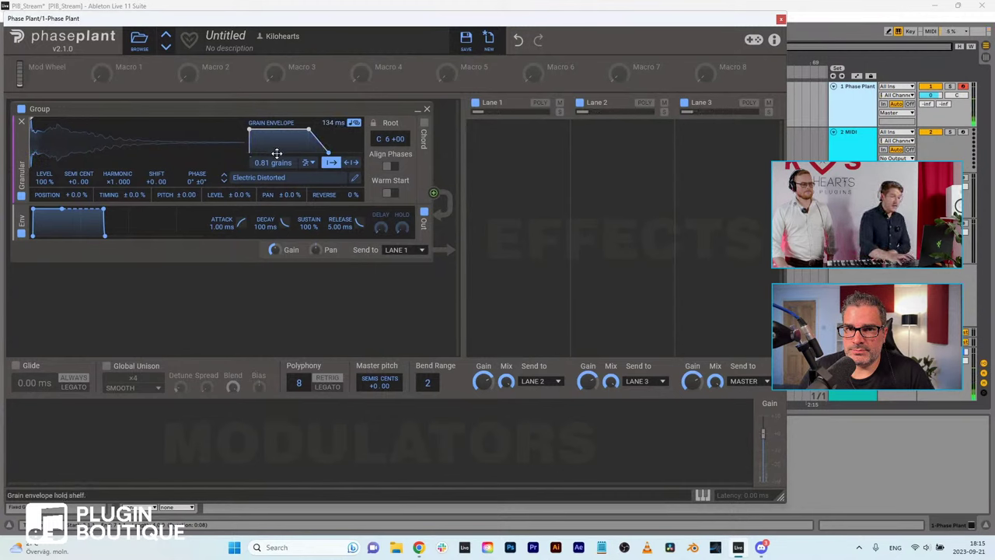
click(313, 164)
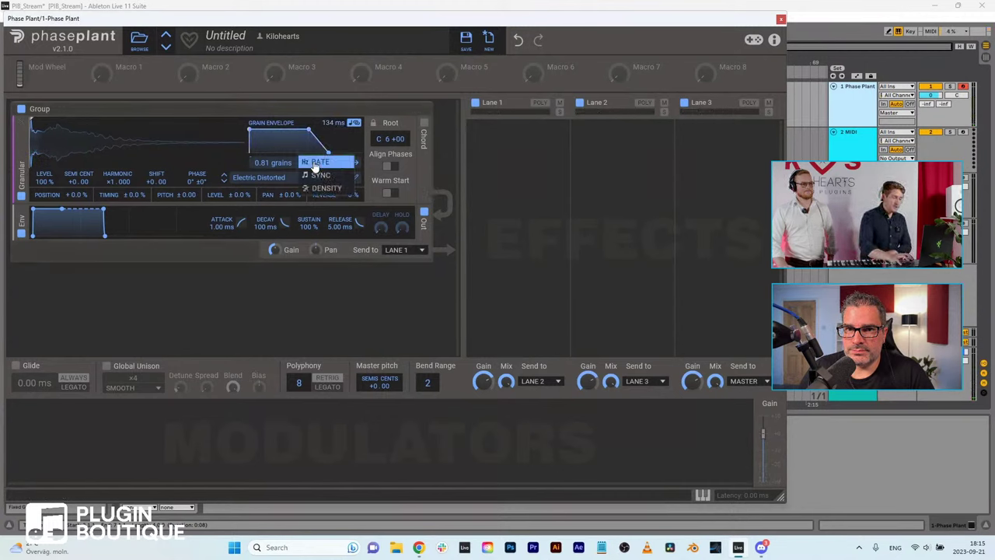
double_click(273, 162)
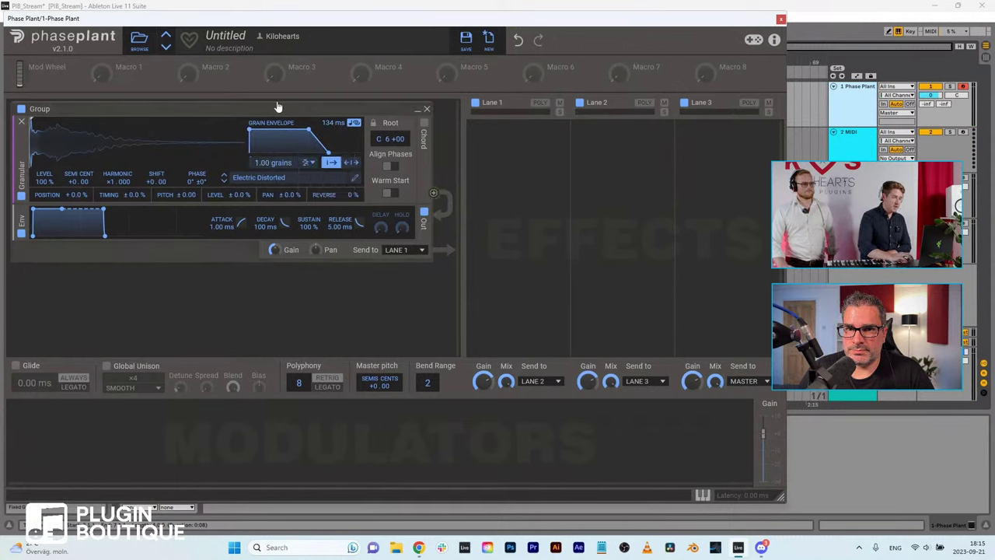
scroll(275, 163, up, 3)
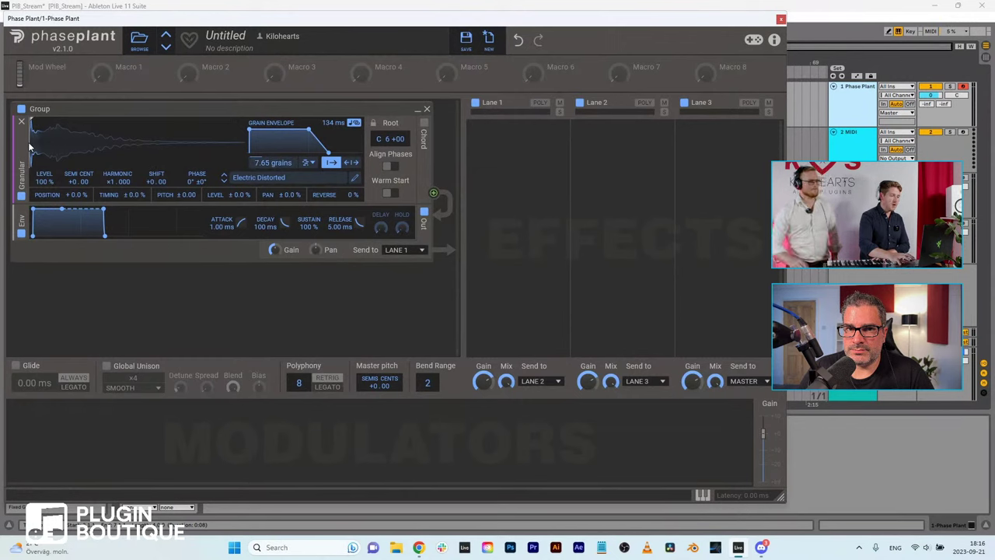
Step: Move the playback start slightly into the sample and randomize the grains' position by 34% and pan by 52%
drag(31, 143, 80, 148)
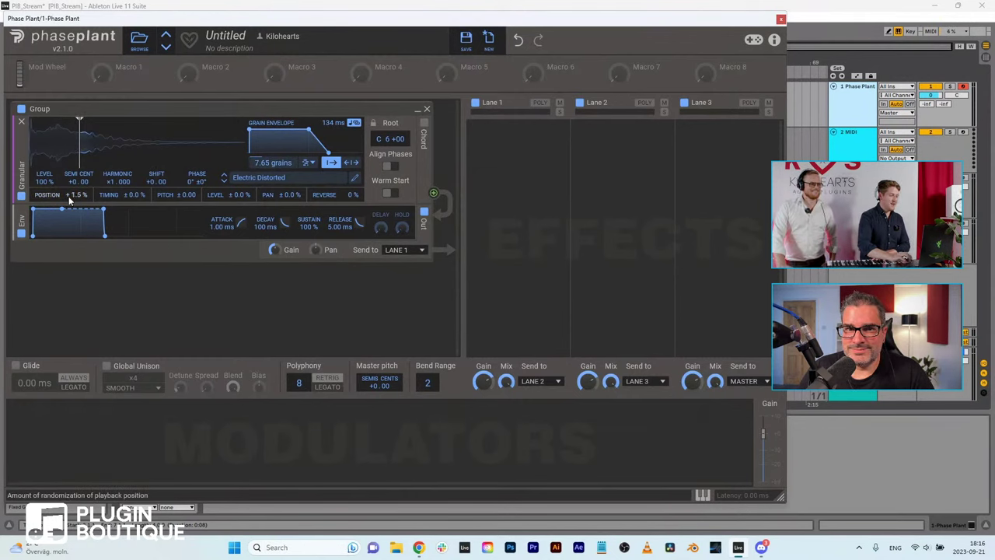
scroll(69, 200, up, 5)
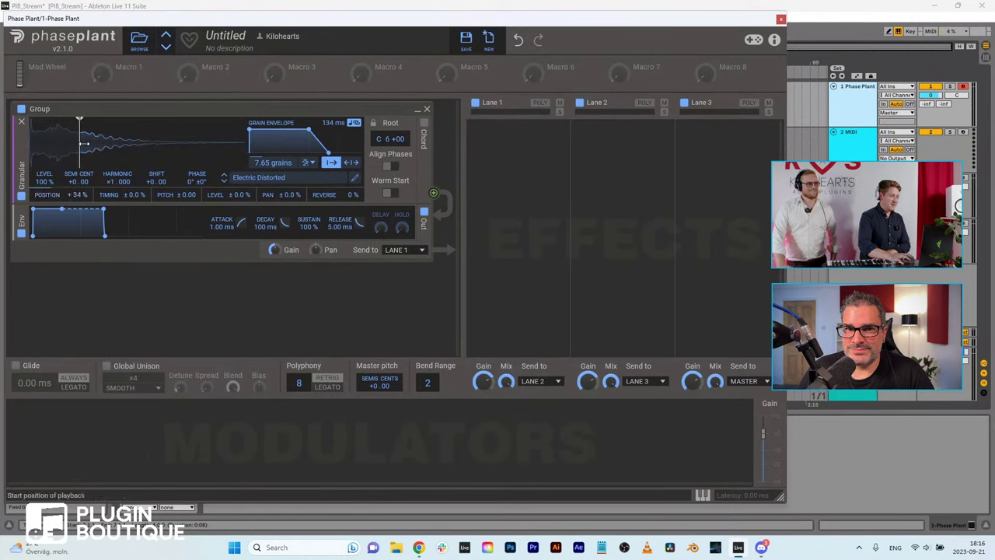
drag(79, 143, 53, 138)
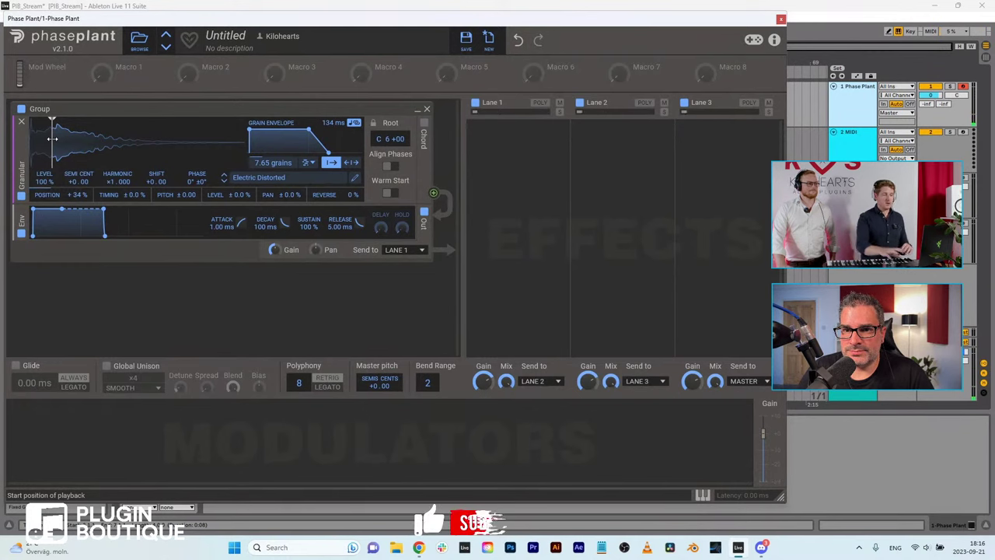
mouse_move(273, 196)
mouse_down()
mouse_move(273, 181)
mouse_move(274, 198)
mouse_up()
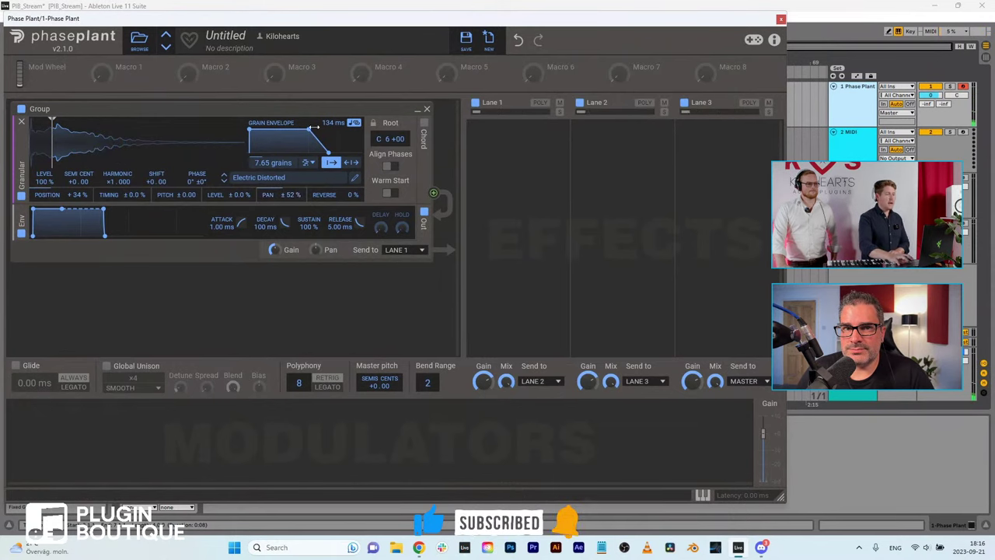
Step: Remove the Granular group and add an Analog generator in its place
click(425, 111)
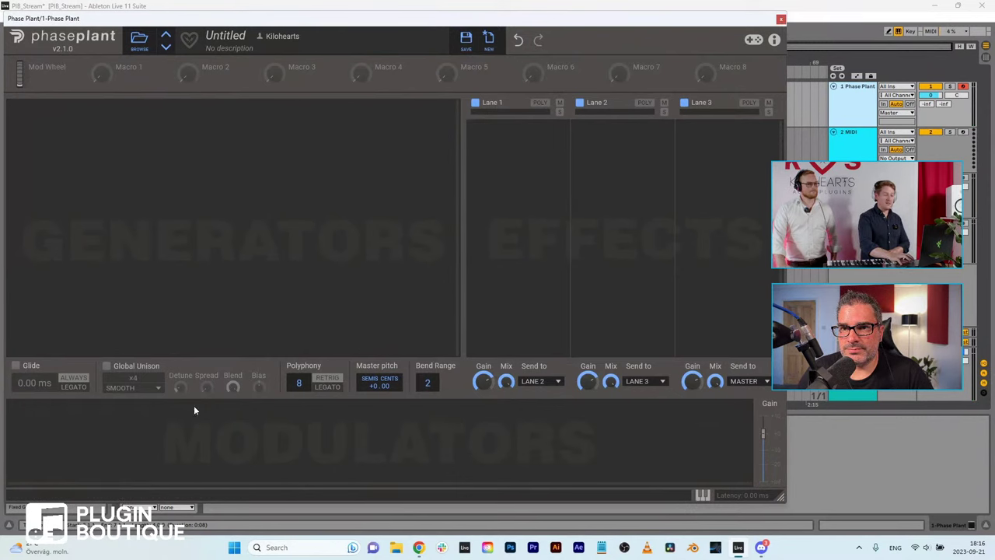
click(191, 131)
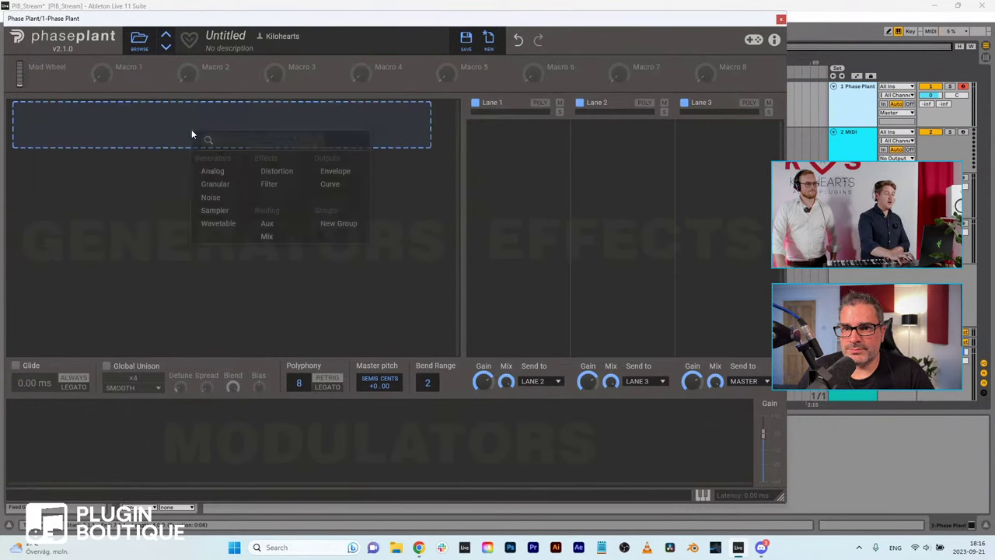
click(213, 171)
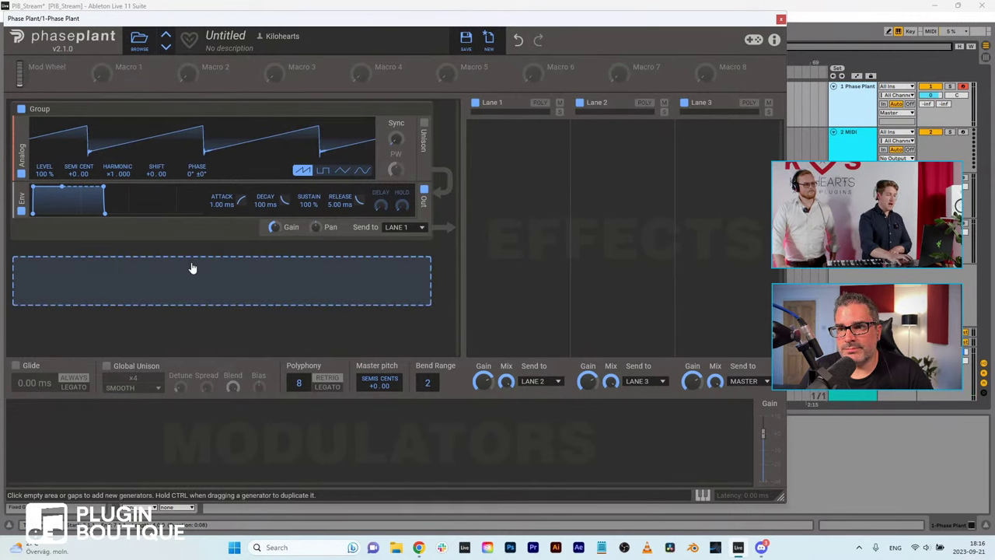
Step: Add an LFO modulator and set its rate to 1.677 Hz
click(68, 424)
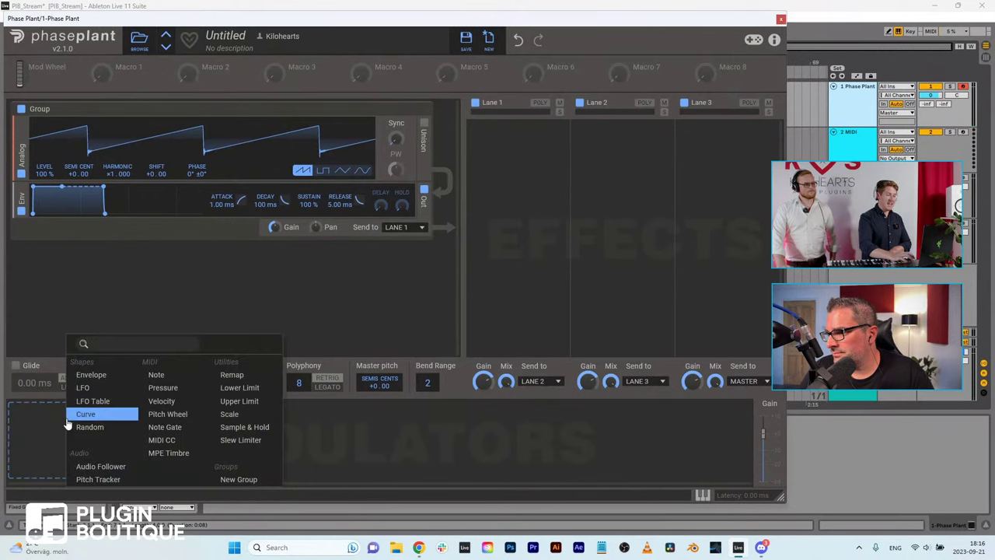
click(85, 391)
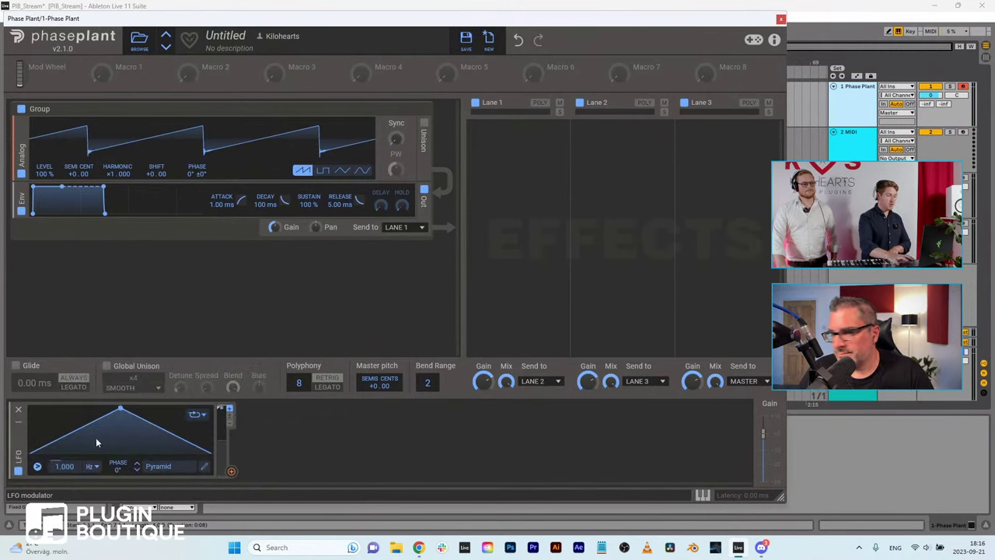
scroll(74, 466, up, 3)
scroll(75, 466, up, 3)
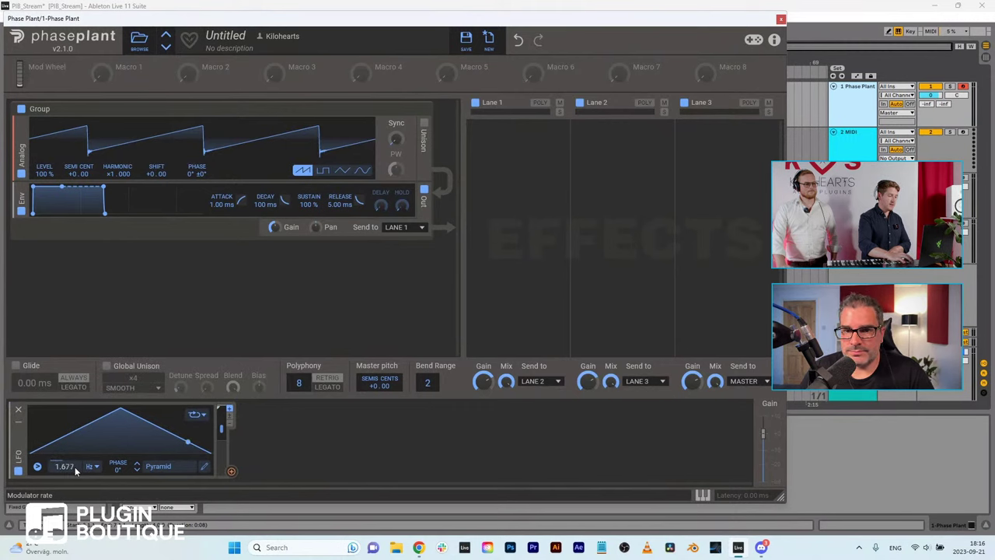
Step: Route the LFO to the Analog generator's pitch with a modulation amount of +1.50 semitones
click(231, 471)
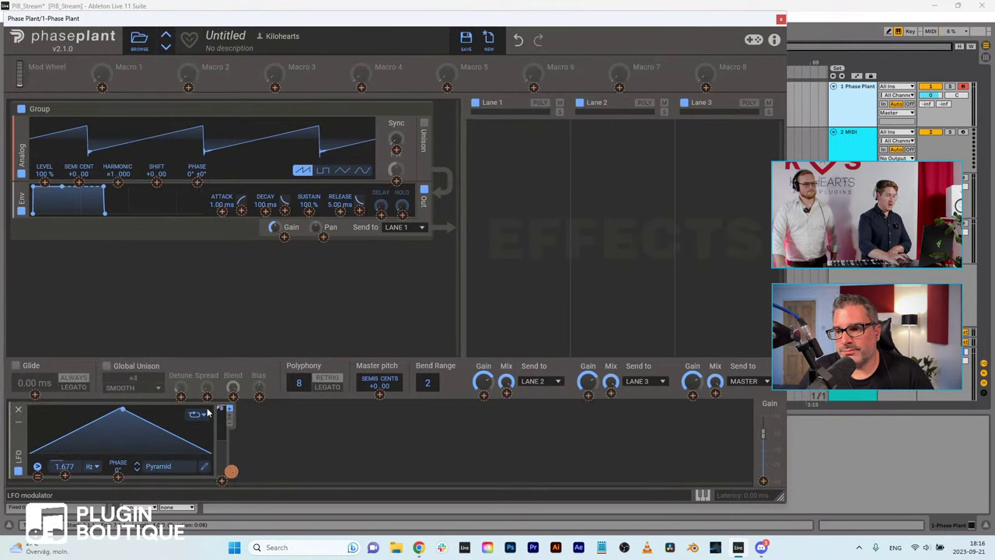
click(78, 178)
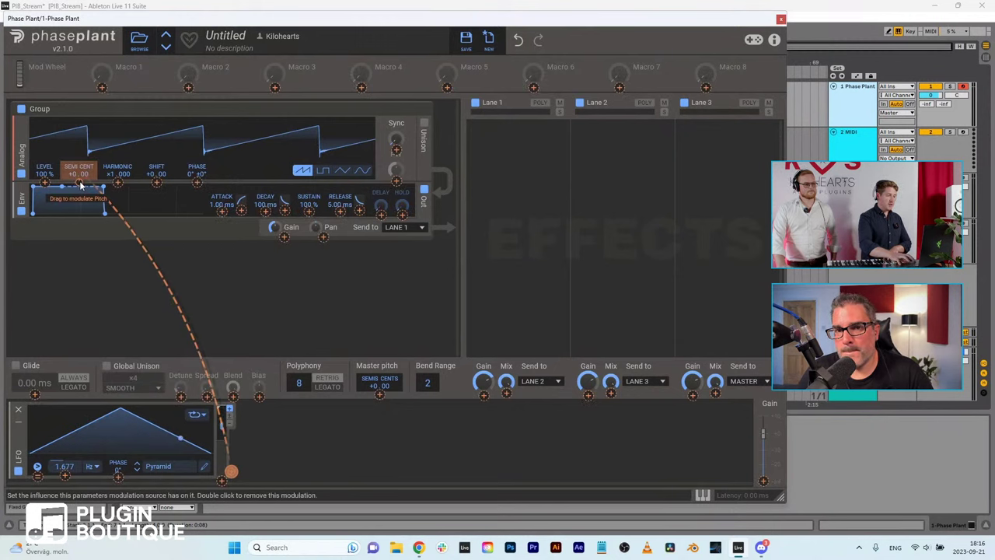
scroll(79, 183, up, 3)
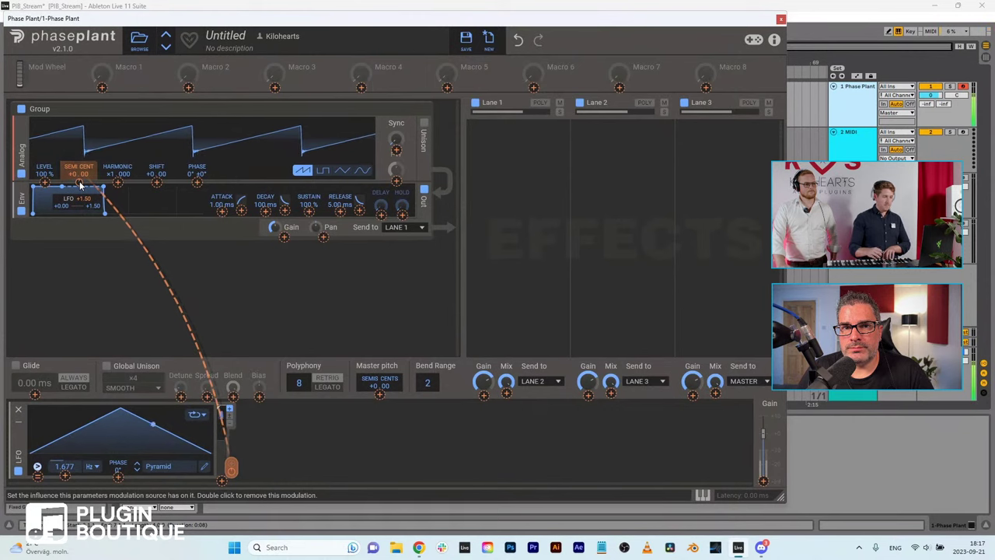
double_click(116, 210)
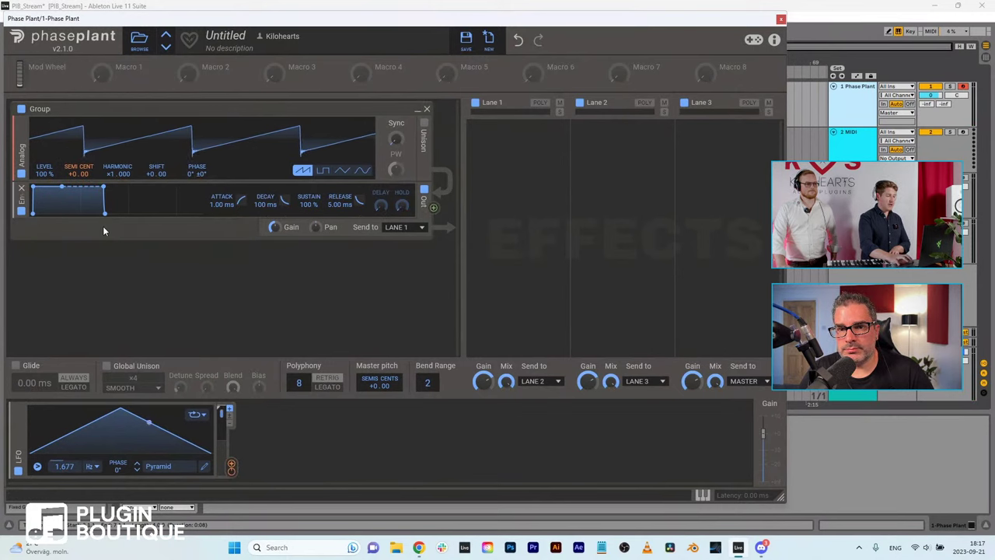
Step: Remove the LFO modulation from the Analog generator's pitch
key(ctrl+z)
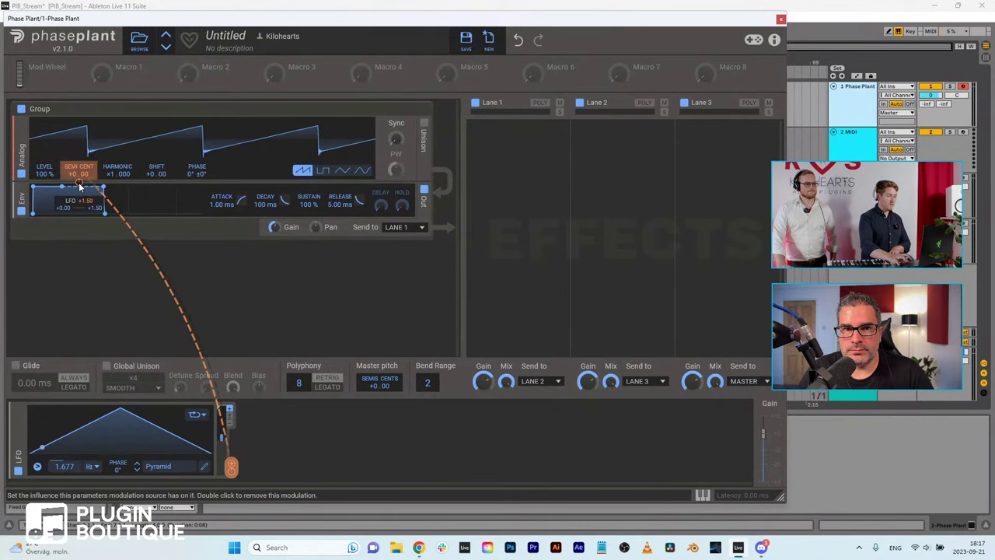
double_click(78, 185)
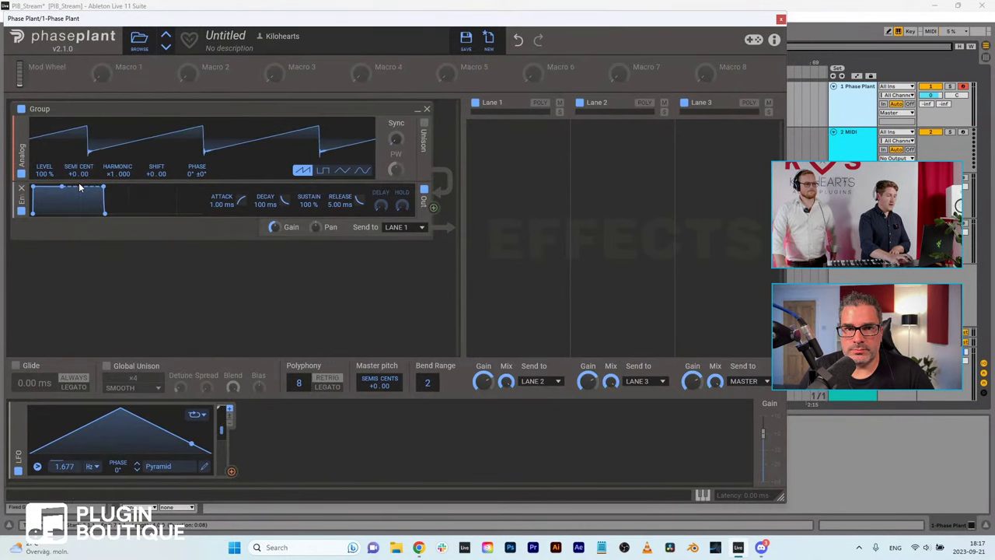
Step: Insert a Filter between the Analog generator and its envelope, and route the LFO to the filter's cutoff
click(148, 183)
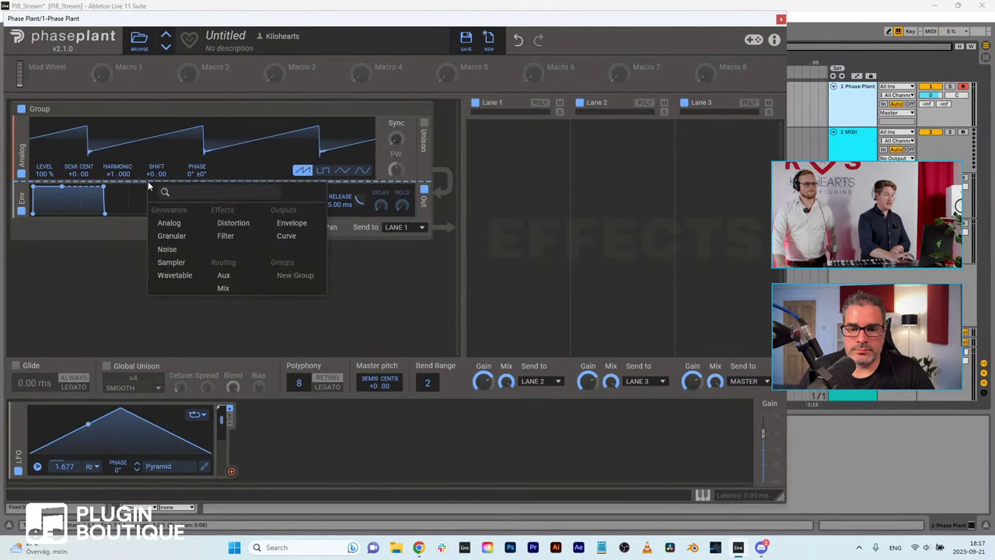
click(221, 239)
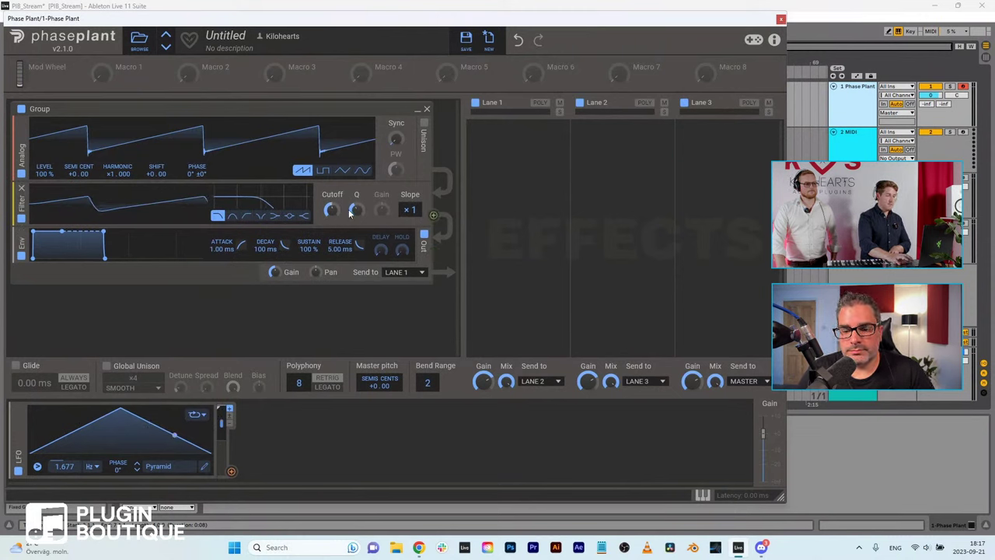
click(231, 472)
drag(231, 471, 332, 215)
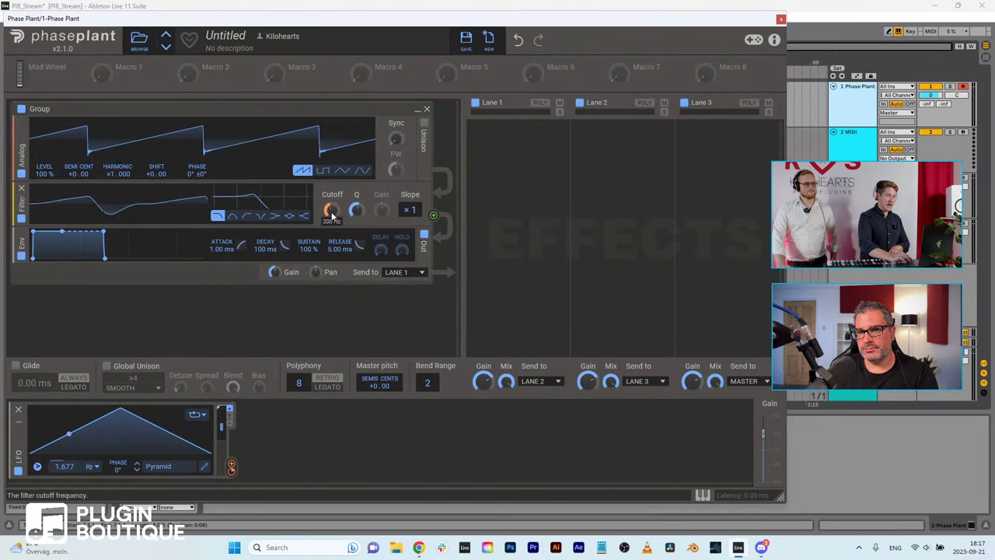
mouse_move(331, 223)
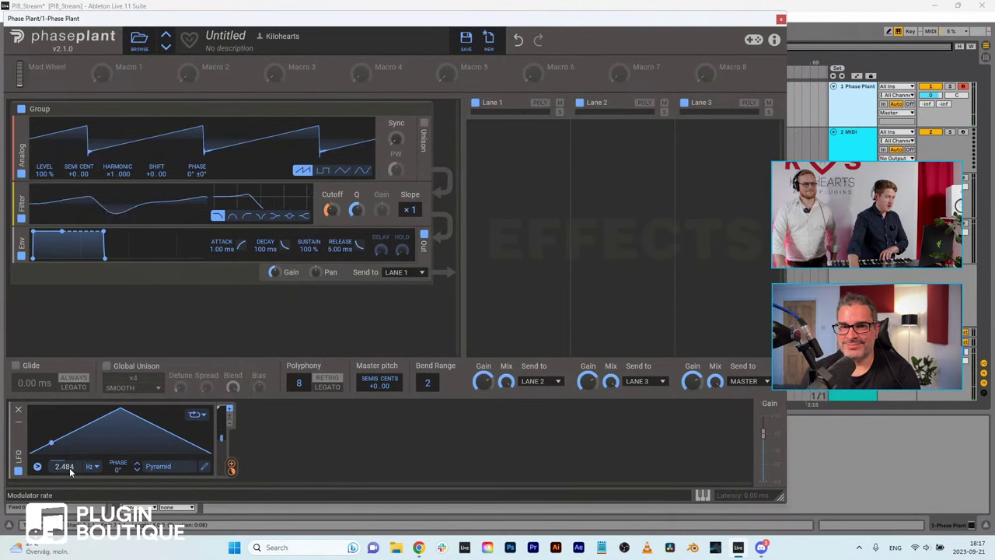
Step: Try faster LFO rates and tempo sync, and finish with the LFO free-running at 4.491 Hz
scroll(64, 466, up, 5)
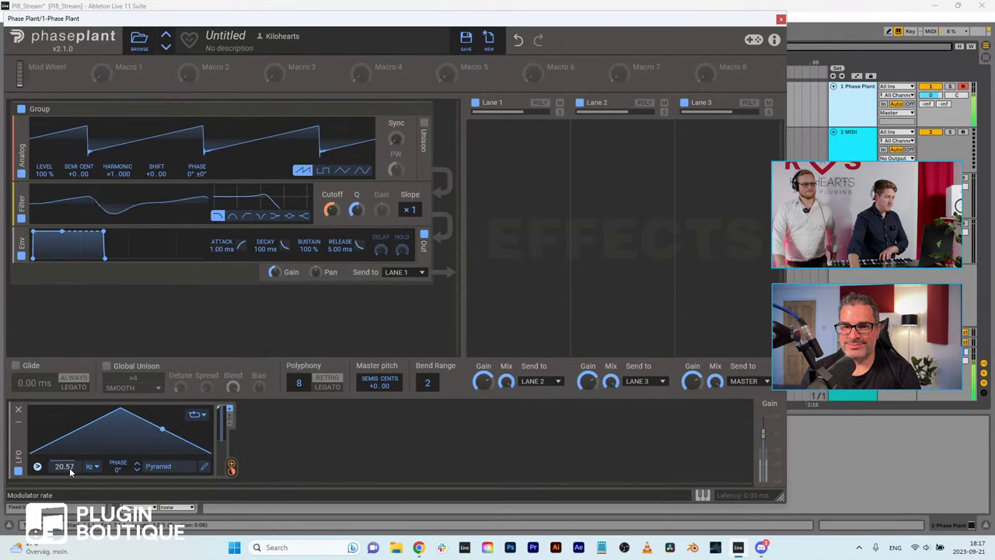
scroll(69, 467, down, 1)
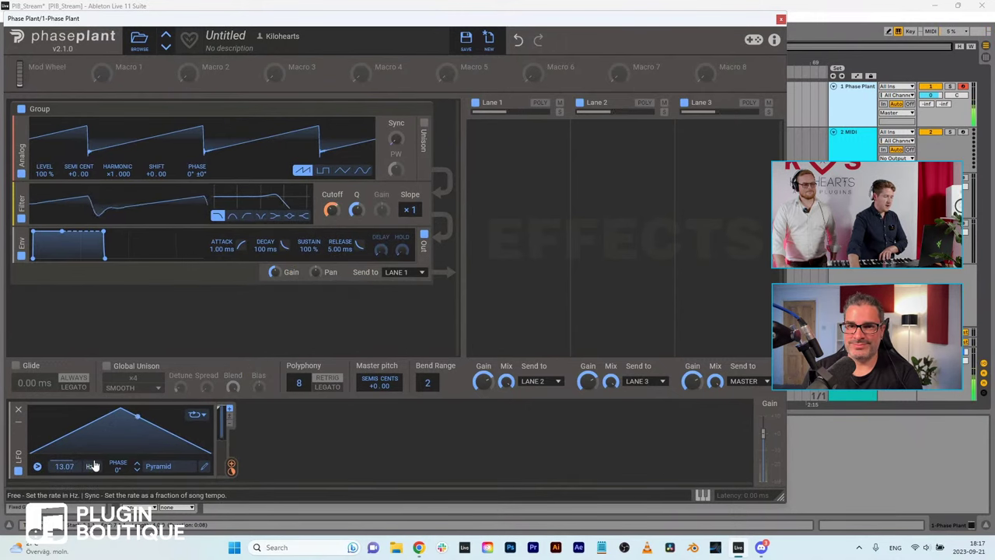
click(92, 464)
click(100, 477)
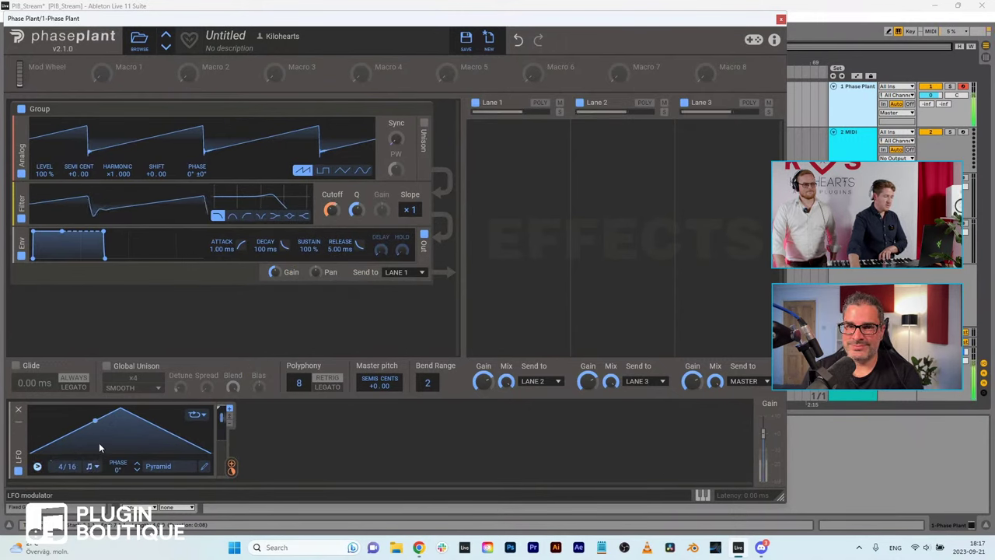
click(91, 466)
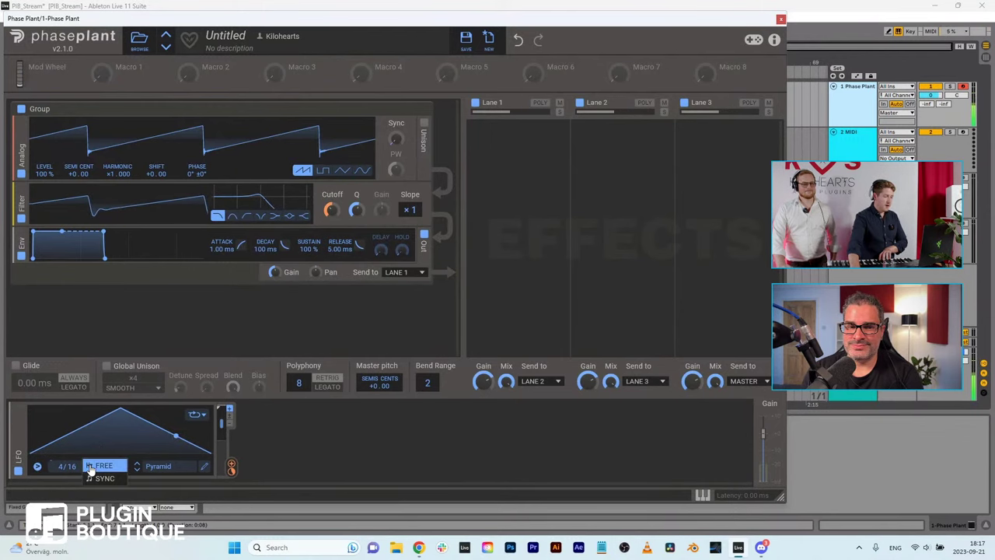
click(98, 465)
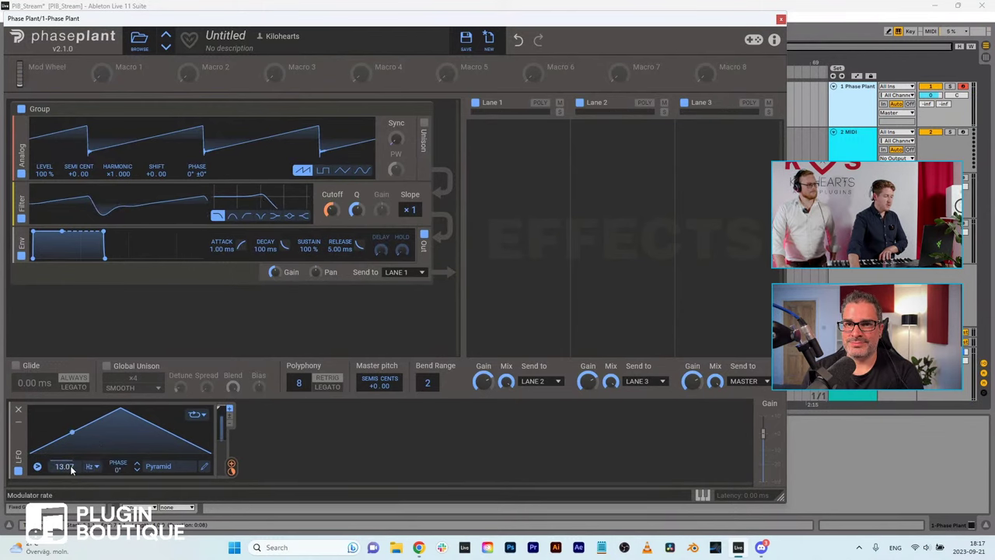
drag(71, 469, 69, 450)
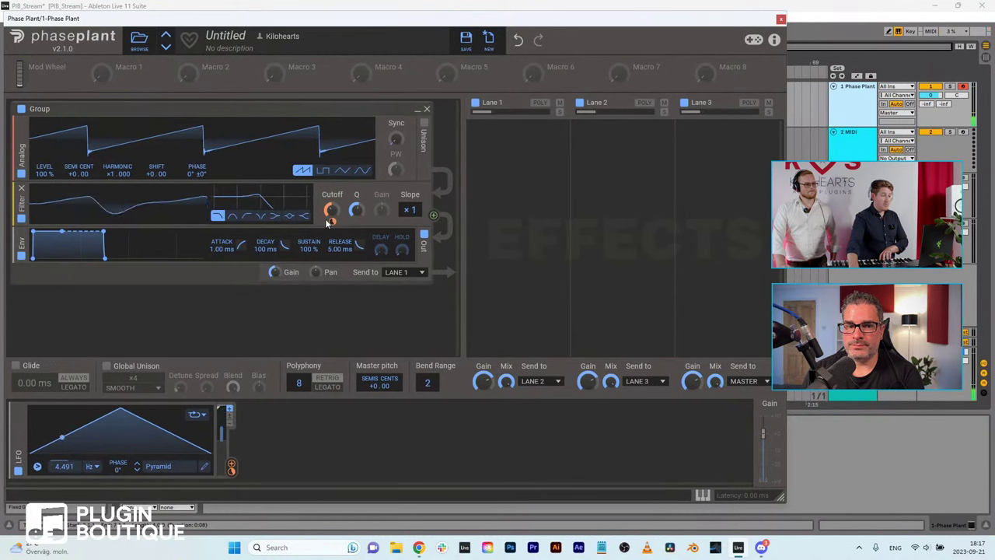
Step: Add a Distortion effect to Lane 1 and a Reverb effect to Lane 2
click(537, 174)
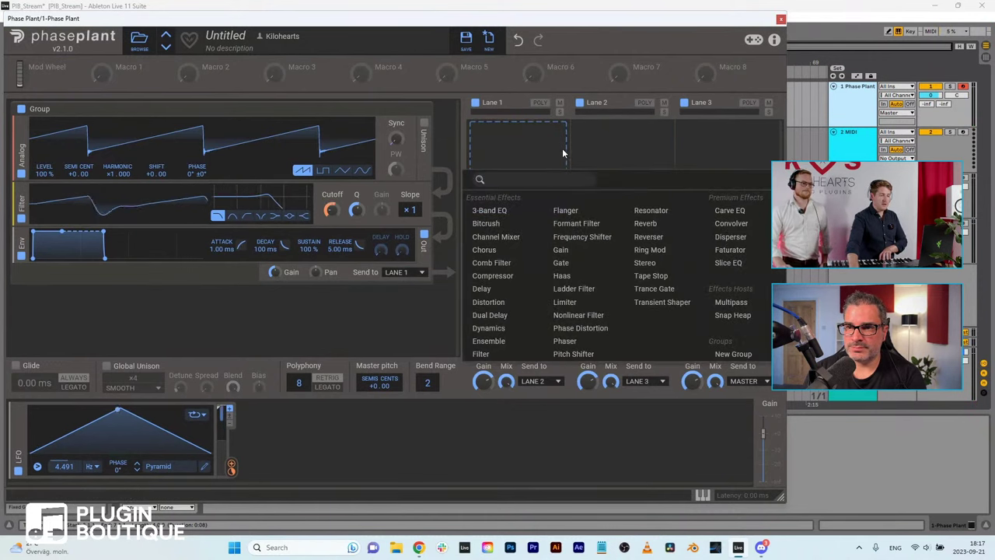
click(509, 303)
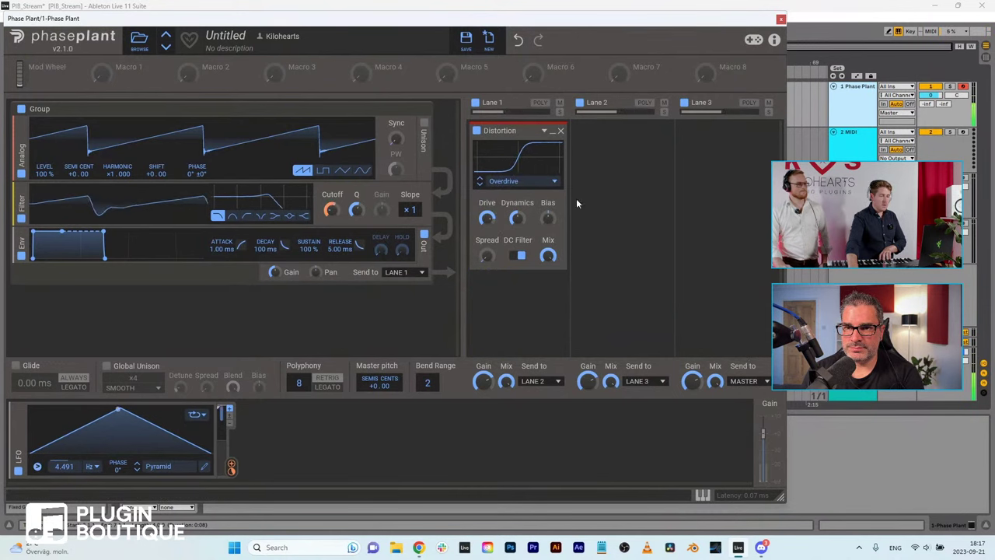
click(618, 175)
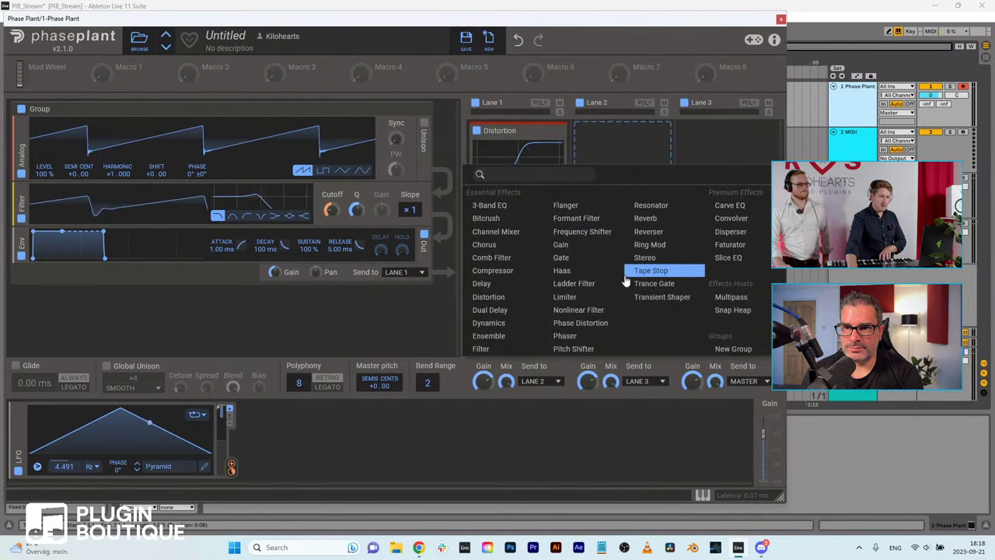
click(646, 219)
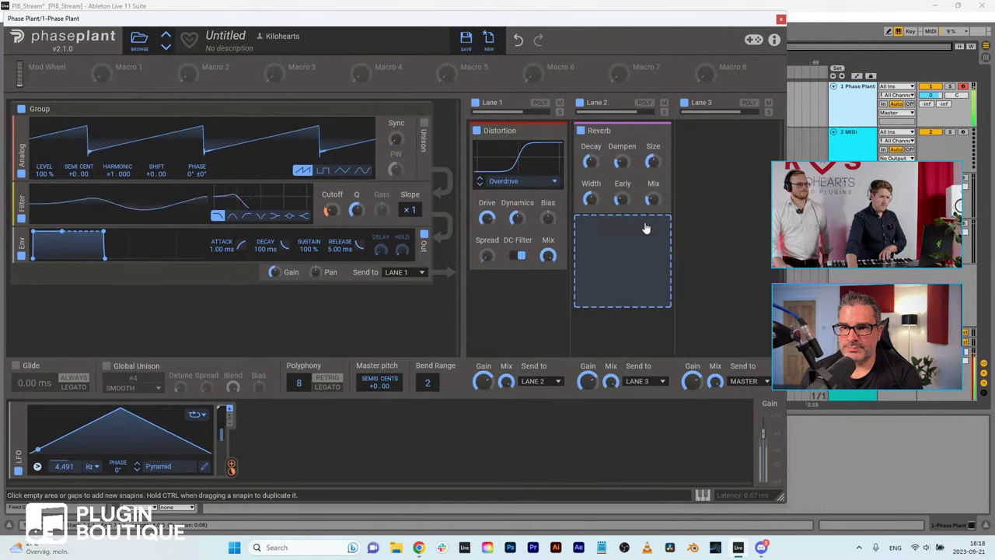
Step: Remove the Reverb and Distortion effects and add a Ring Mod to Lane 1 instead
click(665, 133)
click(561, 131)
click(561, 135)
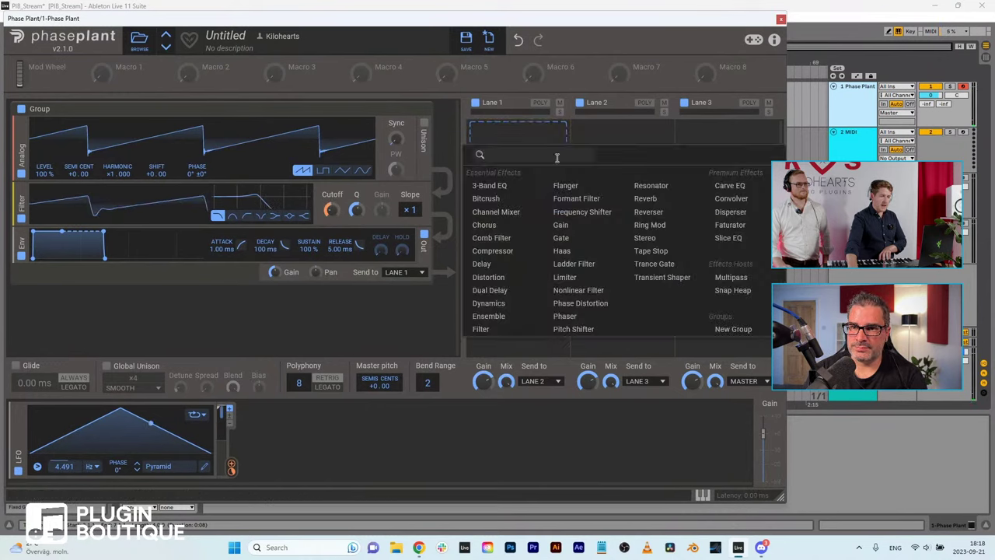
click(648, 224)
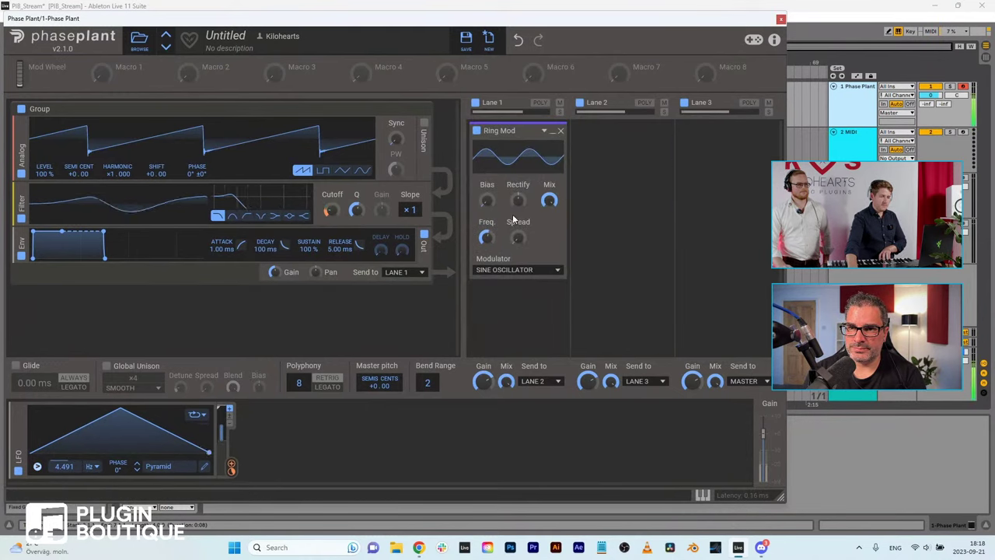
Step: Clear the patch by removing the Ring Mod effect, the generator group and the LFO modulator
click(561, 130)
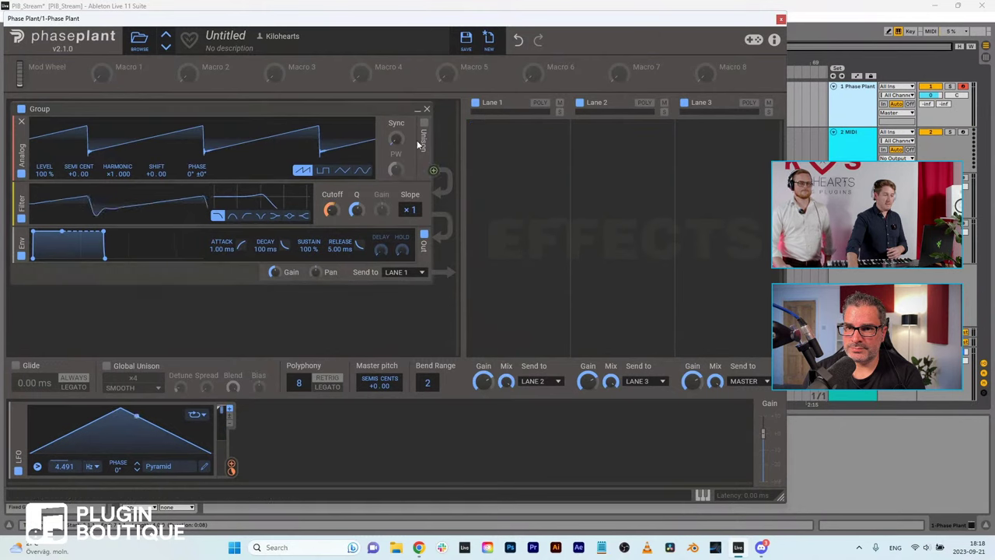
click(428, 109)
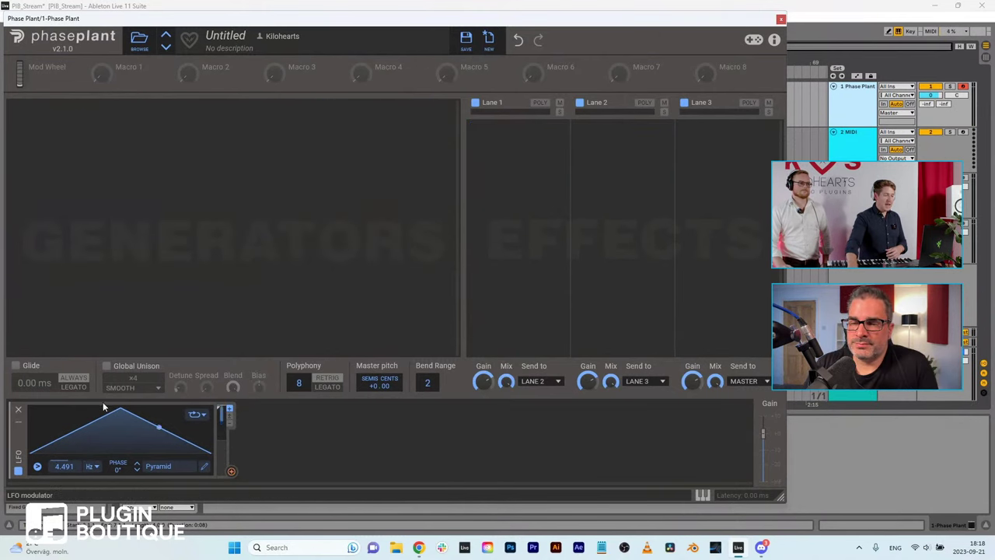
click(19, 412)
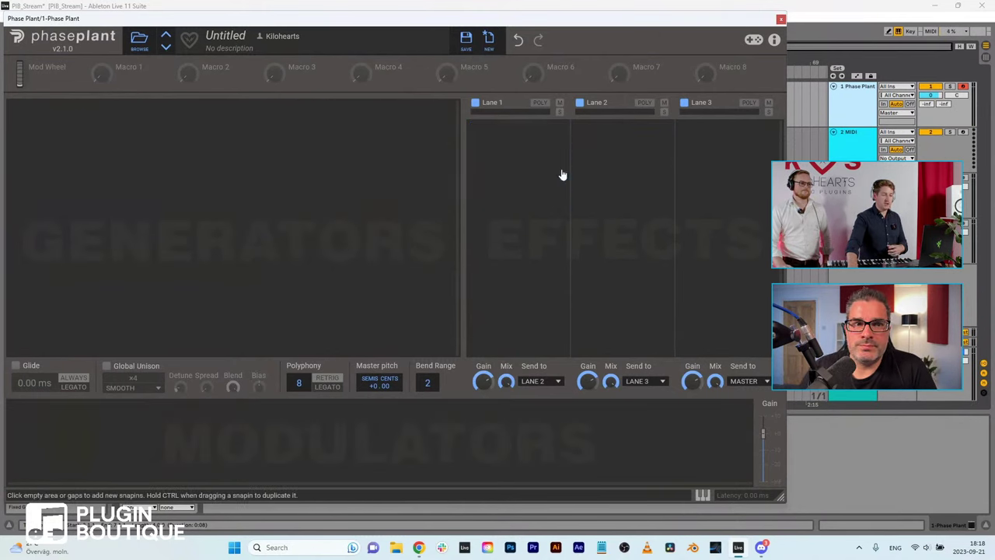
Step: Close the Phase Plant window and load the kHs Reverb plug-in onto the 3-Audio track in Ableton Live
click(531, 192)
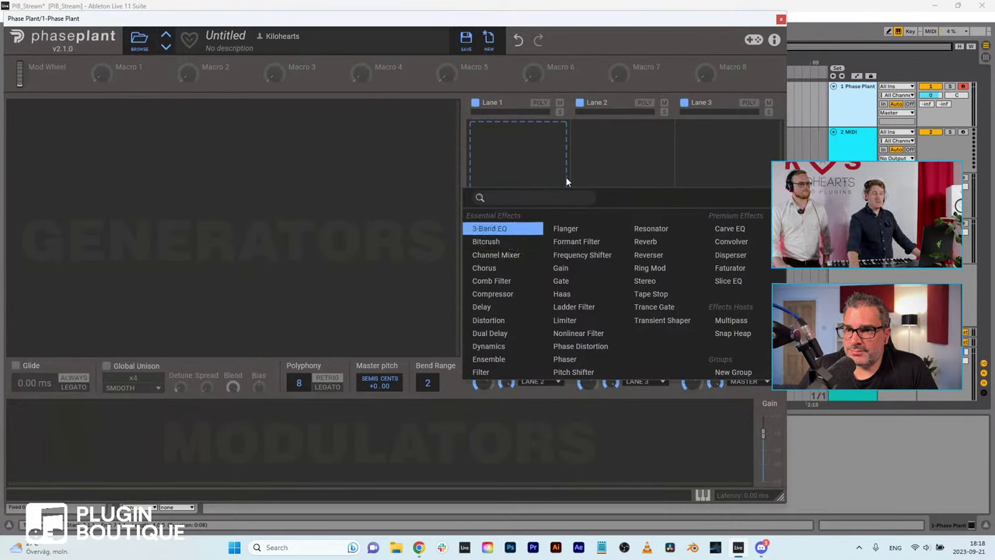
click(781, 21)
click(287, 194)
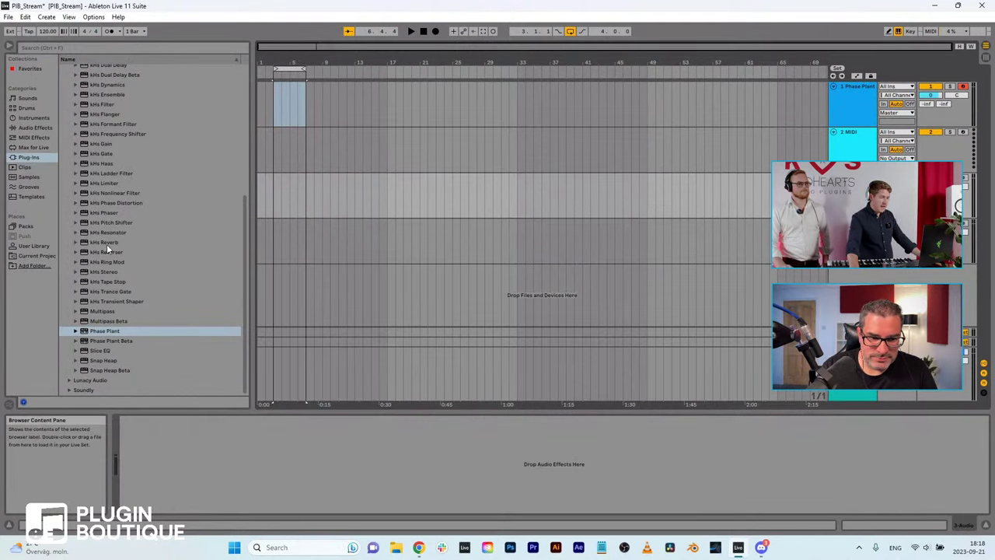
drag(107, 244, 165, 476)
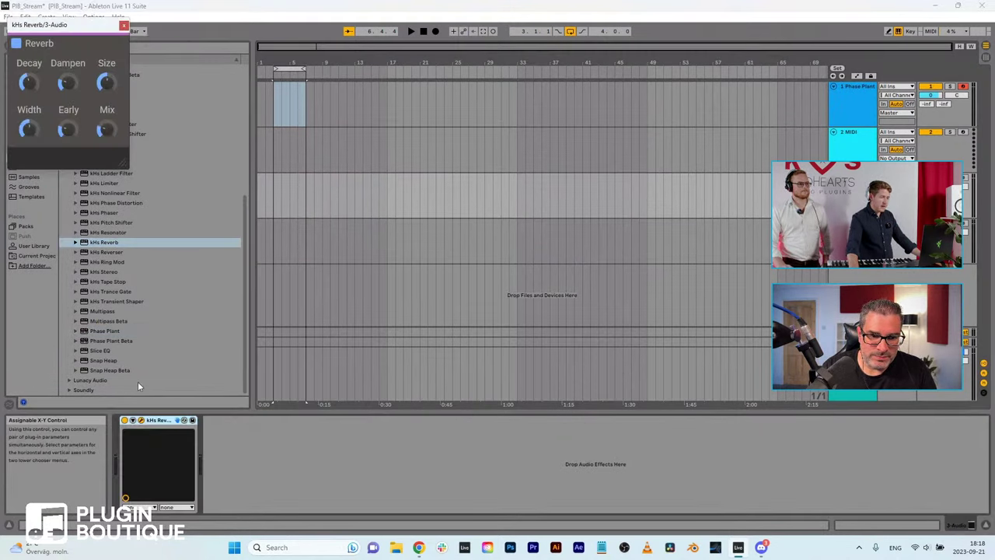
Step: Move and enlarge the kHs Reverb window to view its controls, and close it
drag(109, 24, 212, 76)
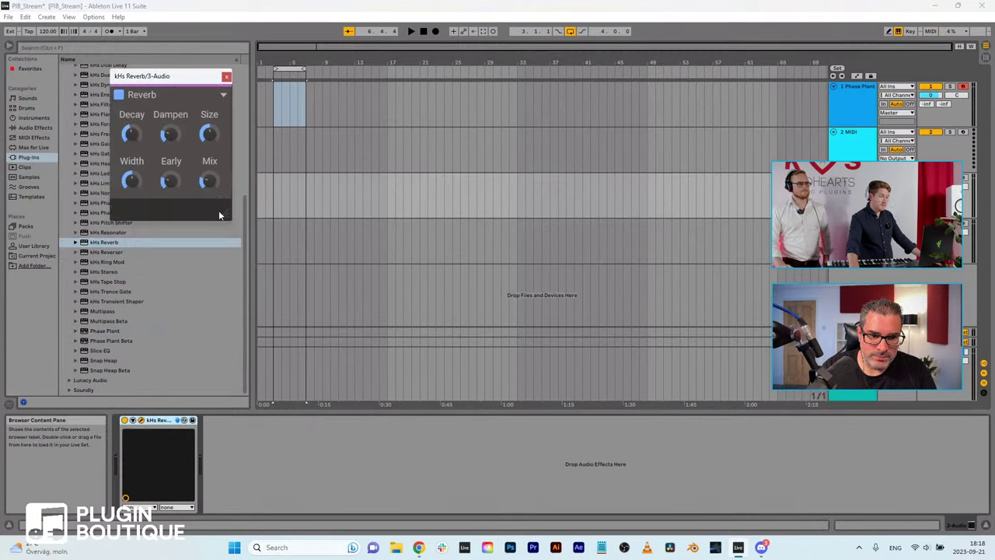
drag(220, 215, 341, 342)
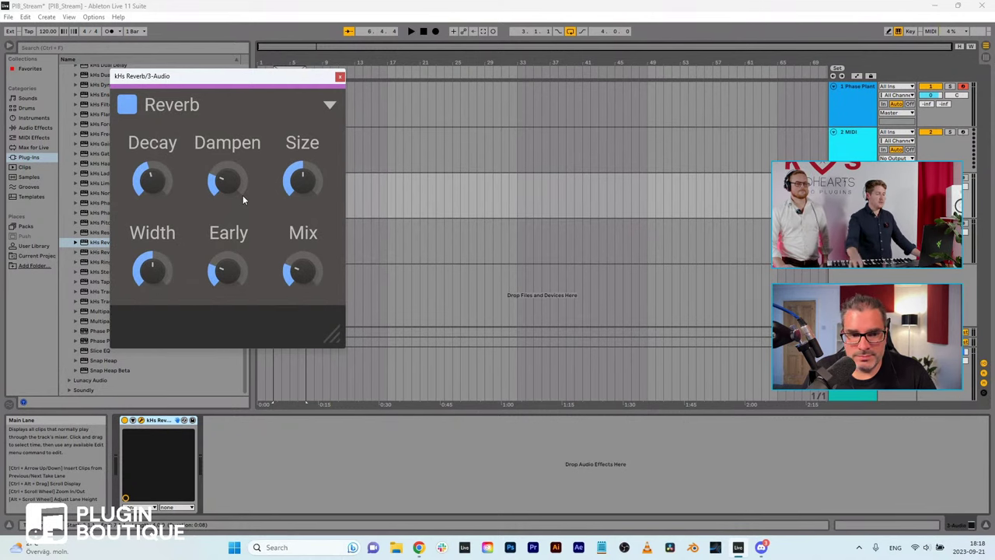
click(340, 75)
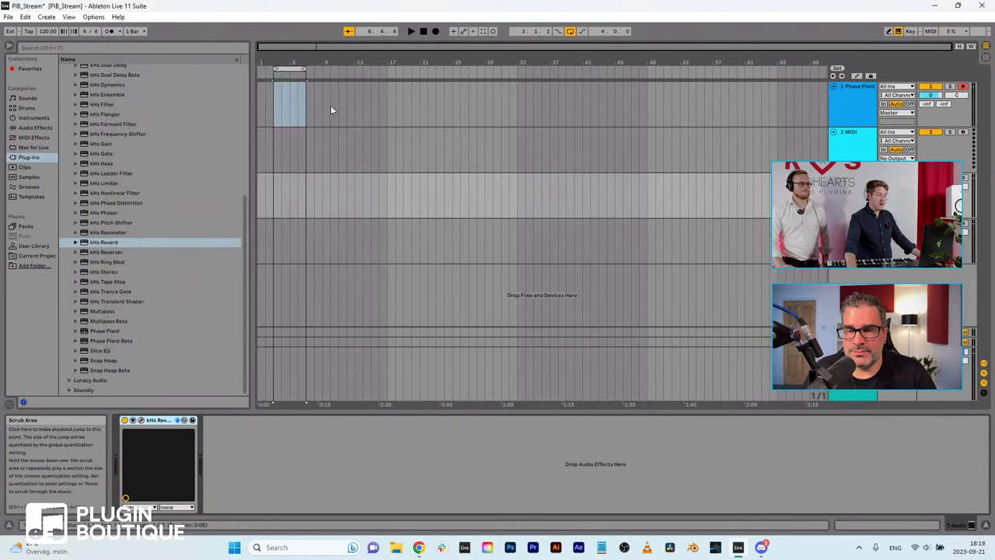
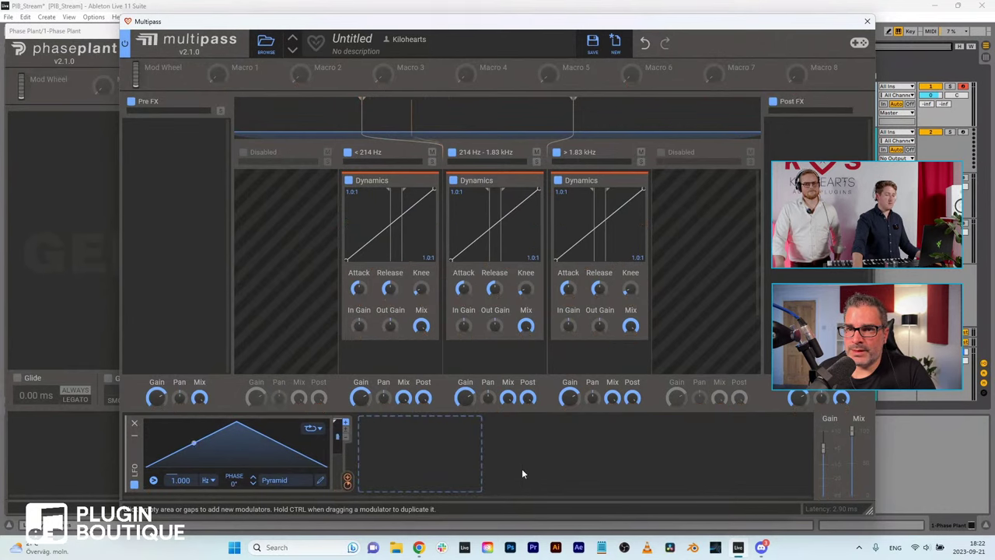
Step: Delete the LFO in Multipass, close its editor and remove Multipass from Phase Plant's Lane 1
click(133, 423)
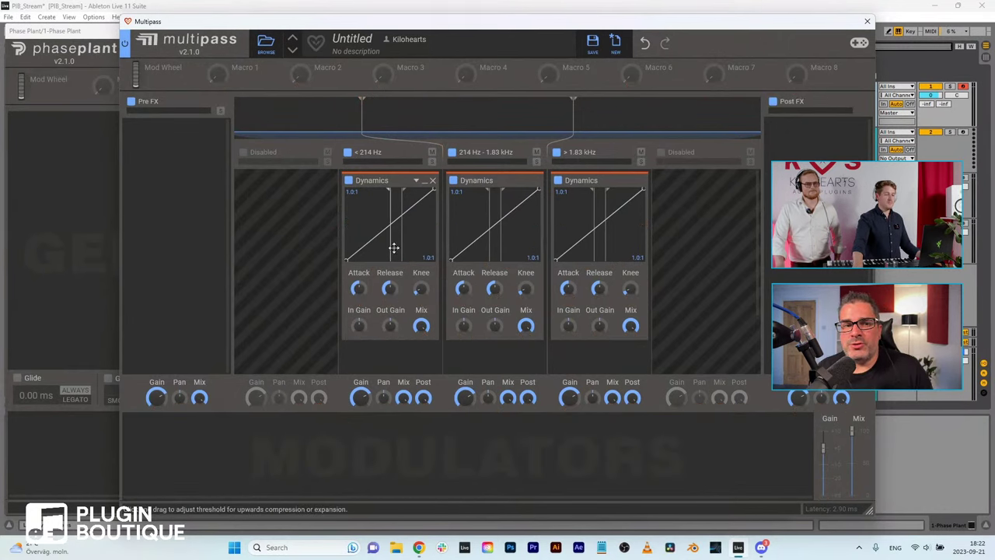
mouse_move(427, 189)
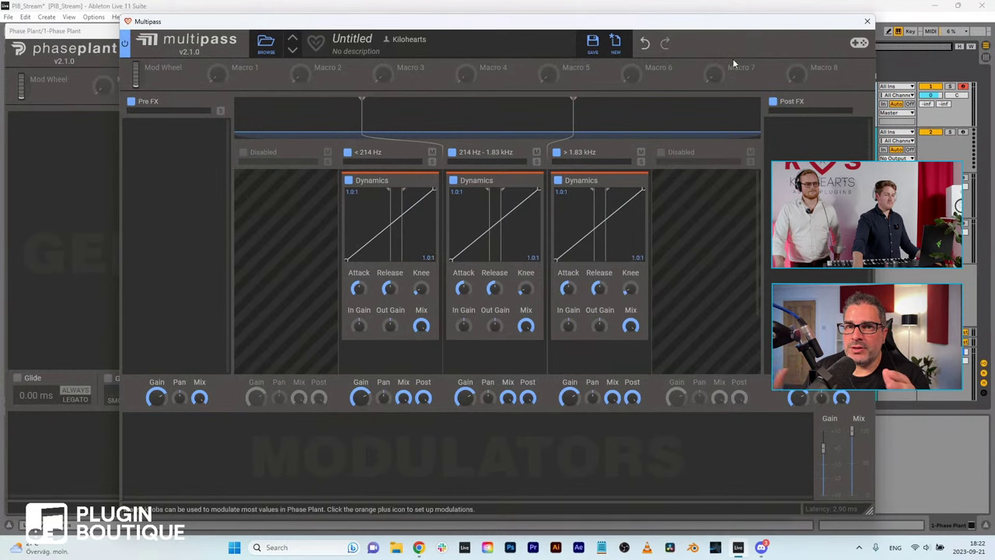
click(863, 24)
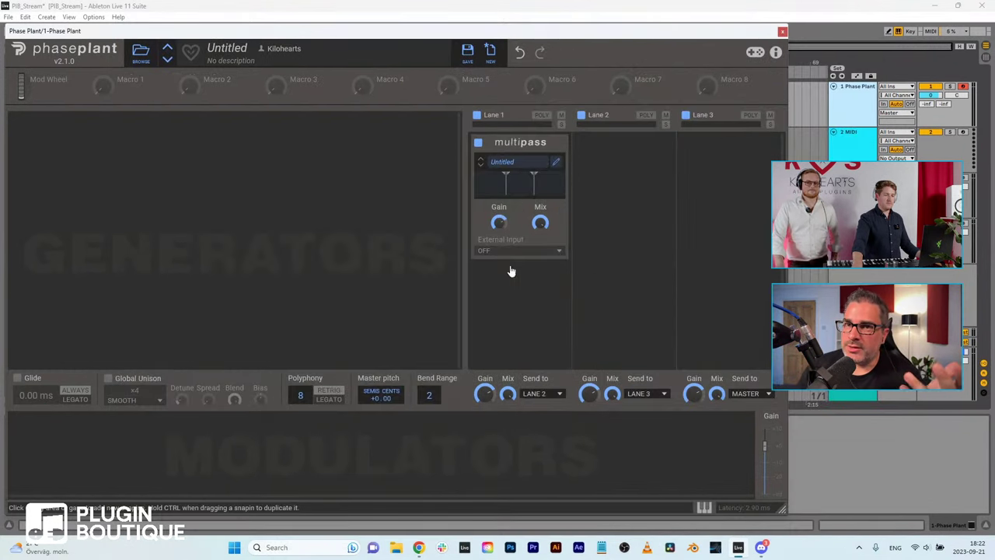
mouse_move(558, 148)
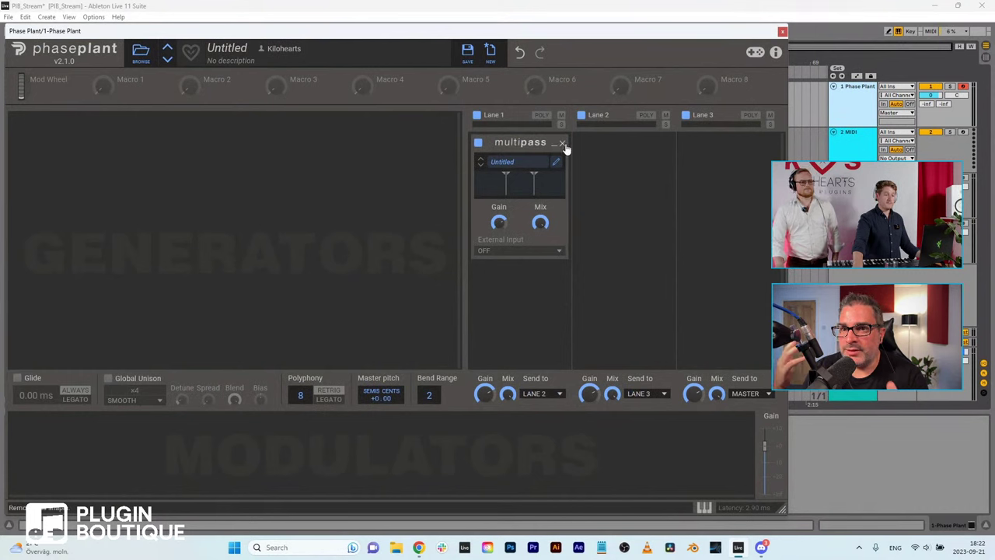
drag(565, 147, 122, 55)
Step: Load the Bacteria Bass preset from the factory Bass Hard folder and close the preset browser
click(138, 55)
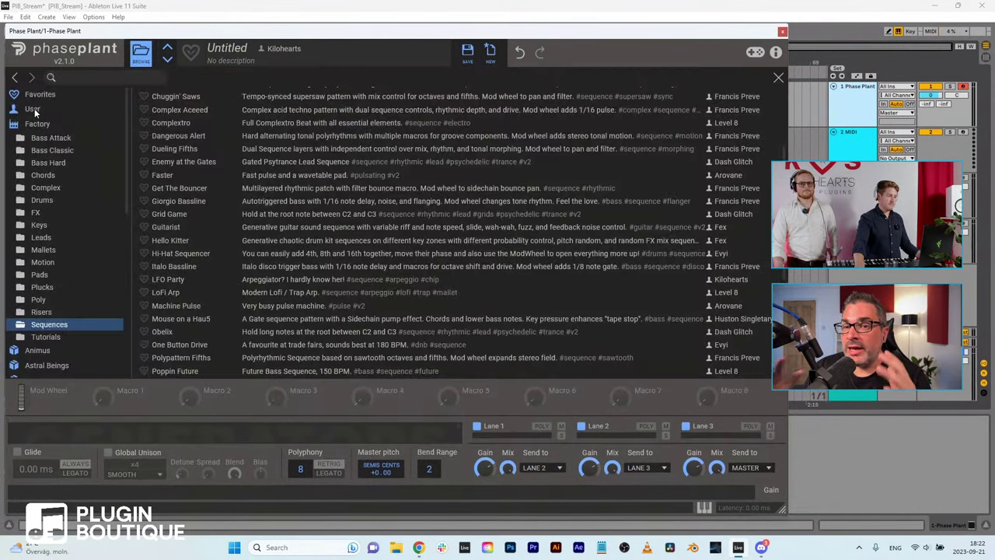
click(47, 163)
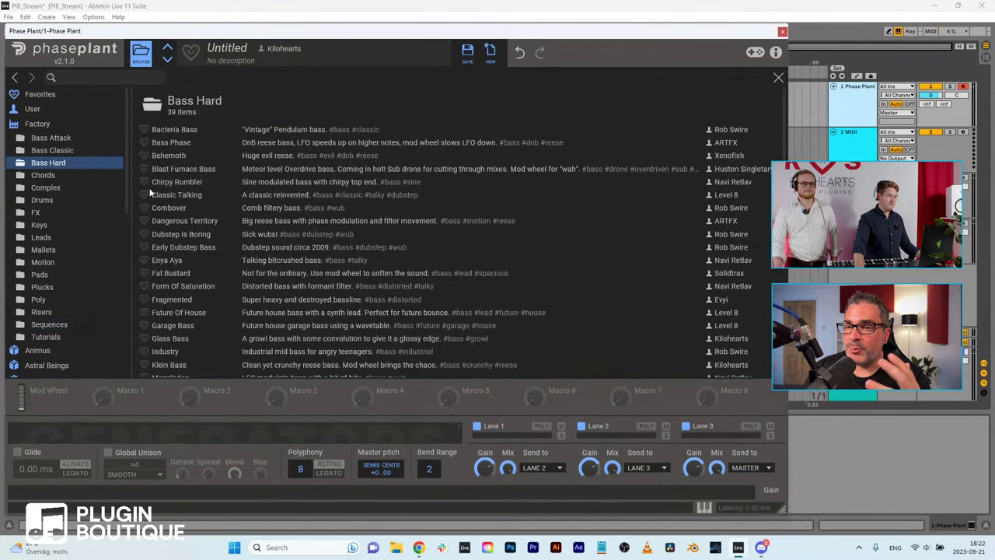
click(167, 131)
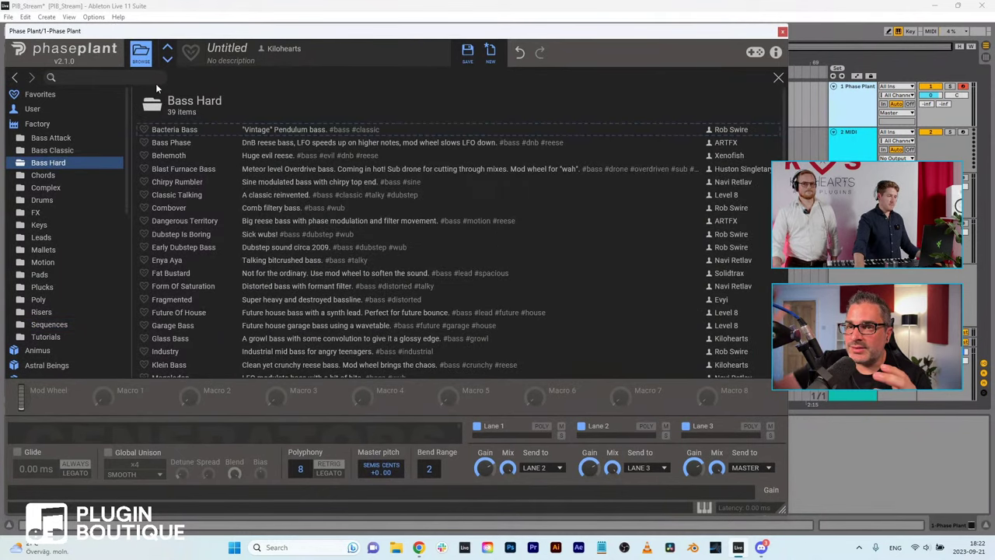
click(139, 56)
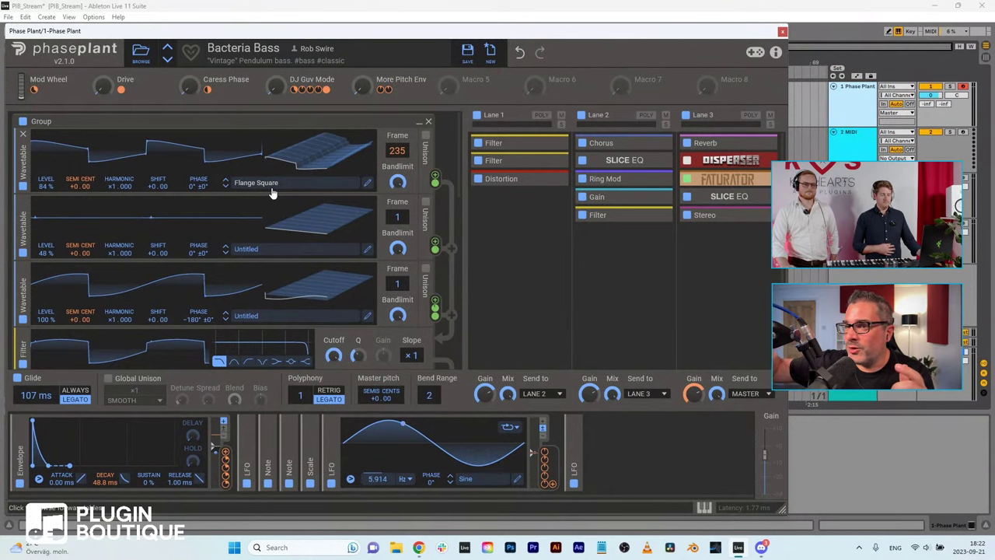
drag(574, 423, 317, 97)
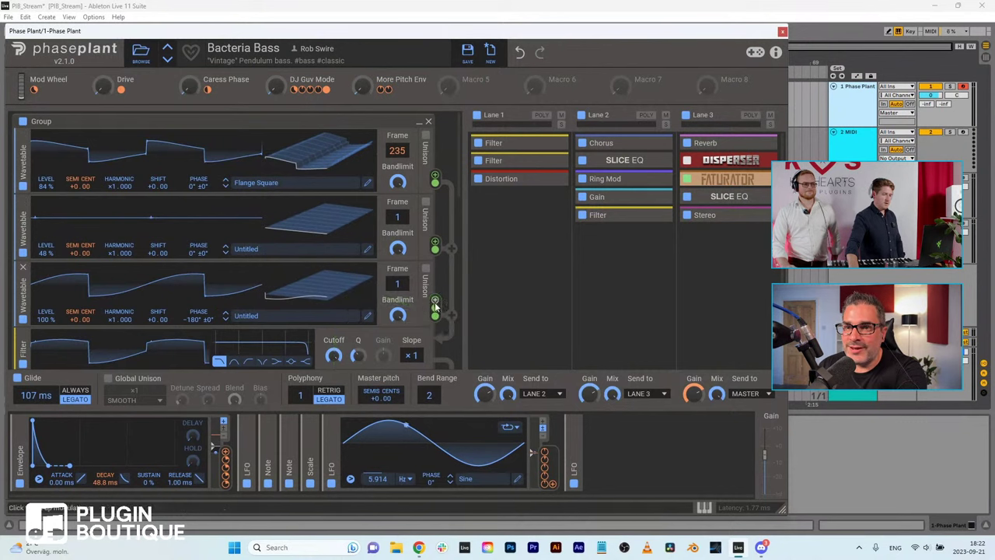
Step: Examine the wavetable, filter and auxiliary generator groups of the Bacteria Bass preset, including the audio-rate modulation of the filter cutoff
scroll(362, 330, down, 3)
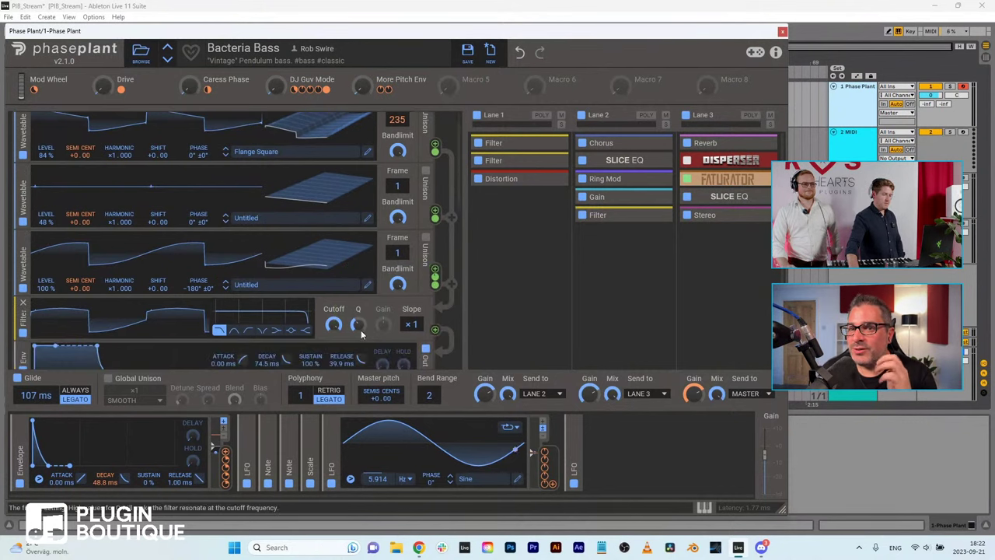
scroll(365, 327, down, 5)
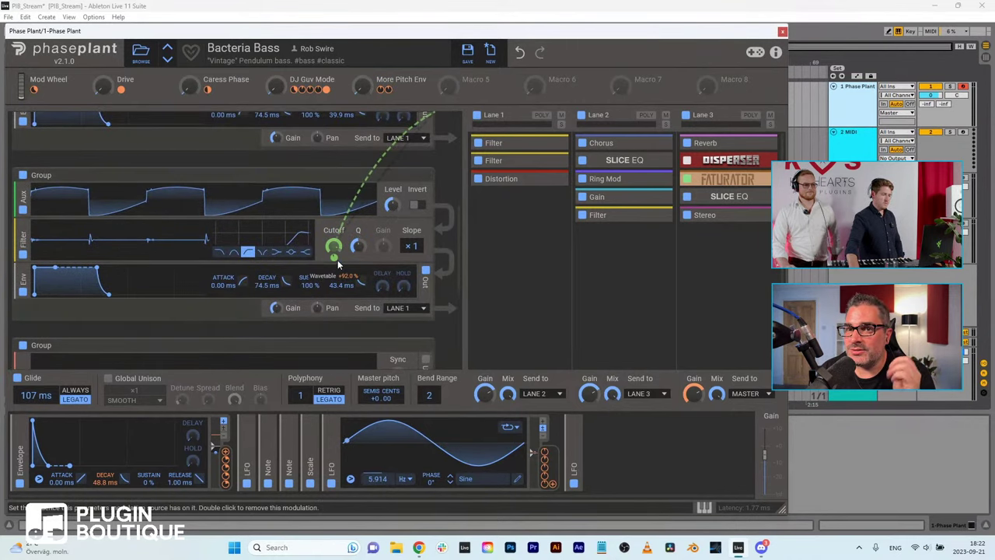
scroll(335, 262, up, 5)
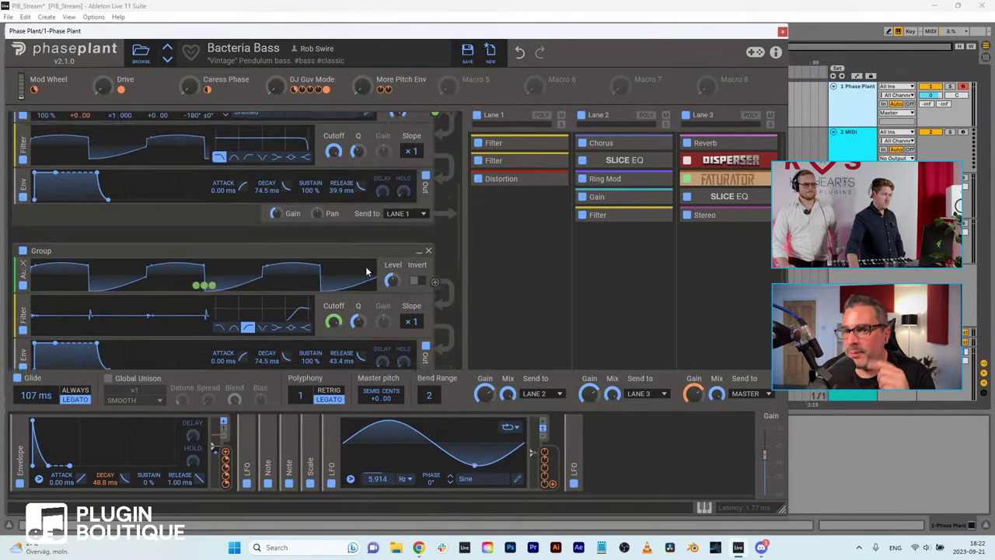
scroll(270, 239, up, 2)
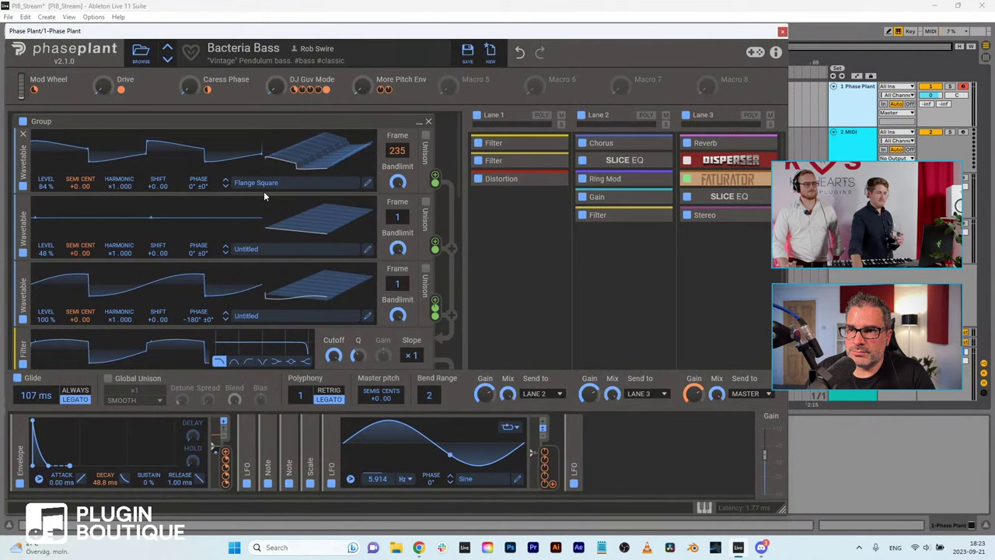
Step: Try a Transient Shaper and a Trance Gate in turn at the end of Lane 1, removing each one
click(517, 225)
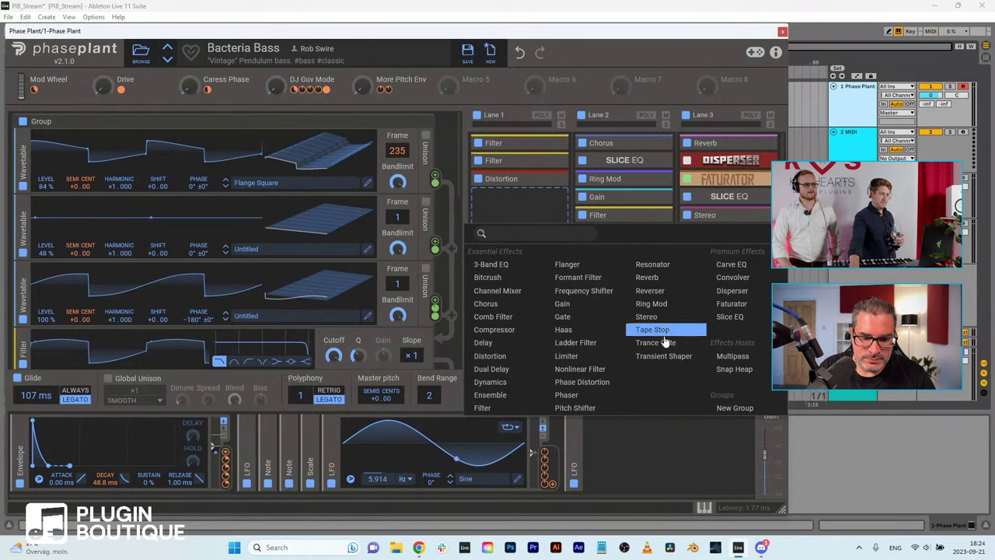
click(661, 360)
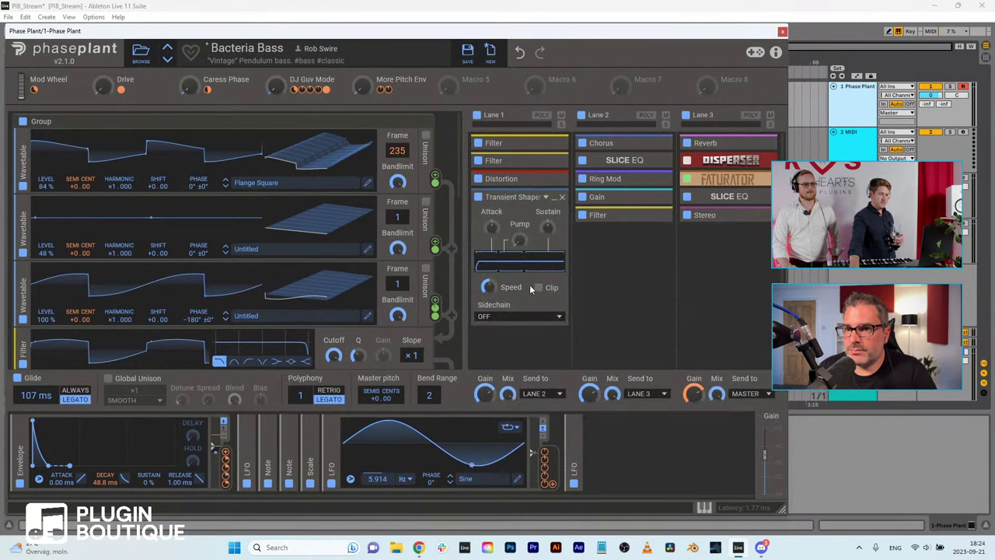
click(562, 198)
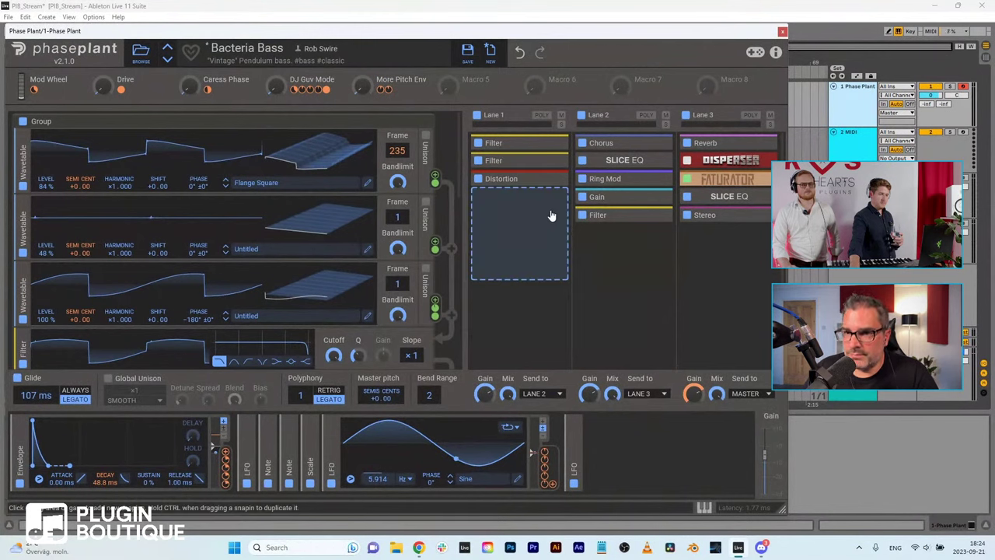
click(552, 215)
click(659, 335)
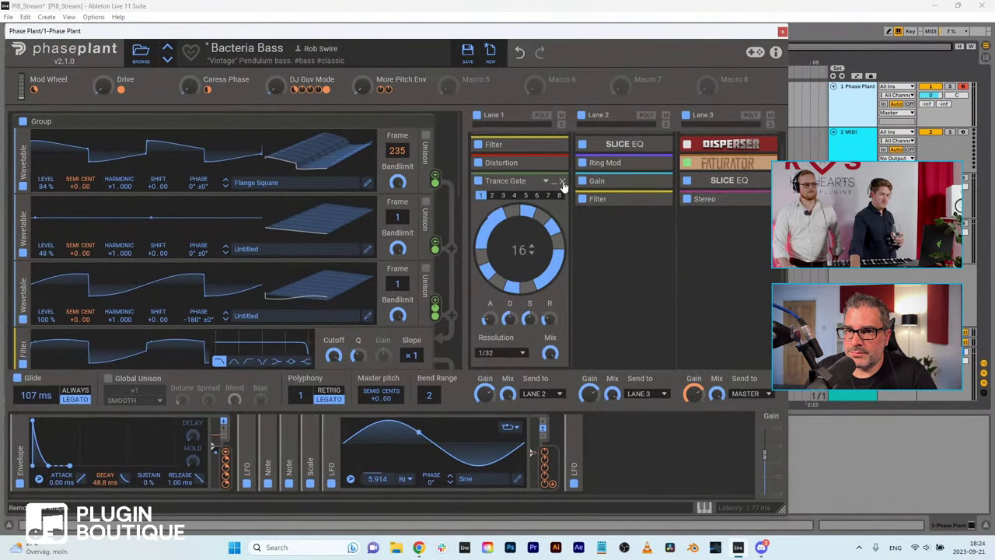
click(562, 181)
Step: Try a Tape Stop and a Phaser in turn below the Distortion in Lane 1, removing each one
click(548, 224)
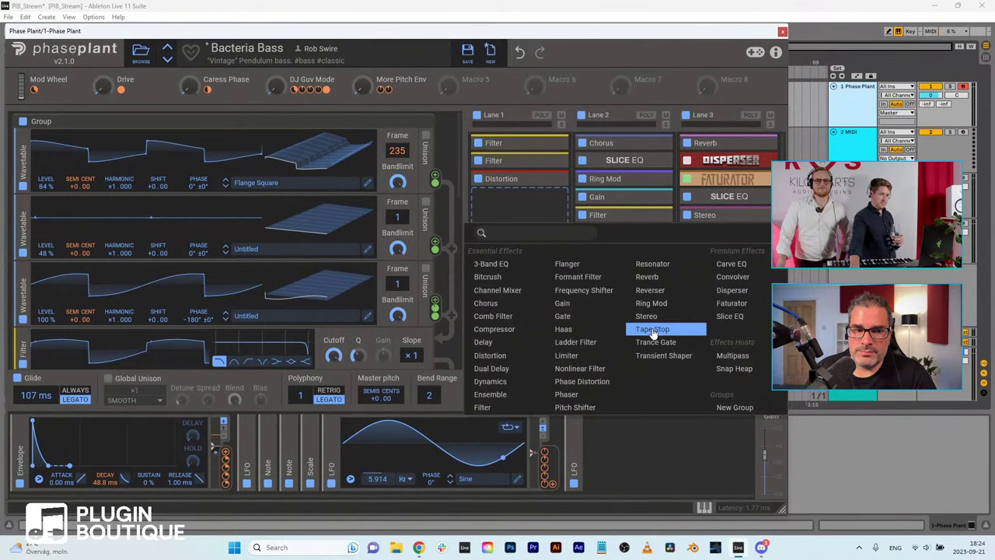
click(653, 330)
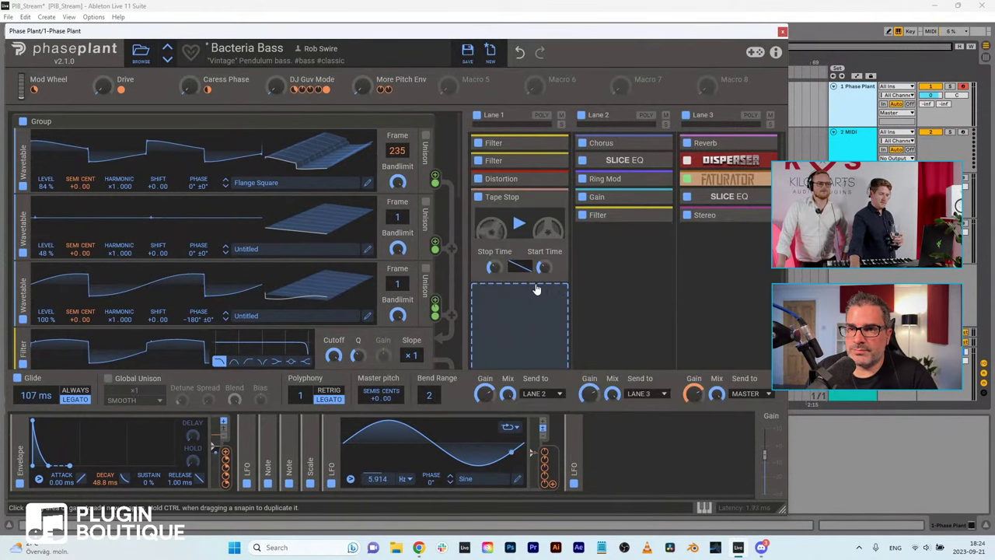
click(561, 197)
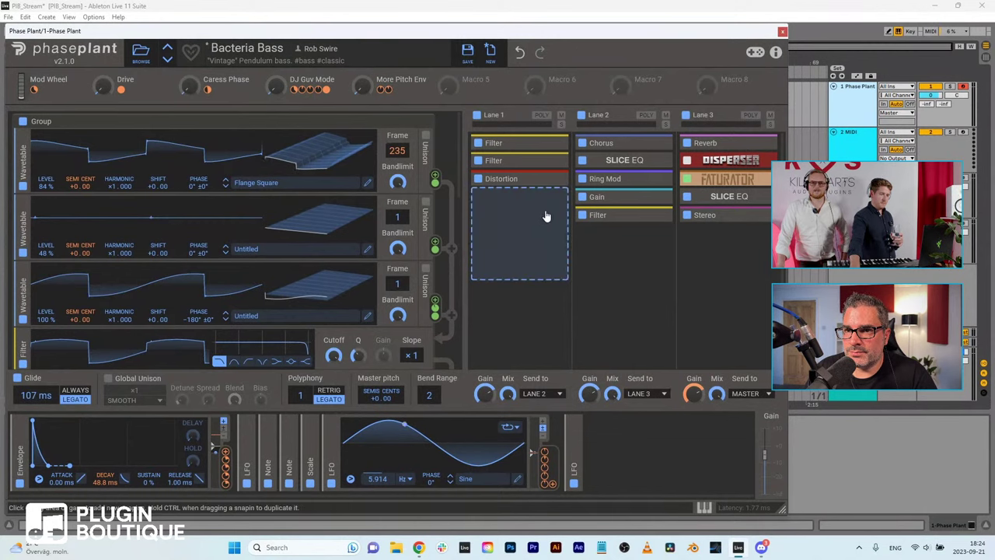
click(546, 221)
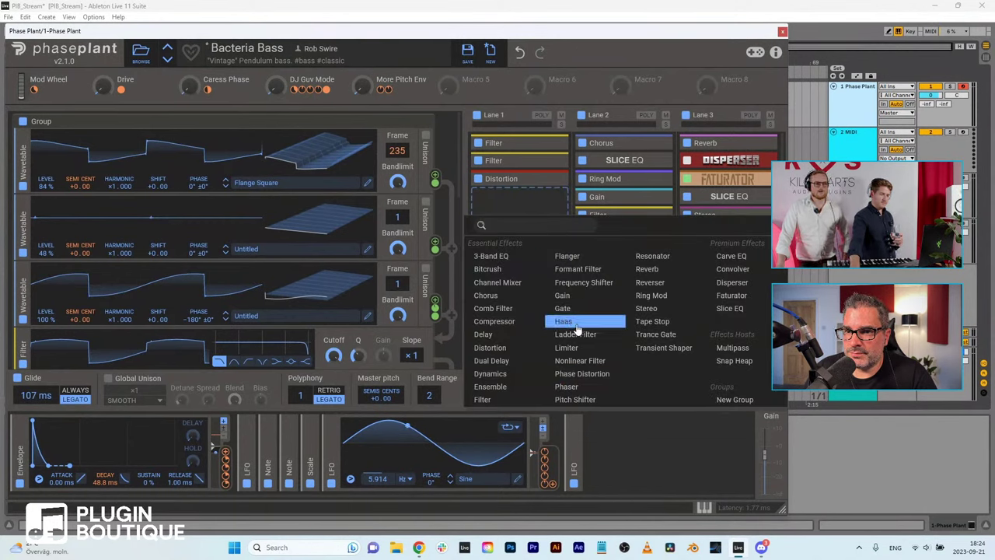
click(566, 386)
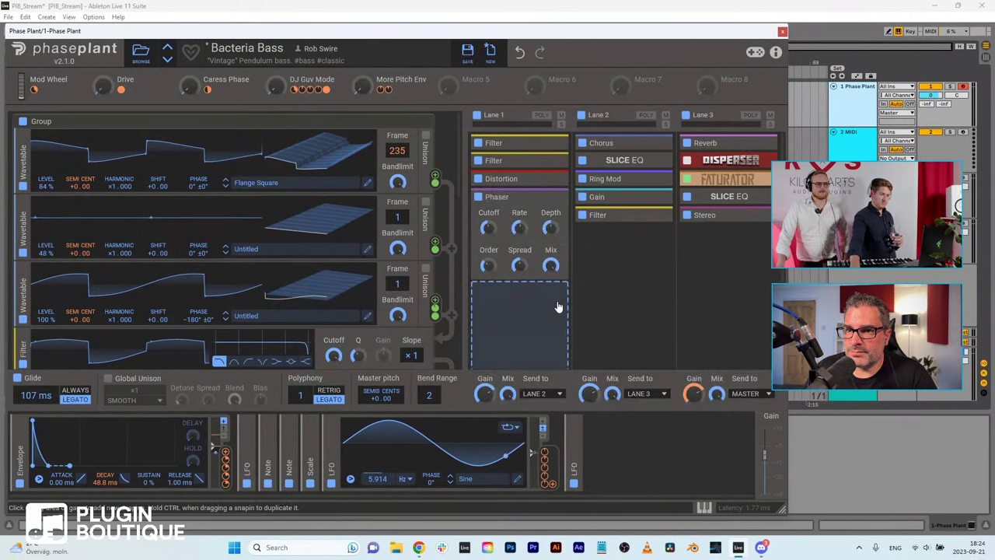
click(562, 197)
Step: Add an Ensemble effect to Lane 1 with Random motion and 11 voices
click(535, 244)
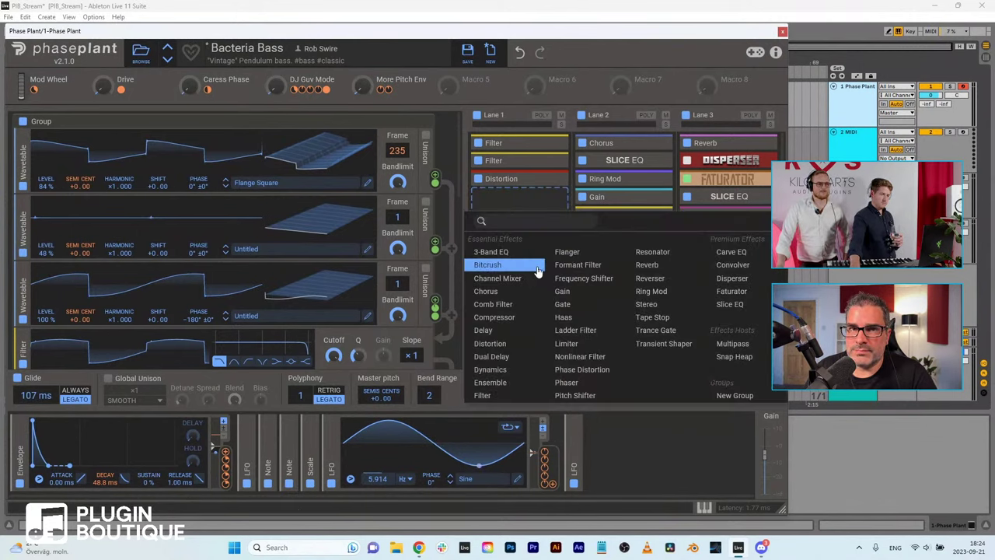
click(509, 381)
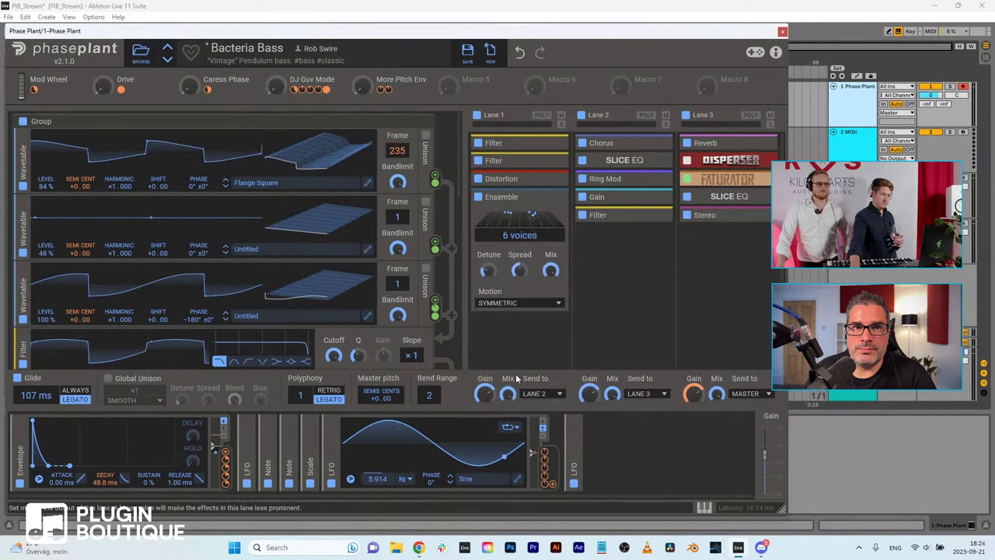
click(498, 302)
click(499, 283)
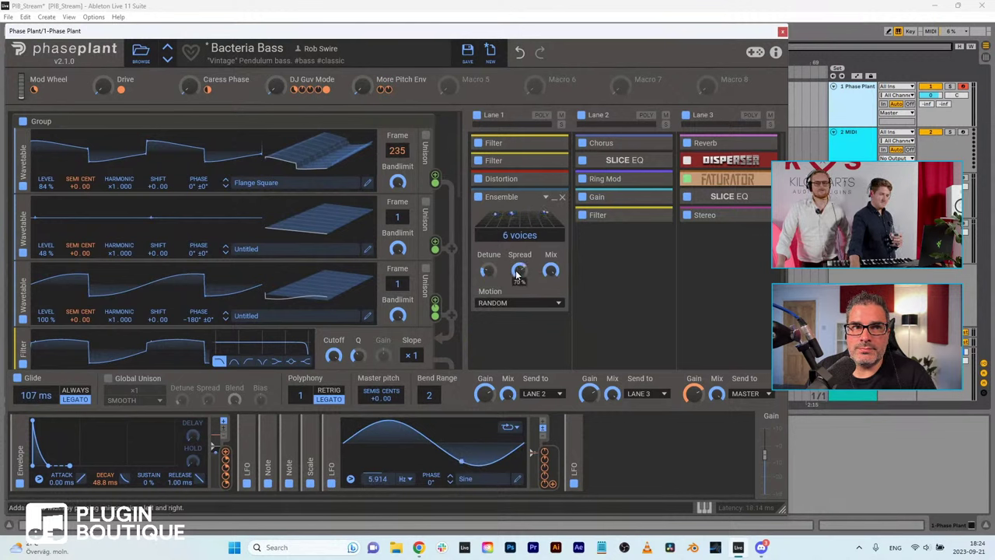
scroll(505, 236, up, 5)
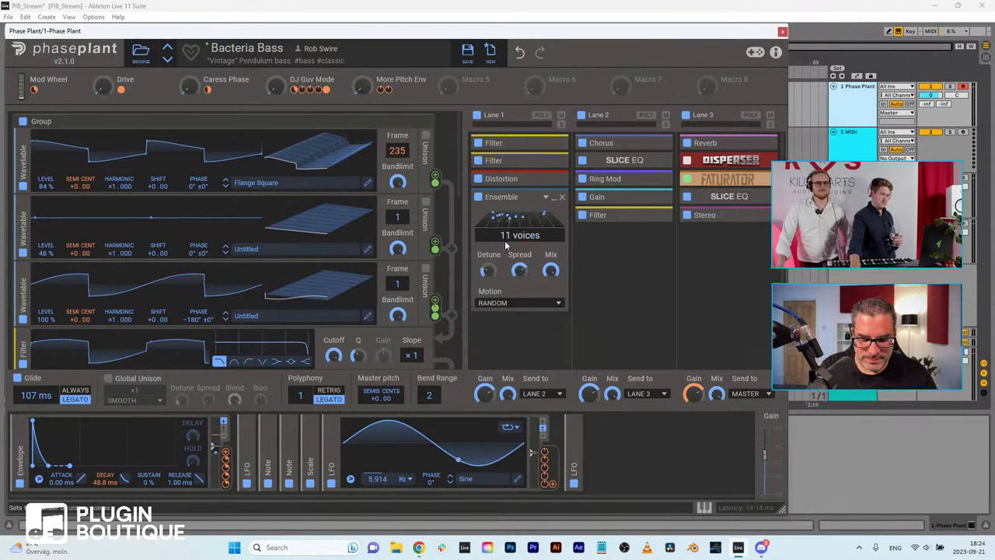
Step: Switch the Ensemble's motion to Sine, and remove the effect from Lane 1
click(516, 304)
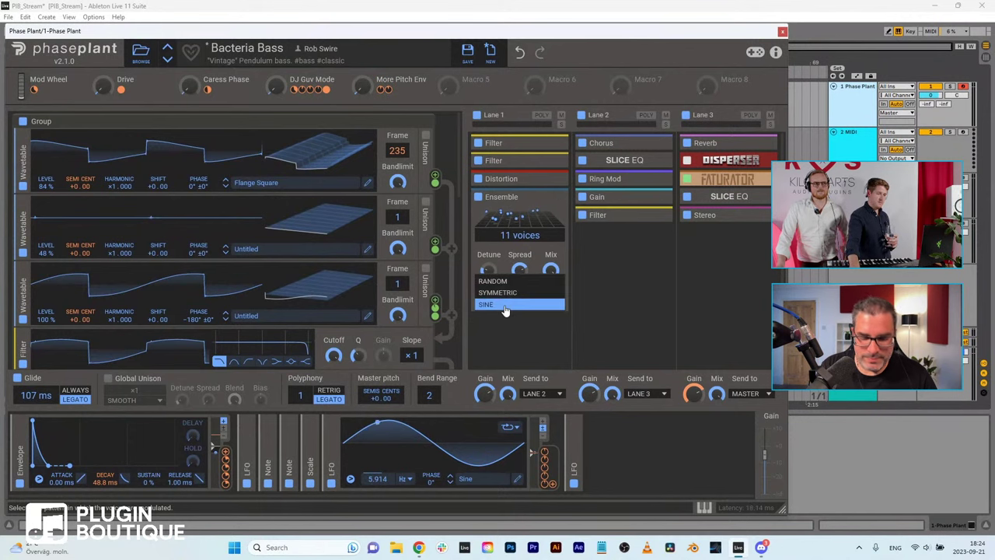
click(504, 306)
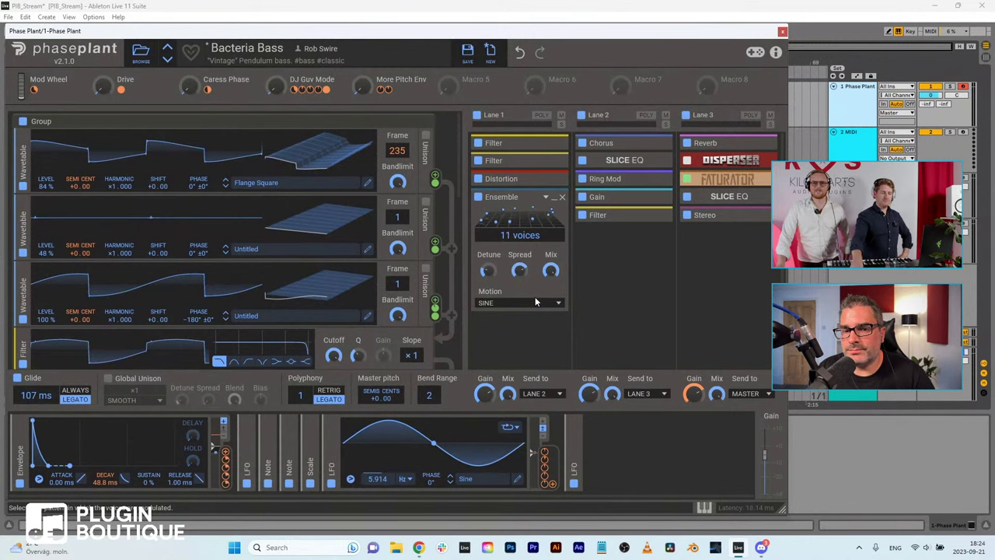
click(562, 199)
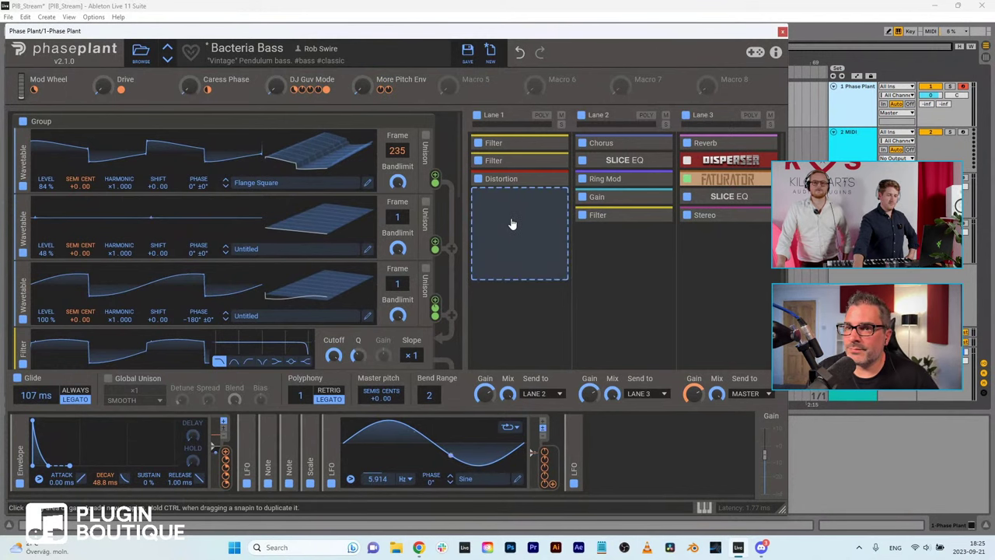
Step: Load the Arpeggios preset from the factory Tutorials folder and close the preset browser
click(140, 53)
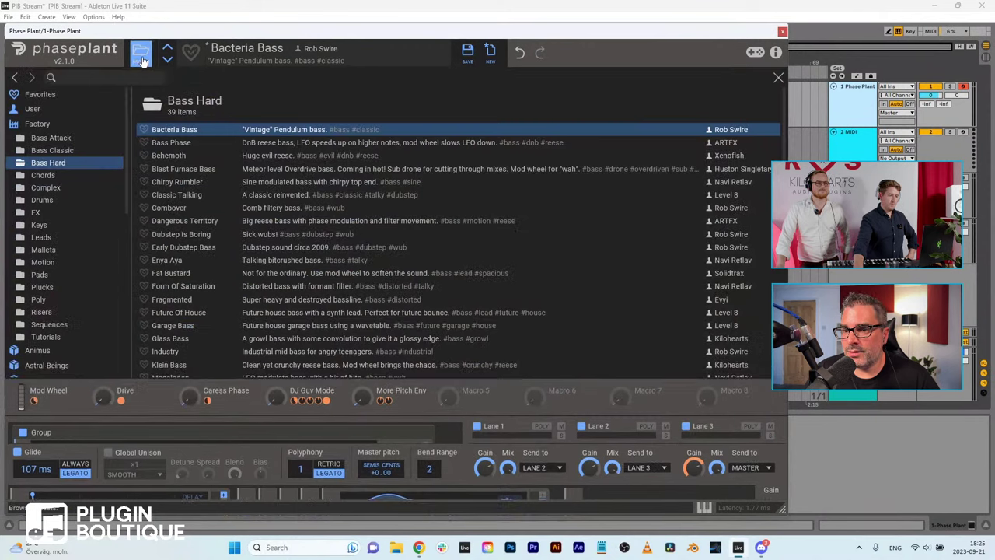
scroll(59, 231, down, 1)
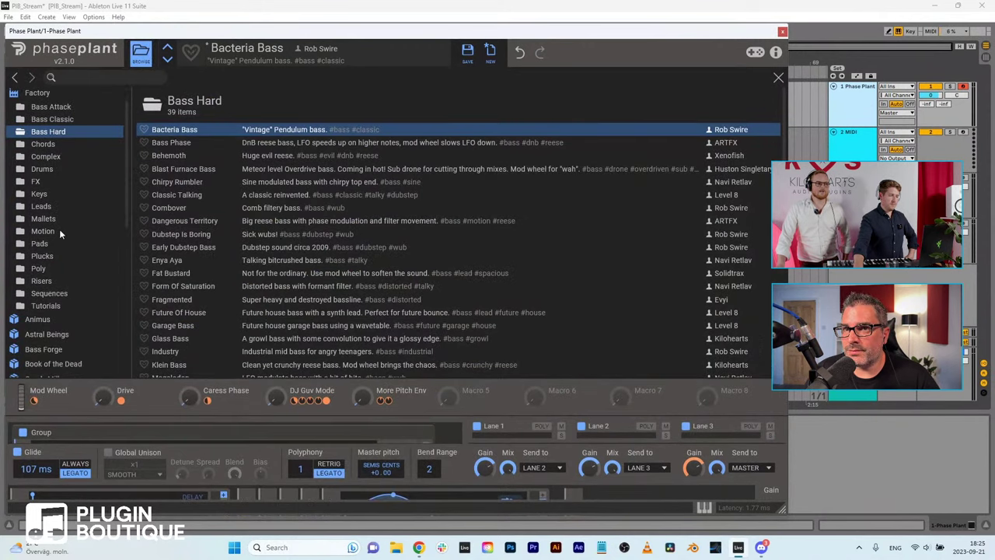
click(54, 304)
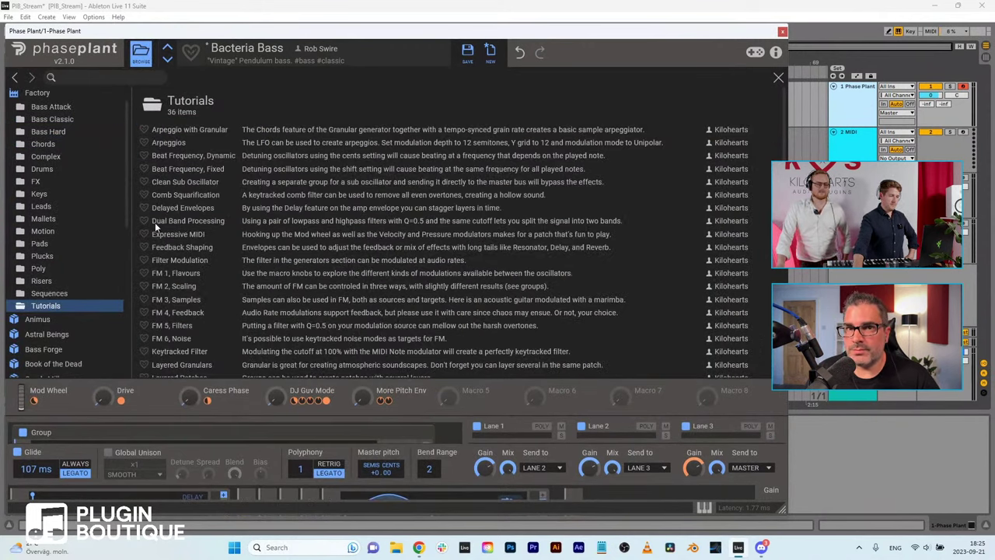
click(164, 143)
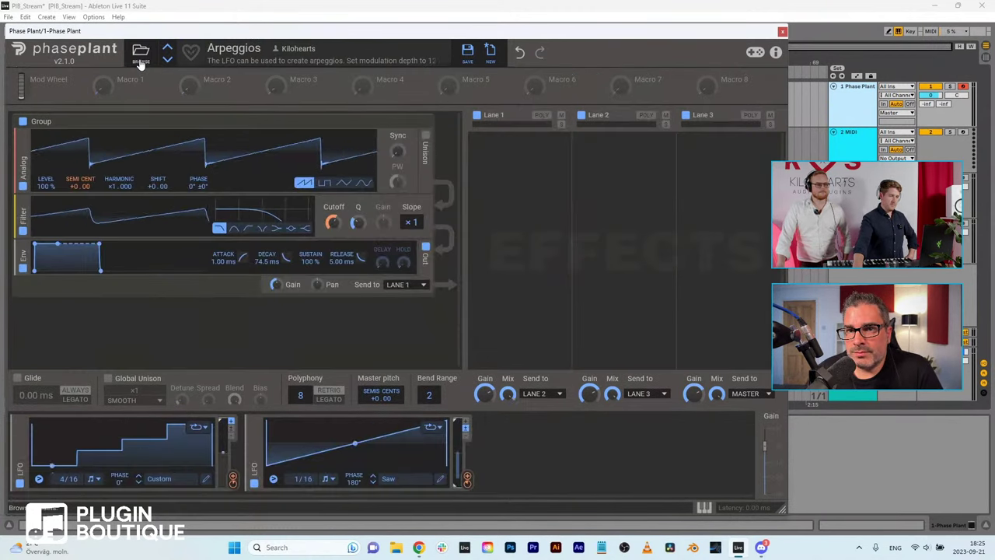
click(140, 64)
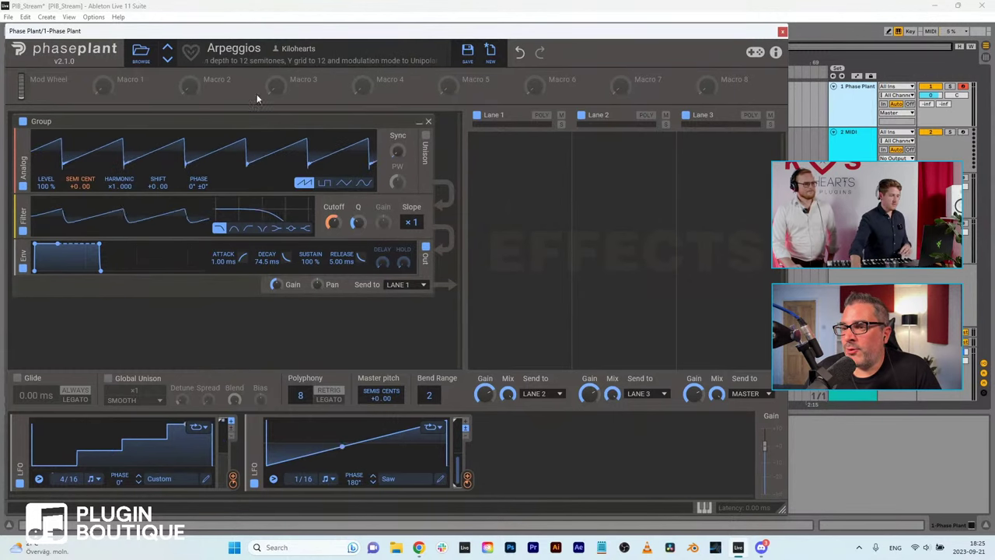
Step: Look through the factory Tutorials preset list and its descriptions, and close the preset browser
click(141, 53)
scroll(194, 226, down, 5)
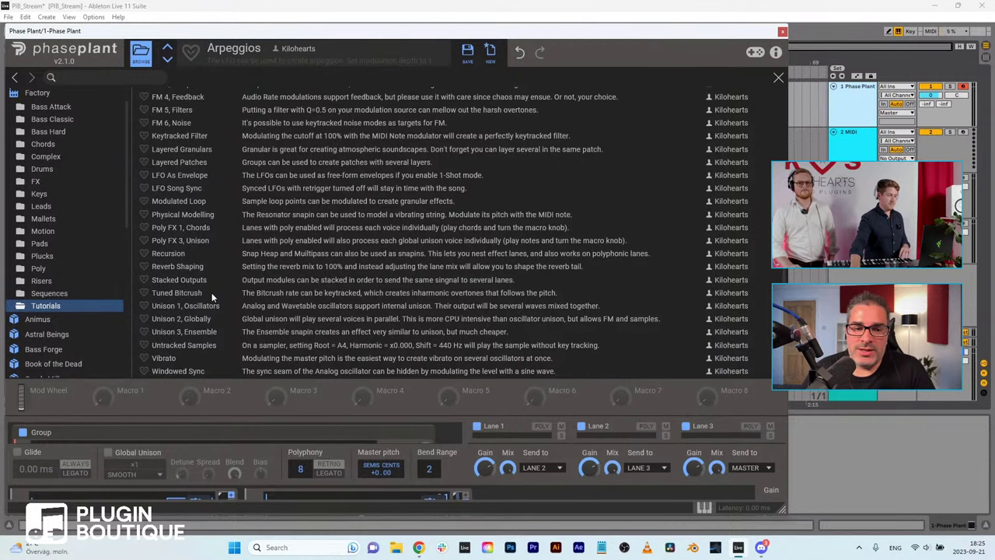
scroll(196, 342, up, 5)
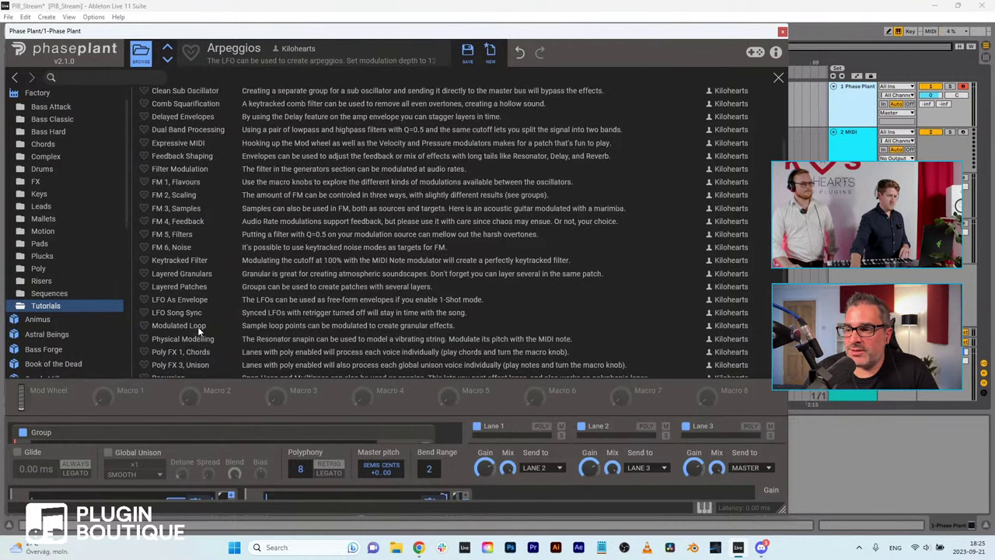
click(140, 56)
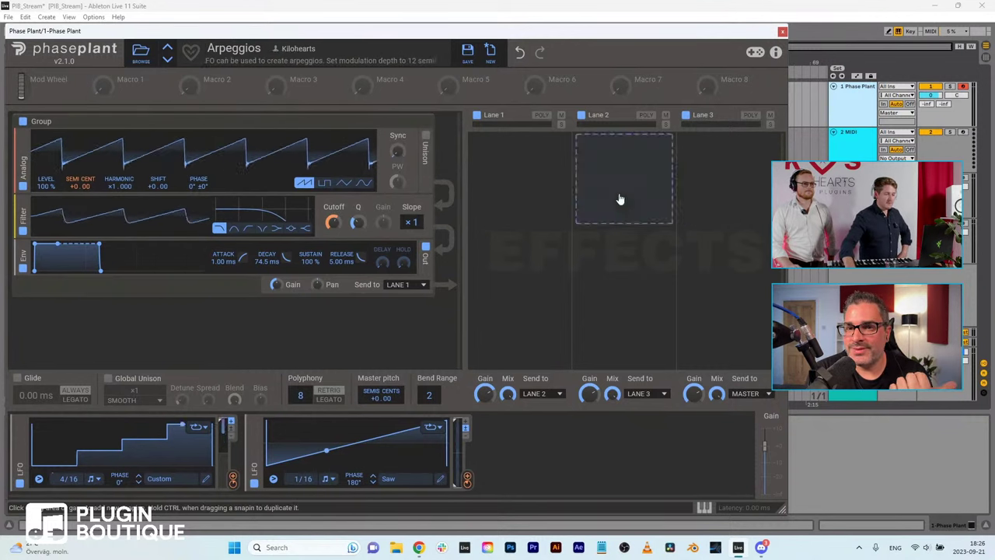
Step: Add a Tape Stop effect to Lane 1 and toggle its tape motor off and on
click(527, 184)
click(649, 291)
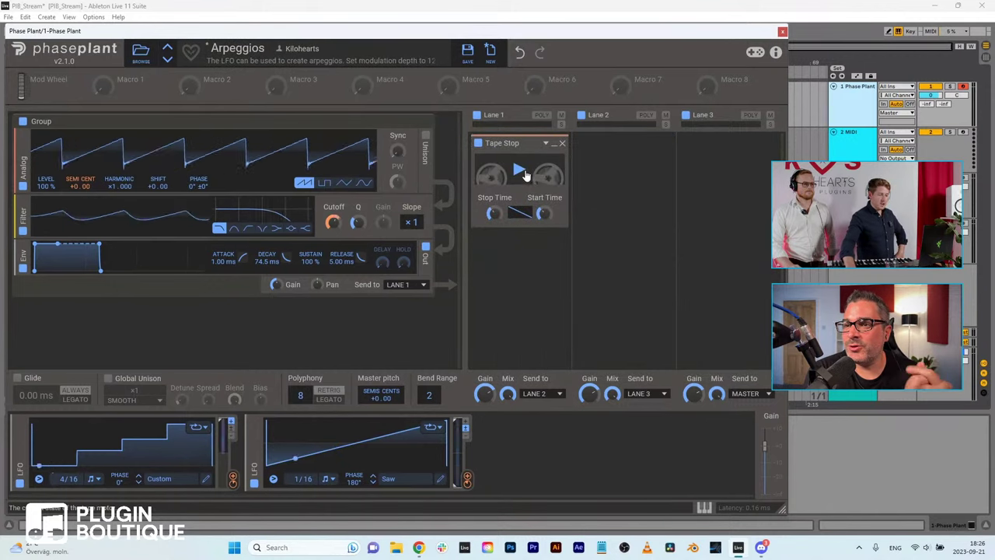
drag(513, 219, 522, 217)
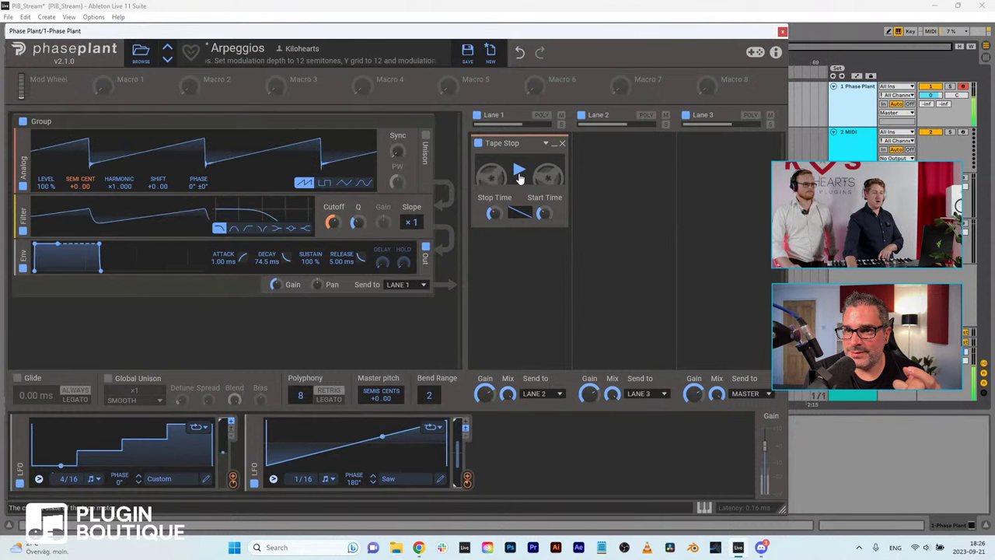
click(519, 176)
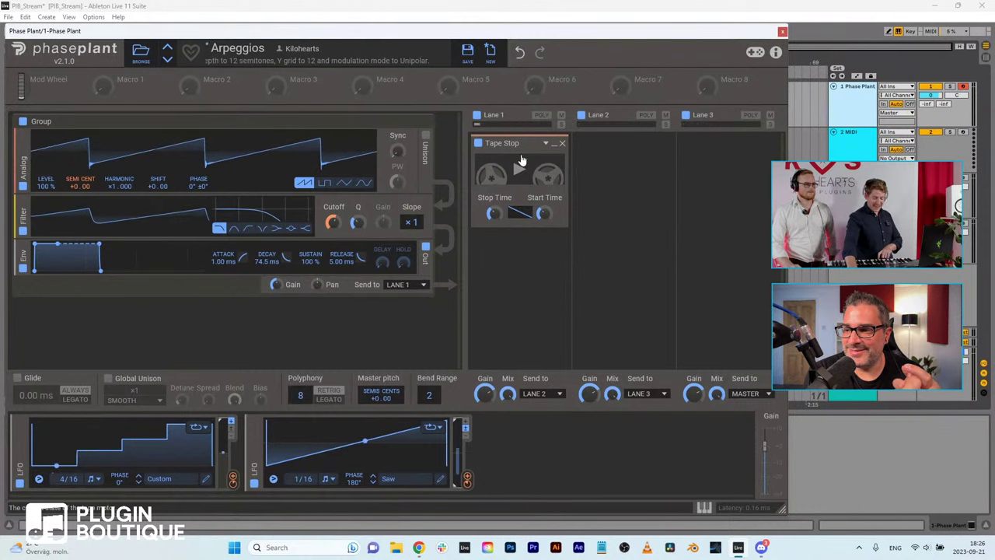
click(521, 173)
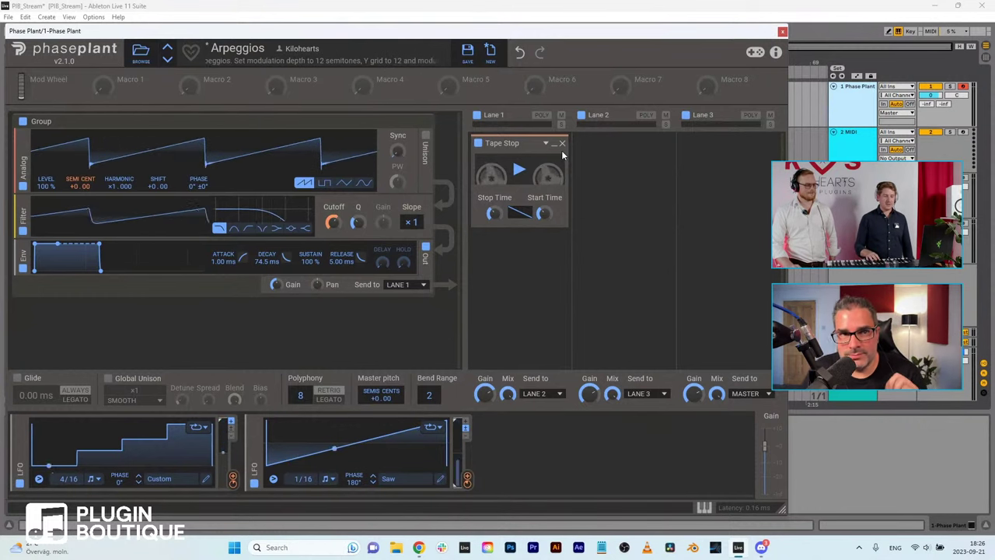
Step: Try the Tape Stop's motor again with a longer start time, and remove the effect from Lane 1
click(516, 174)
click(517, 172)
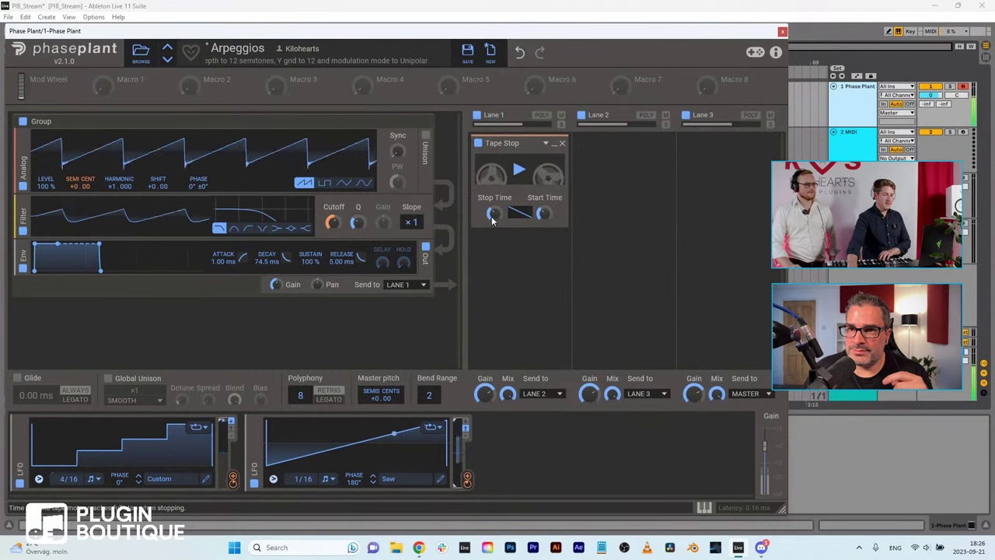
mouse_move(542, 216)
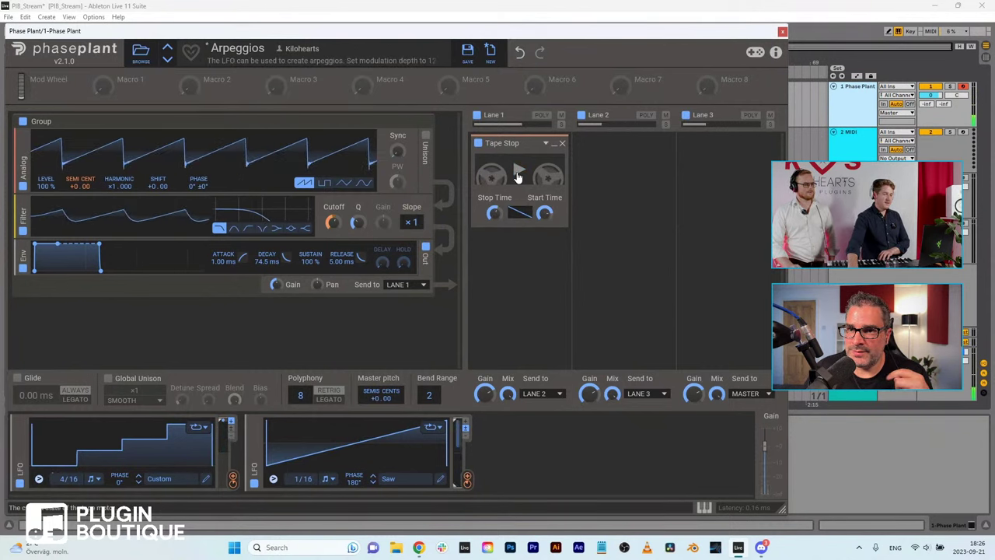
click(562, 144)
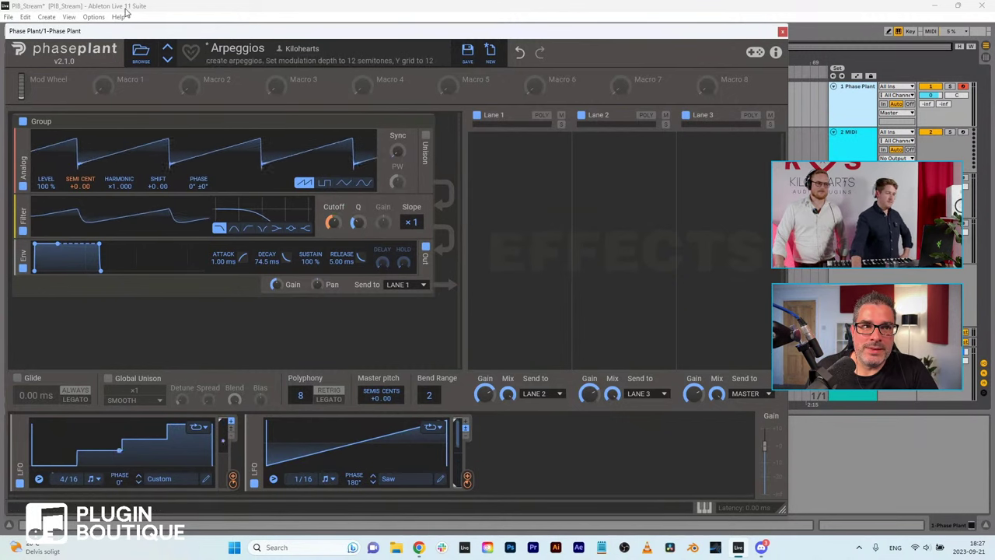
Step: Load the Clean Sub Oscillator preset from the factory Tutorials folder and close the preset browser
click(145, 54)
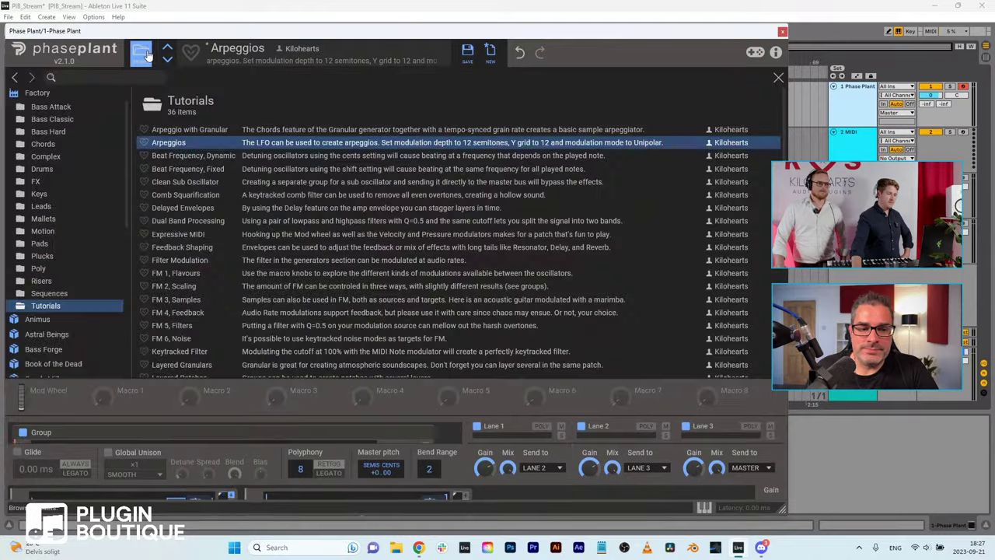
click(184, 182)
click(151, 59)
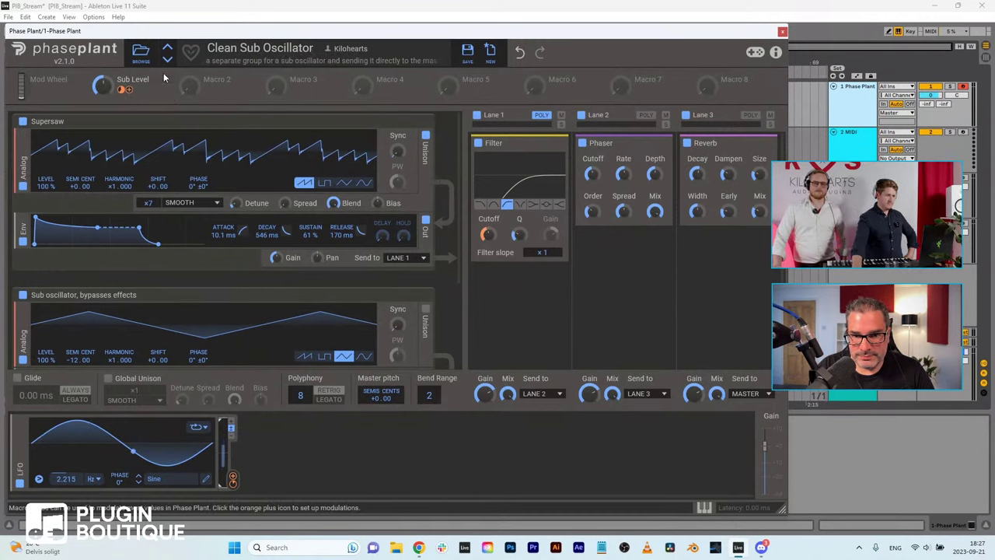
Step: Load the Delayed Envelopes tutorial preset and examine its generator groups and their staggered envelopes
click(141, 52)
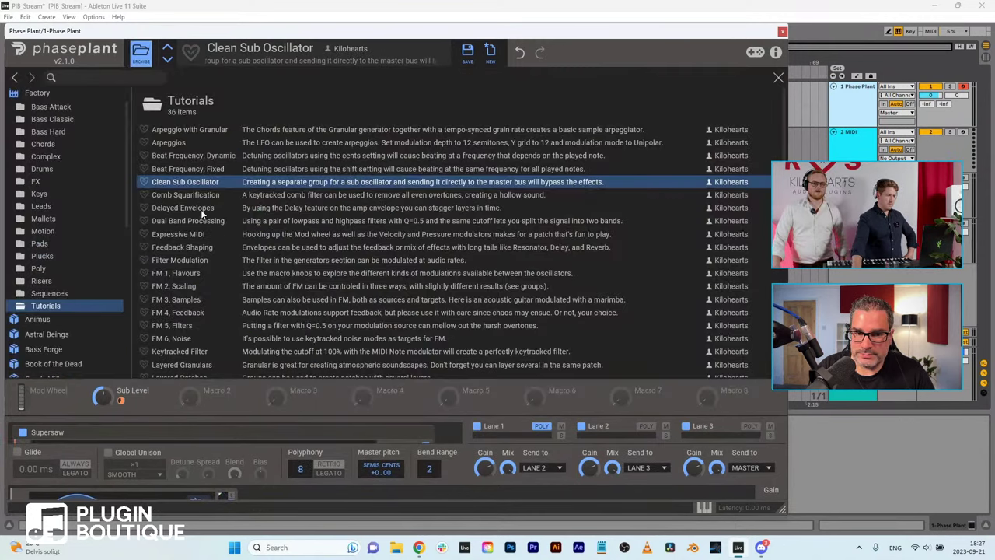
click(201, 208)
click(138, 56)
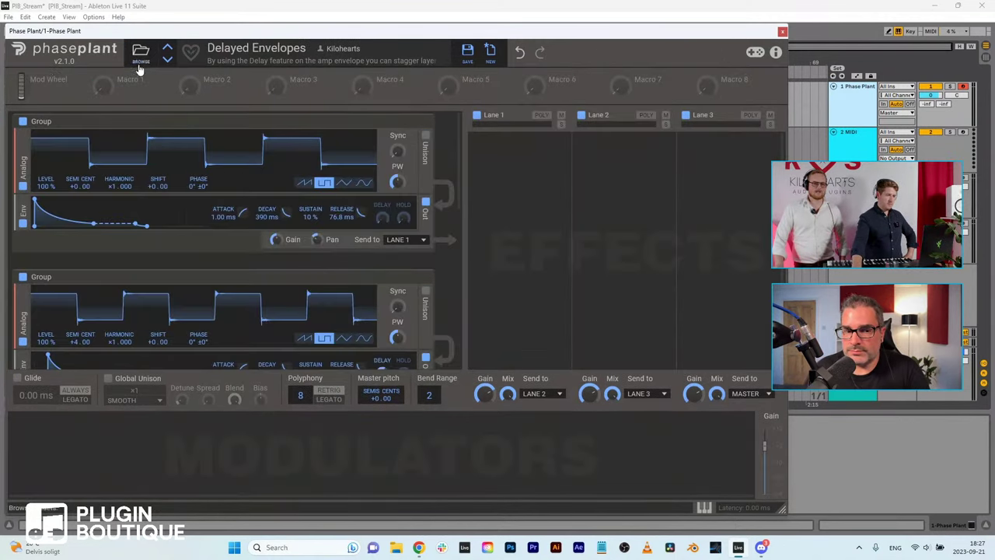
scroll(232, 191, down, 3)
scroll(232, 191, down, 1)
scroll(230, 196, up, 1)
scroll(228, 202, down, 1)
scroll(226, 211, up, 2)
scroll(226, 212, down, 2)
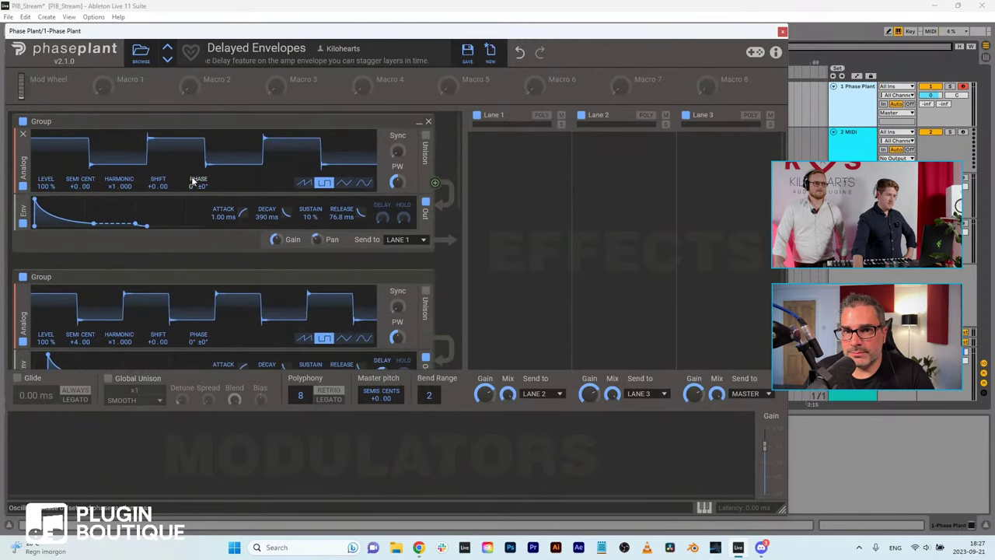
Step: Load the Feedback Shaping tutorial preset and close the preset browser
click(140, 55)
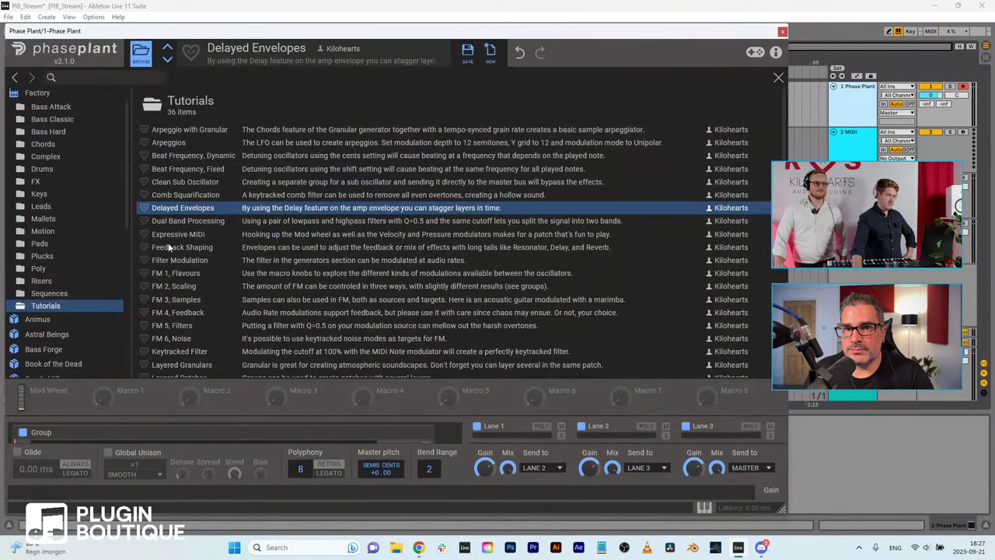
click(168, 246)
click(140, 55)
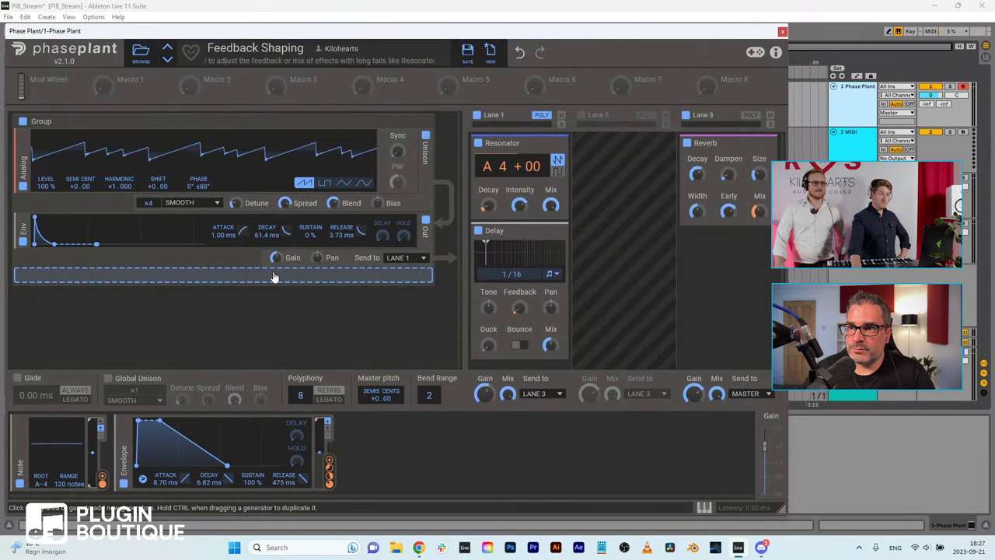
Step: Load the Keytracked Filter tutorial preset and inspect the Note modulation on the filter's cutoff
click(140, 53)
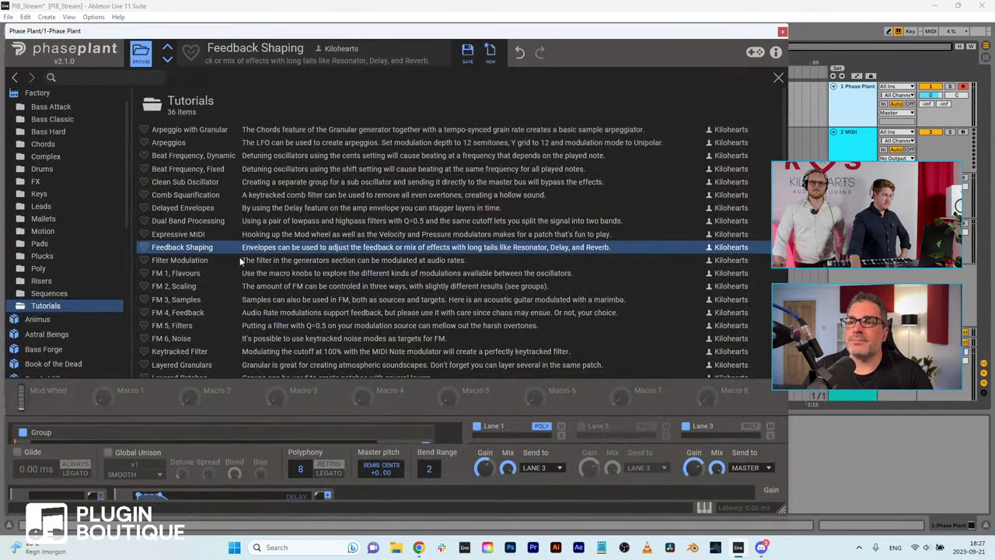
scroll(216, 271, down, 3)
click(188, 289)
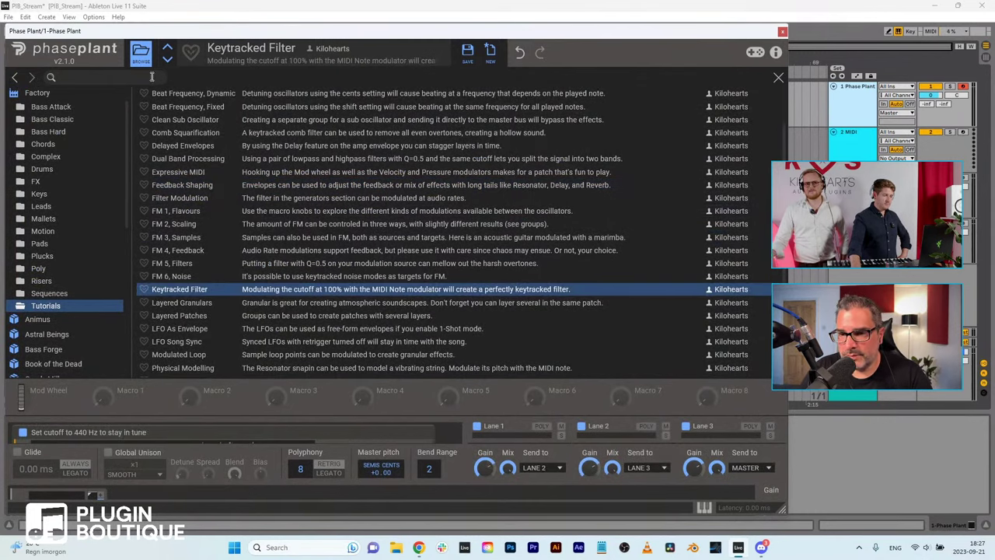
click(142, 54)
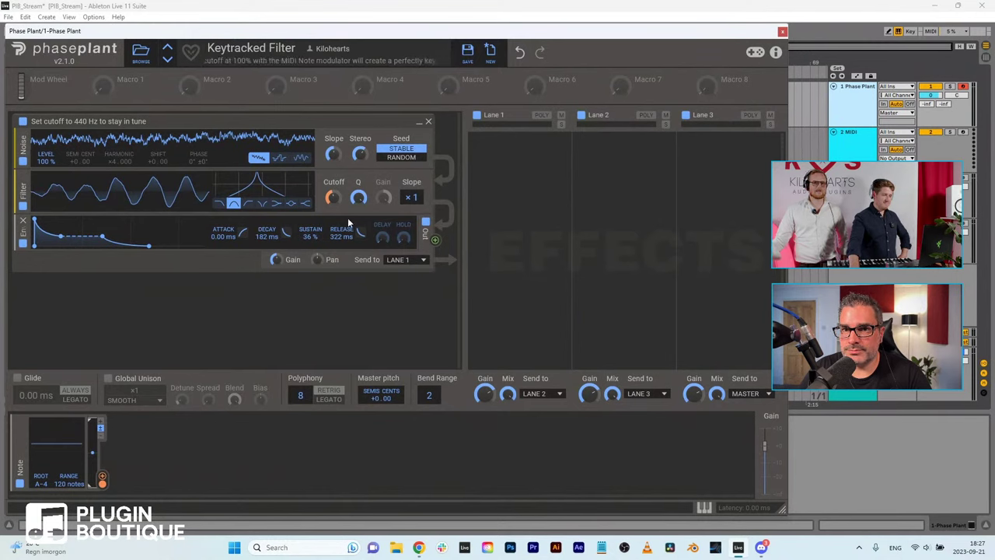
mouse_move(334, 211)
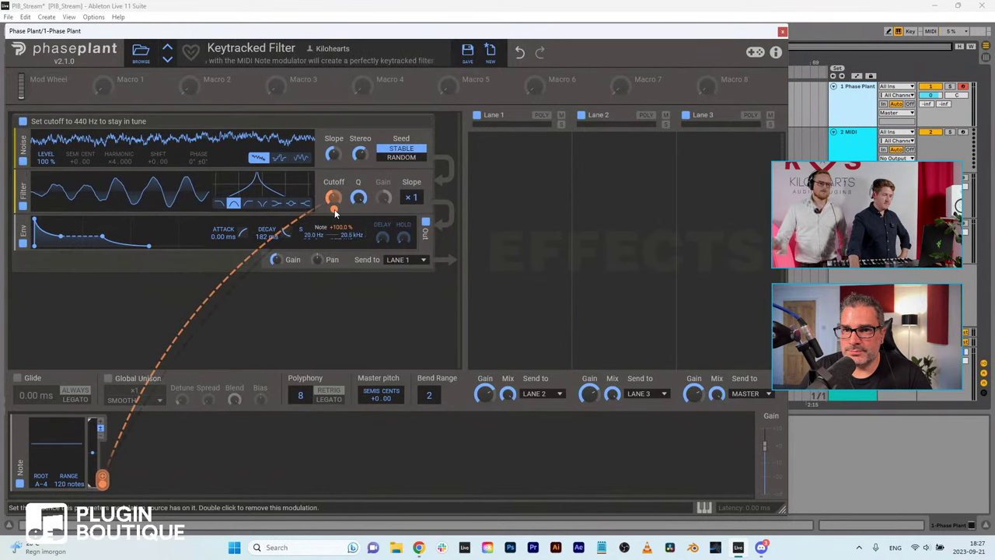
mouse_move(175, 72)
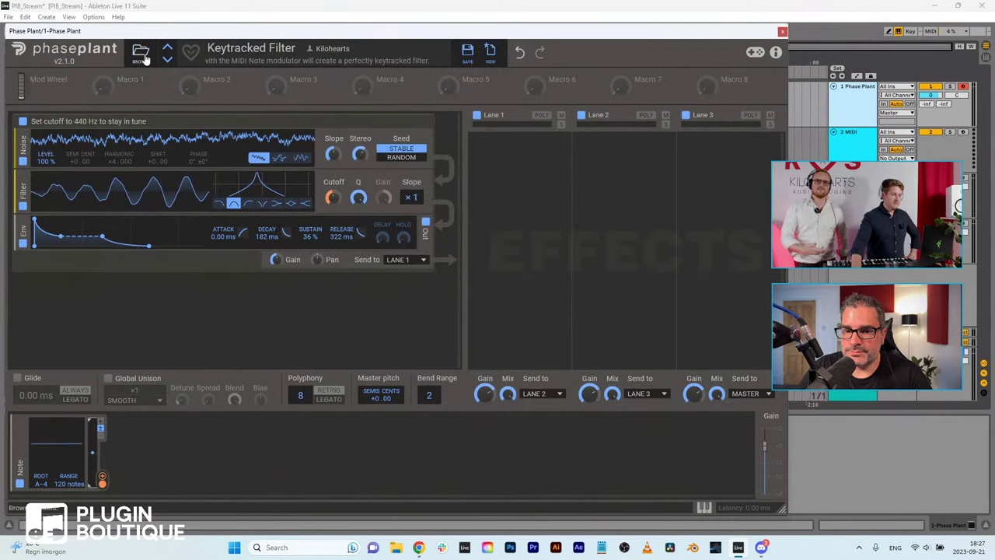
Step: Look through the preset folders and the Tutorials list again, and close the preset browser
click(143, 62)
scroll(172, 137, up, 3)
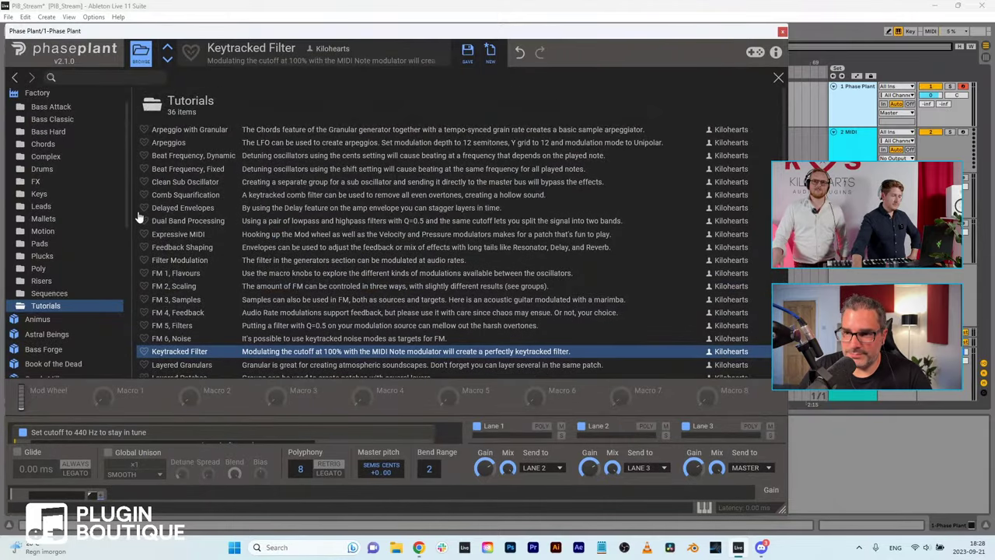
scroll(67, 202, up, 1)
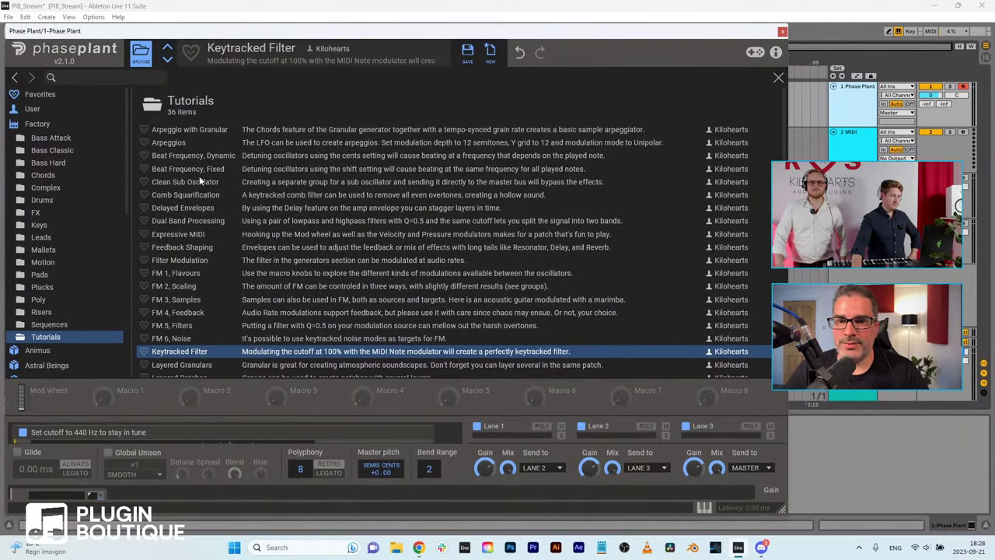
click(778, 78)
Step: Add a Snap Heap effect host to Lane 1 and open its editor
click(492, 166)
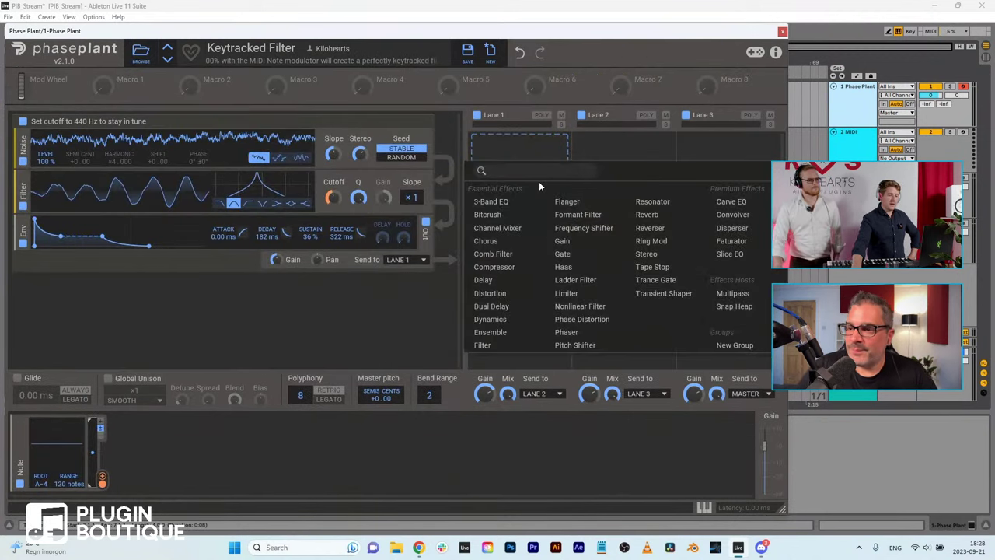
click(733, 308)
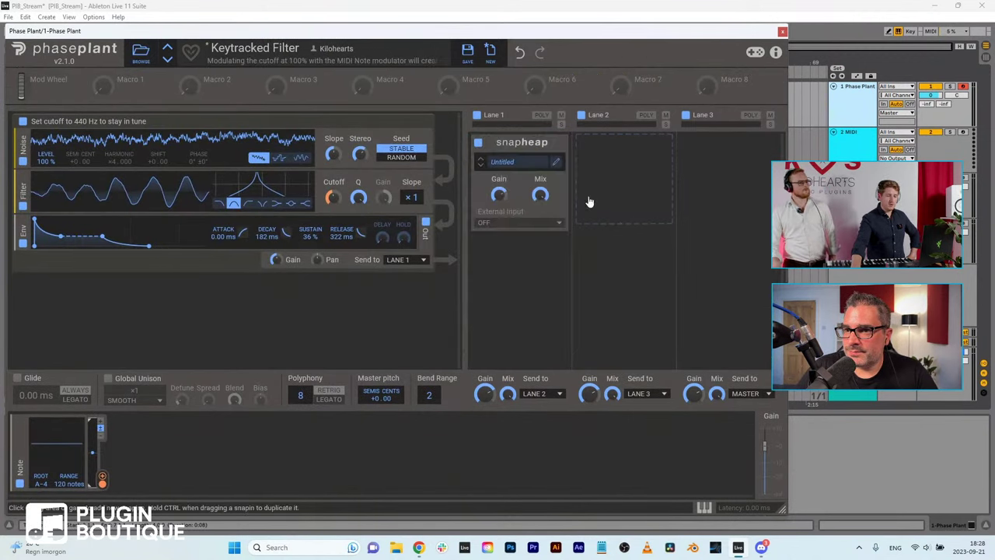
click(556, 165)
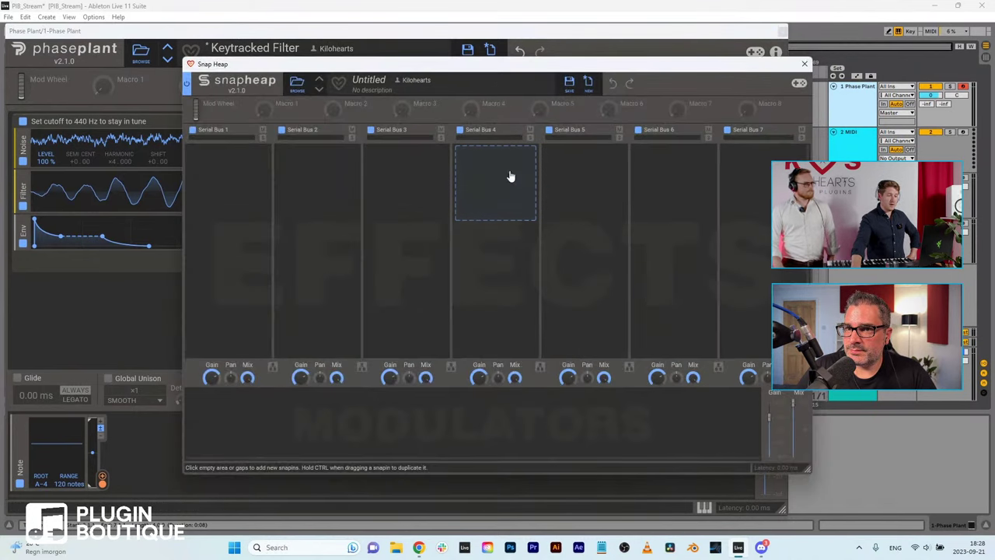
Step: Load the de-esser user preset in Snap Heap and close its preset browser
click(297, 83)
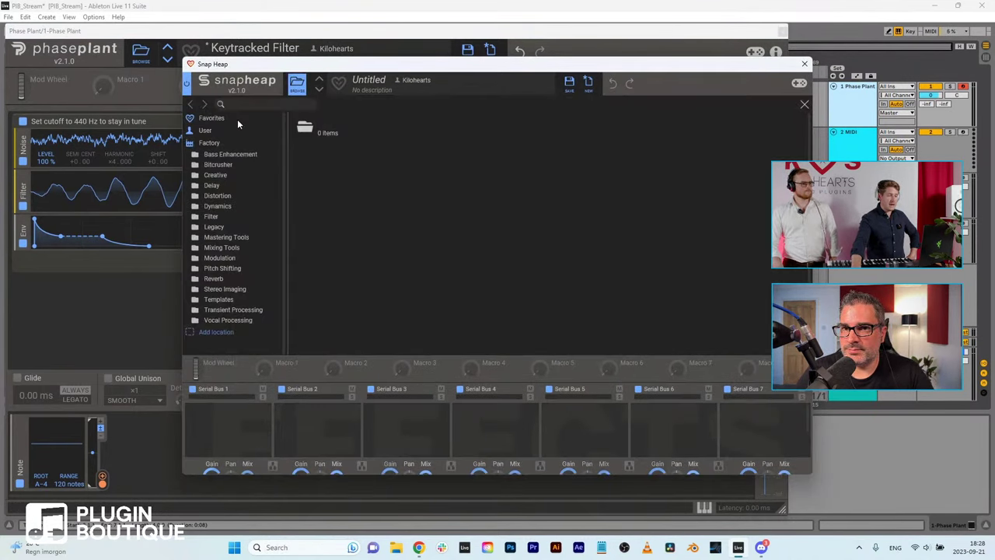
click(219, 131)
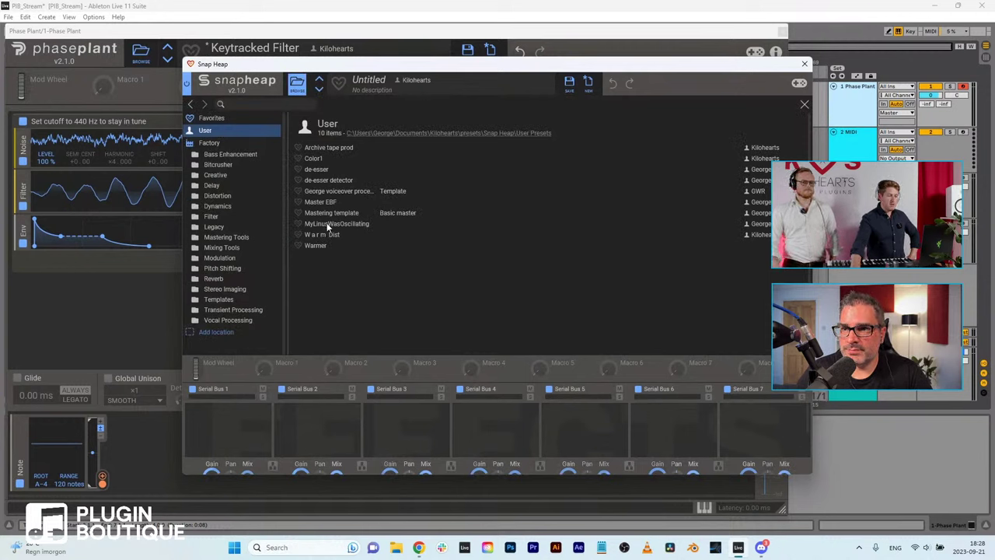
click(315, 171)
click(297, 83)
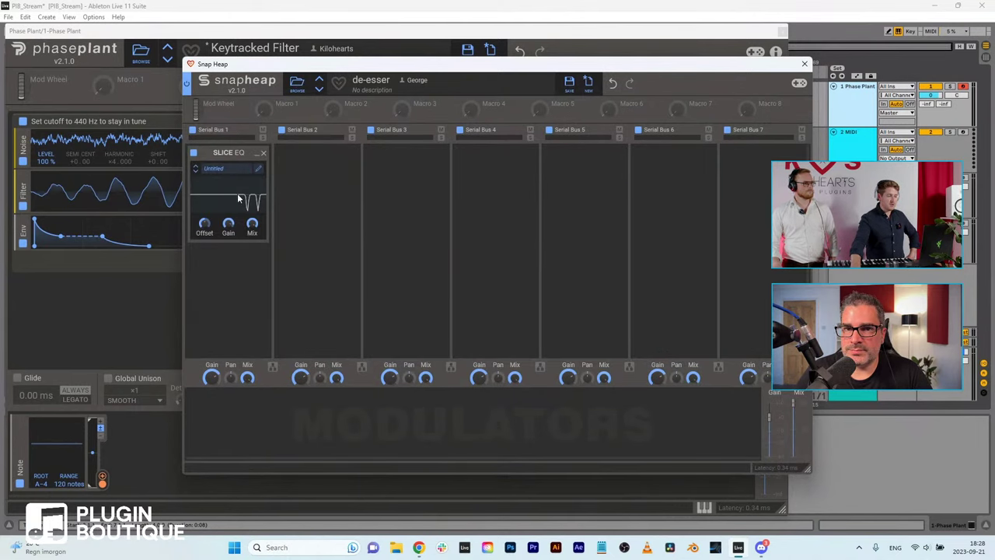
Step: Load the W a r m Dist user preset in Snap Heap, look over its effects, and close the Snap Heap editor
click(297, 83)
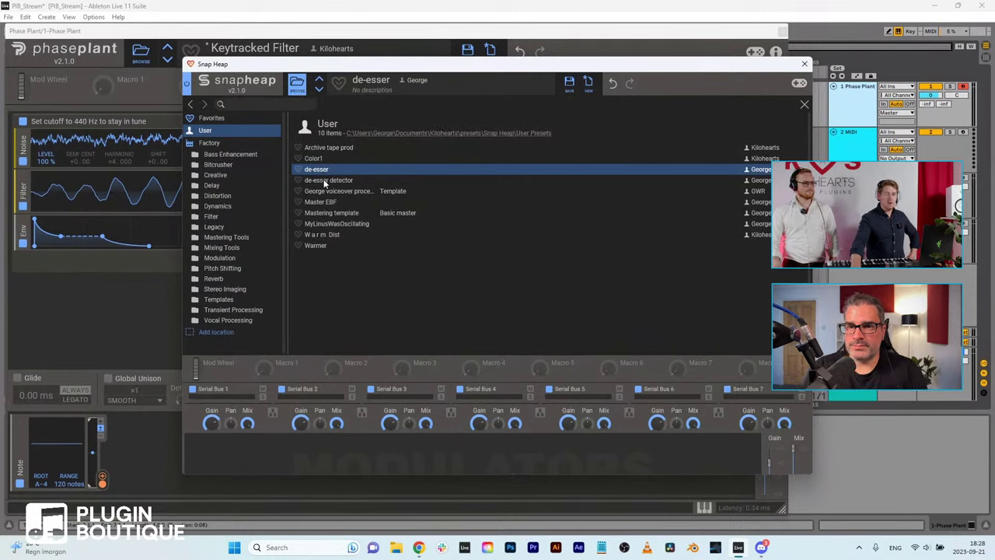
click(326, 234)
click(296, 81)
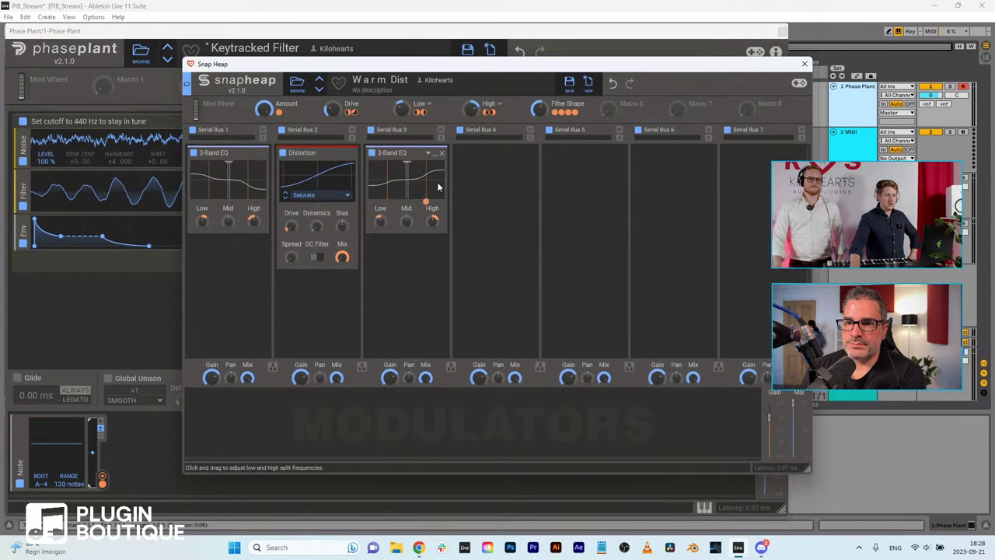
click(297, 83)
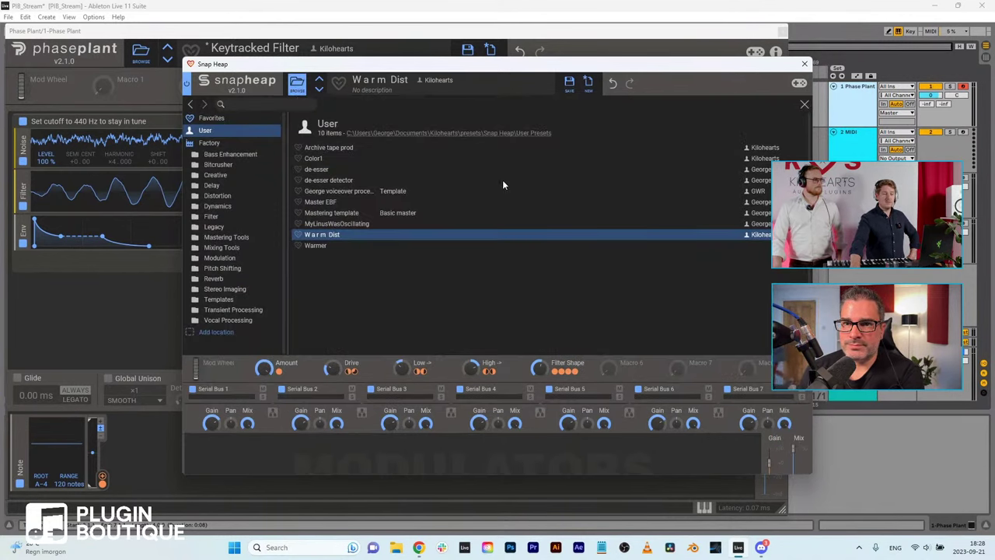
double_click(606, 234)
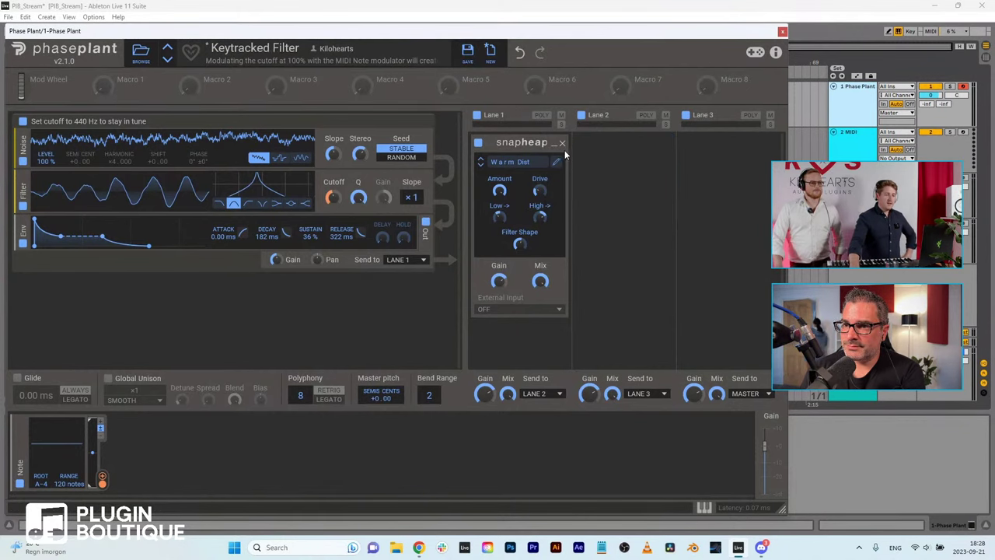
Step: Remove the Snap Heap from Lane 1 and start a new blank preset
click(563, 143)
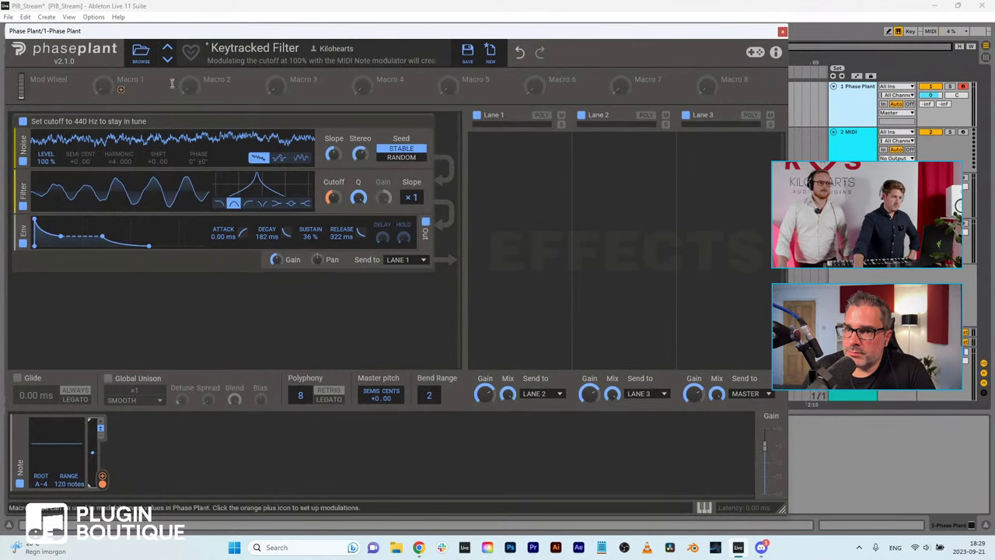
click(490, 51)
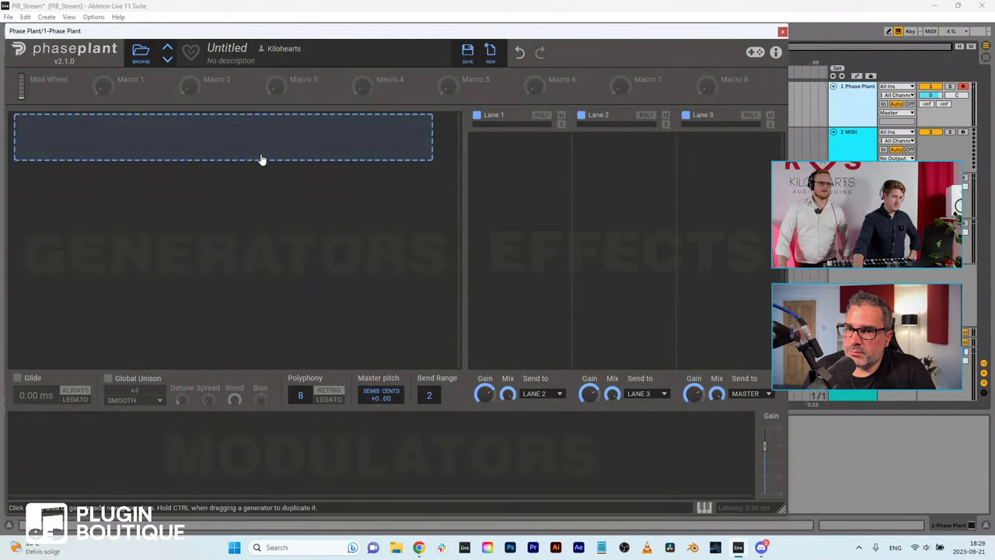
click(261, 152)
click(396, 243)
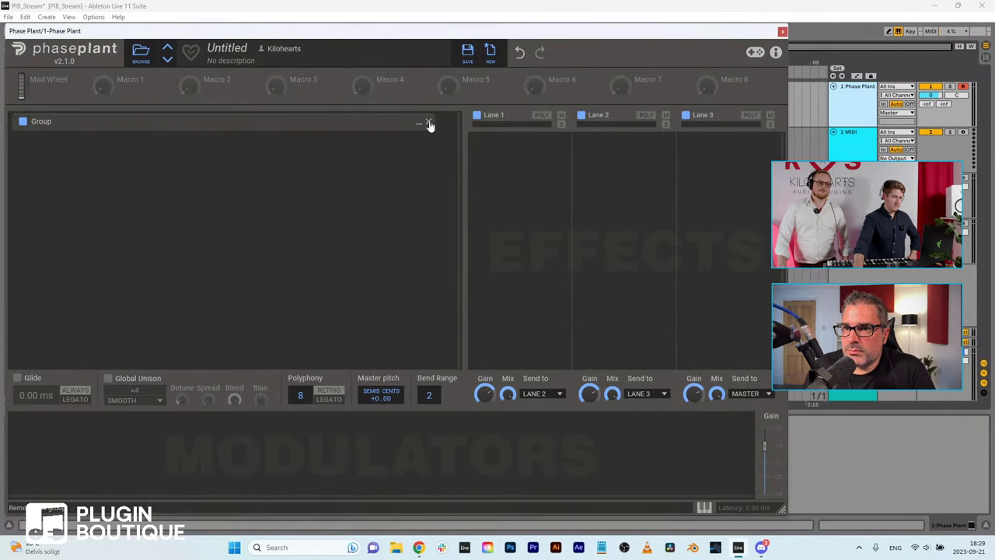
click(422, 125)
Step: Set up an Analog oscillator with four-voice unison and an output envelope, and set the envelope's sustain to 29%
click(412, 131)
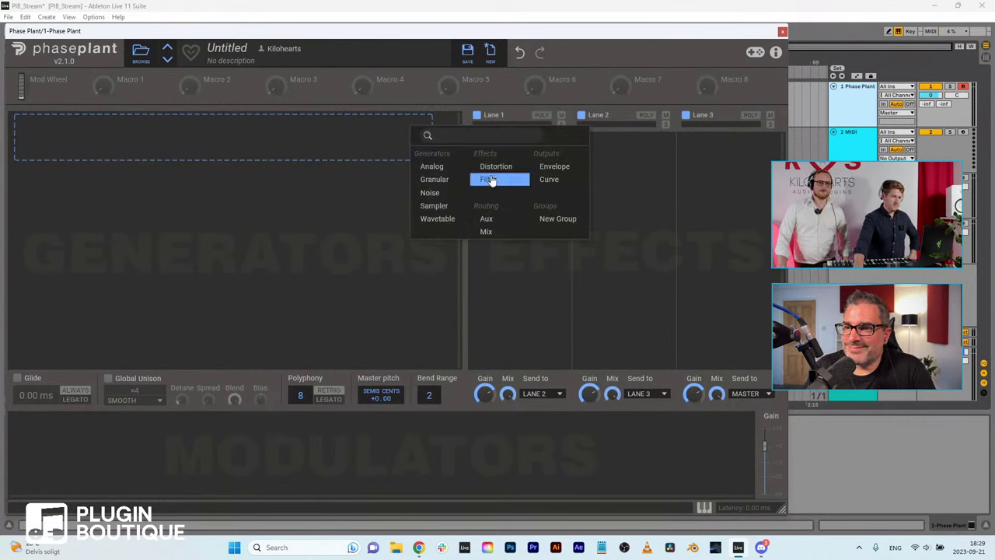
key(ctrl+z)
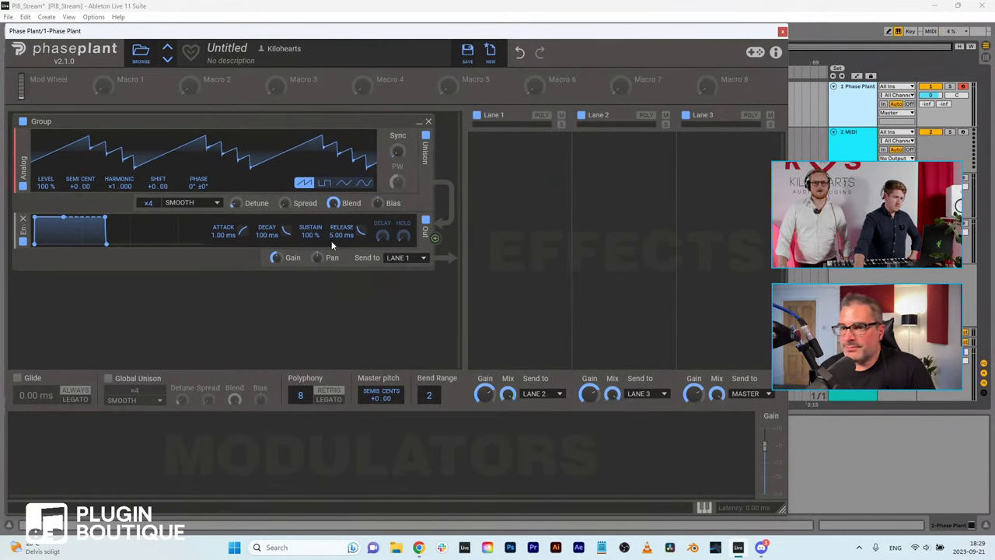
scroll(311, 230, down, 10)
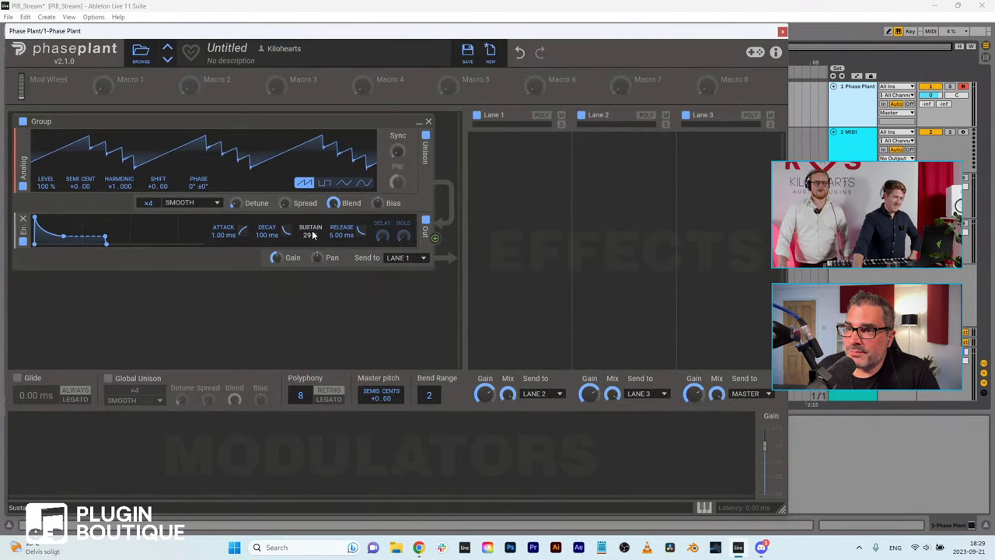
Step: Add a Reverb effect to Lane 1 and raise its Size and Early amounts
click(533, 189)
click(645, 236)
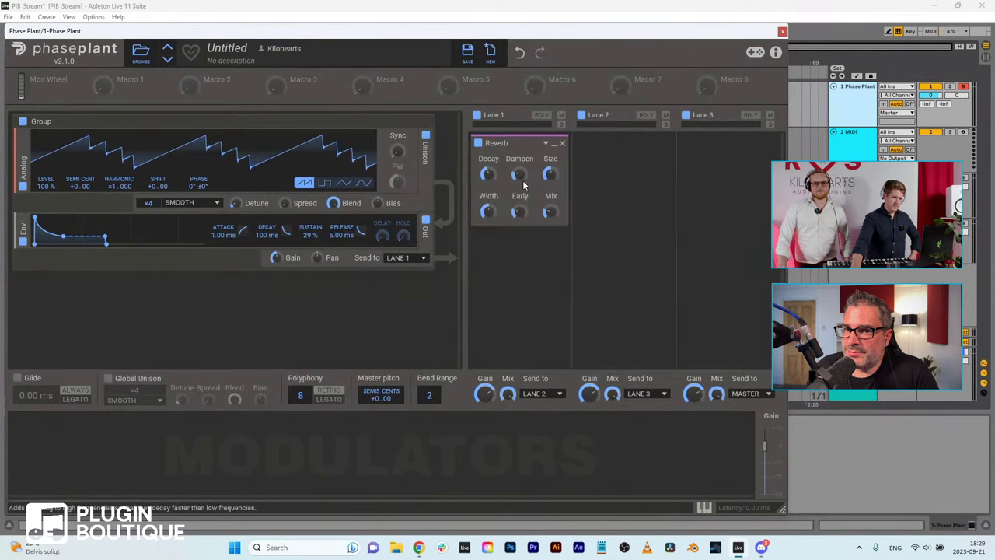
scroll(549, 174, up, 3)
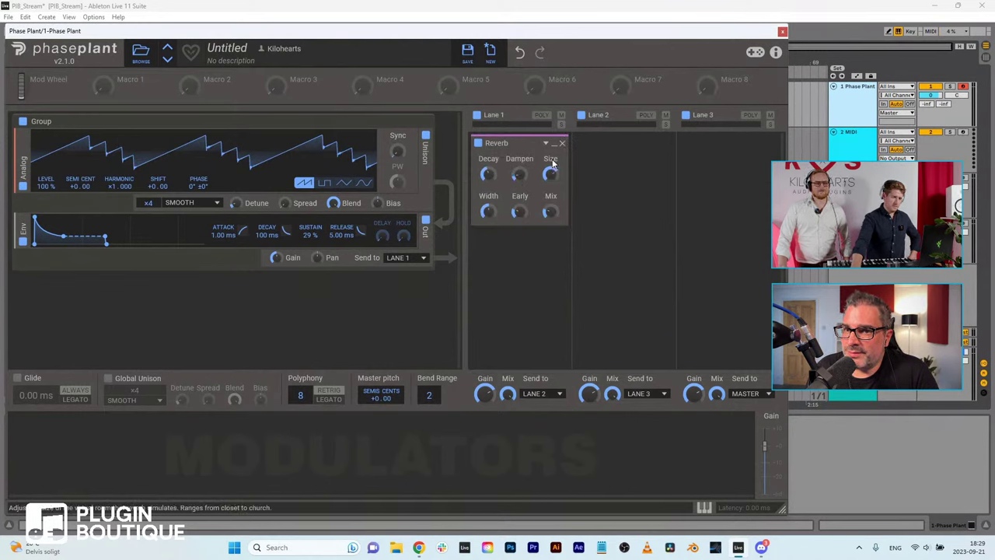
scroll(517, 215, up, 3)
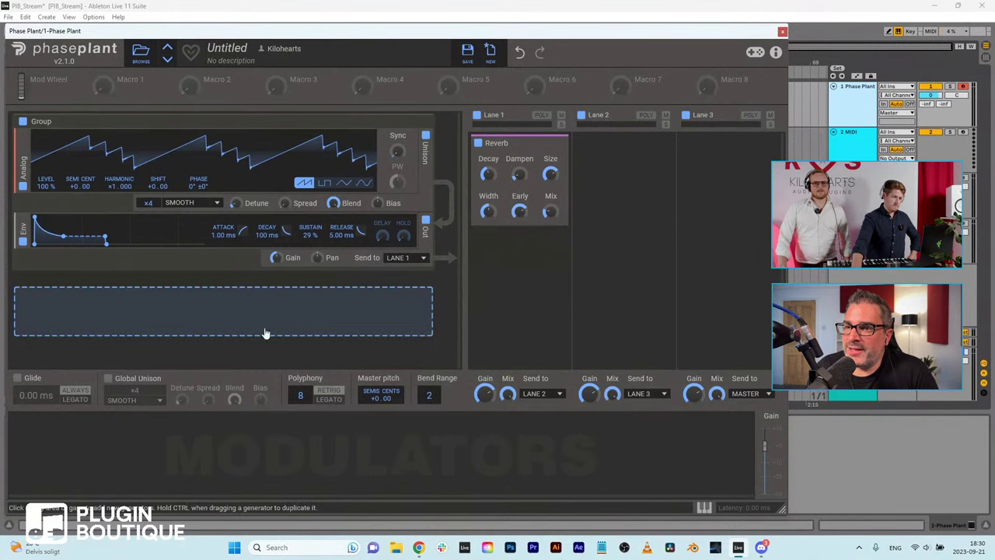
click(108, 480)
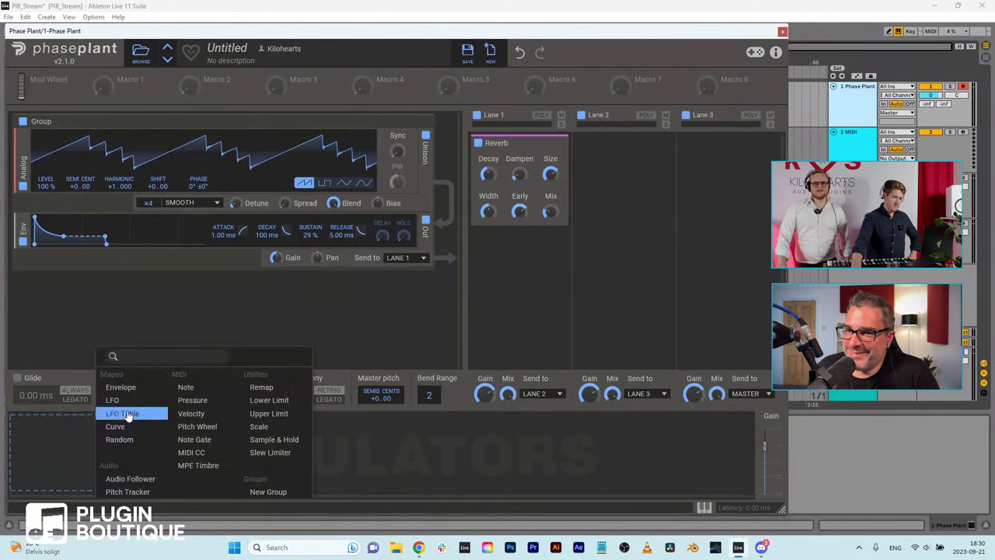
click(107, 216)
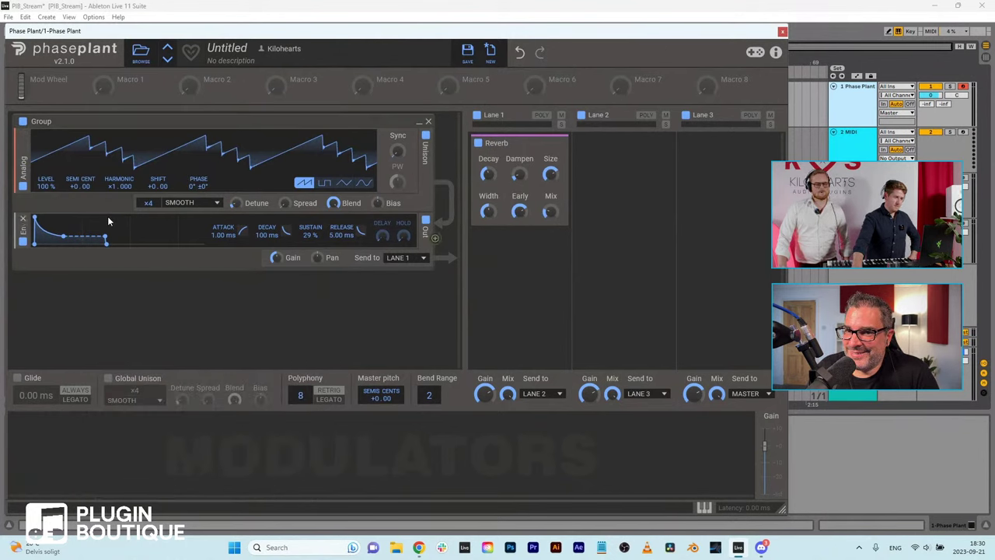
Step: Insert a Filter between the Analog oscillator and the output envelope, and raise its cutoff
click(108, 212)
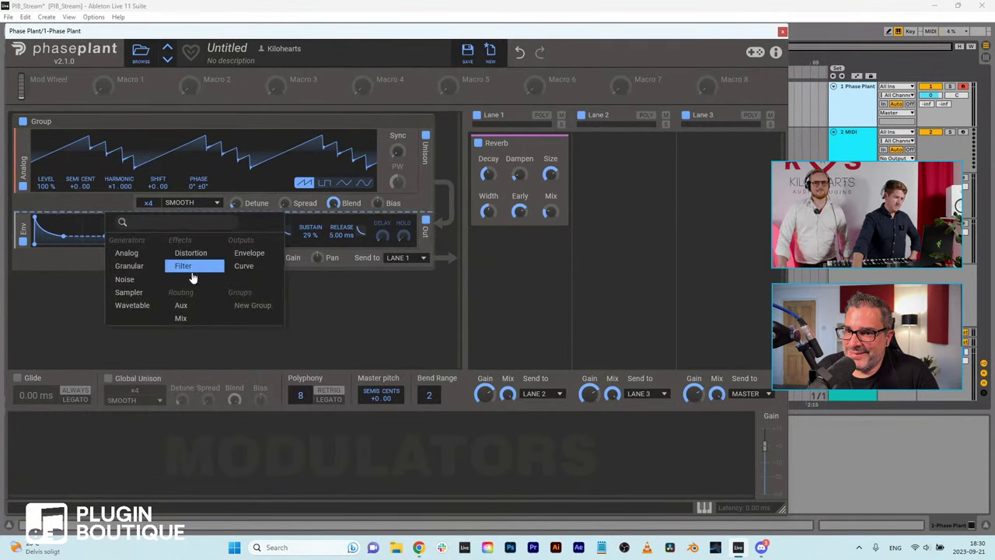
click(201, 243)
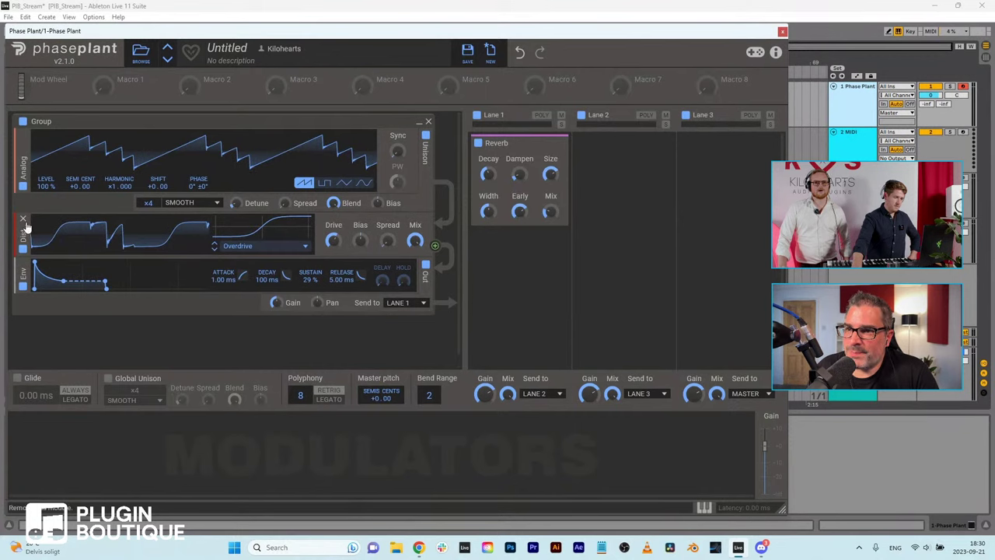
click(75, 217)
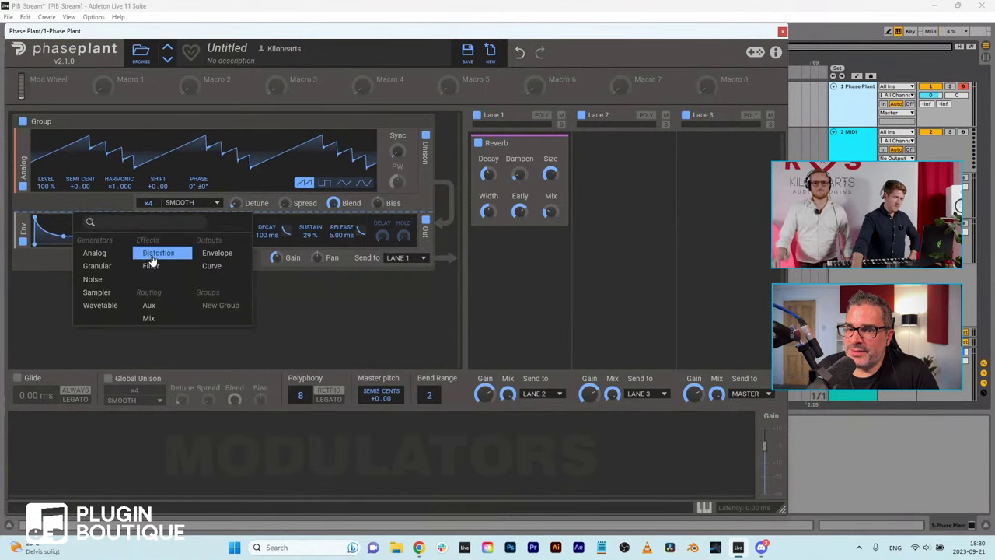
click(157, 251)
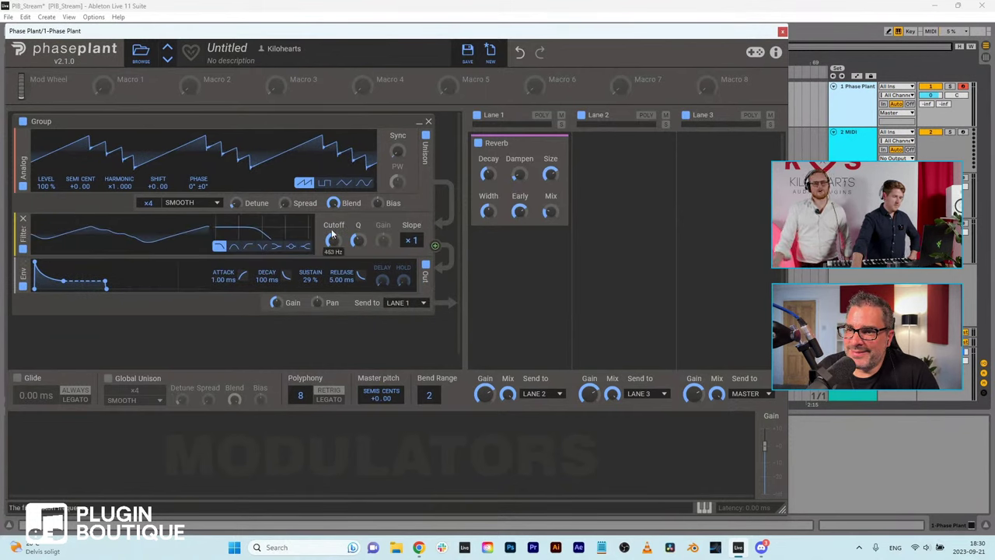
drag(332, 233, 332, 224)
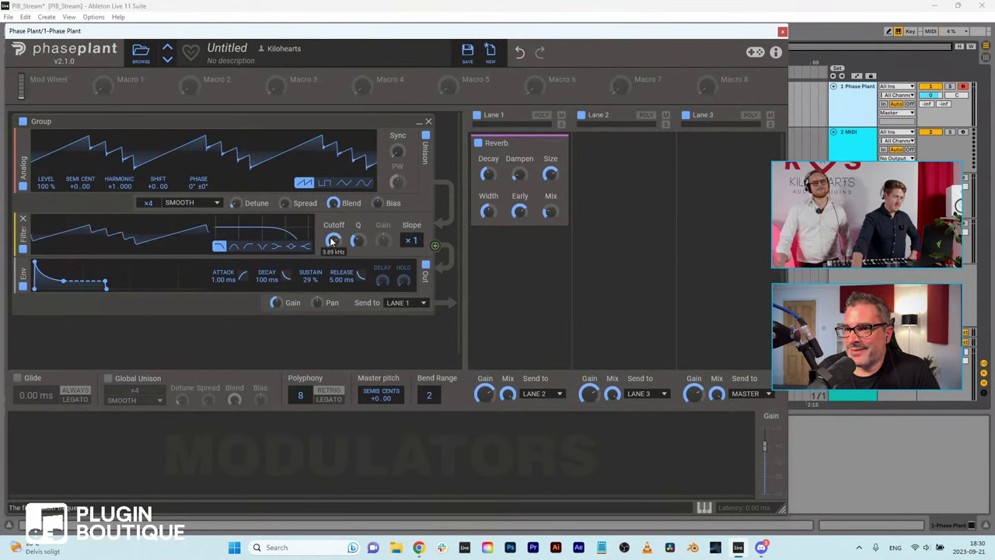
drag(332, 241, 330, 243)
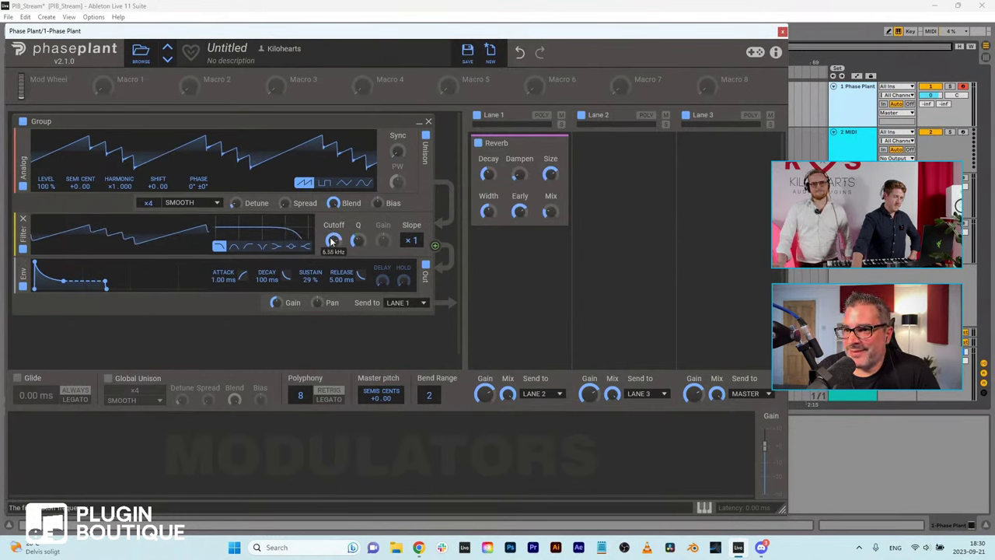
Step: Assign the Mod Wheel to the filter's Cutoff with a negative modulation amount
click(35, 87)
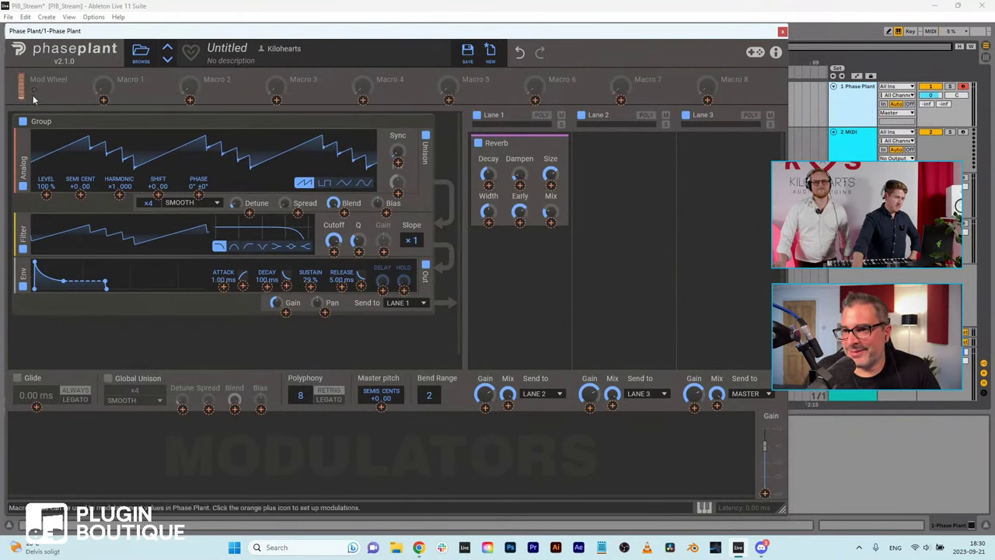
click(334, 254)
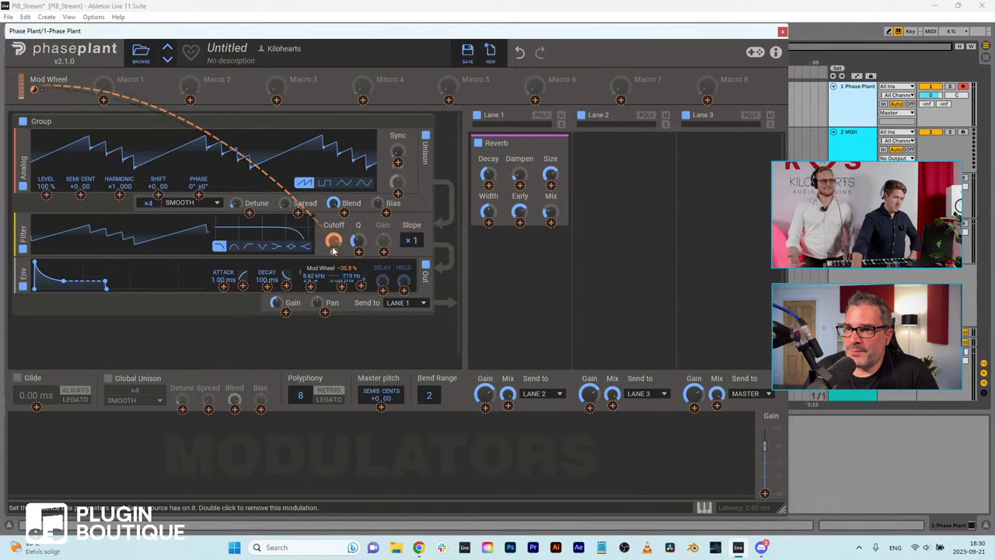
click(324, 220)
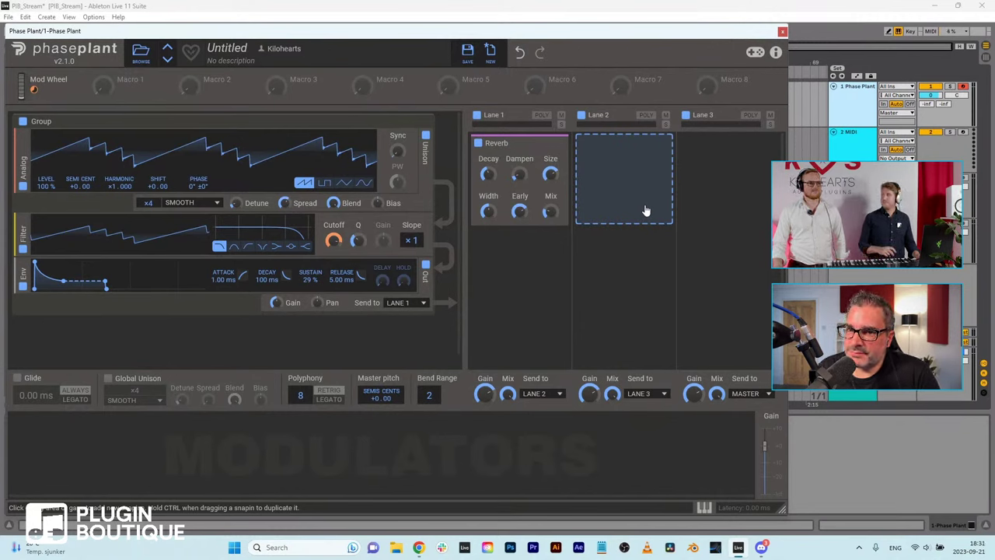
Step: Search the presets for "blue", load Blue Messiah Pad, and close the preset browser
click(140, 52)
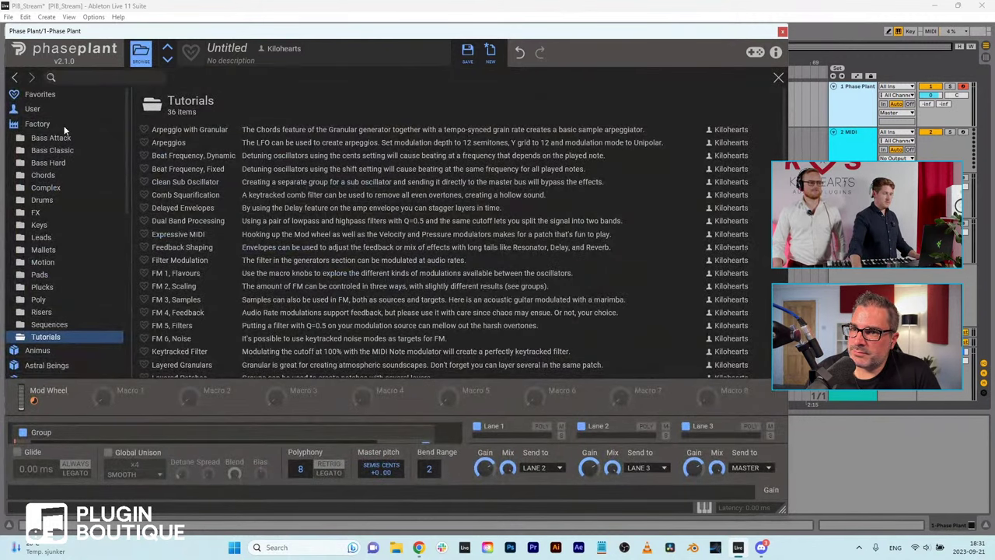
click(93, 76)
text(blue)
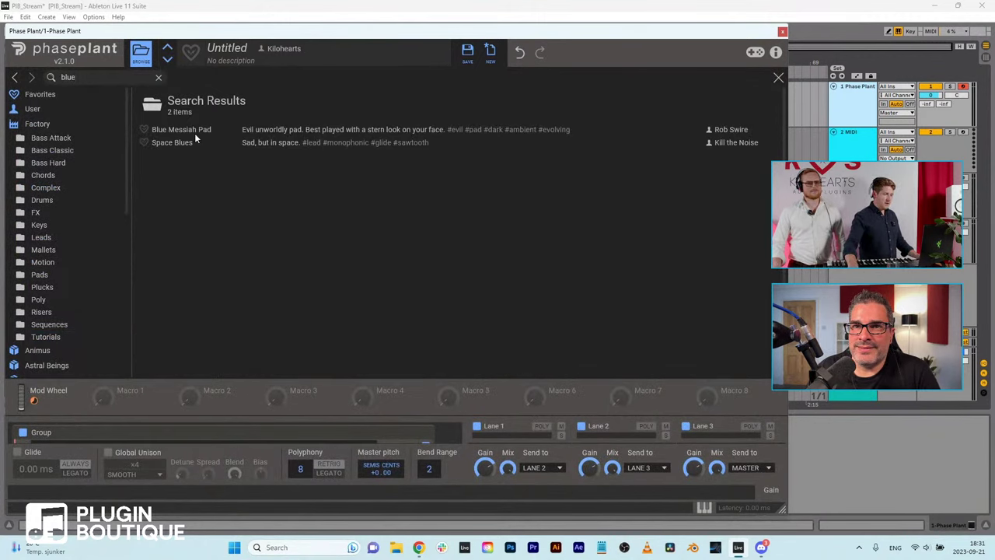
click(193, 132)
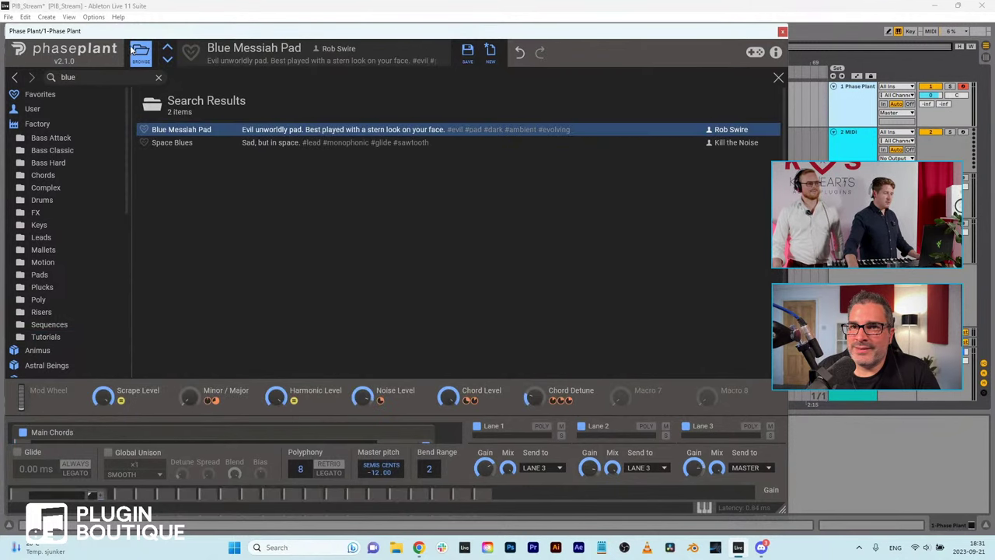
click(140, 55)
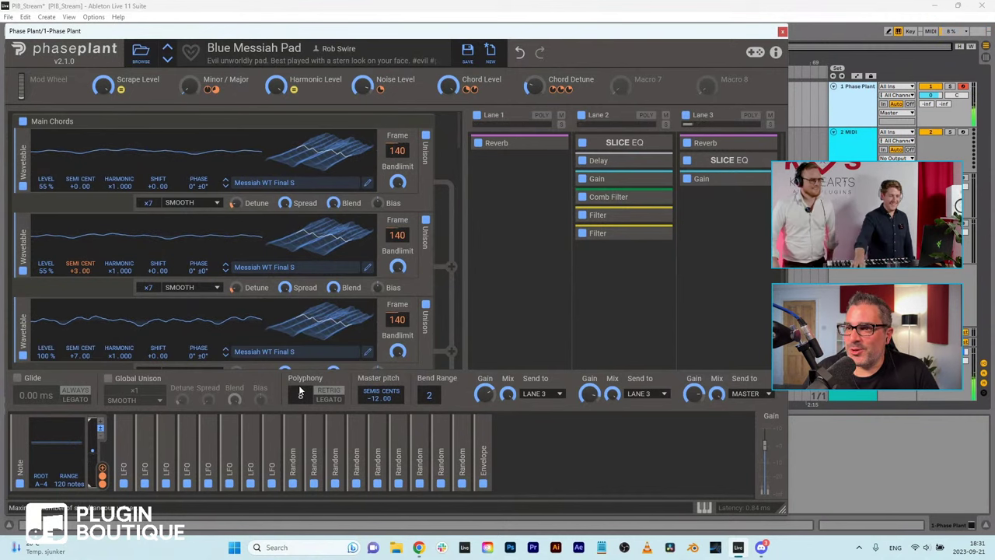
Step: Undo the loading of Blue Messiah Pad to return to the untitled patch
click(140, 53)
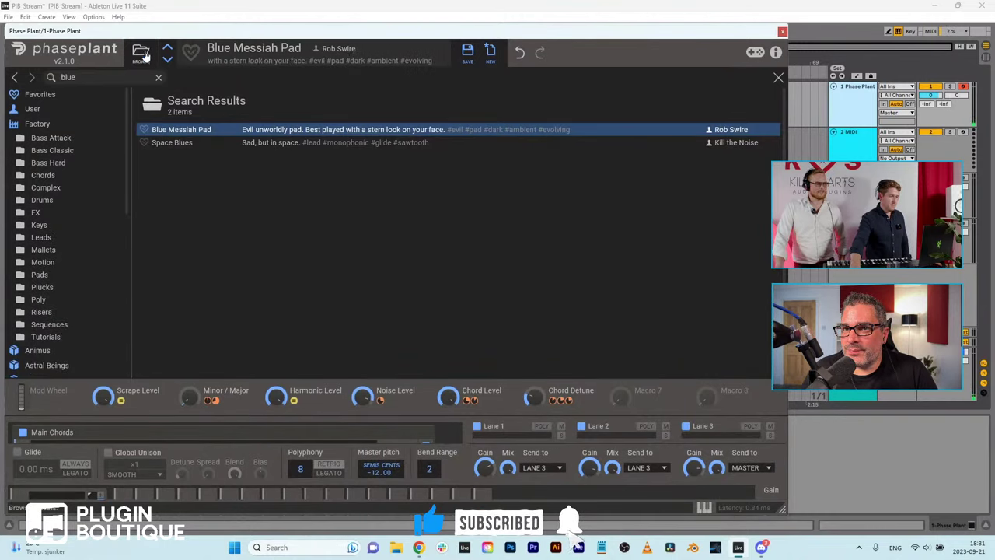
click(142, 52)
click(519, 53)
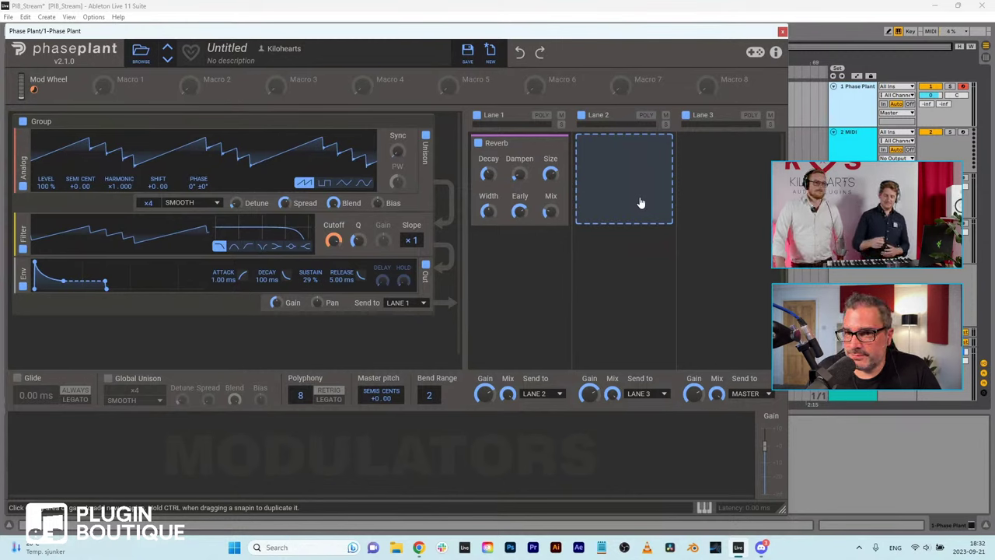
Step: Clear the preset search and look through the Bass Attack, Bass Classic and Bass Hard factory folders
click(140, 53)
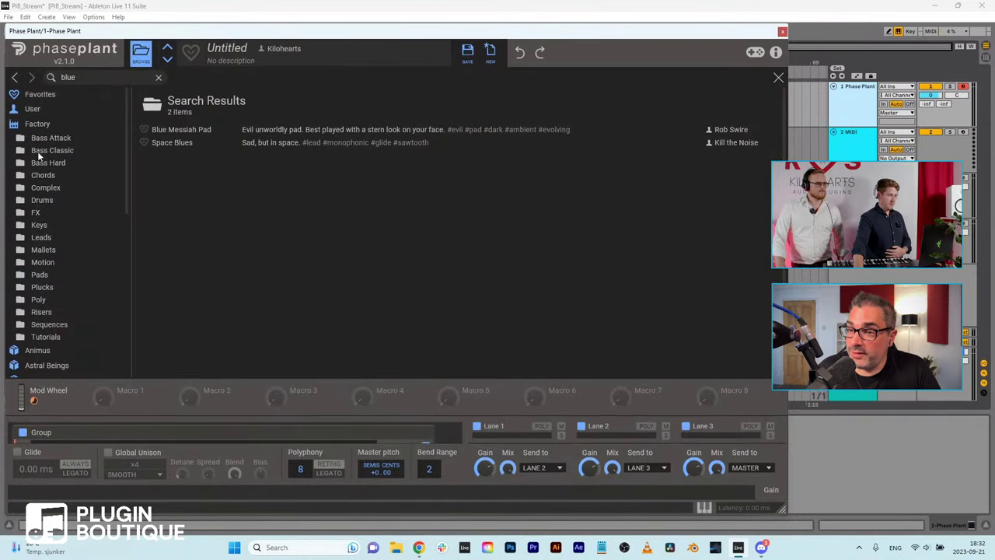
scroll(37, 148, down, 1)
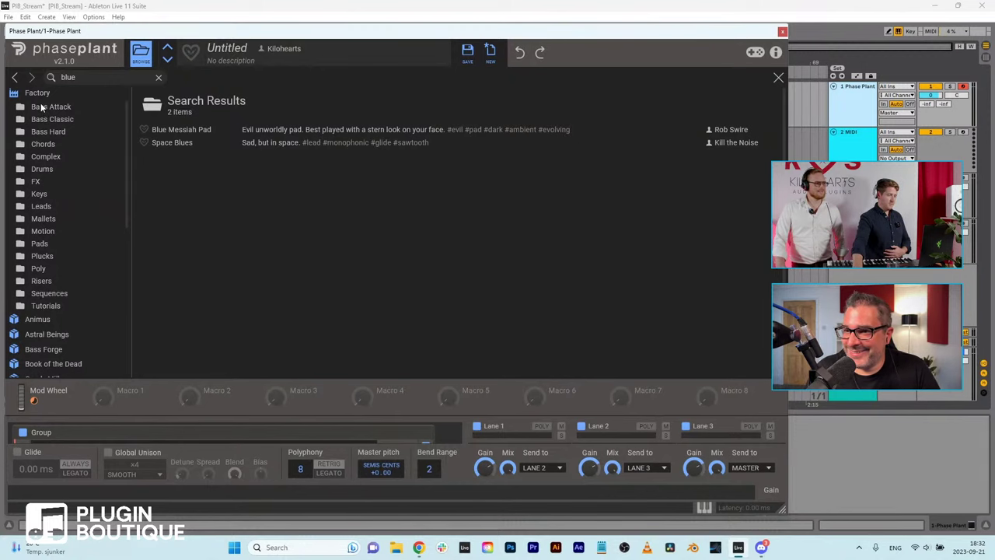
click(159, 77)
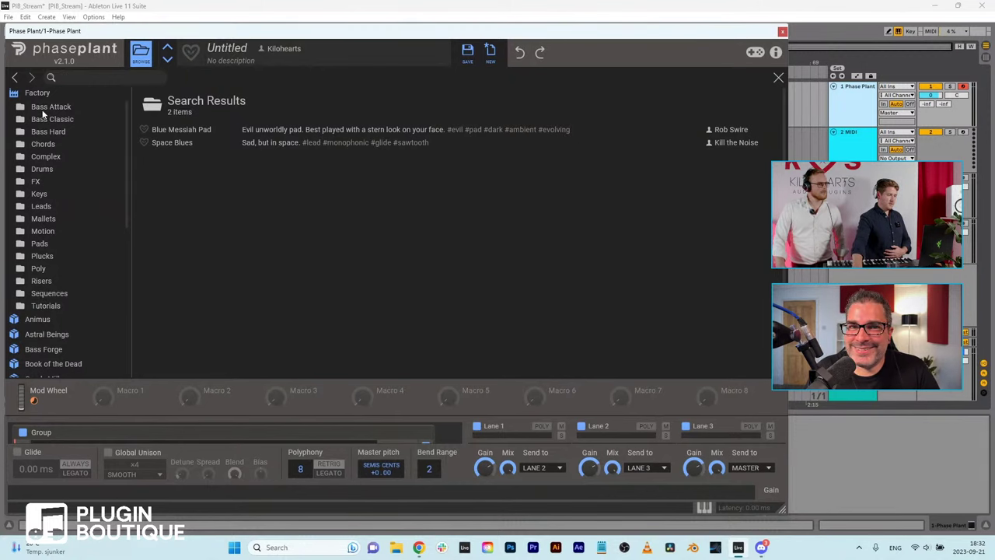
click(44, 109)
scroll(408, 202, down, 2)
scroll(411, 212, up, 2)
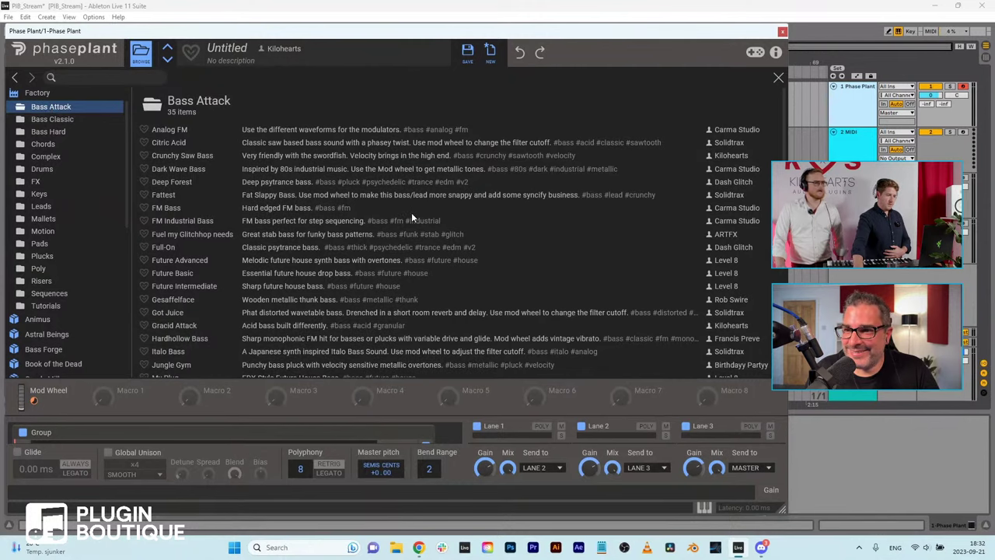
click(57, 118)
click(54, 131)
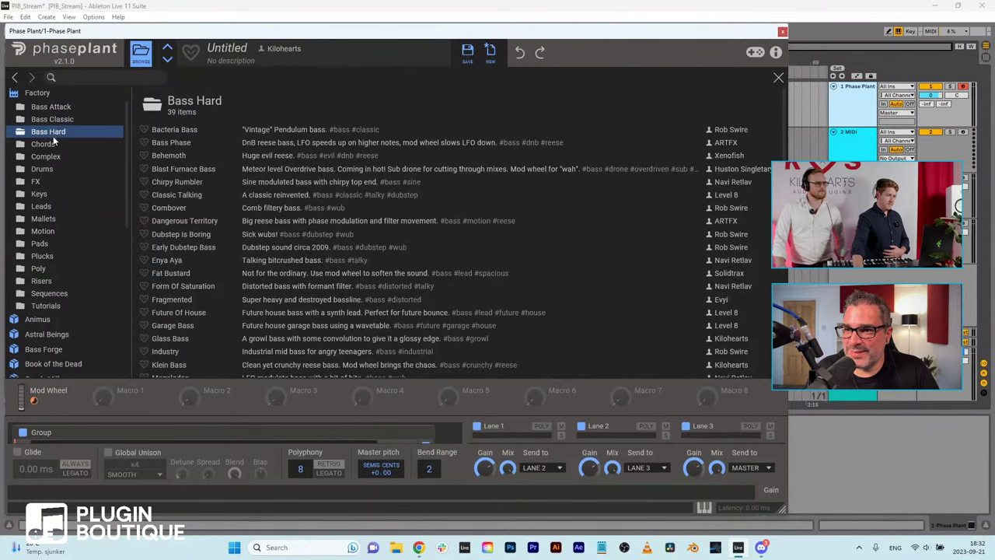
Step: Look through the remaining factory preset folders from Chords to Poly
click(49, 144)
click(48, 156)
click(45, 169)
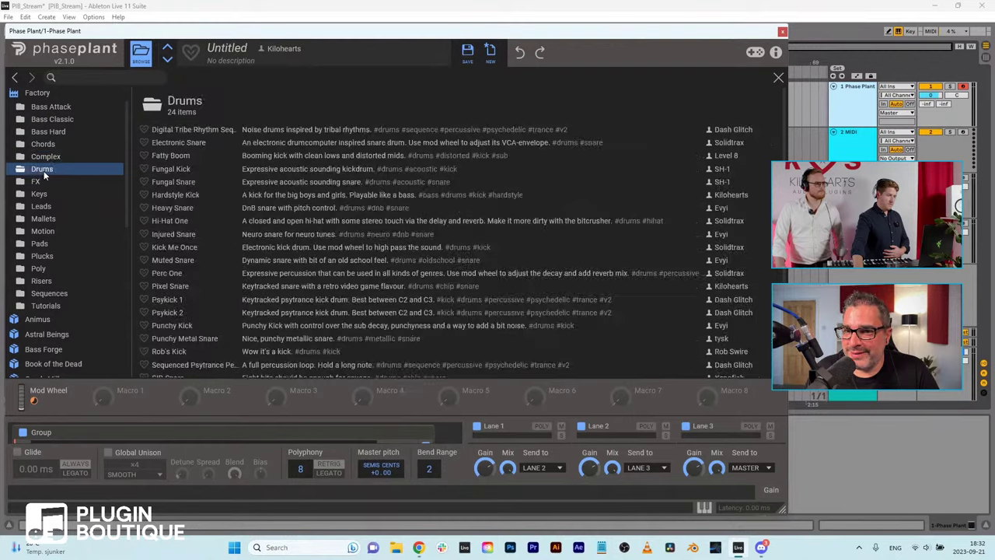
click(42, 181)
click(42, 194)
click(43, 206)
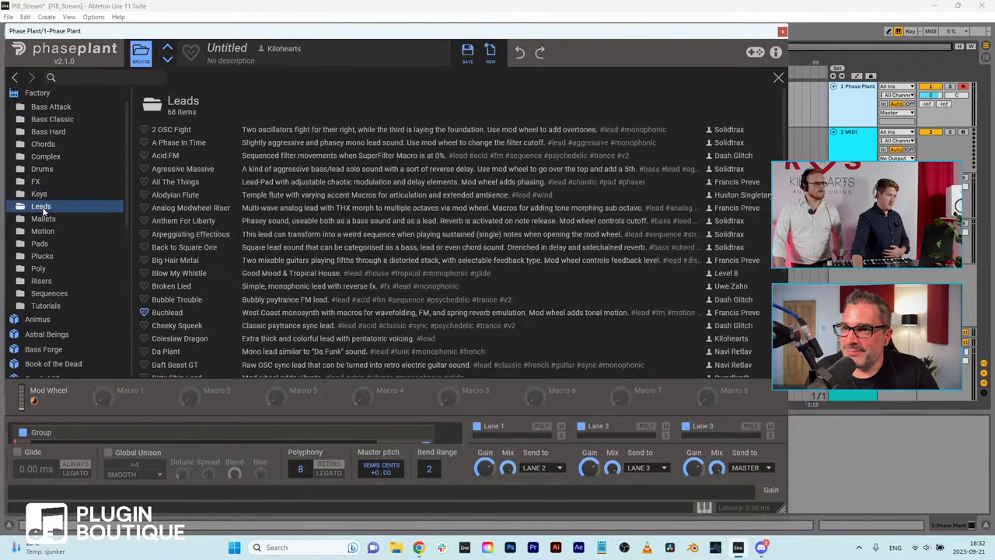
click(44, 219)
click(43, 231)
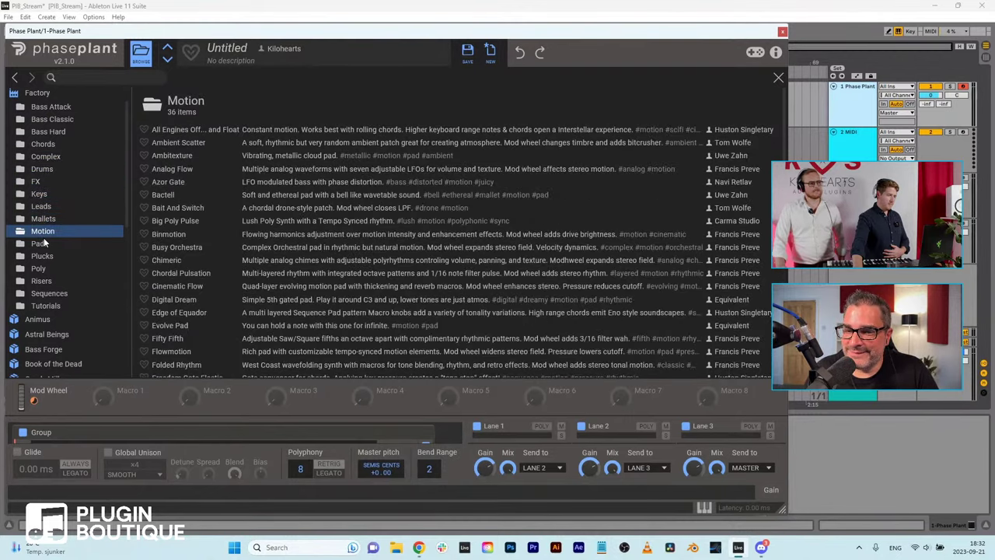
click(44, 244)
click(44, 257)
click(47, 269)
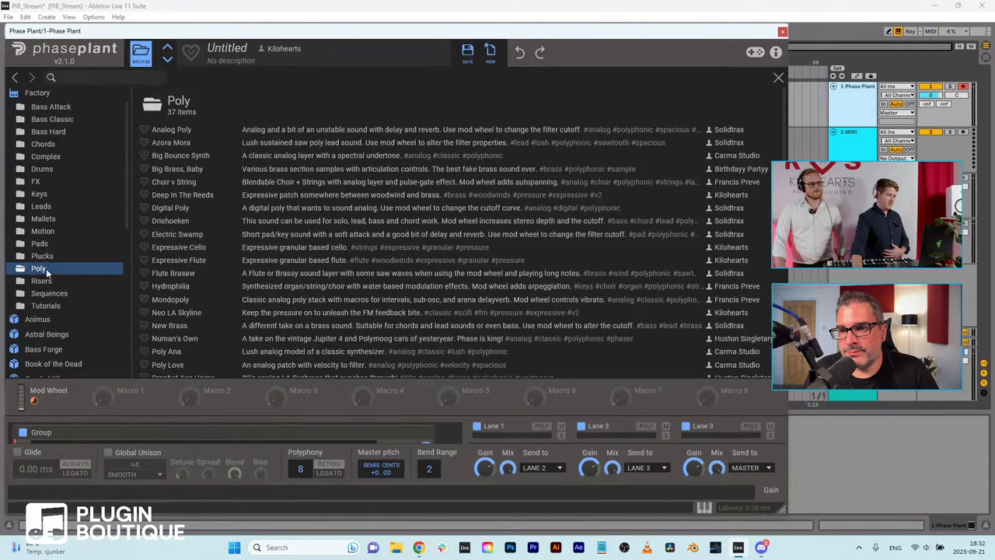
Step: Load the Hybride preset from the factory Pads folder and close the preset browser
click(48, 244)
scroll(217, 193, down, 5)
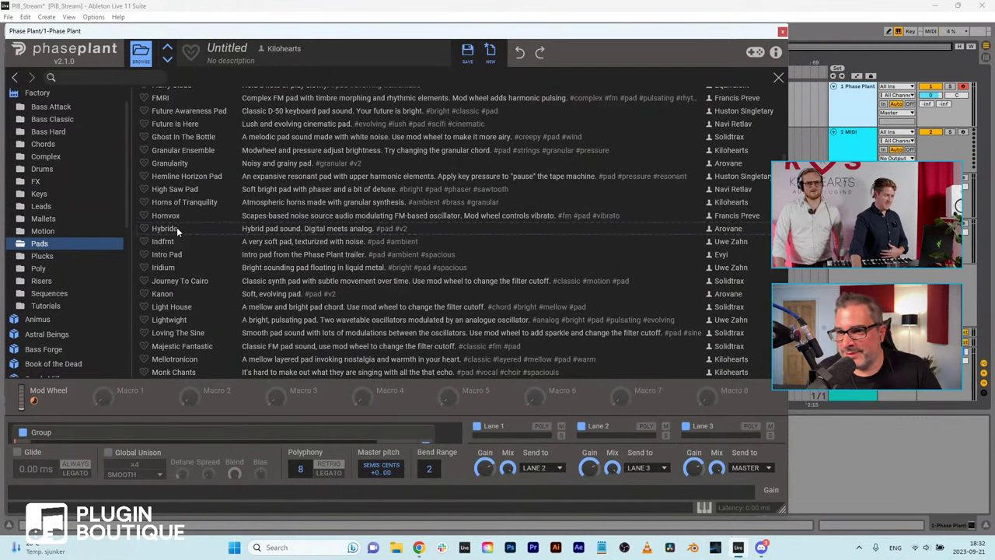
click(176, 227)
click(139, 54)
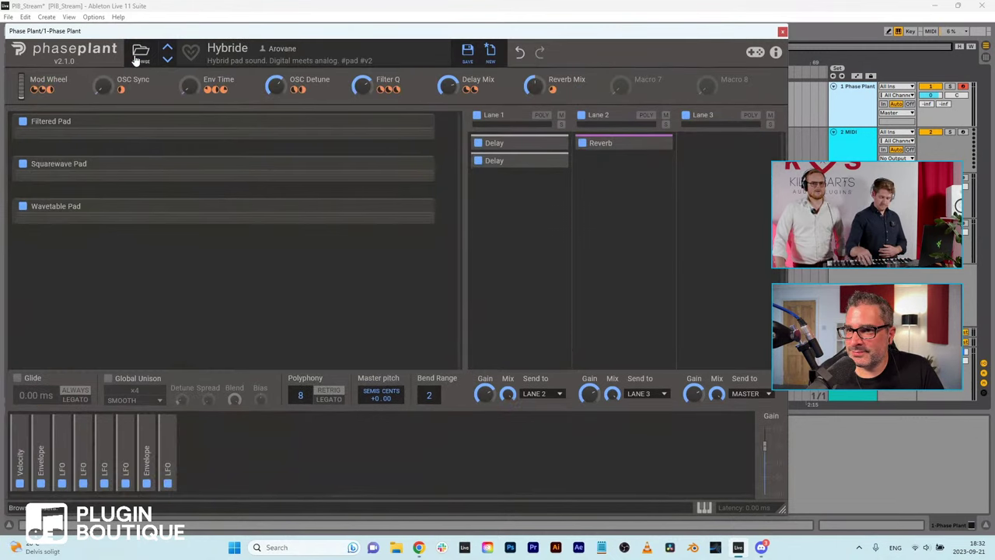
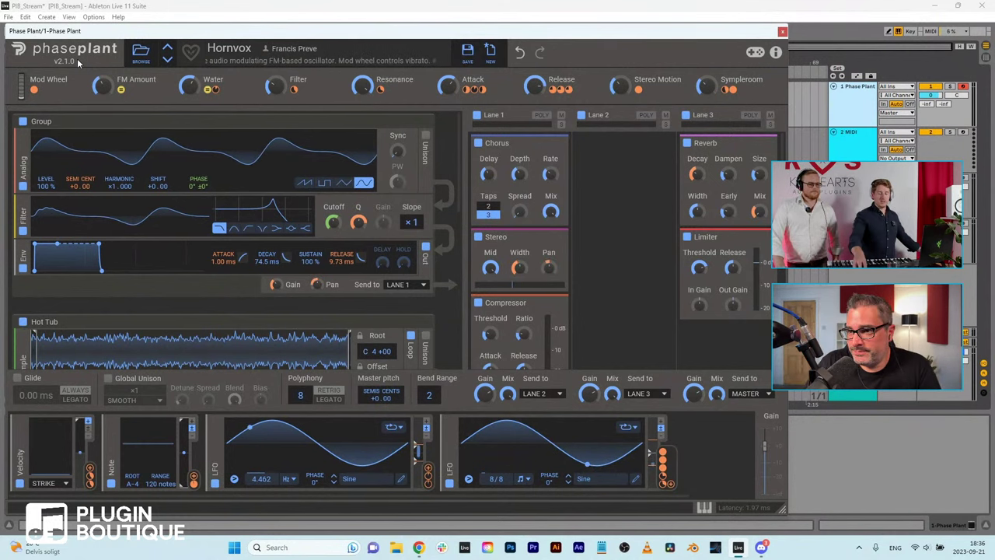
Step: Look over the User presets, load DISPERSED SAW from the Favorites, and close the preset browser
click(141, 55)
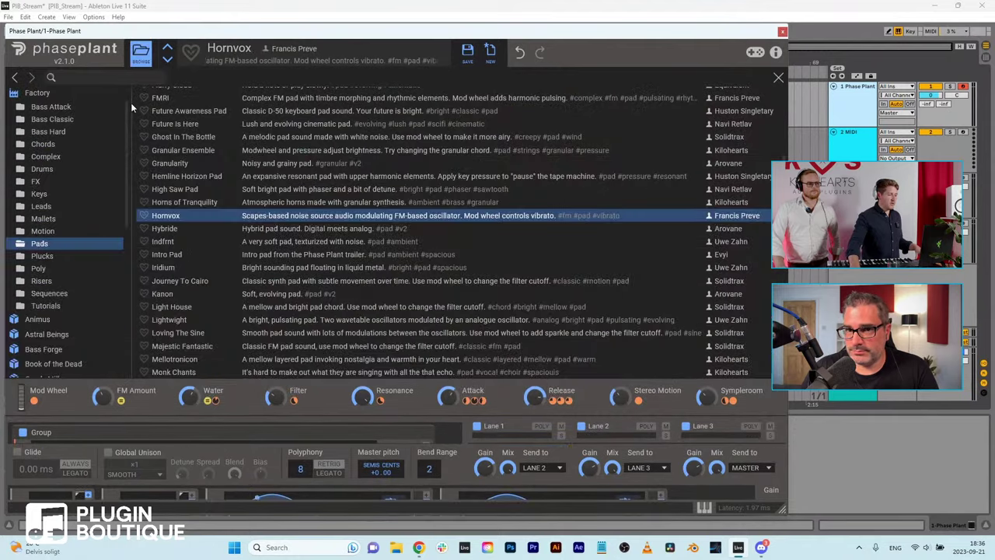
scroll(33, 107, up, 2)
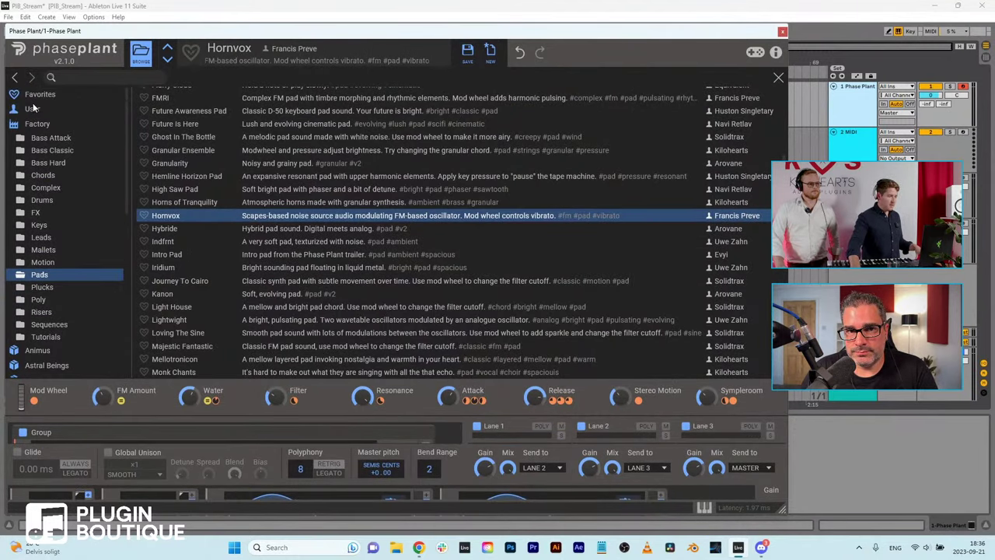
click(33, 108)
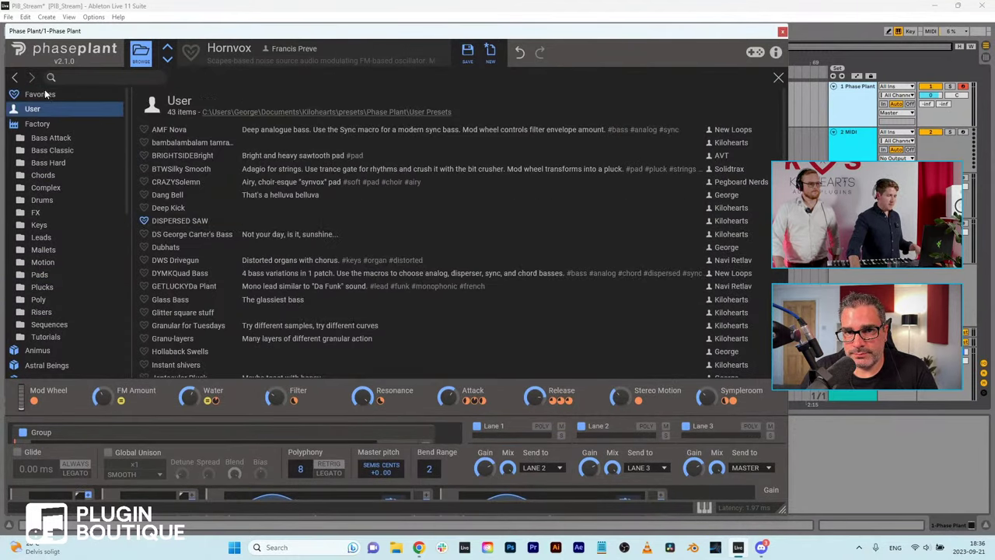
key(Up)
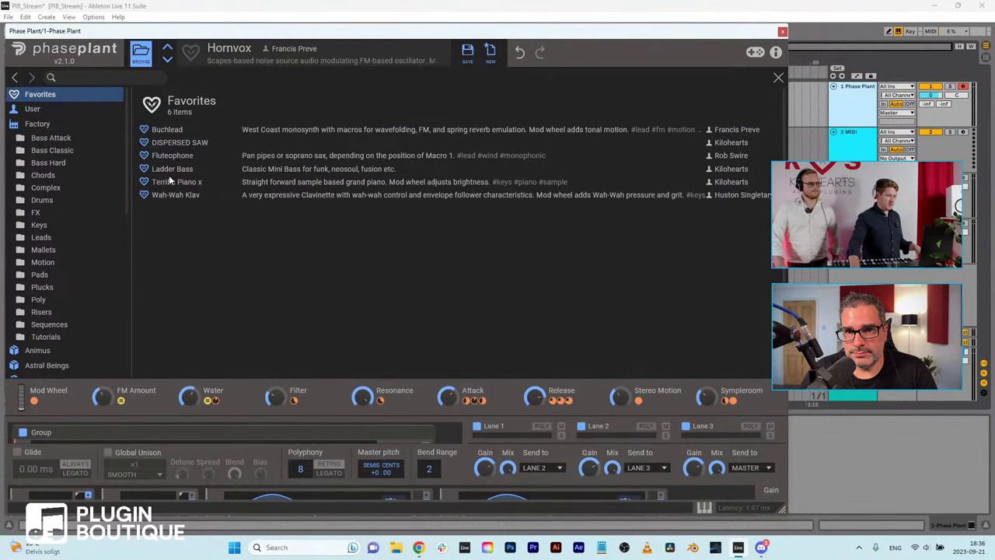
click(177, 143)
click(141, 51)
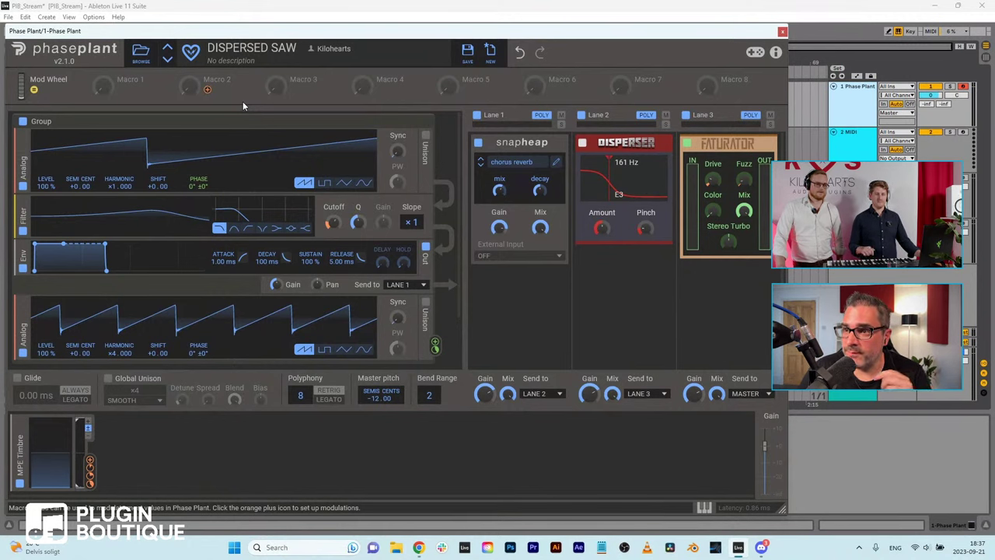
Step: Open the preset browser and search the presets for the tag #expres
click(141, 55)
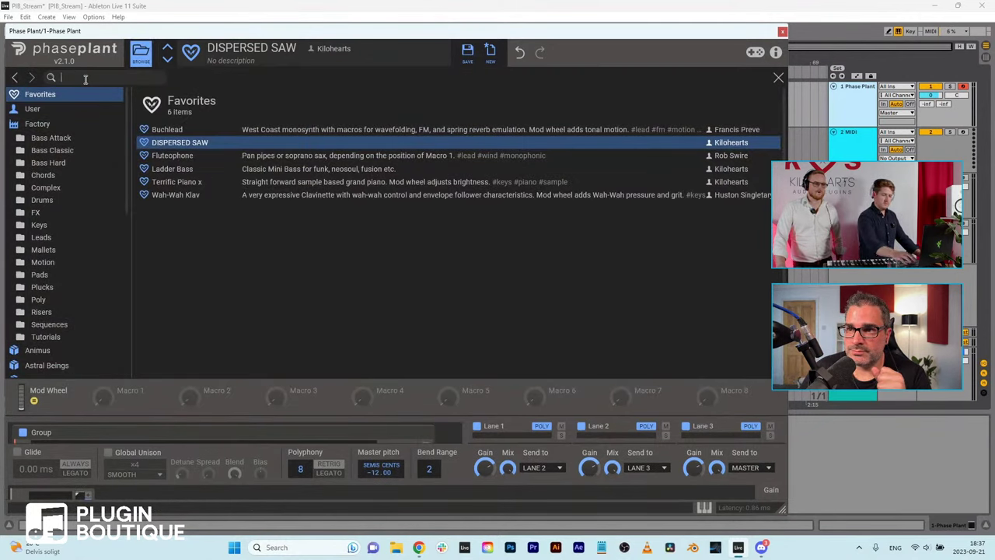
text(#)
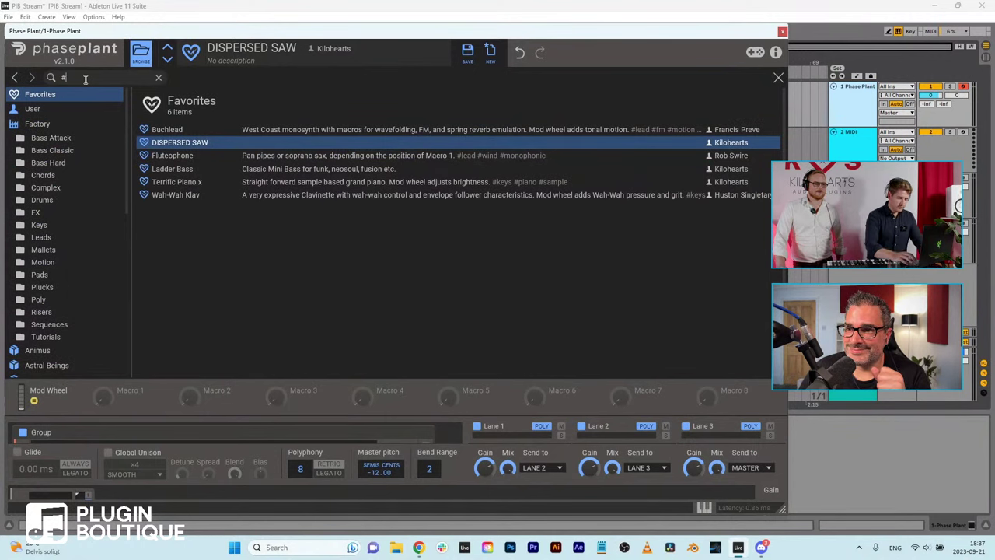
text(e)
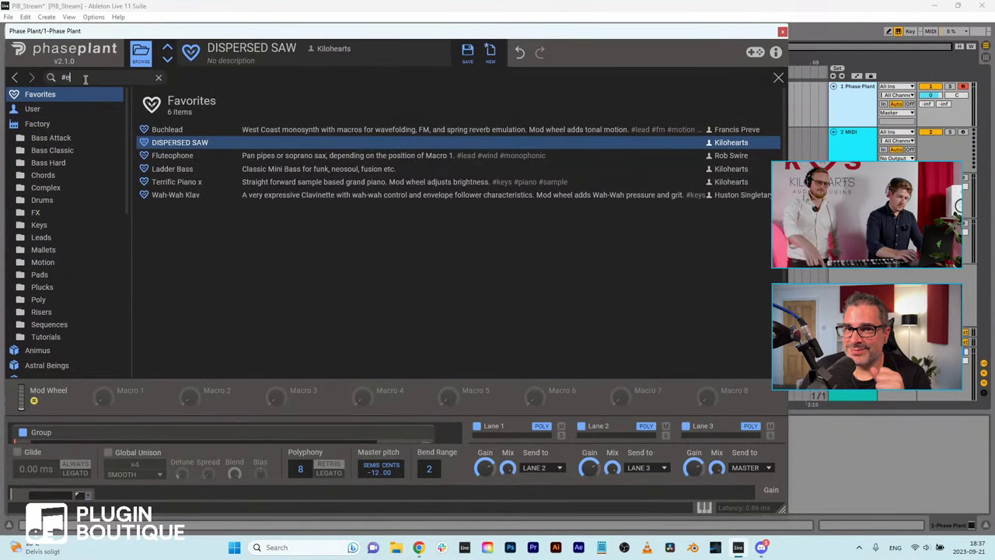
text(xpre)
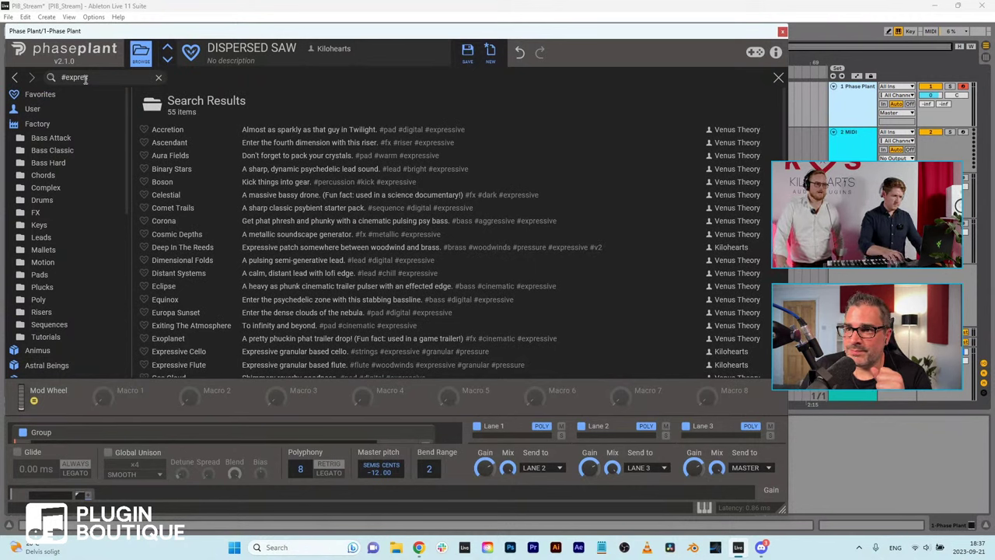
text(s)
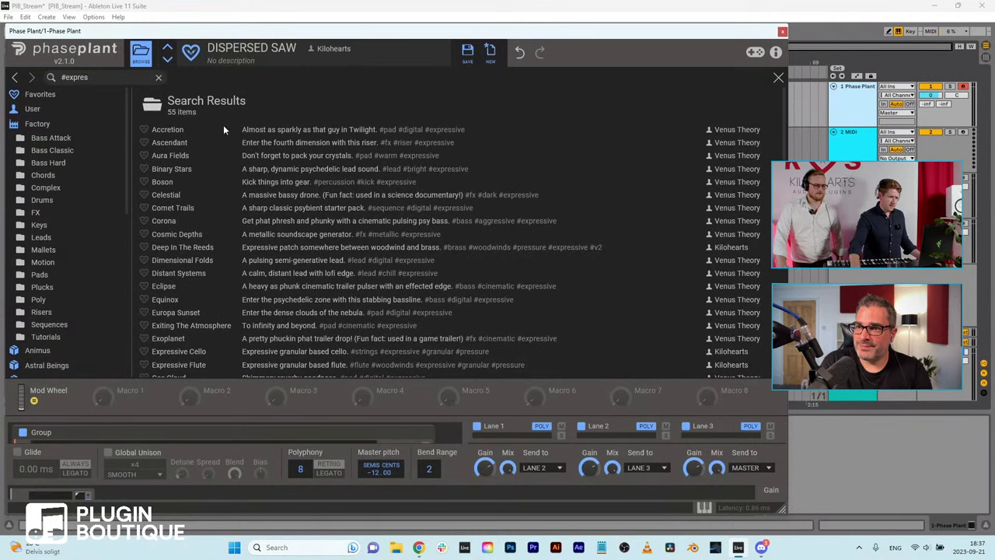
Step: Load the Interdimensional preset from the search results, close the preset browser, and expand the MPE Timbre modulator
scroll(162, 187, down, 1)
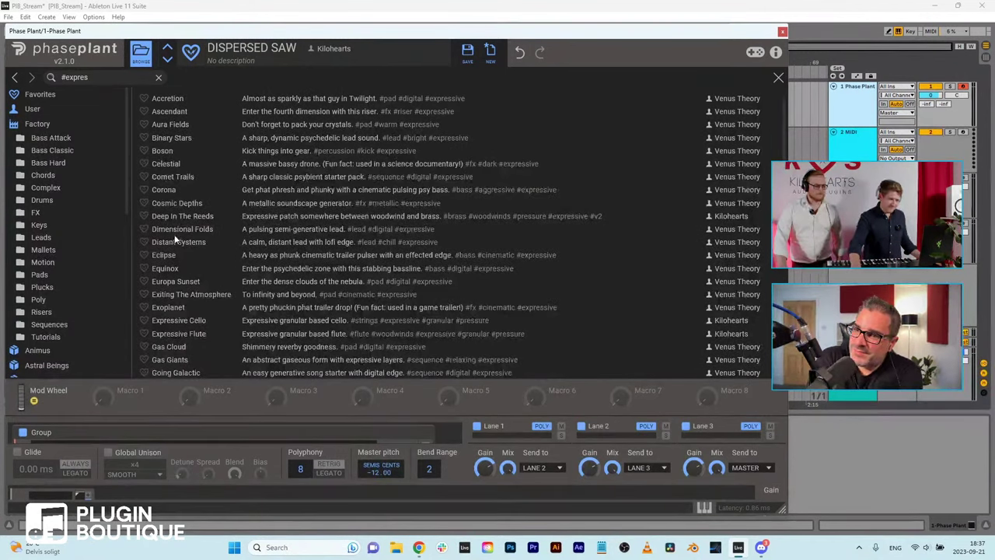
scroll(183, 239, down, 3)
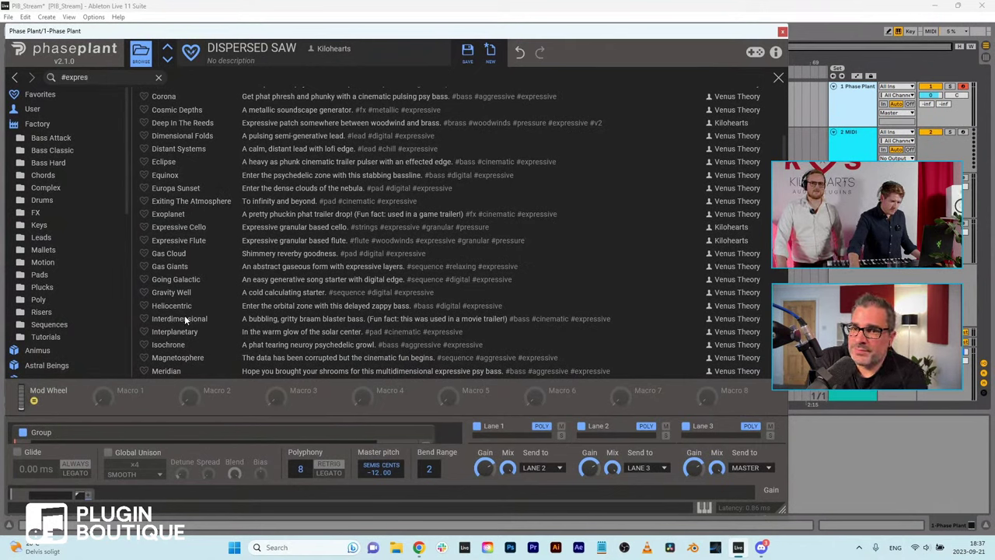
click(184, 319)
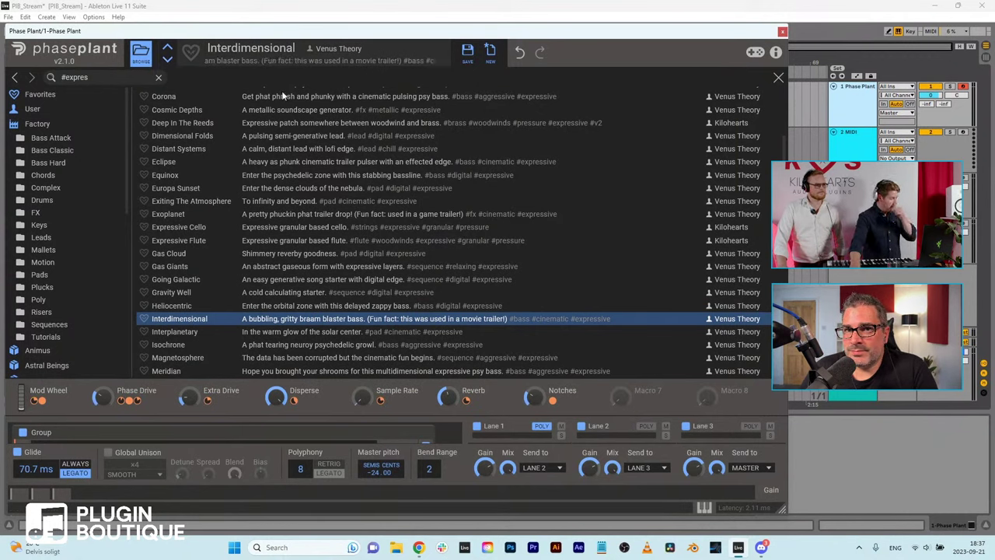
click(142, 59)
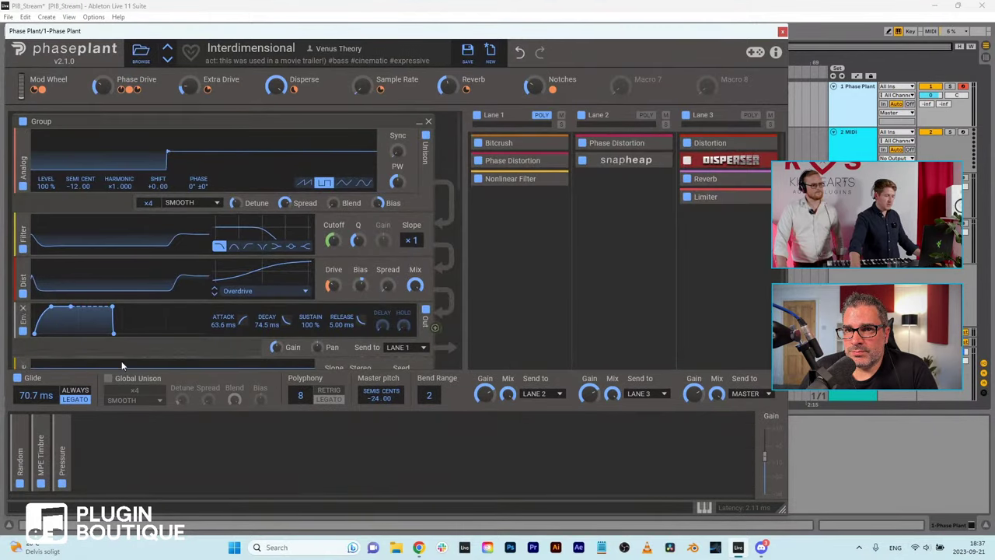
click(41, 433)
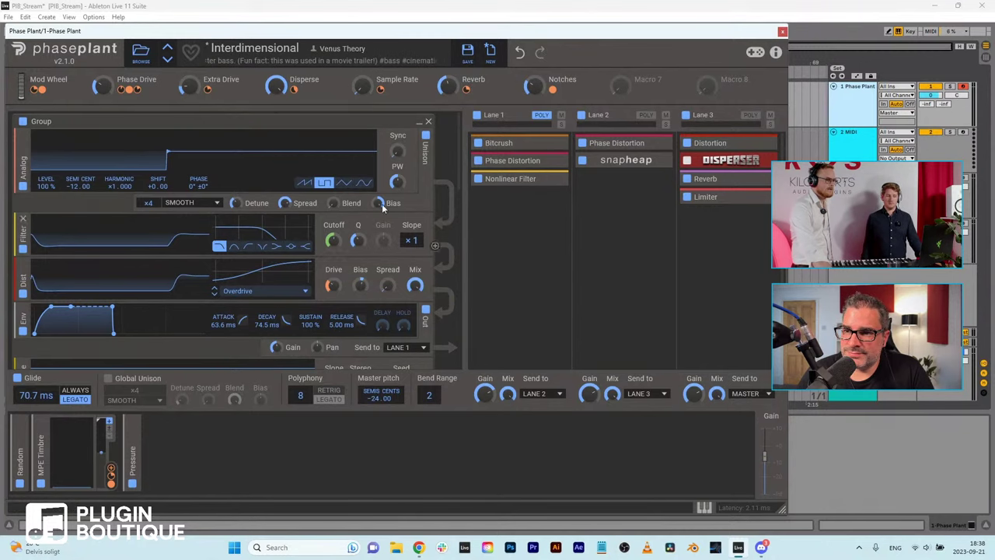
click(539, 115)
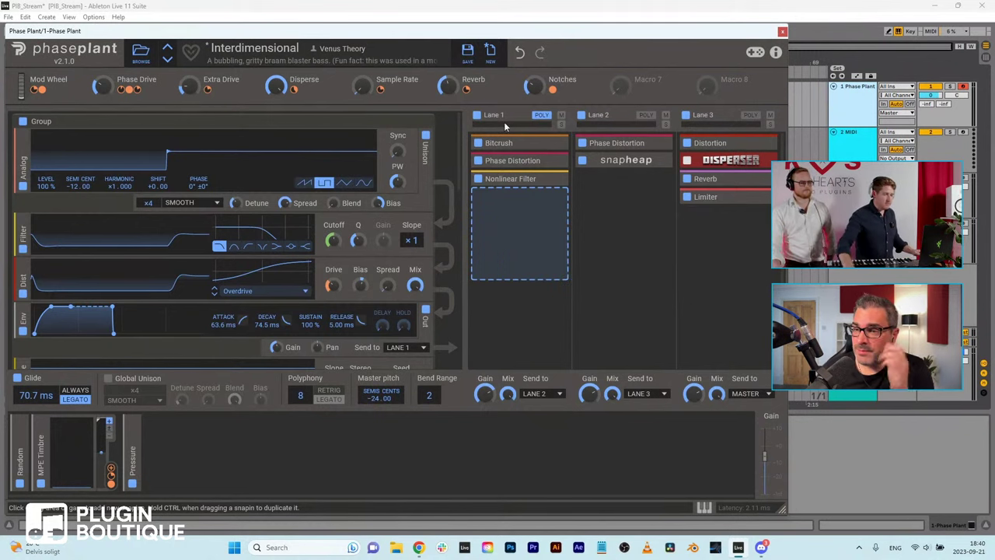
Step: Start a new blank patch and add an Analog oscillator generator to it
click(490, 50)
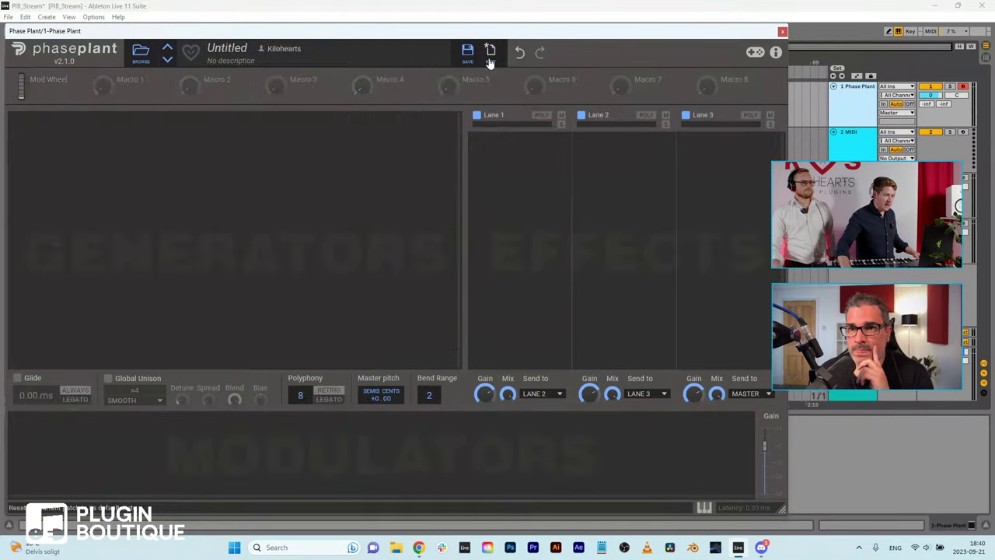
click(266, 138)
click(285, 172)
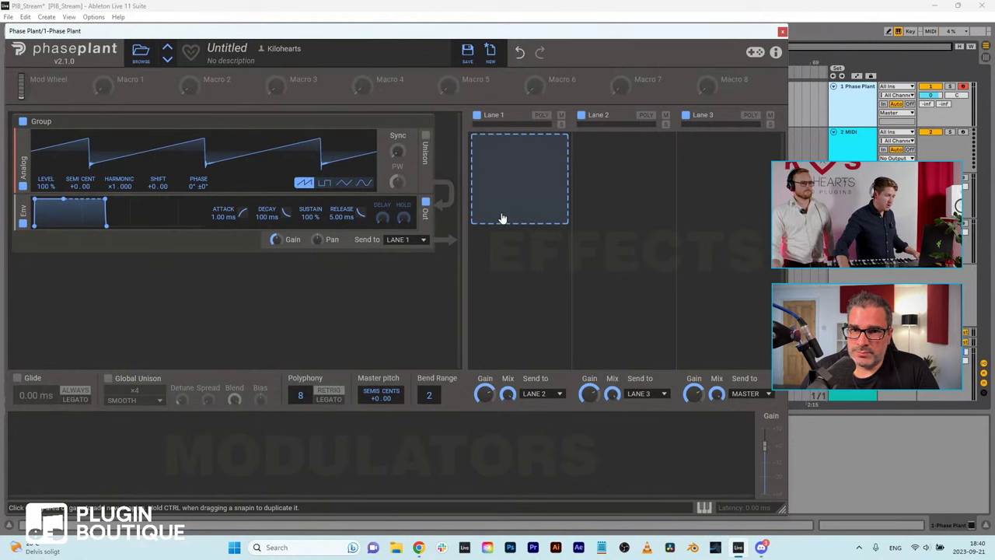
Step: Add a Filter effect to Lane 1, switch the lane to Poly, and raise the filter's Q for a resonant peak
click(516, 175)
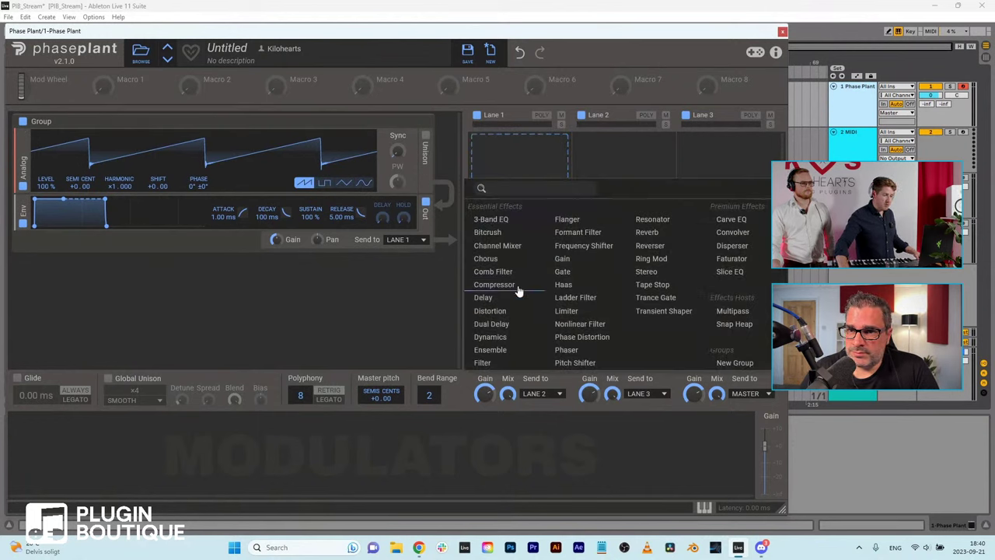
click(484, 362)
click(541, 115)
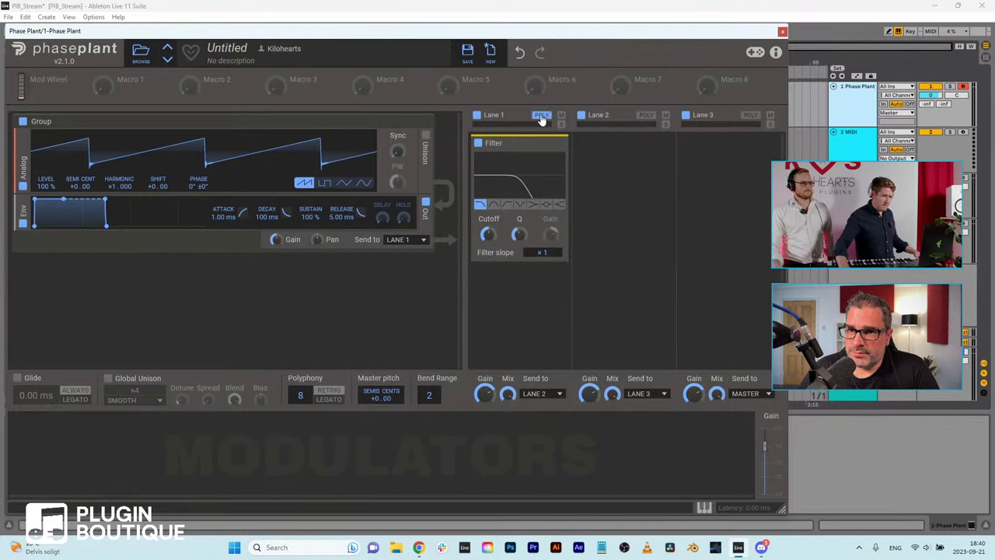
drag(521, 230, 522, 235)
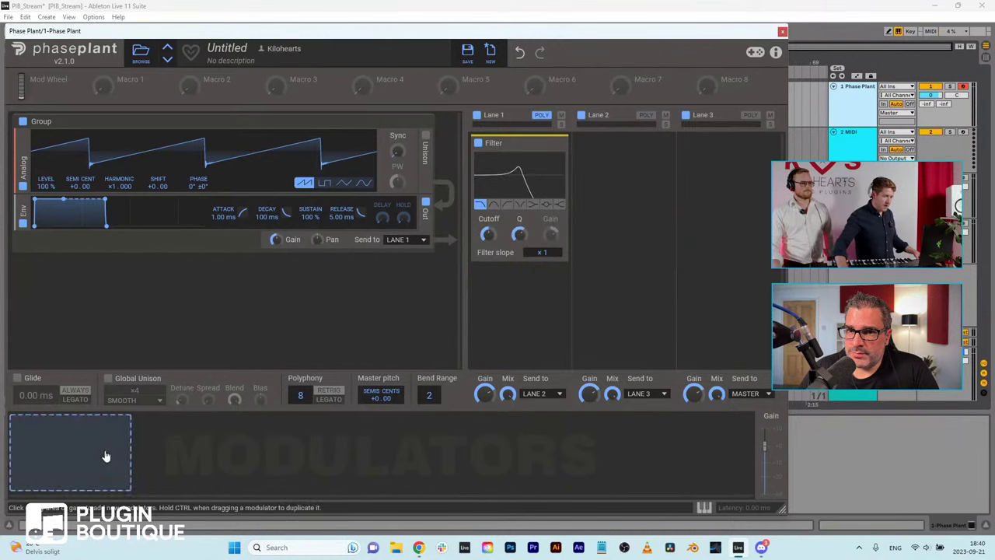
Step: Add an Envelope modulator and set its sustain to 33 %
click(70, 451)
click(147, 387)
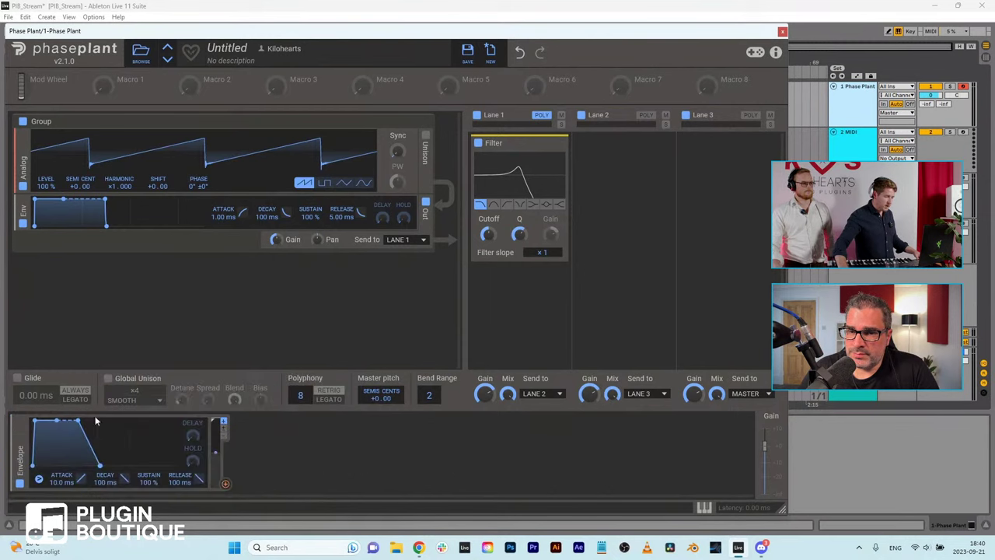
drag(155, 482, 155, 505)
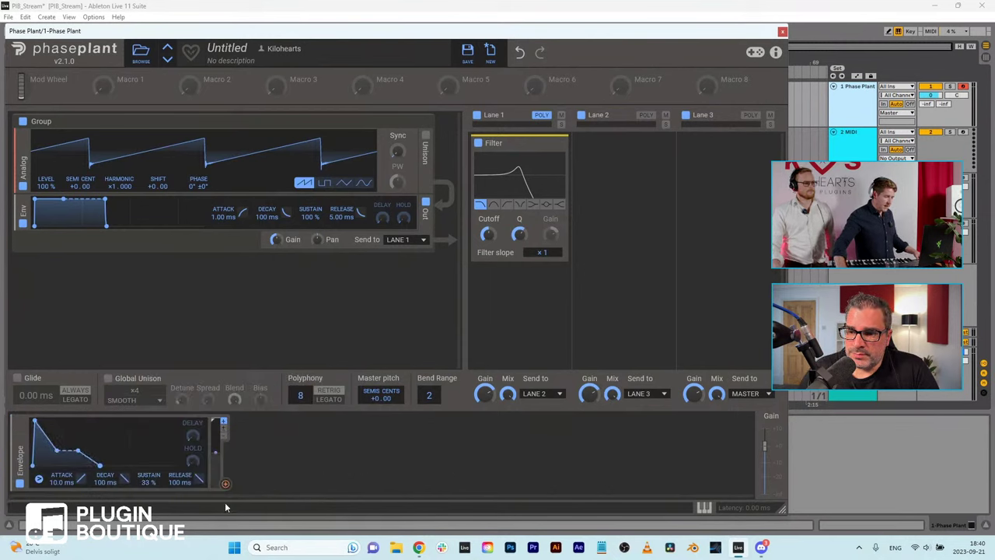
Step: Route the Envelope modulator to the Lane 1 filter's Cutoff and turn the lane's Poly mode back on
drag(224, 485, 489, 240)
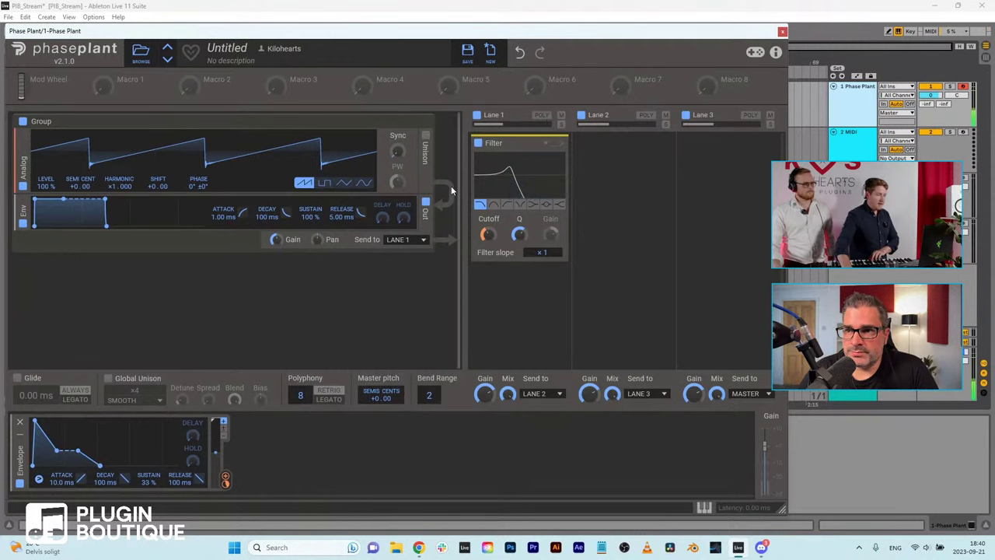
click(537, 120)
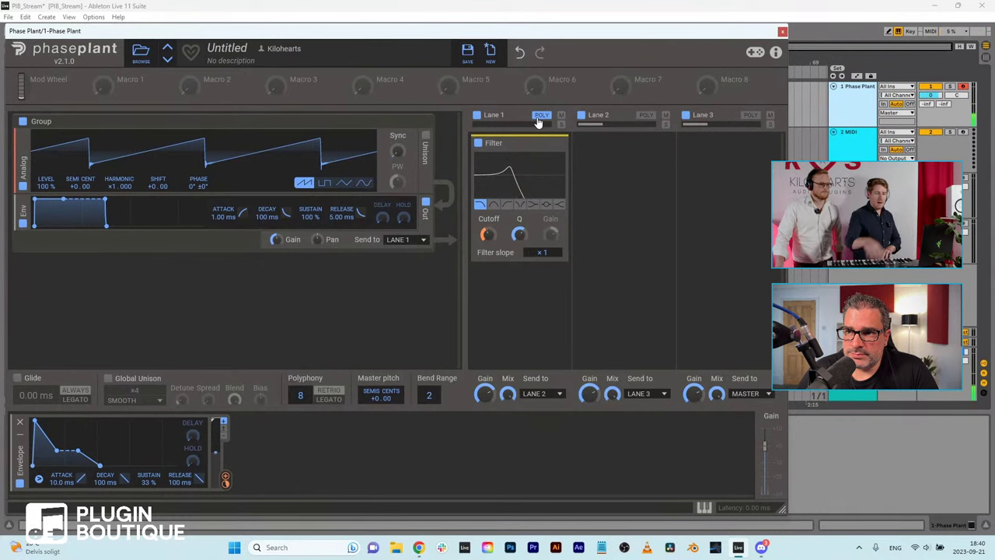
drag(533, 146, 513, 201)
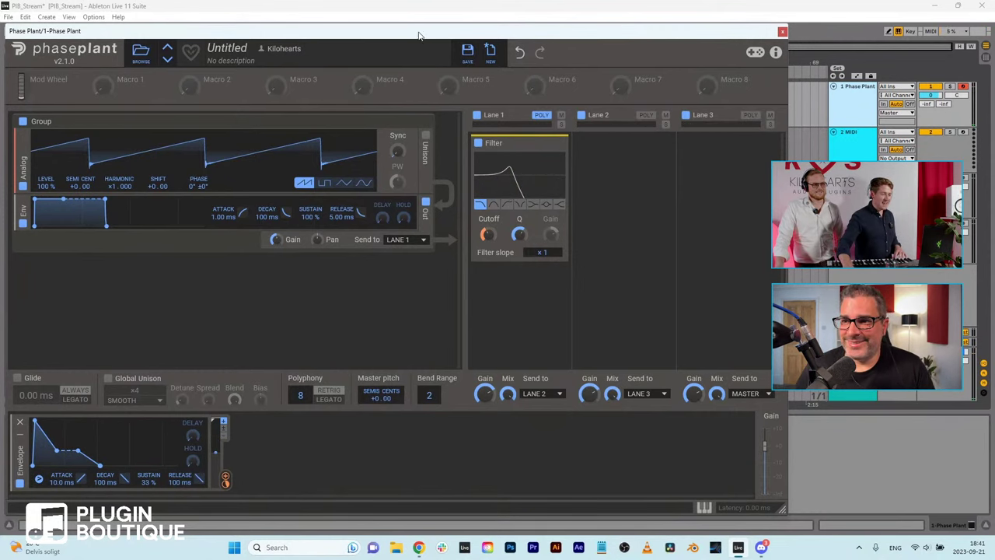
Step: Reset to a blank patch, load the Gas Giants preset from the #expres search results, and close the preset browser
click(489, 52)
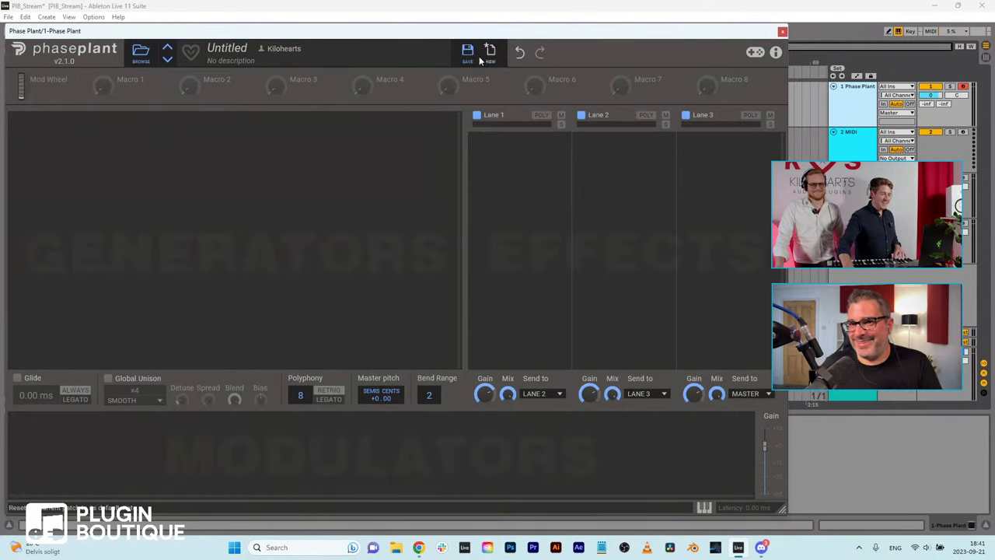
click(141, 53)
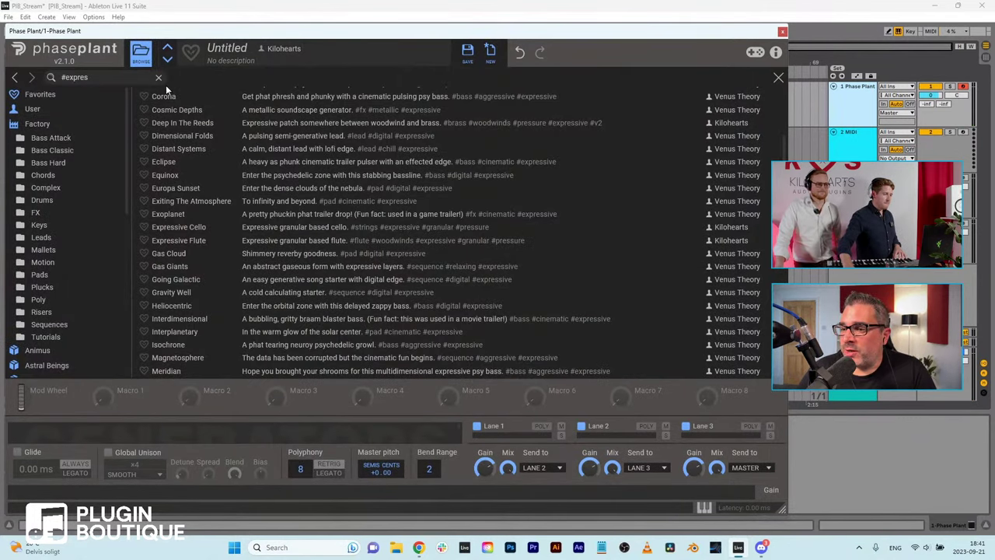
scroll(182, 216, down, 1)
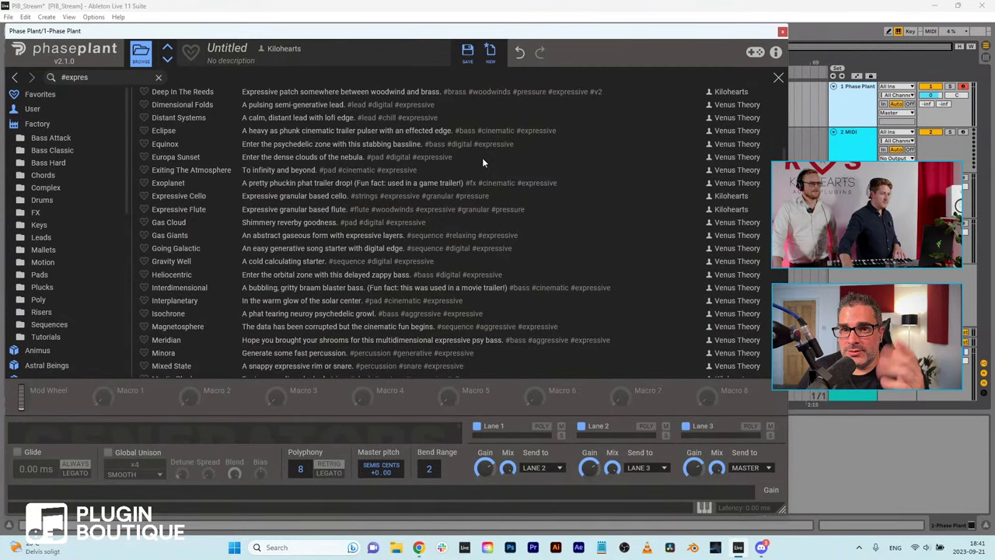
scroll(171, 194, down, 2)
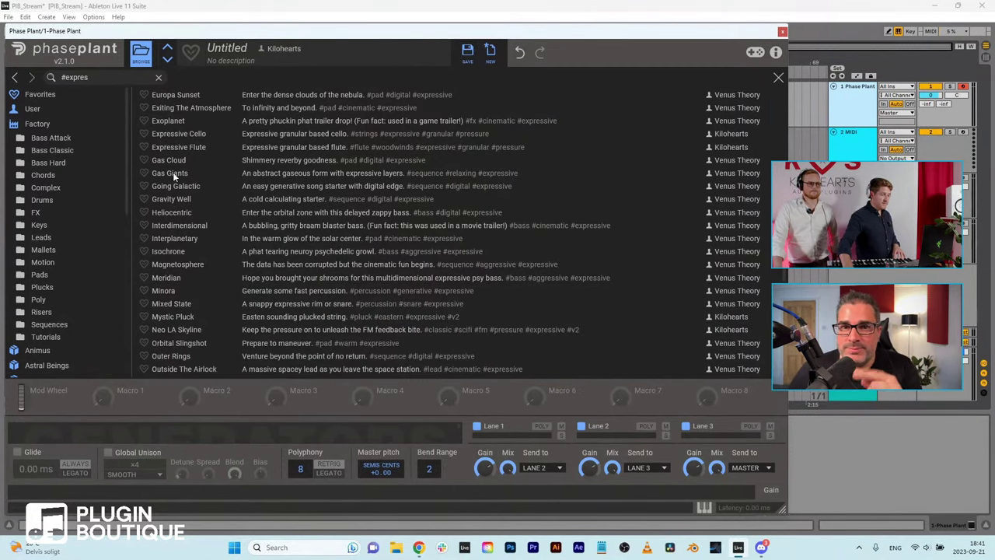
click(172, 172)
click(141, 51)
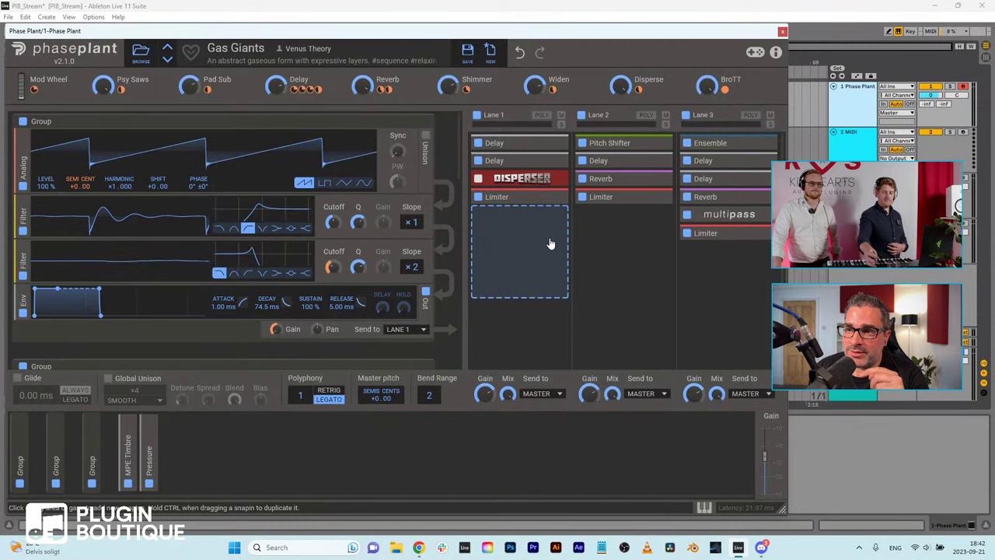
Step: Add a Slice EQ below the Limiter in Lane 1 and open its editor
click(539, 237)
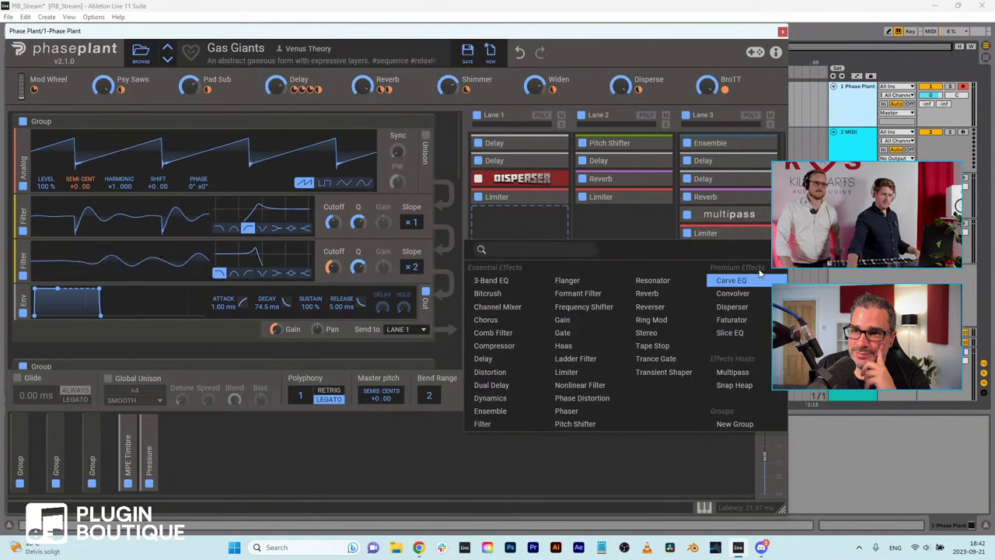
click(755, 333)
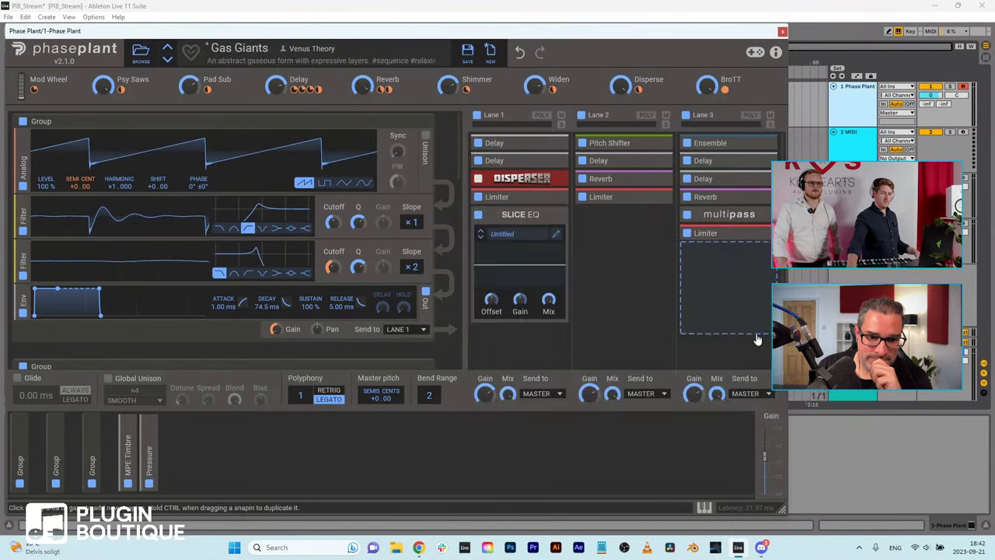
click(557, 235)
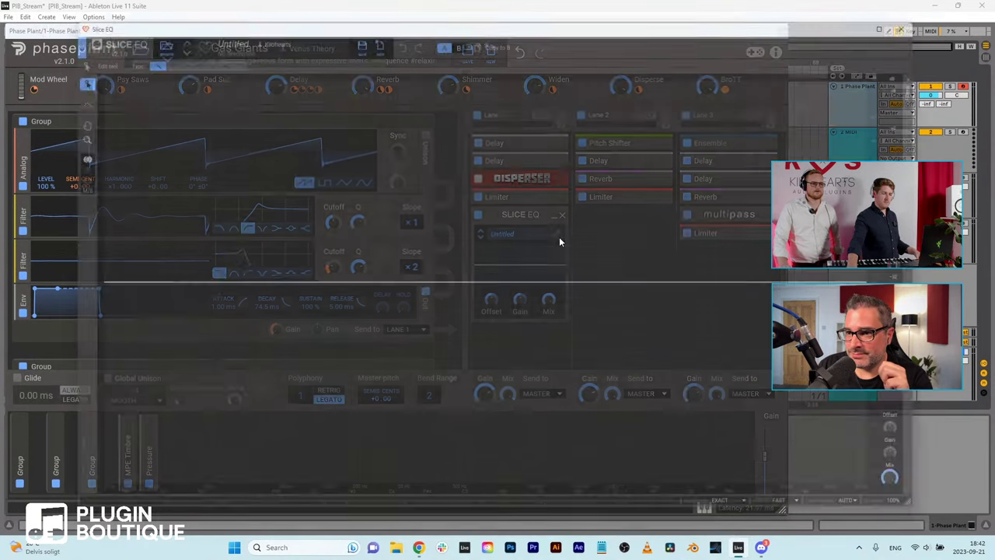
Step: Shape the Slice EQ with a peak boost near 200 Hz, a high-shelf boost and a low cut, and toggle its bypass to compare
drag(288, 283, 359, 197)
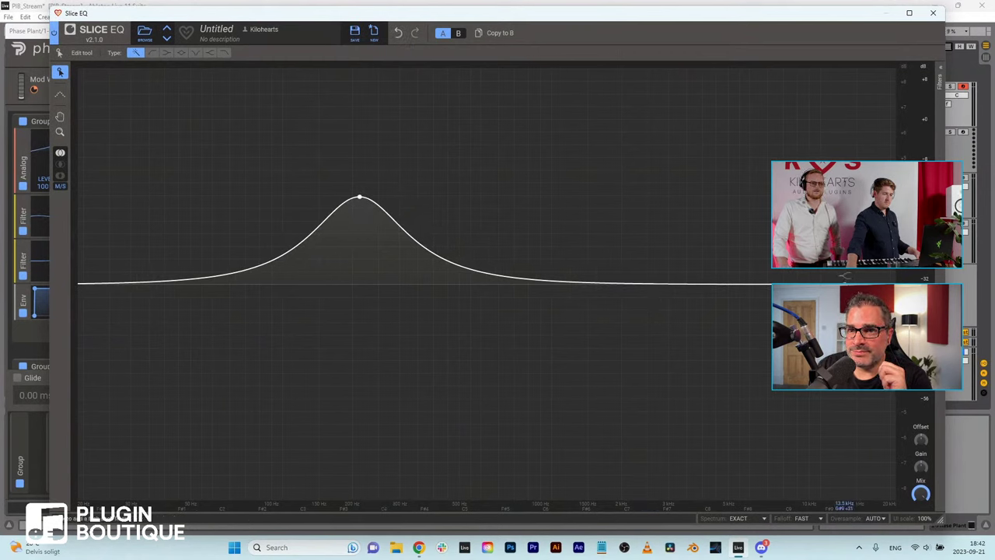
drag(813, 271, 712, 262)
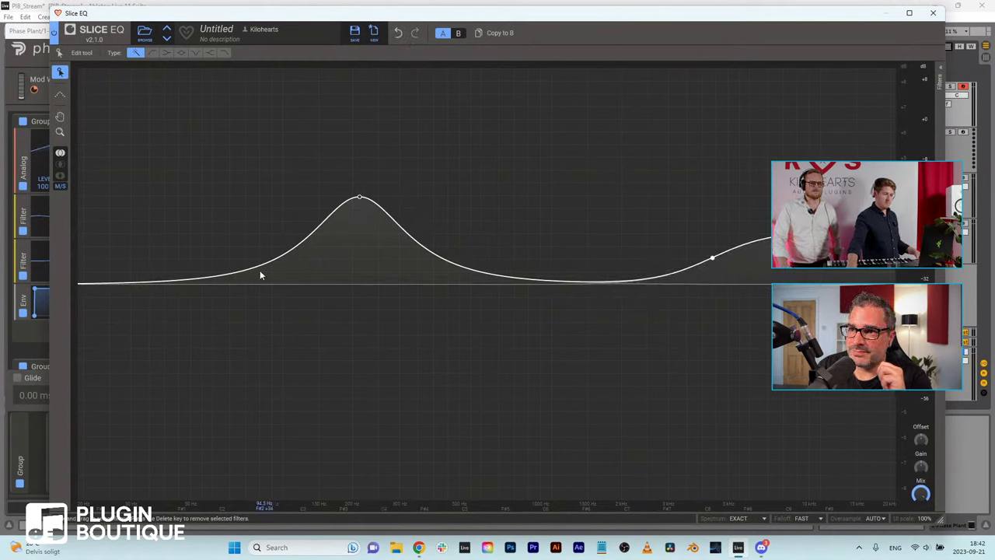
drag(105, 285, 108, 357)
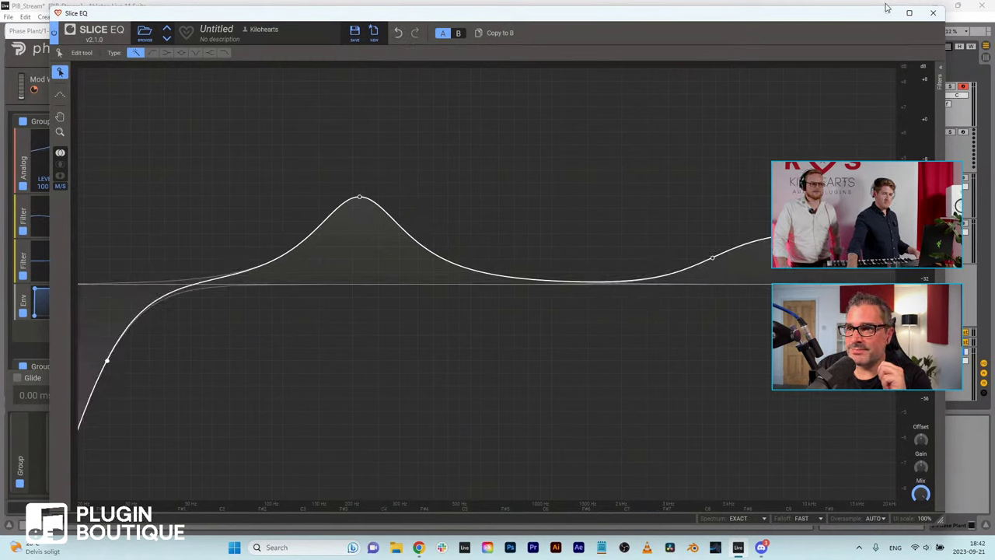
click(935, 14)
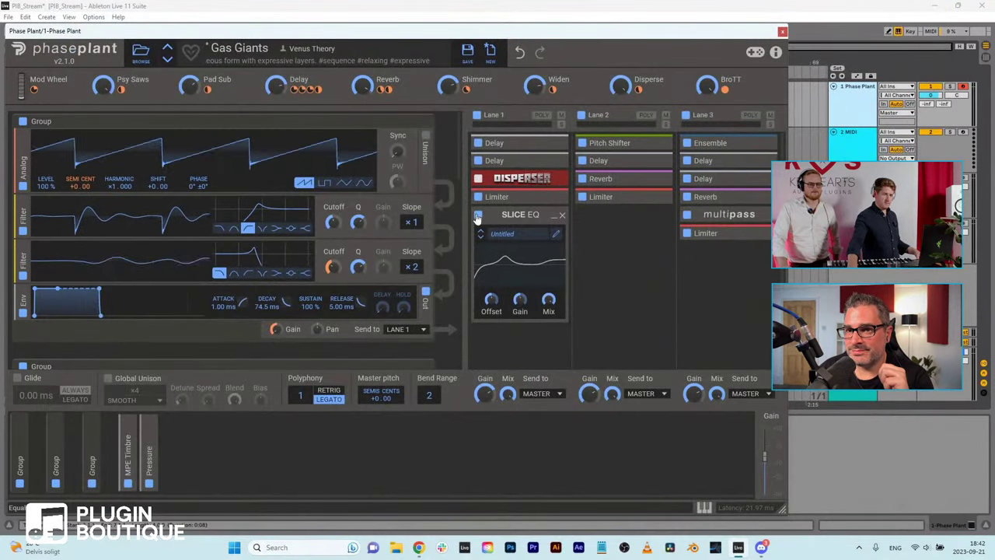
click(478, 215)
click(478, 216)
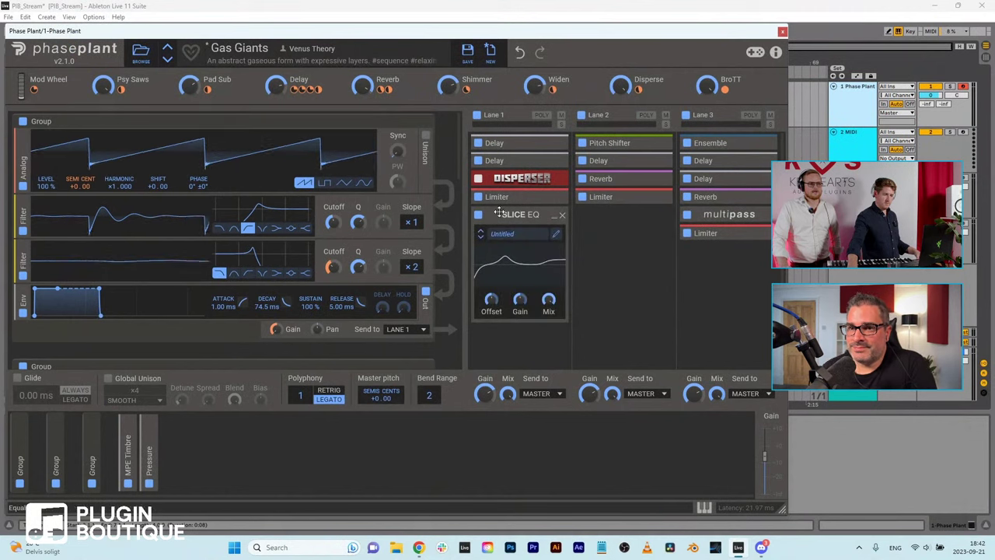
Step: Add a Carve EQ below the Limiter in Lane 2 and open its editor
click(607, 216)
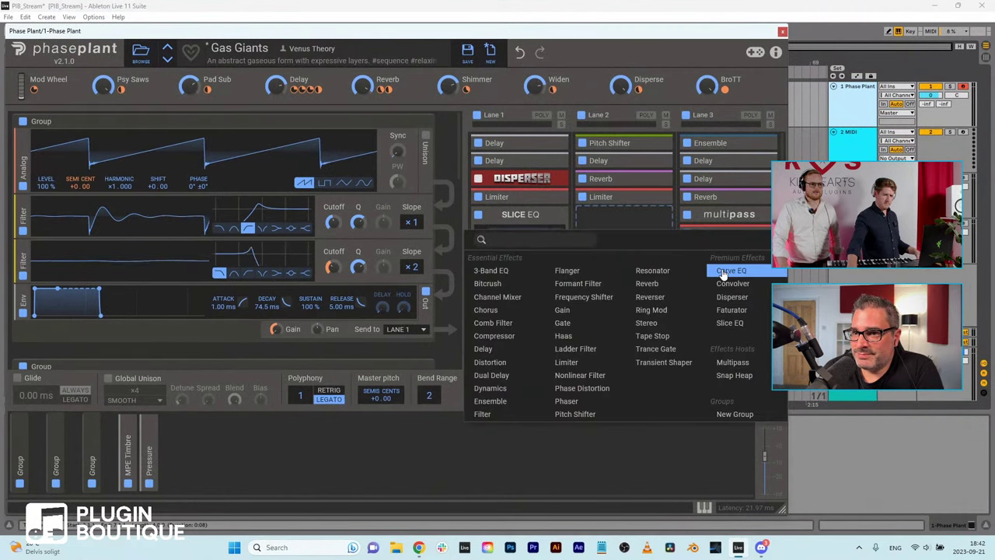
click(723, 272)
click(660, 233)
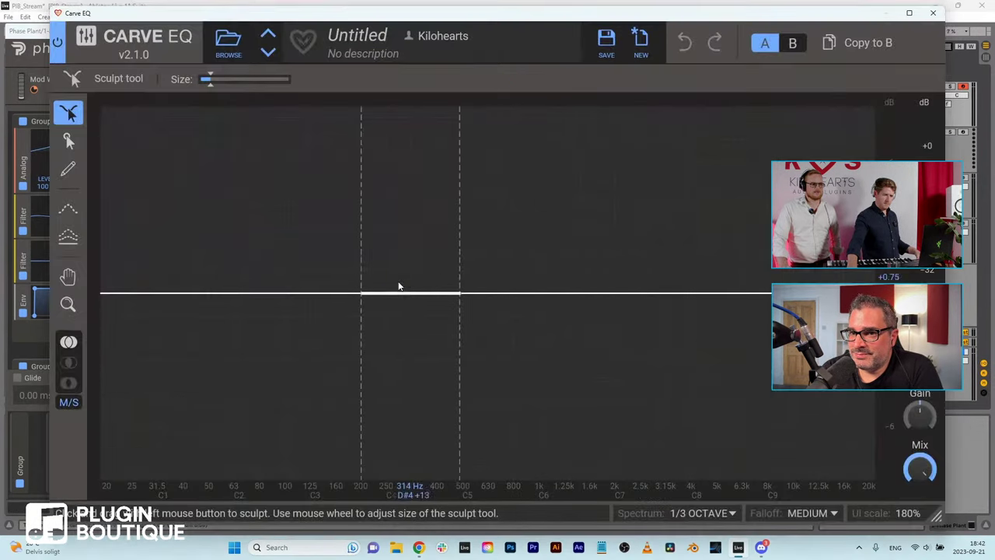
Step: Draw a freehand Carve EQ curve with the Pencil tool: a boost near 31 Hz, a dip around 200 Hz and a broad boost around 1 kHz
click(68, 169)
click(156, 252)
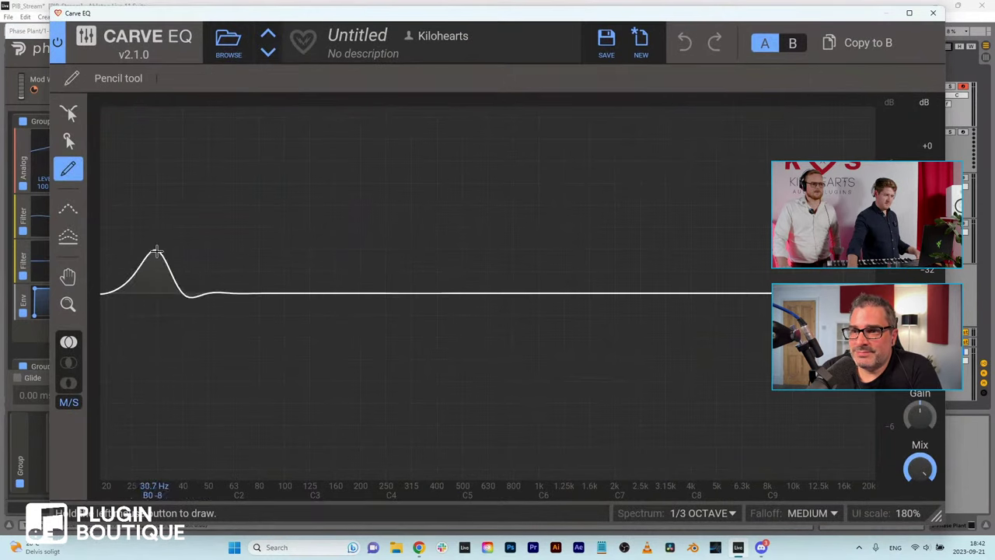
mouse_move(156, 252)
mouse_down()
mouse_move(288, 329)
mouse_move(407, 286)
mouse_move(518, 220)
mouse_move(690, 301)
mouse_move(855, 322)
mouse_up()
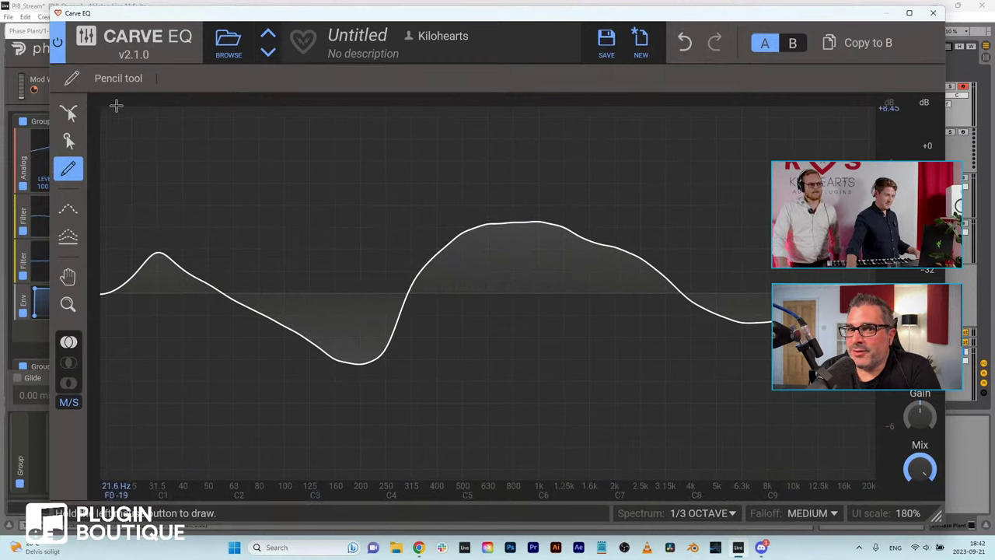
Step: Load the factory Pop profile Umbrella as the Carve EQ's spectrum reference, then close the editor
click(68, 113)
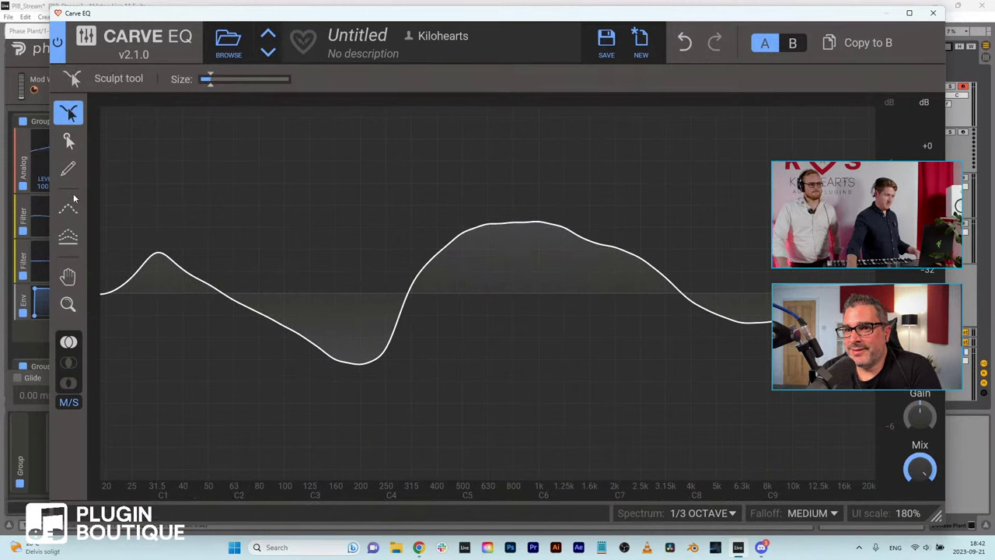
click(70, 205)
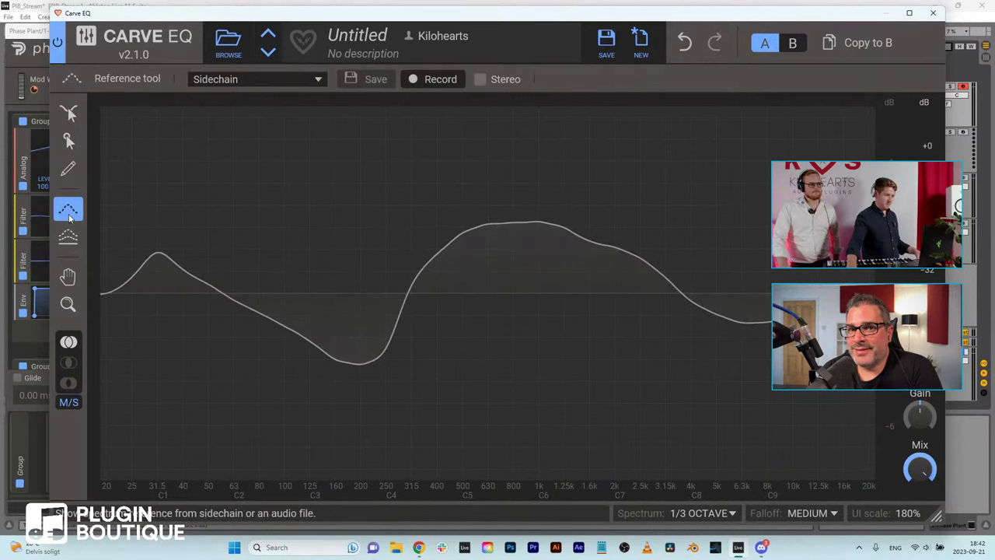
click(287, 81)
mouse_move(281, 140)
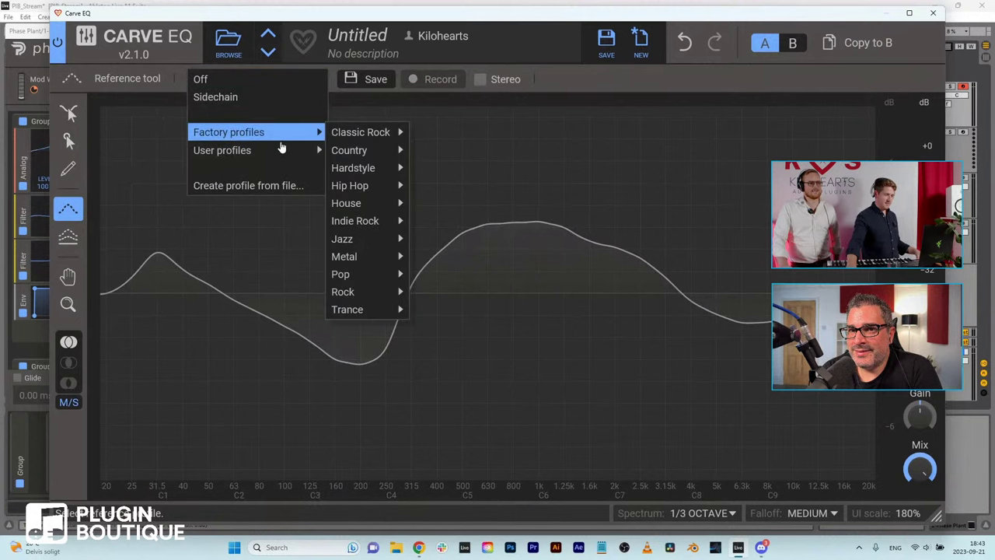
mouse_move(375, 136)
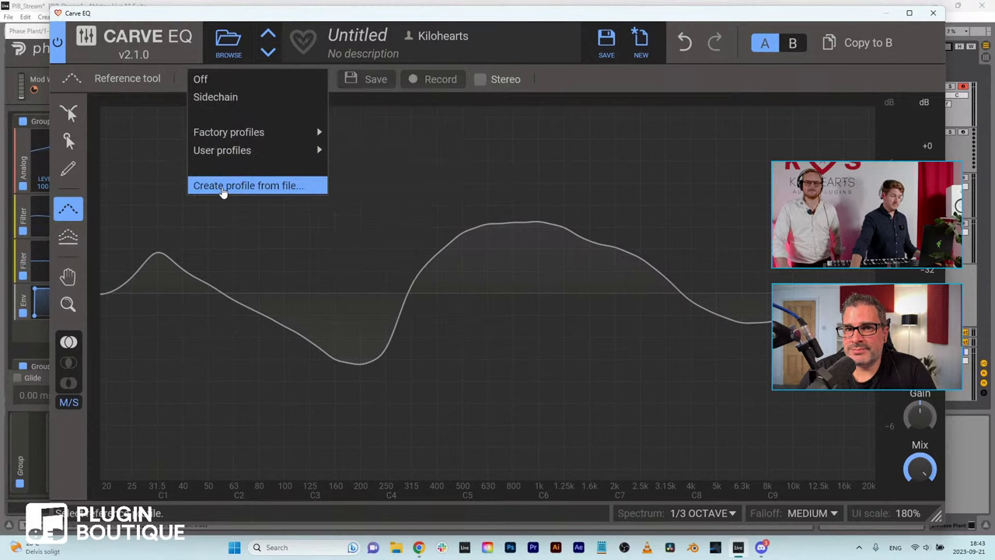
mouse_move(233, 153)
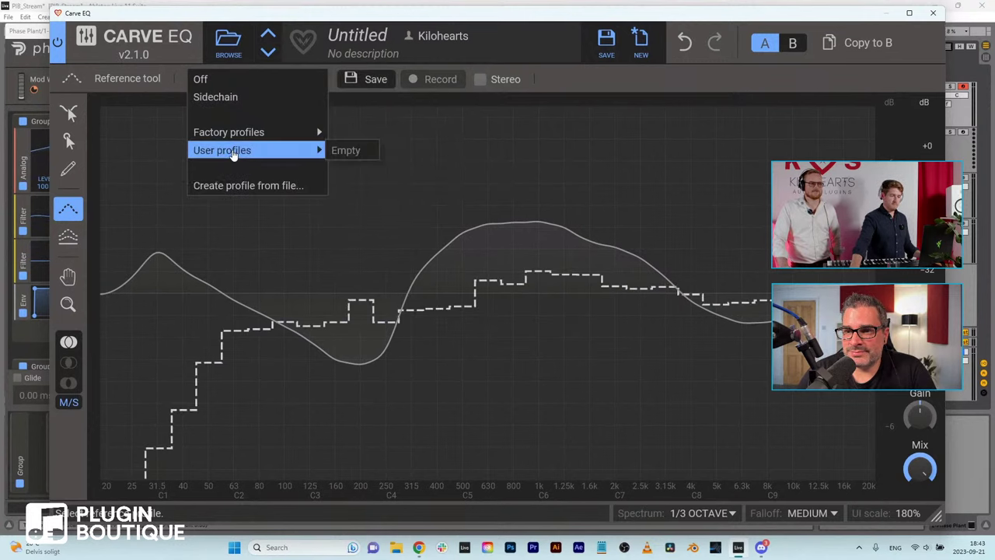
mouse_move(230, 136)
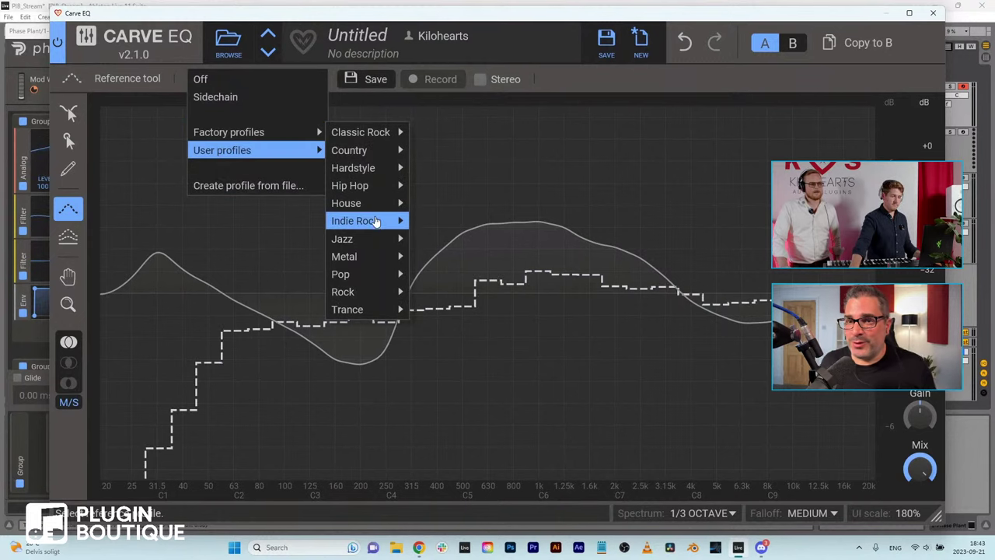
mouse_move(377, 223)
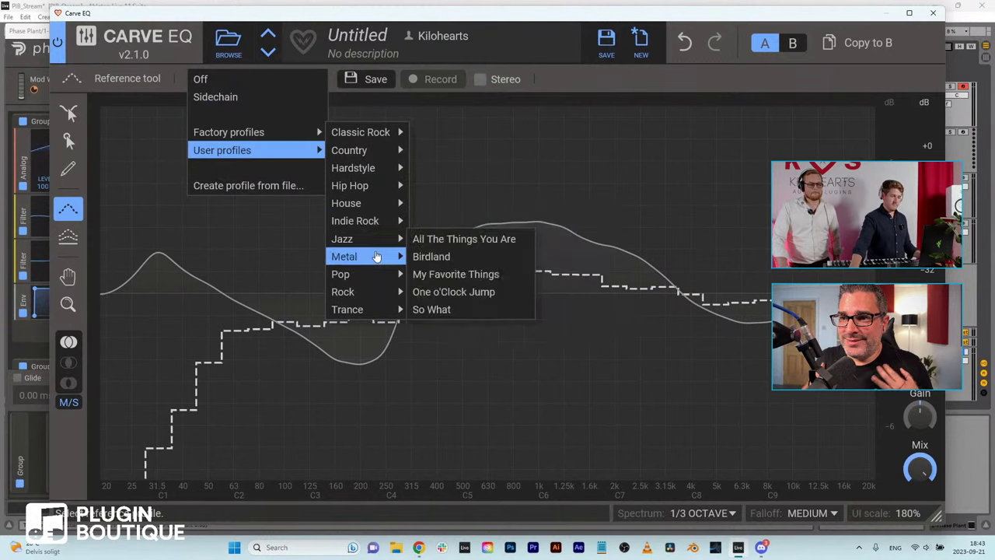
mouse_move(372, 272)
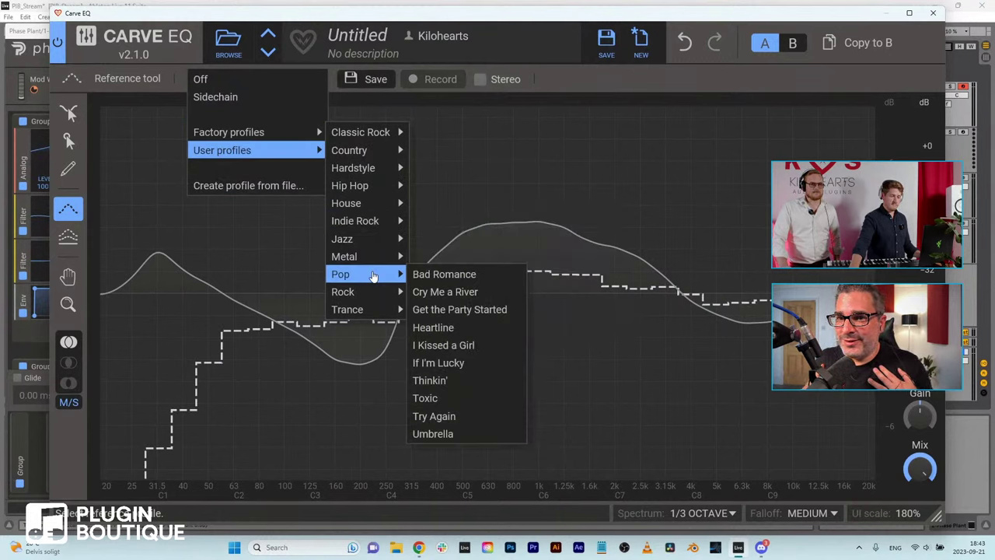
click(445, 433)
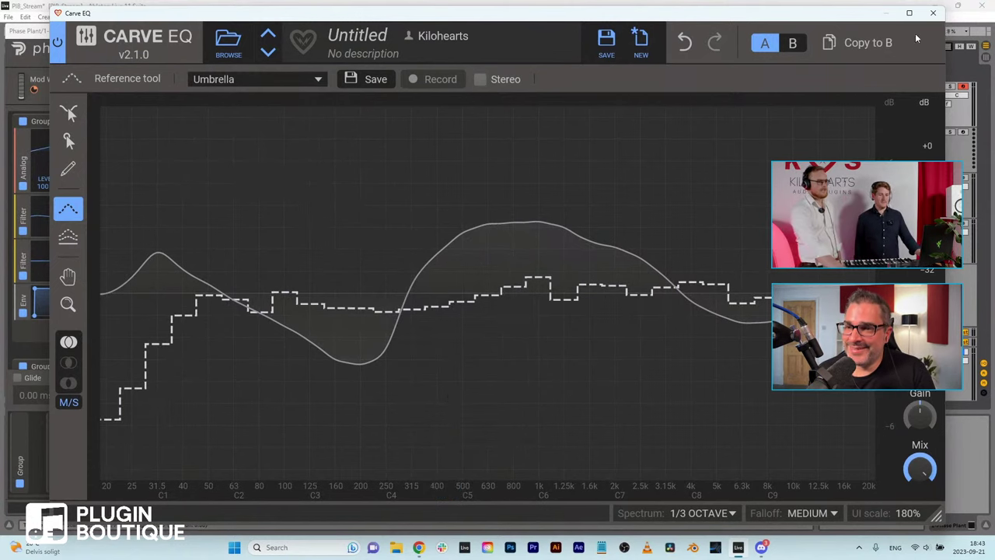
click(931, 12)
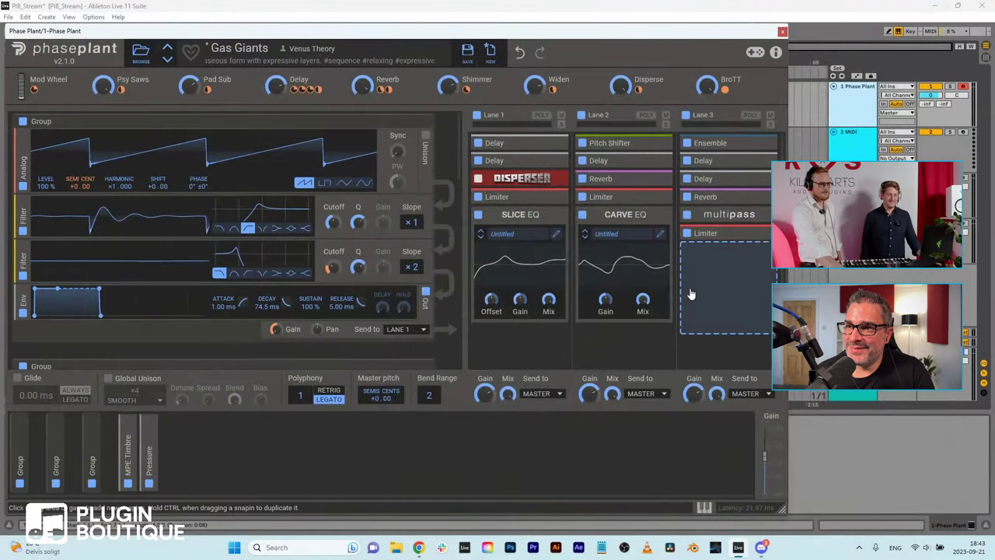
Step: Add a Disperser below the Limiter in Lane 3 and replace Lane 2's Carve EQ with a Faturator
click(709, 272)
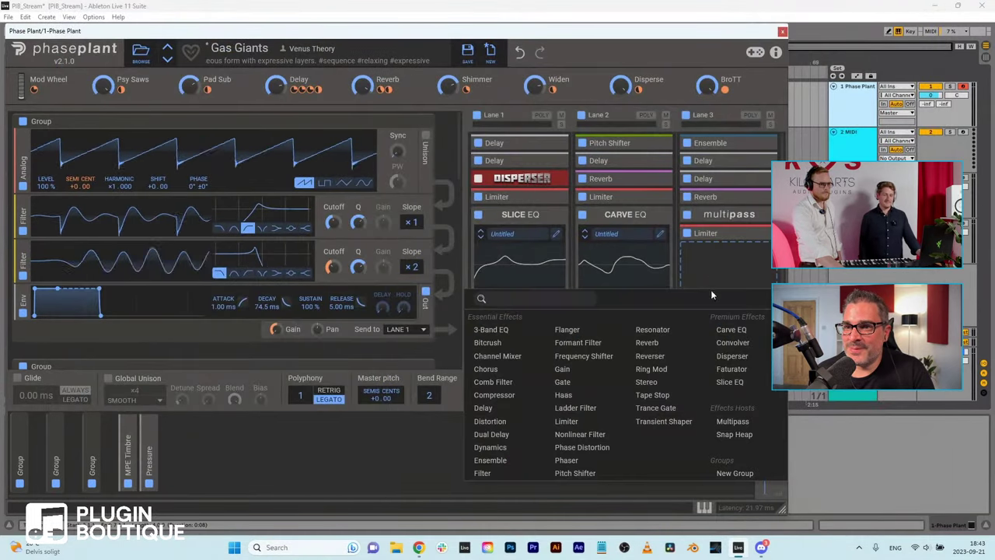
click(758, 362)
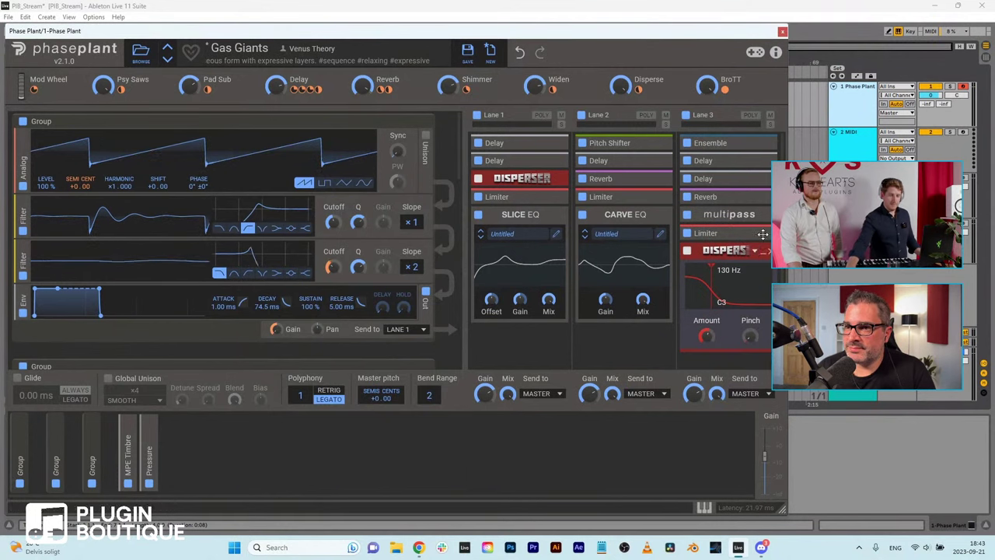
click(669, 216)
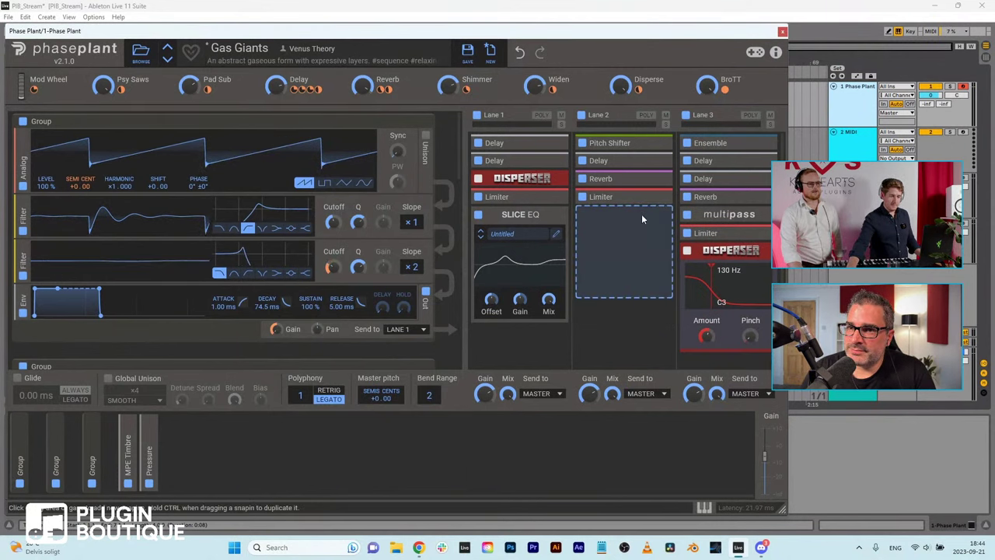
click(642, 214)
click(731, 295)
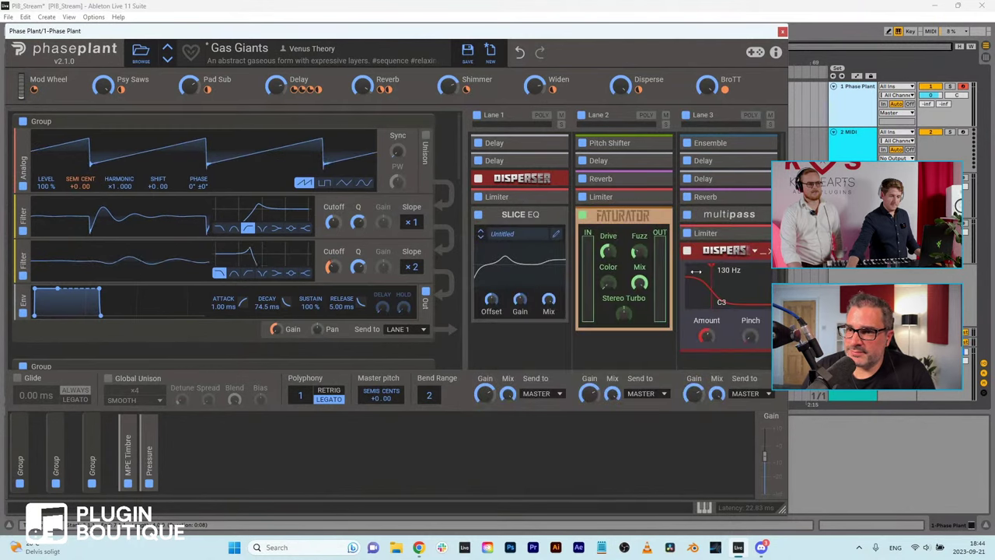
Step: Close Phase Plant and add Kilohearts' standalone Disperser and Faturator to the 3-Audio track in Ableton Live
click(782, 31)
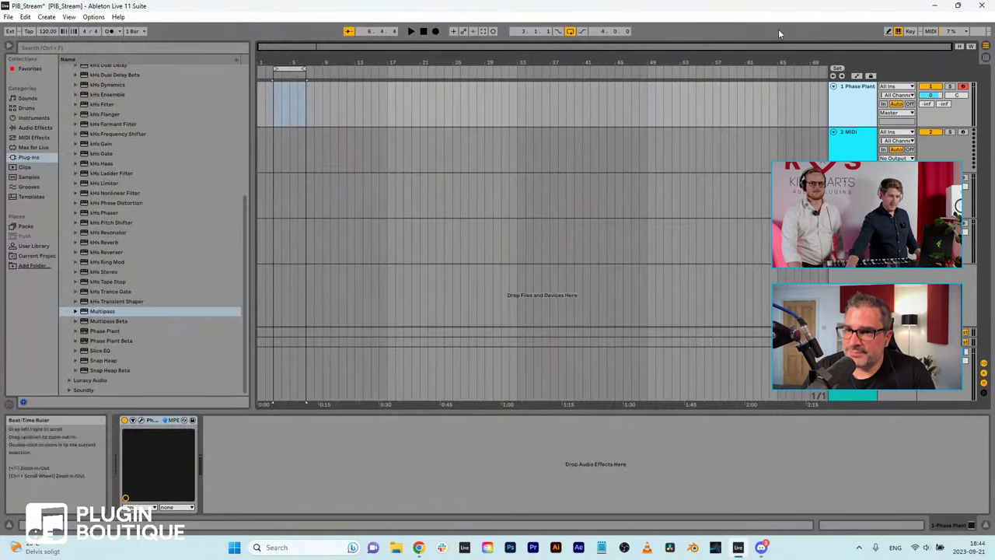
click(316, 177)
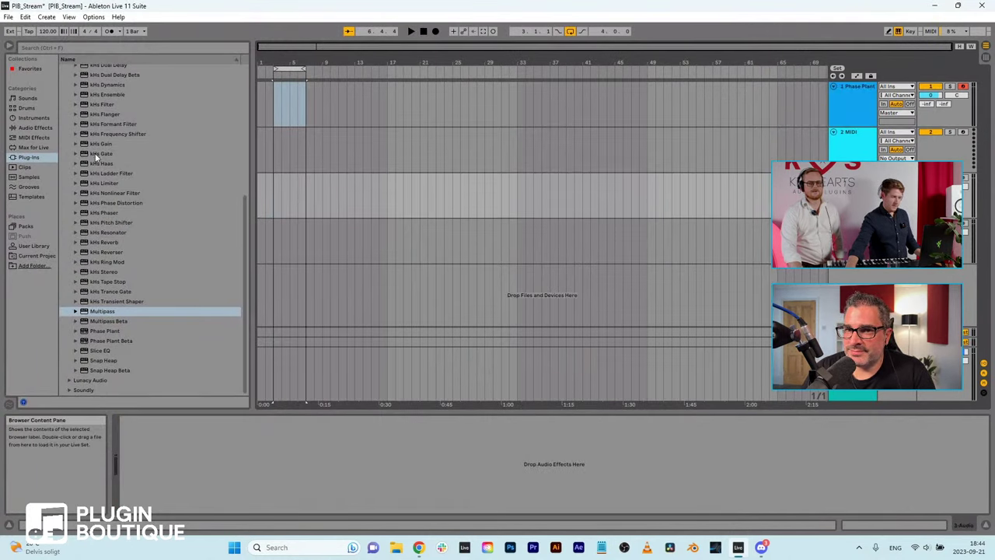
scroll(99, 158, up, 2)
scroll(98, 154, up, 4)
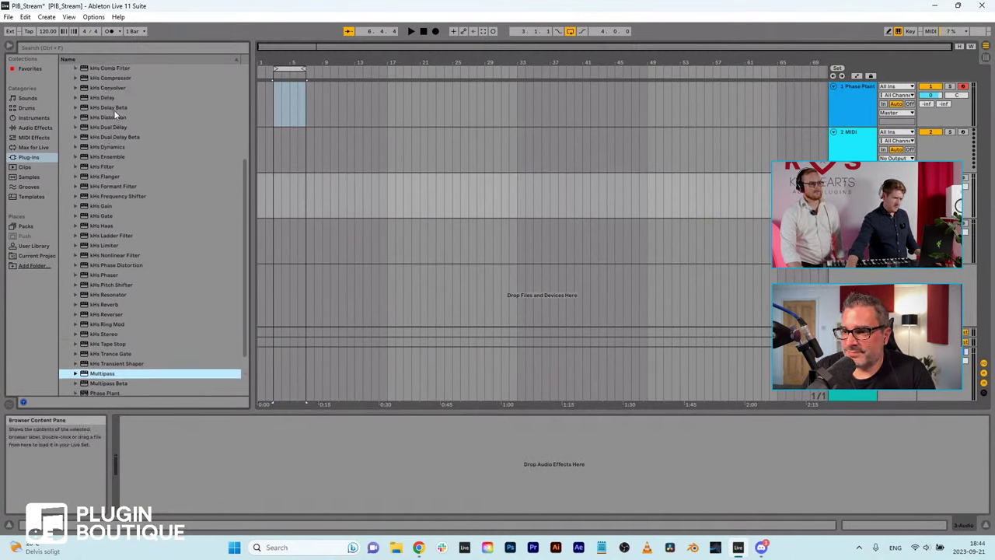
scroll(148, 253, up, 10)
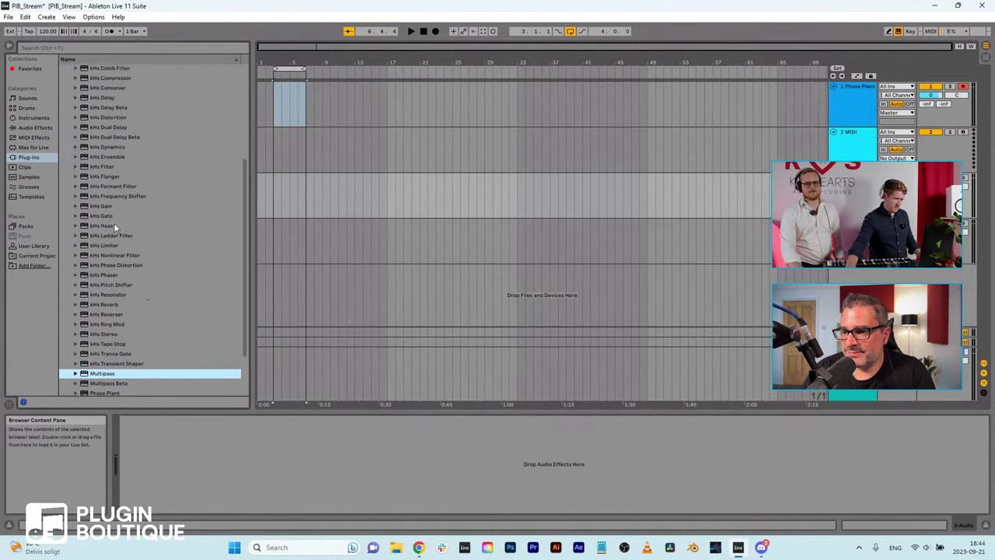
drag(121, 102, 219, 497)
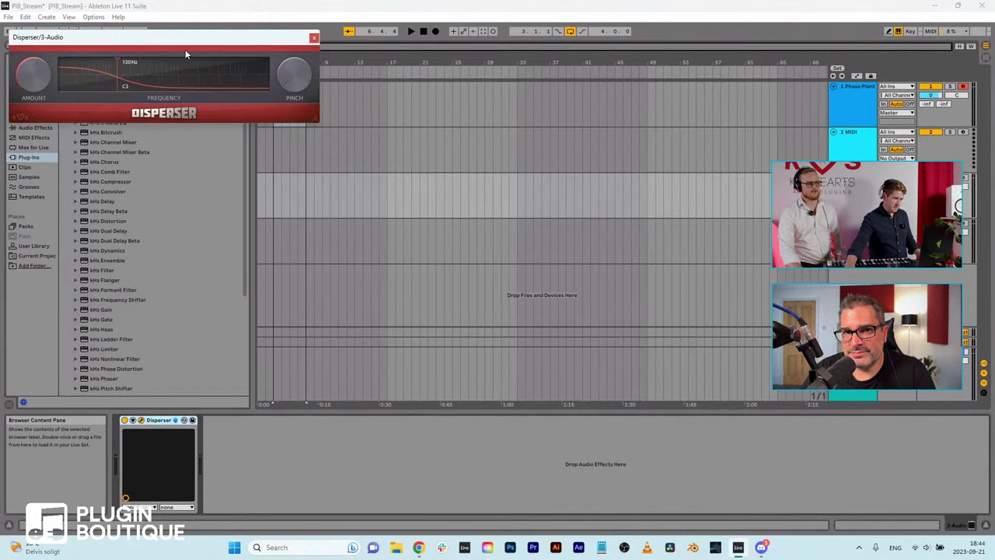
double_click(108, 114)
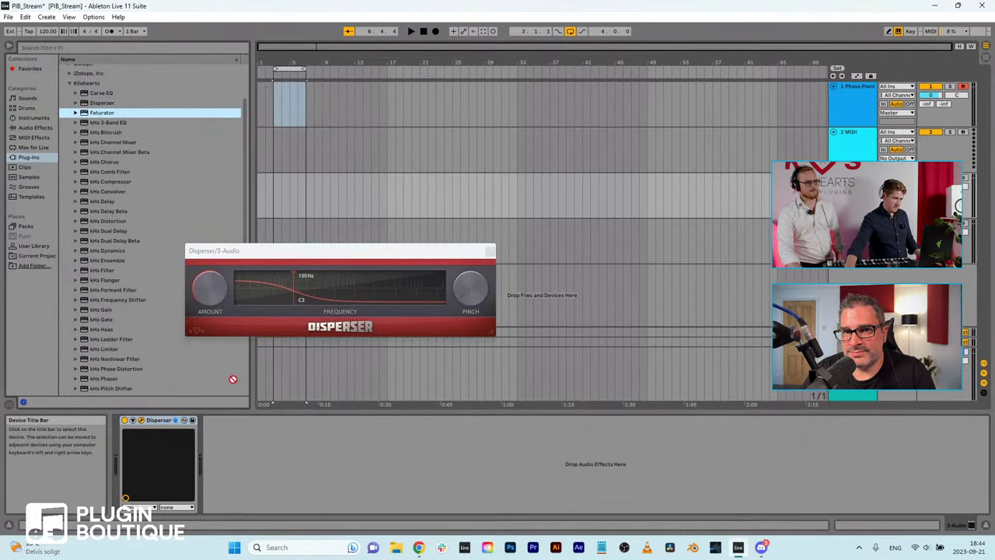
Step: Enlarge the Disperser and Faturator windows and arrange them one above the other
drag(358, 259, 679, 162)
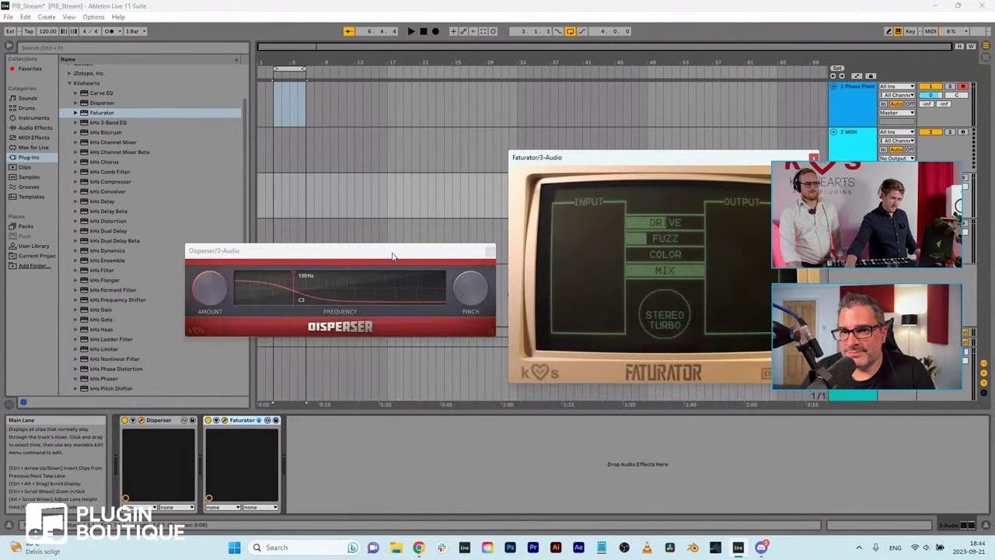
drag(392, 257, 227, 87)
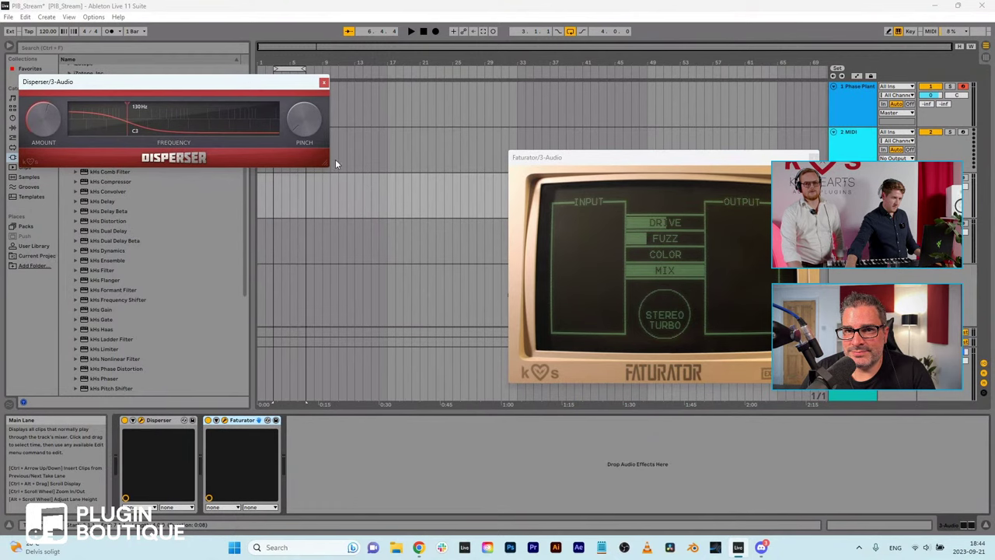
drag(326, 164, 449, 237)
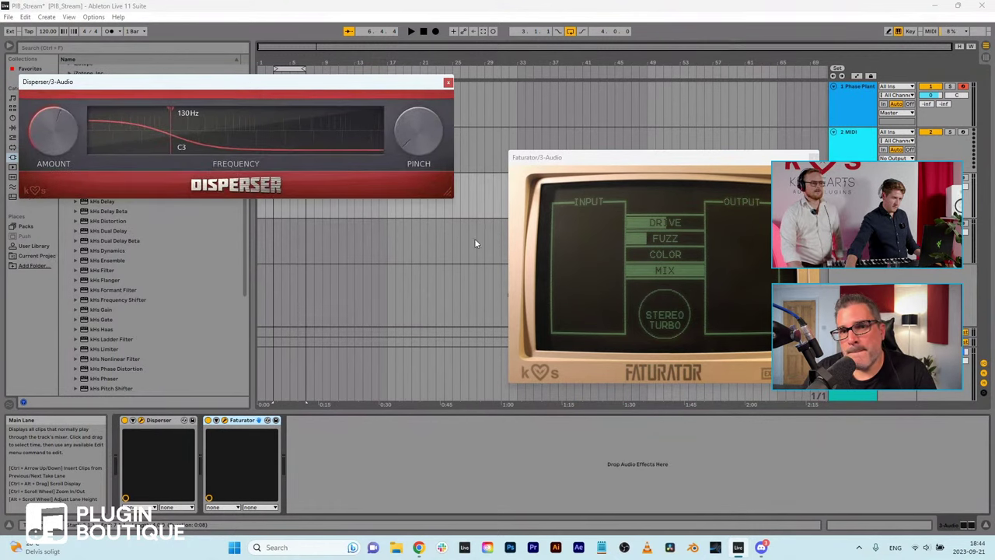
drag(597, 158, 133, 216)
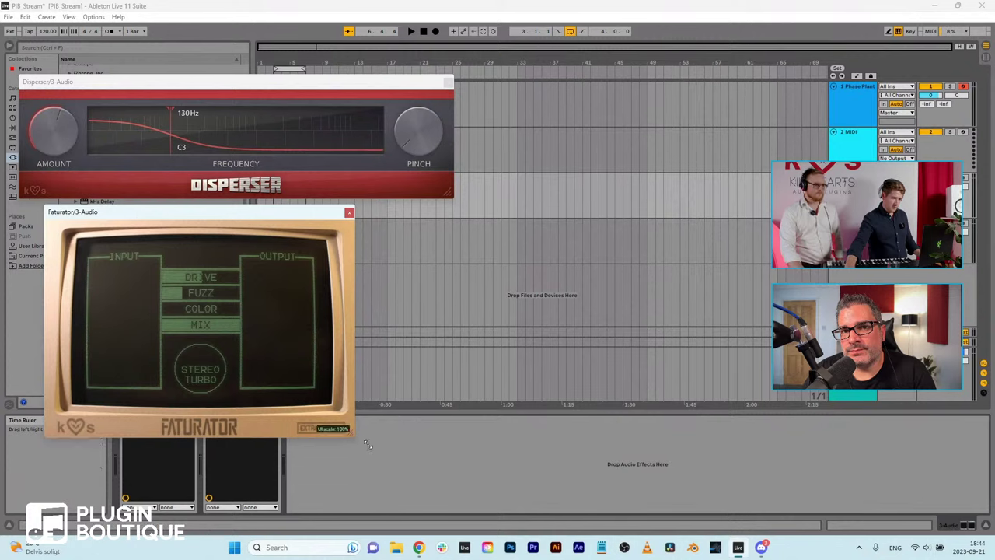
drag(368, 444, 467, 492)
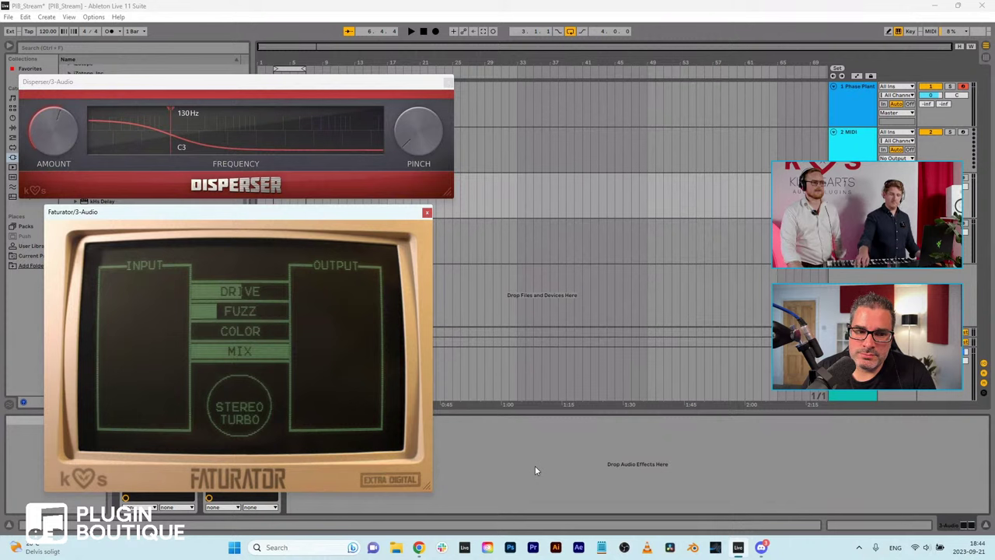
Step: Raise the Disperser's Amount and close both plug-in windows
click(413, 134)
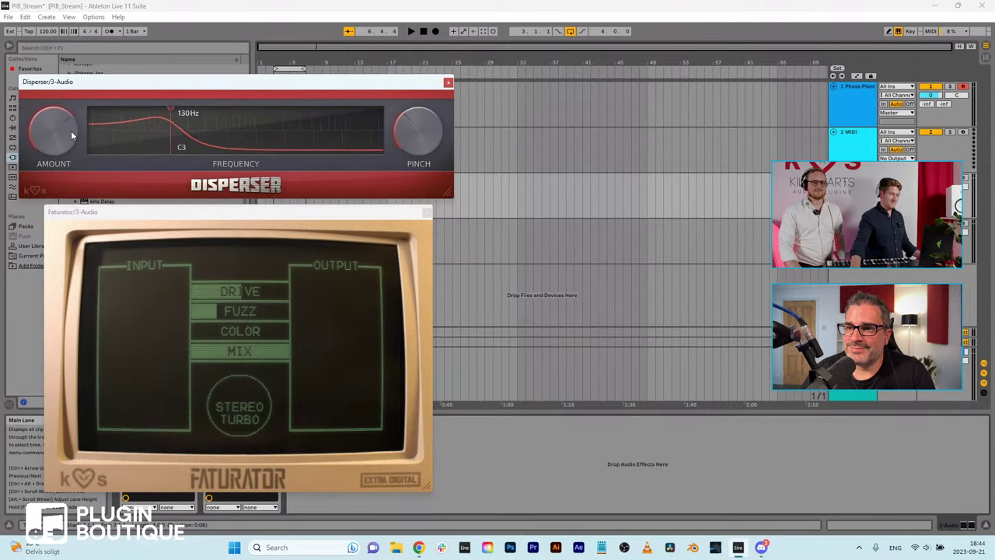
click(447, 82)
click(427, 212)
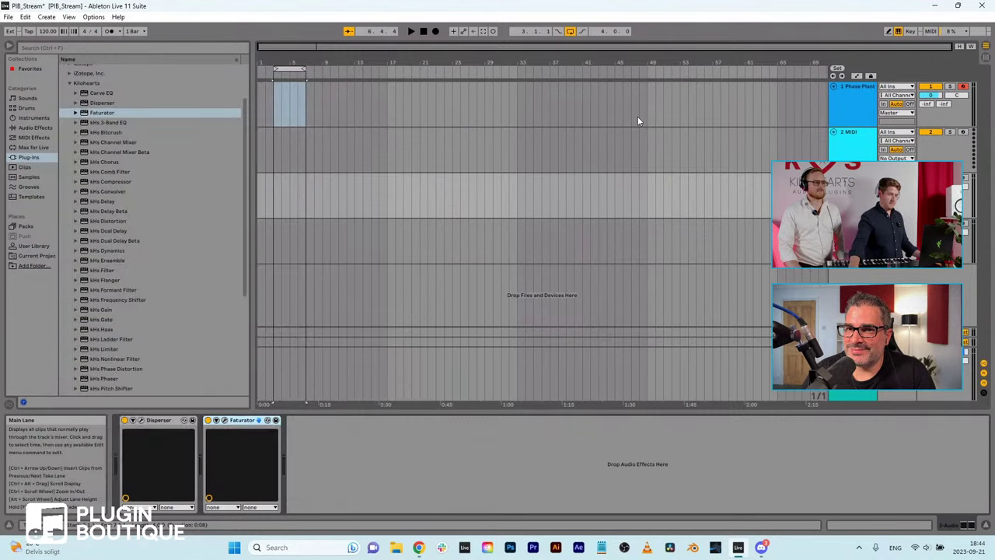
Step: Reopen Phase Plant from track 1, reset it to a blank patch and add a Noise generator
click(839, 82)
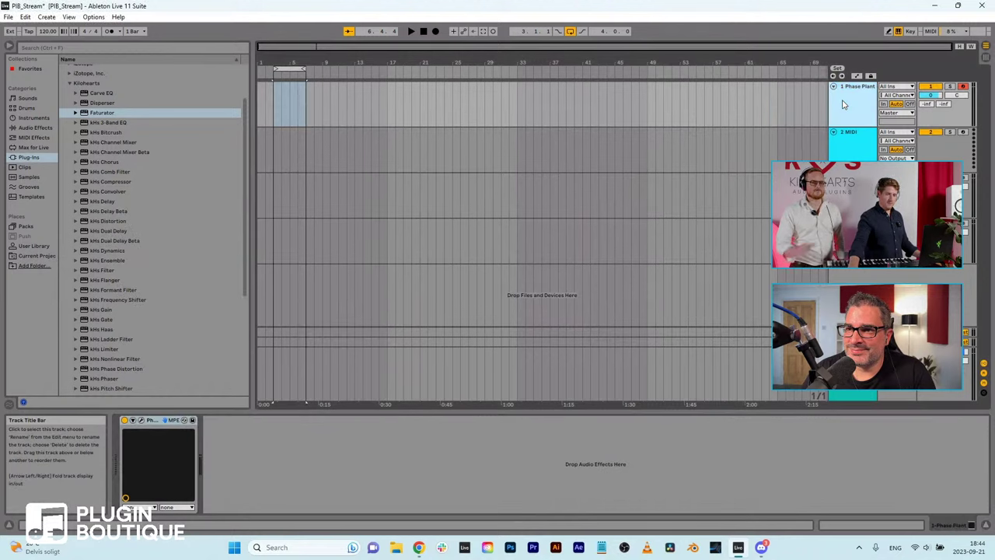
click(141, 420)
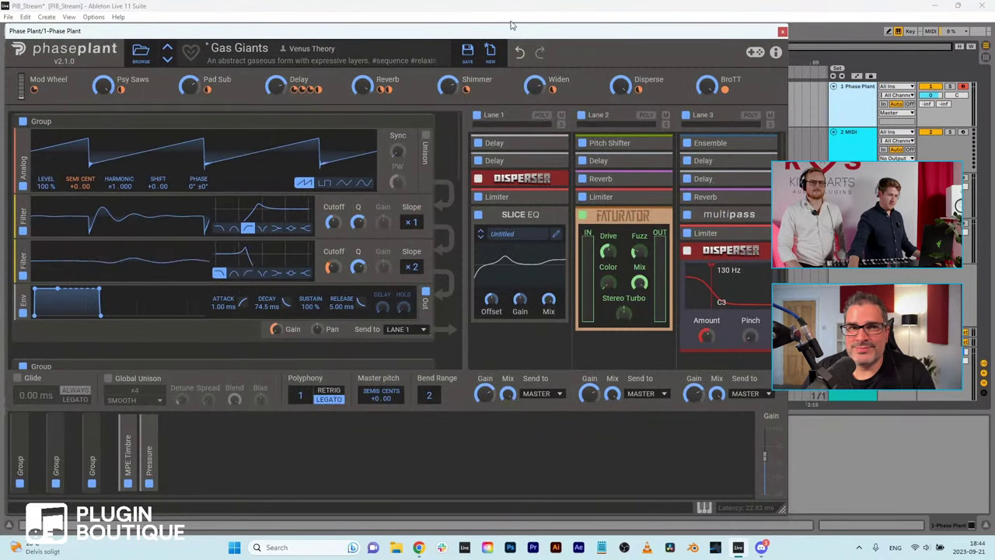
click(490, 51)
click(219, 148)
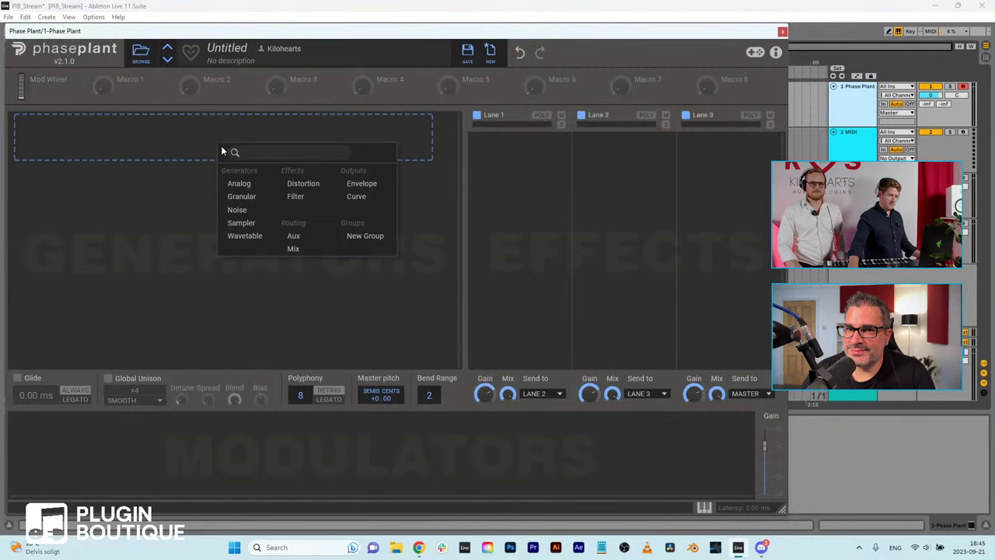
click(245, 208)
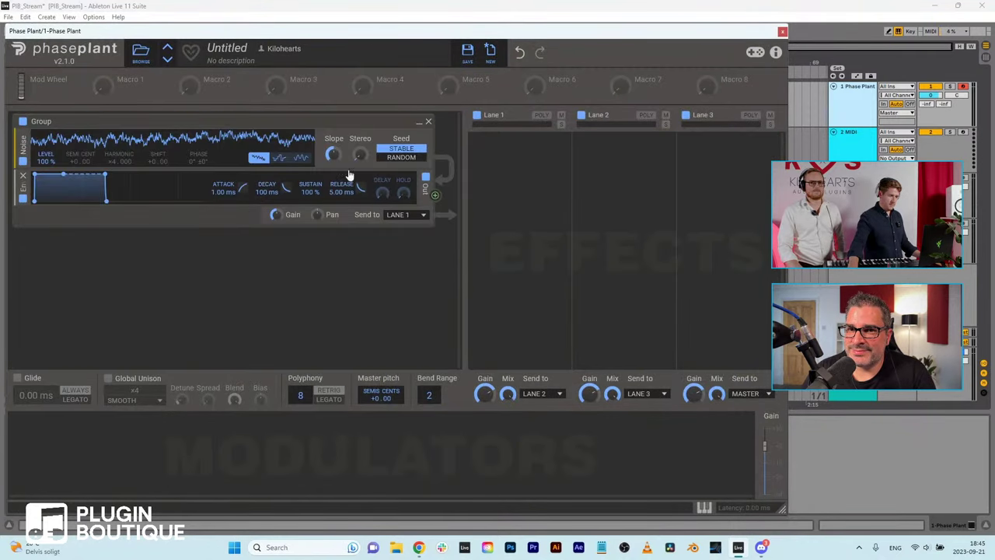
Step: Adjust the Noise generator's Slope and try modulating the generator with a new Envelope modulator set to 0% sustain
drag(328, 160, 331, 152)
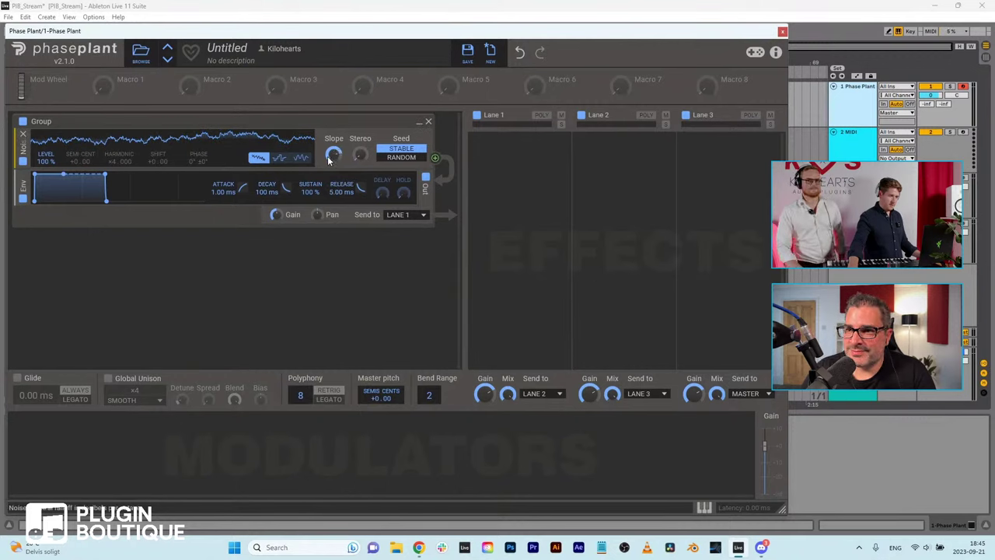
click(99, 465)
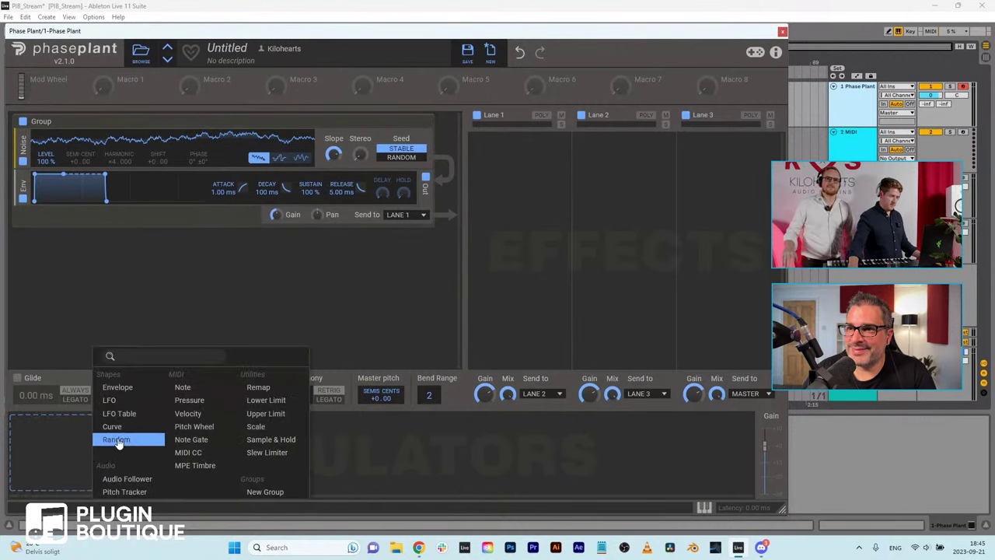
click(120, 382)
drag(149, 482, 148, 513)
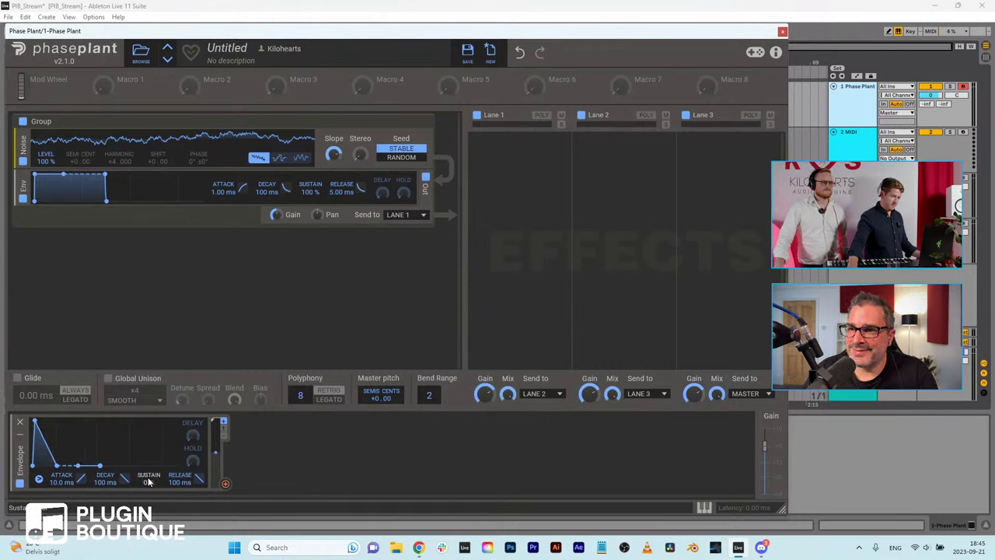
drag(226, 485, 230, 469)
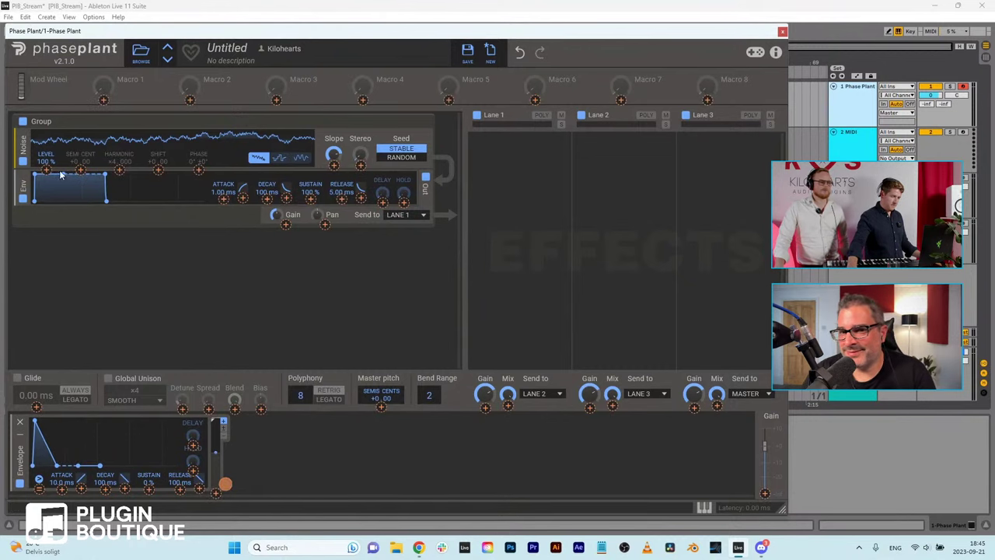
drag(194, 177, 439, 159)
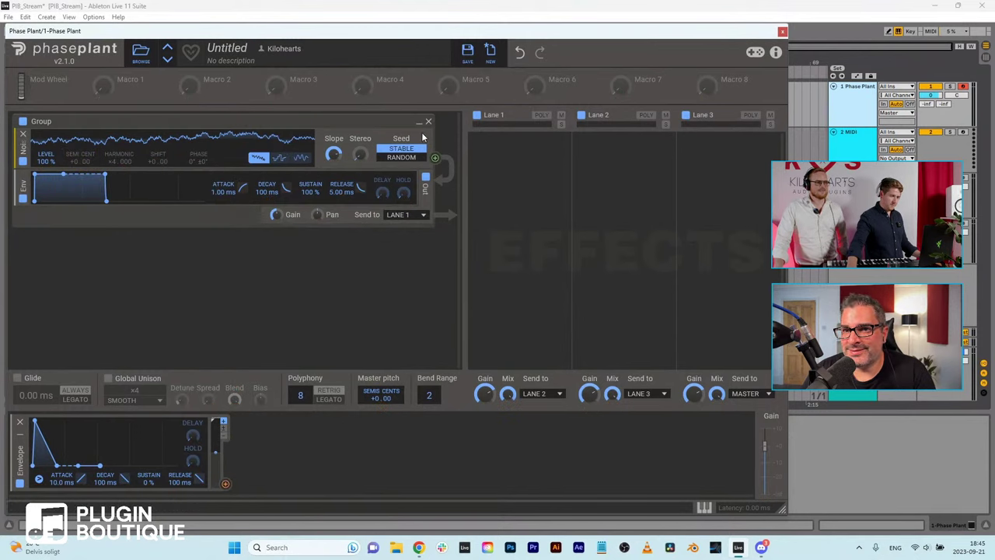
Step: Remove the Noise generator and add a Sampler generator above the output envelope in its place
click(24, 135)
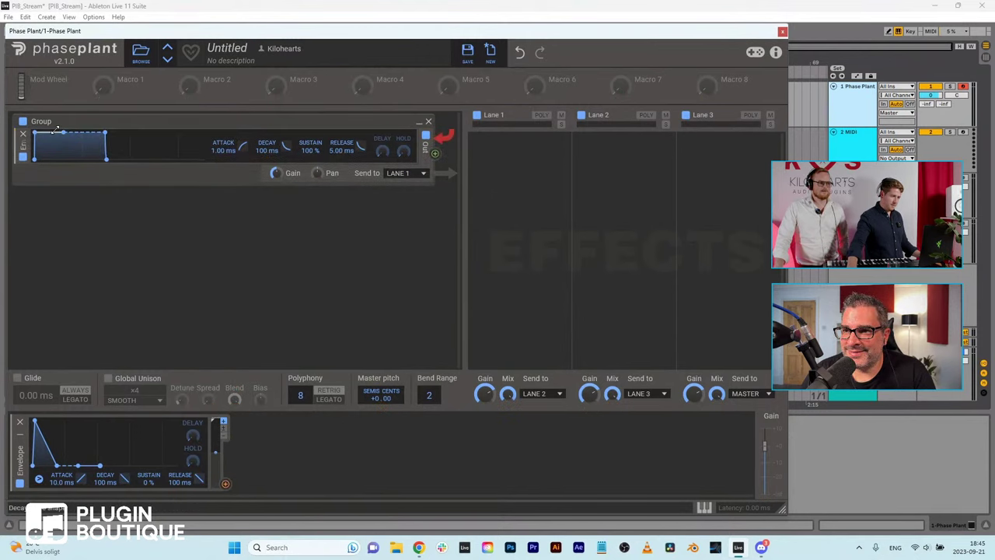
drag(60, 132, 122, 125)
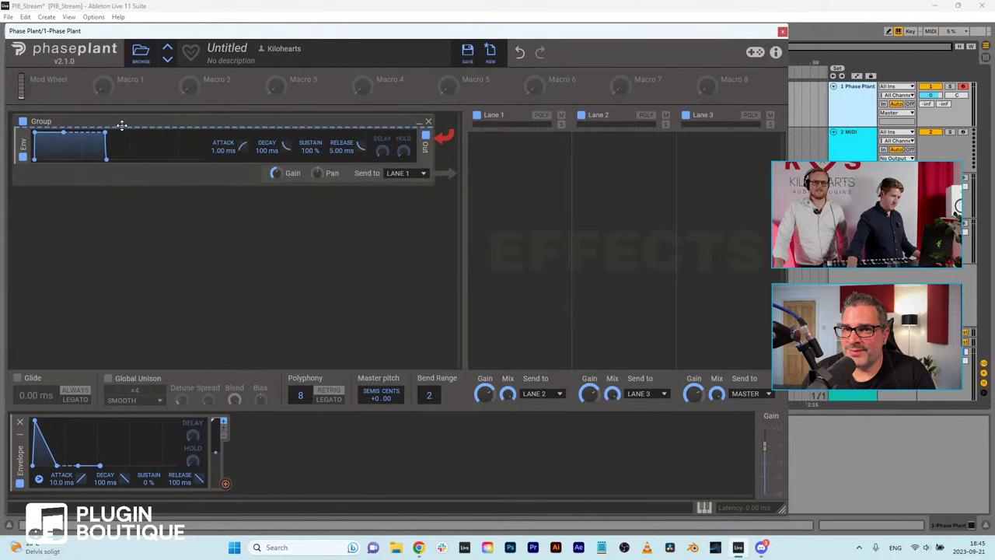
right_click(122, 129)
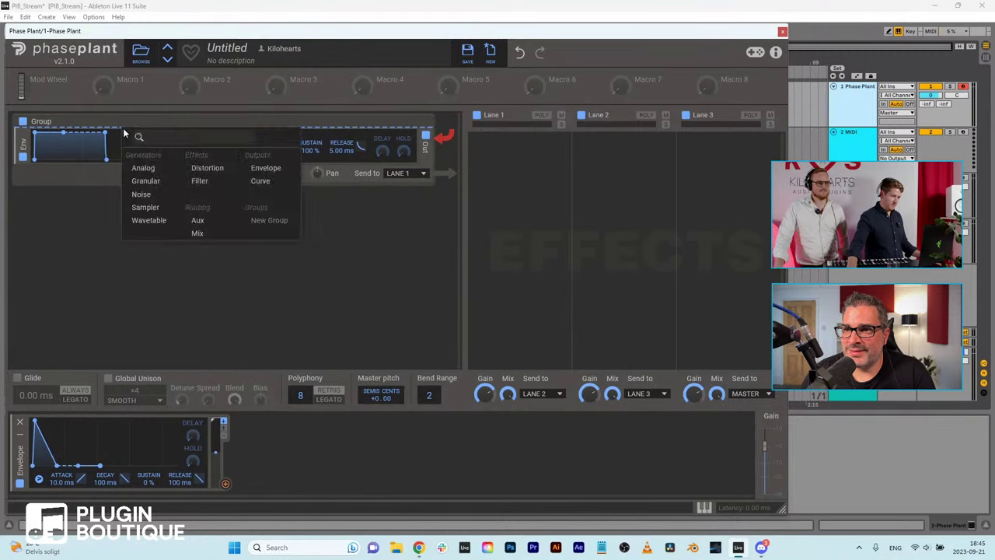
click(144, 208)
Step: Load the factory sample Kick 1 from Alfheim's Drums Acoustic folder into the Sampler and close the sample browser
click(258, 184)
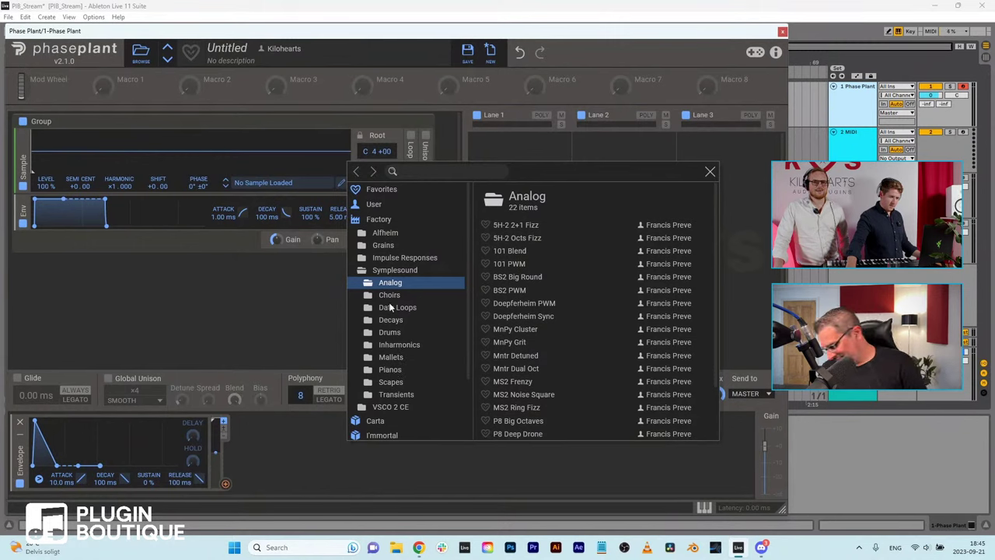
click(385, 232)
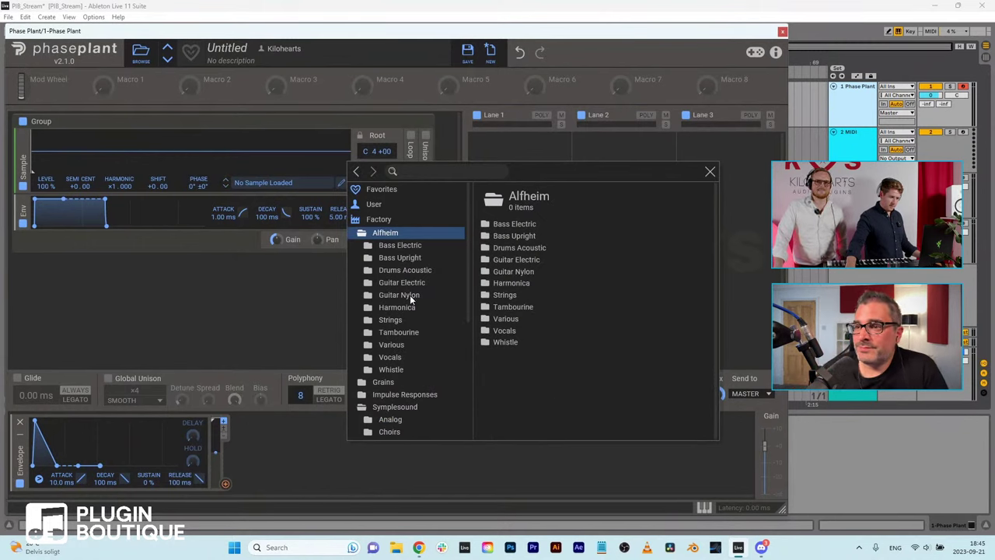
click(403, 270)
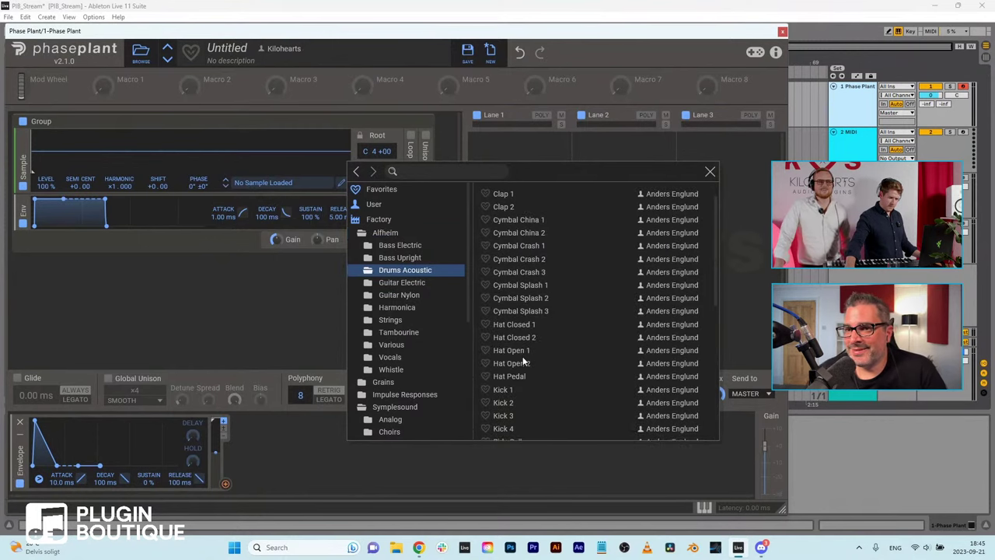
scroll(497, 327, down, 3)
click(498, 328)
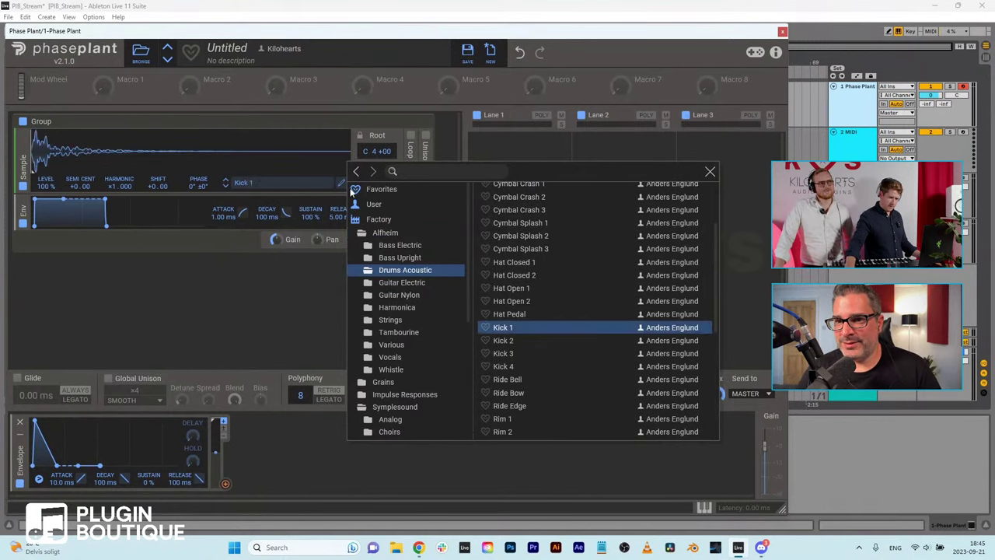
click(197, 124)
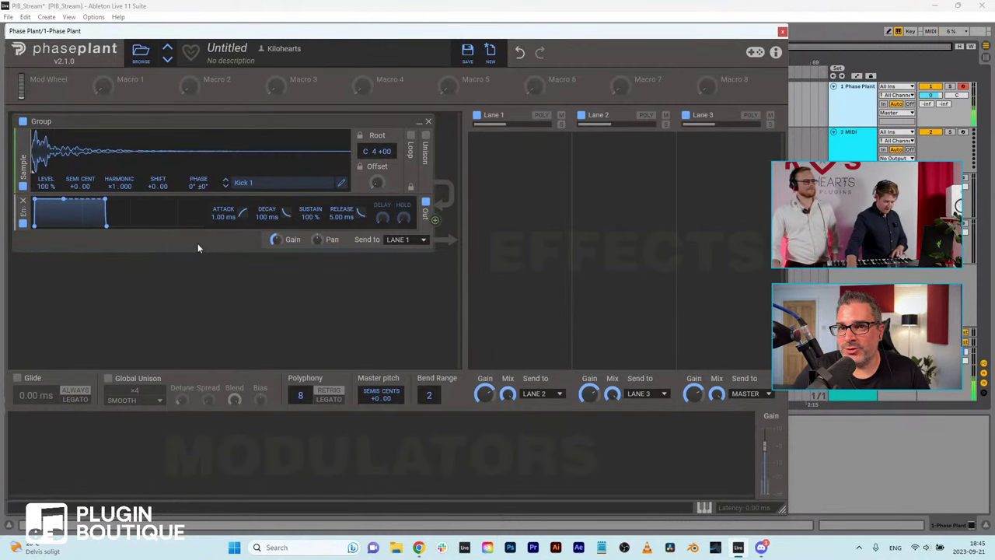
Step: Add the premium Disperser effect to Lane 1
click(529, 187)
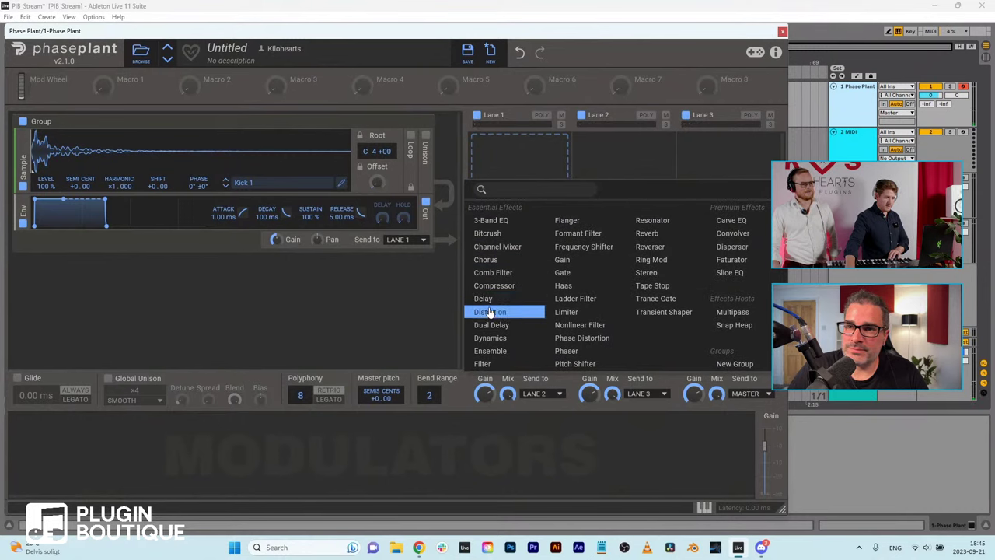
click(731, 247)
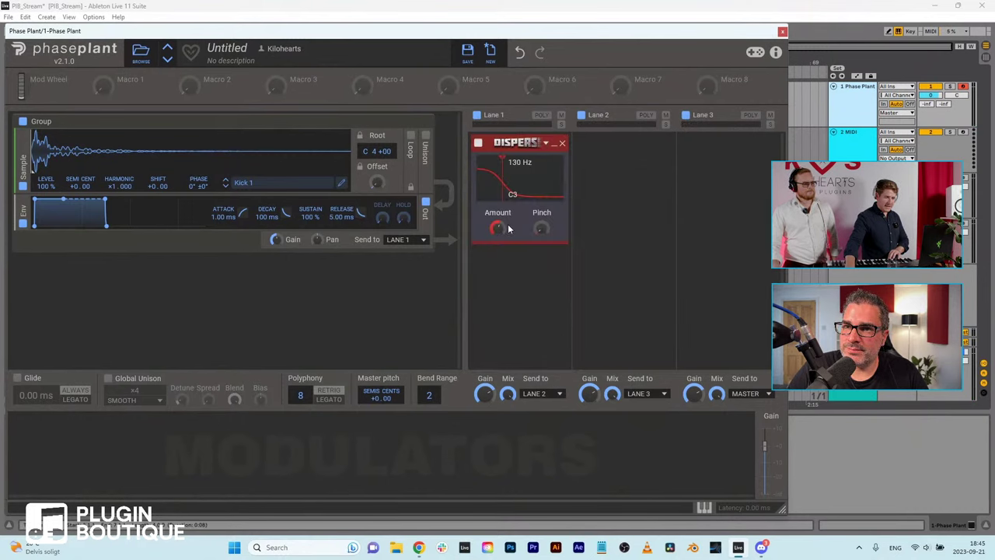
Step: Raise the Pinch of the Disperser in Lane 1, and bypass the effect
drag(542, 230, 543, 221)
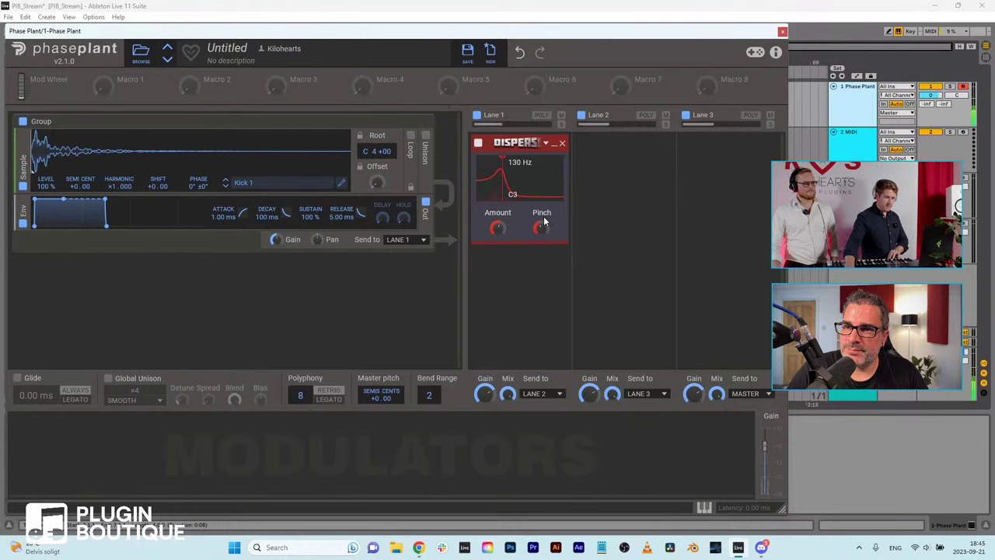
click(477, 142)
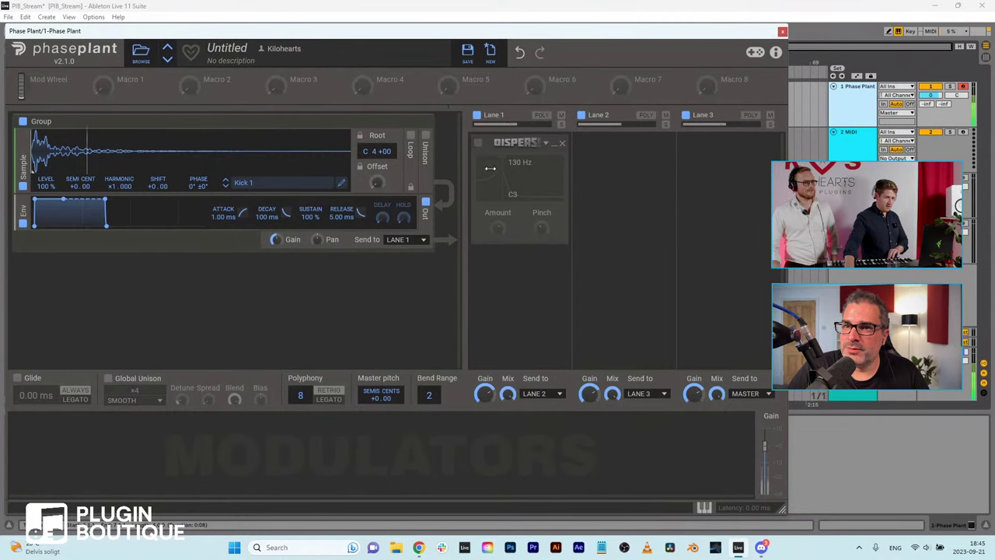
drag(490, 151, 596, 185)
Step: Add a Gain effect to Lane 3 and set it to +7.33 dB
click(695, 191)
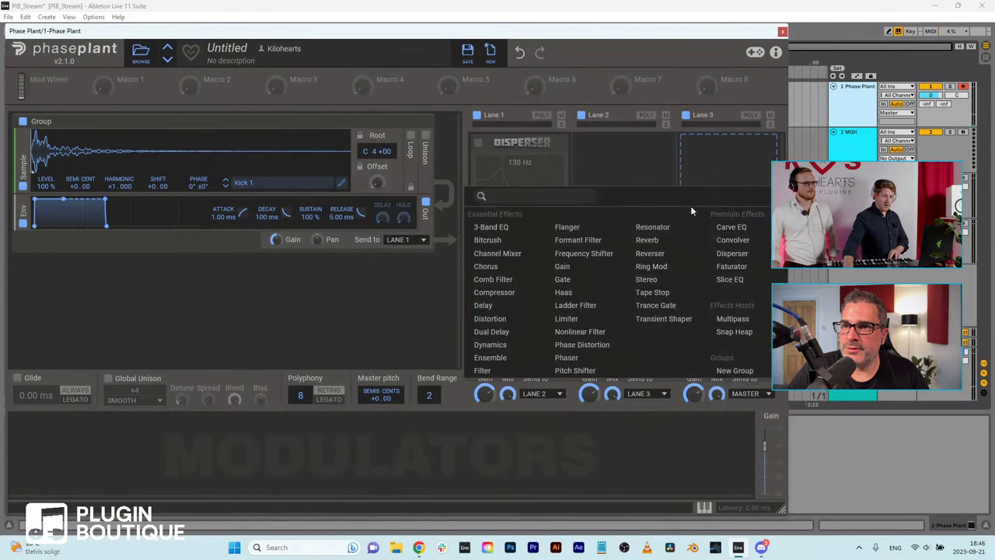
click(563, 266)
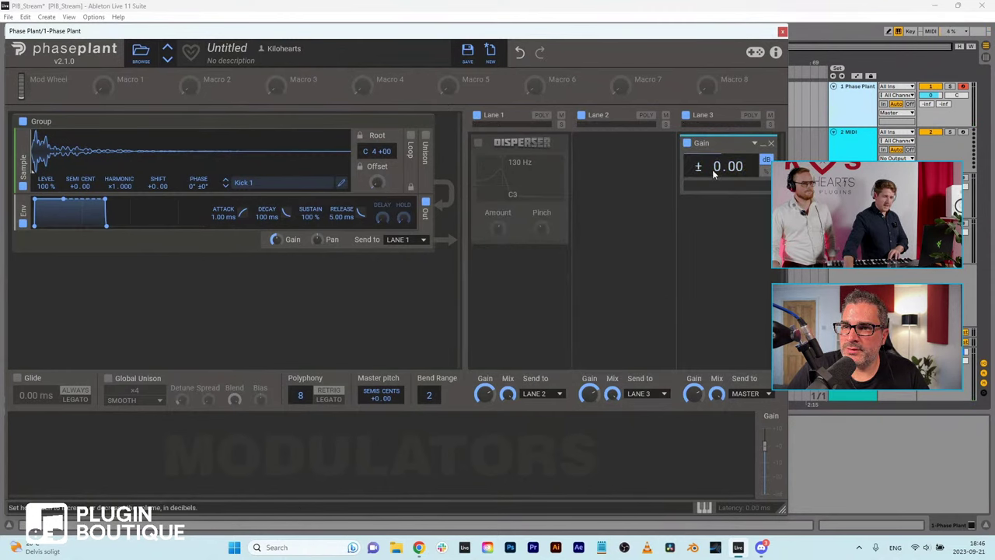
drag(712, 169, 679, 181)
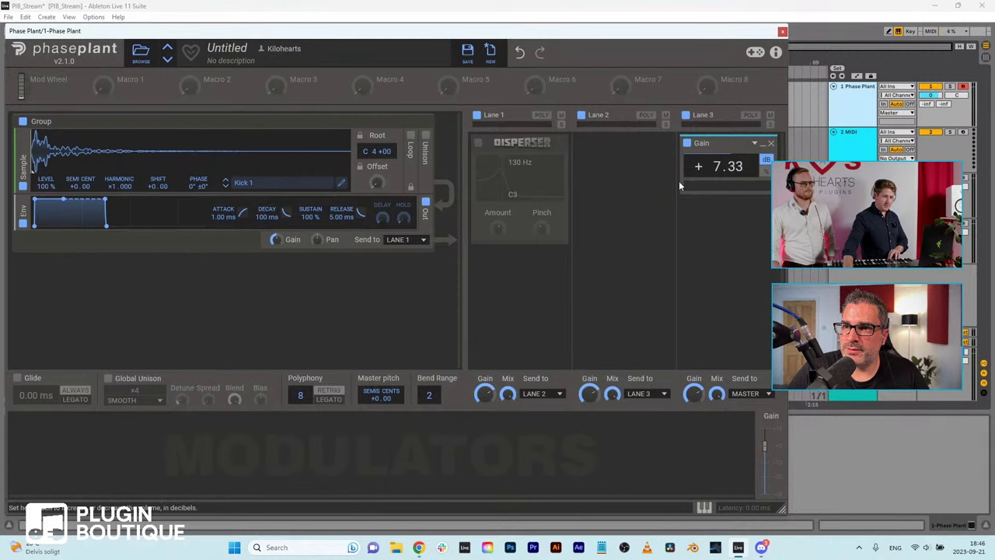
Step: Compare the sound with Disperser enabled and bypassed, and remove both the Gain and Disperser effects
click(478, 143)
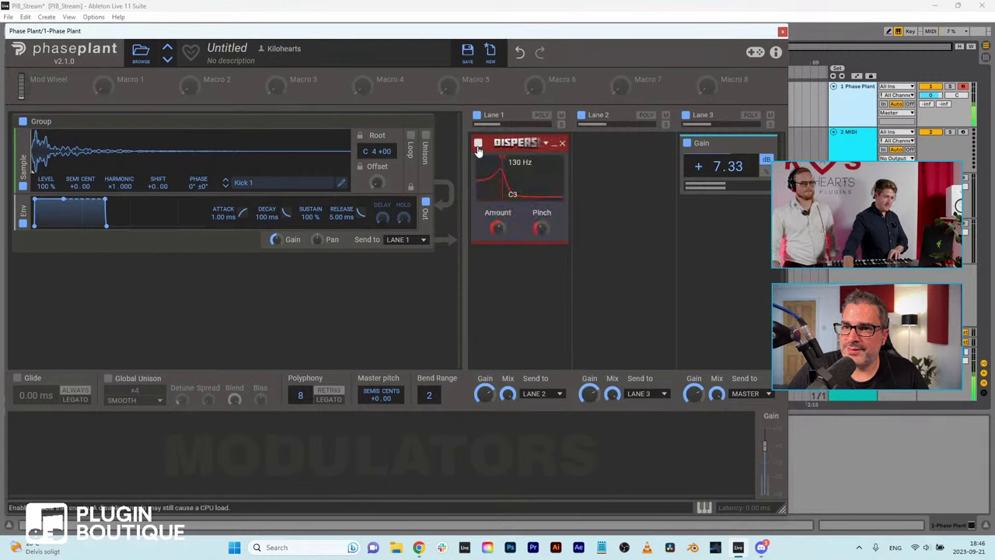
click(478, 143)
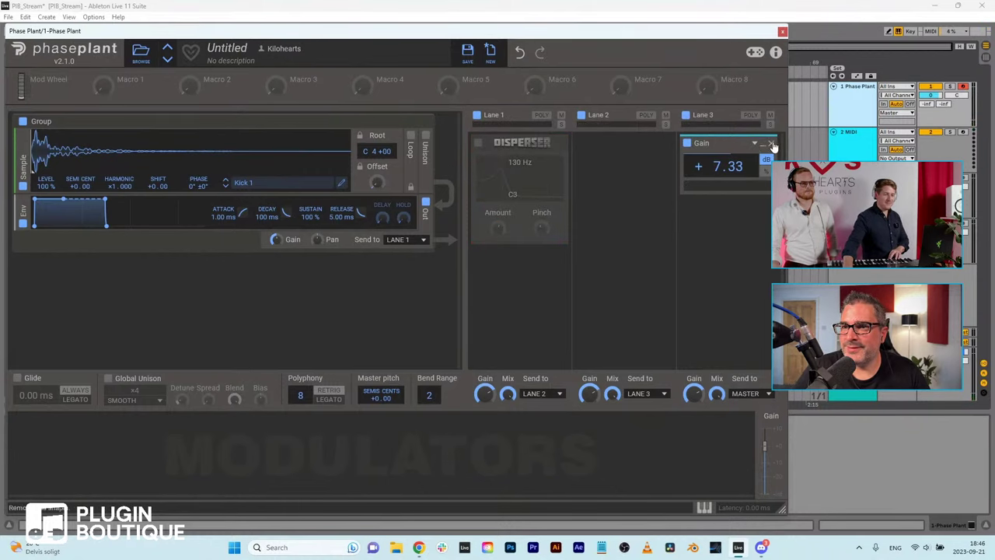
click(771, 145)
click(561, 144)
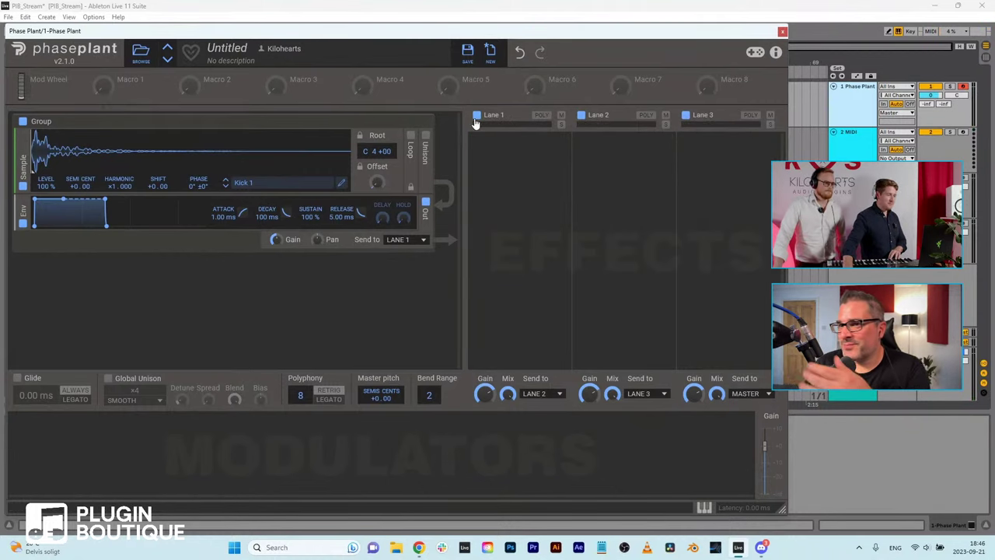
Step: Audition the expressive presets Heliocentric, Going Galactic, Gas Giants and Gas Cloud, and load Expressive Cello
click(428, 121)
click(141, 52)
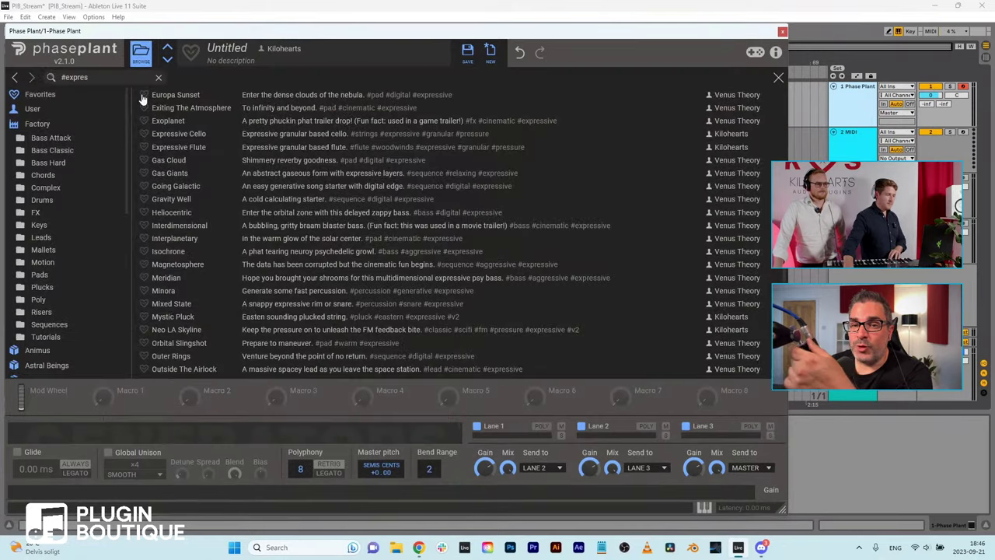
click(180, 212)
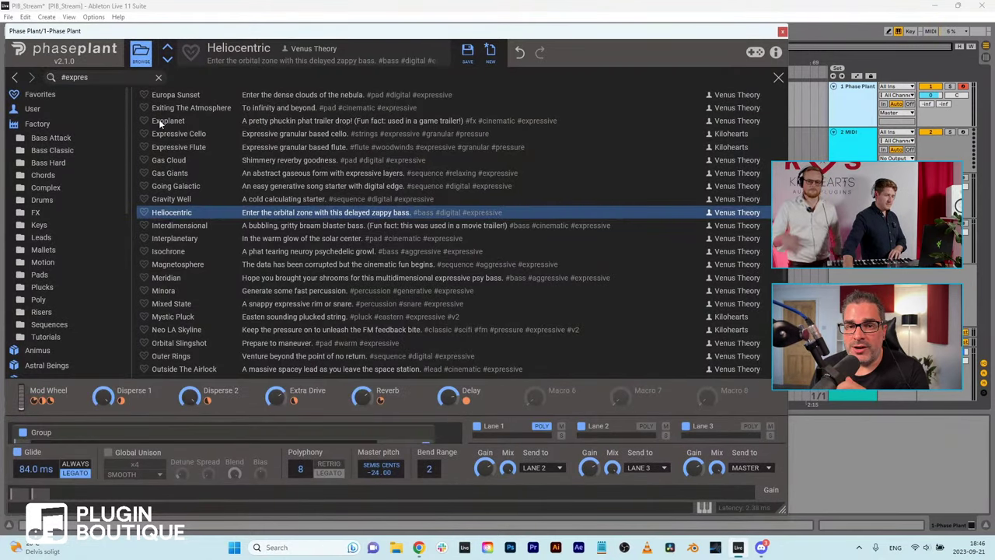
click(178, 188)
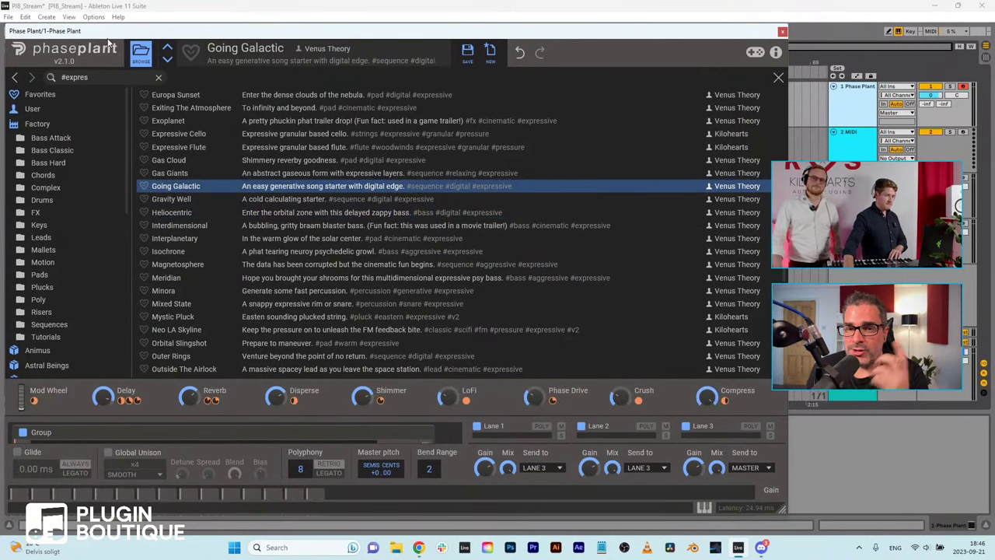
click(171, 172)
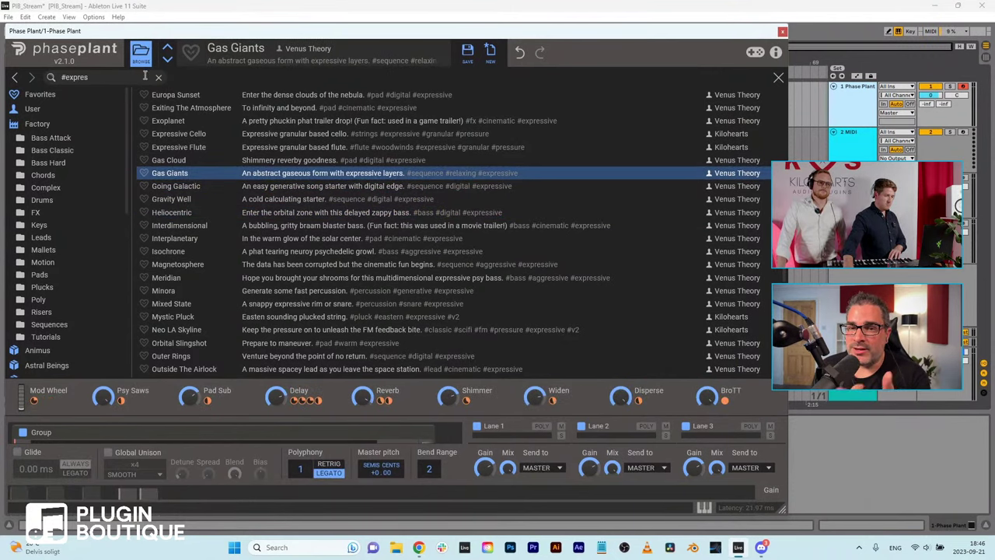
click(183, 160)
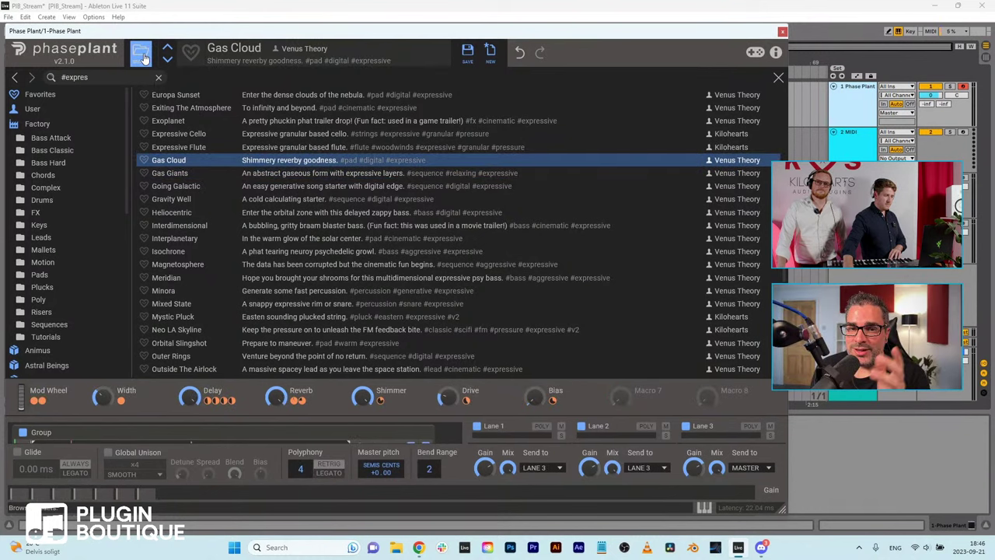
double_click(192, 134)
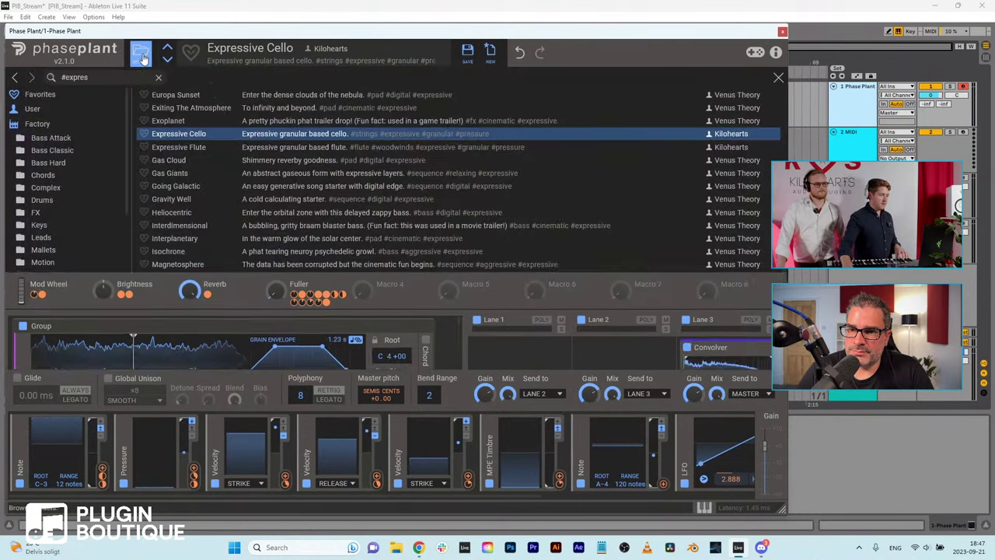
Step: Clear the preset search filter and open the Cirrus bank in the preset browser
click(141, 51)
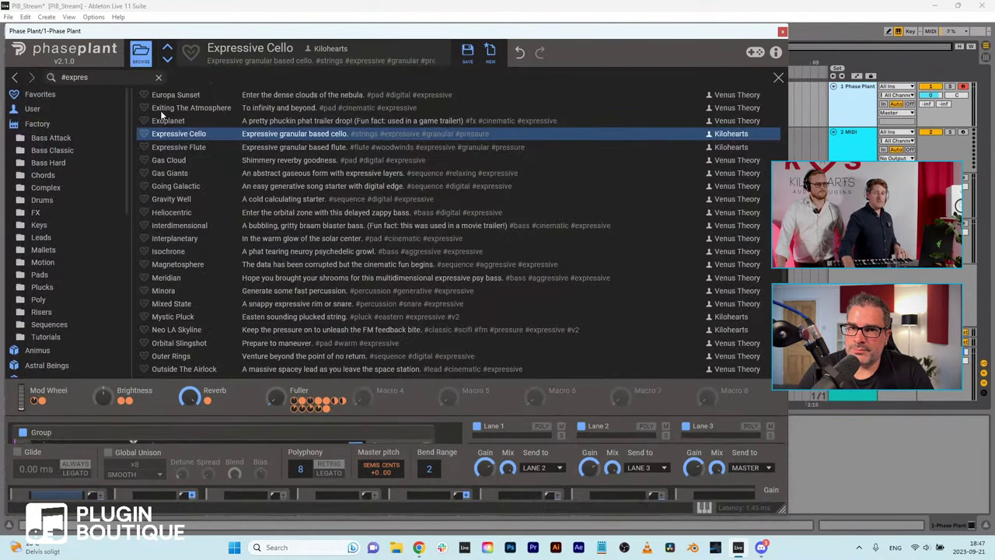
scroll(47, 133, down, 3)
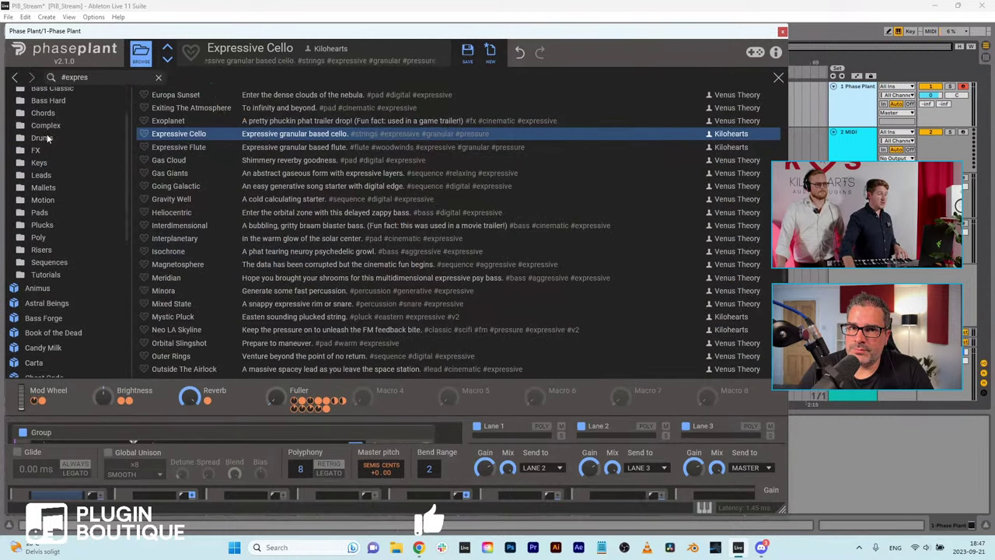
click(159, 77)
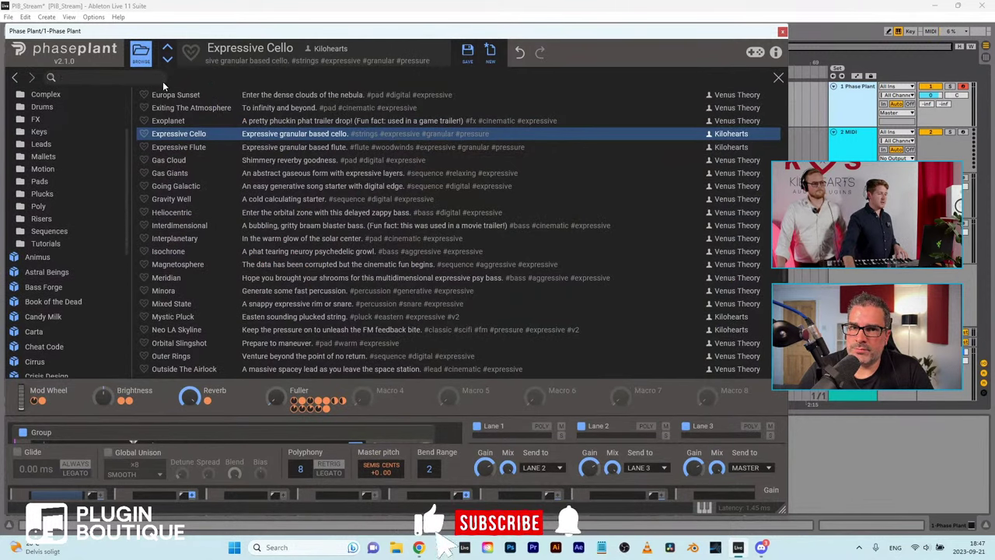
scroll(86, 134, up, 3)
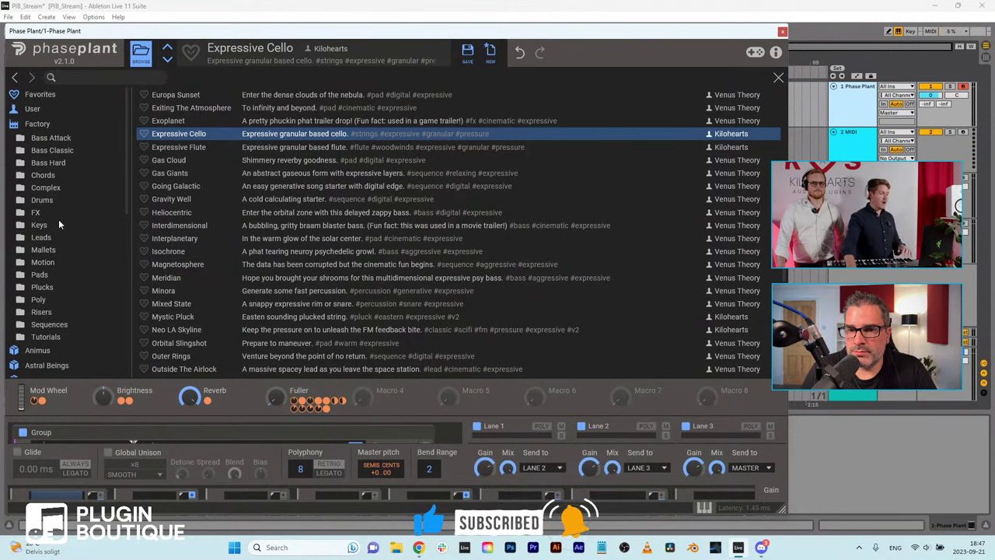
scroll(58, 219, down, 3)
scroll(55, 225, down, 3)
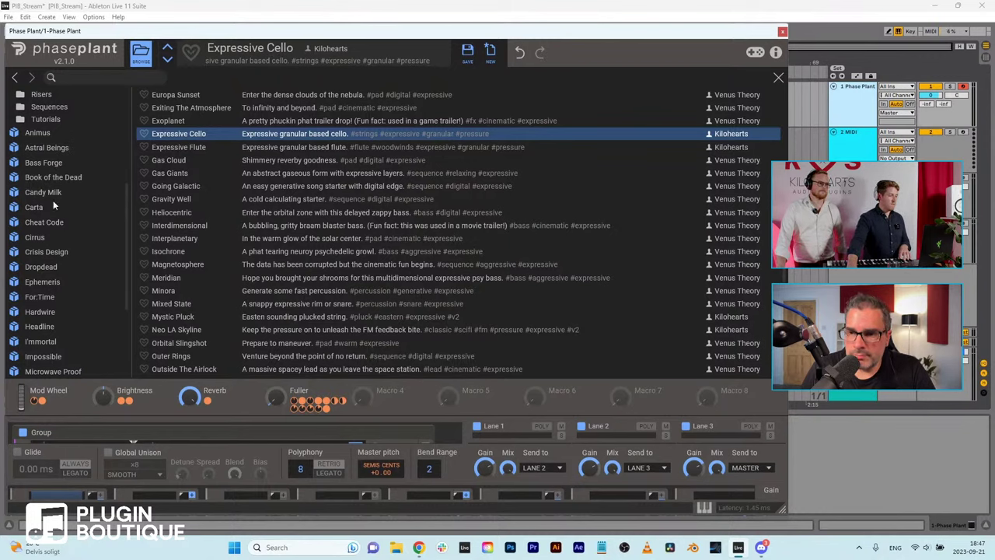
click(39, 240)
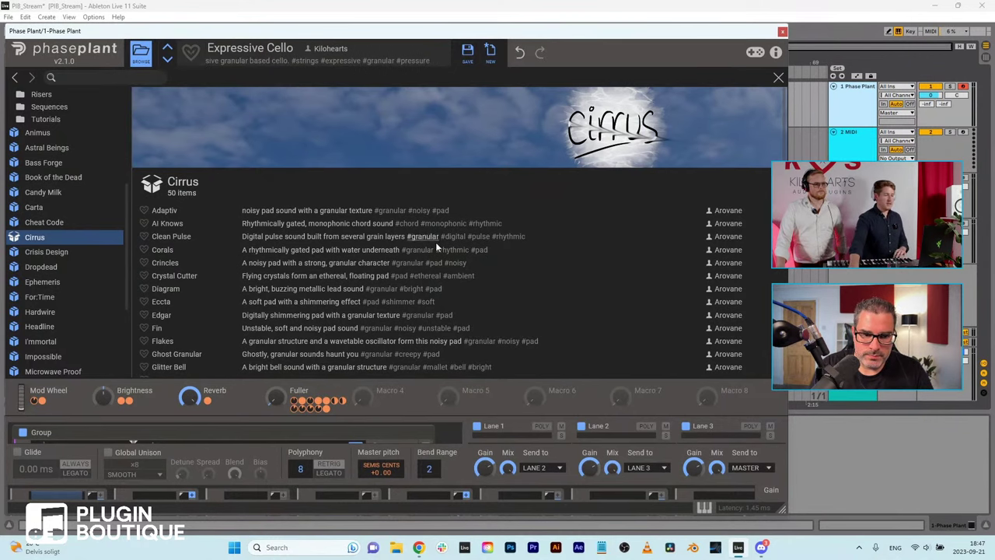
Step: Load the Meever preset from the Cirrus bank and close the preset browser
scroll(436, 245, down, 2)
scroll(432, 261, down, 9)
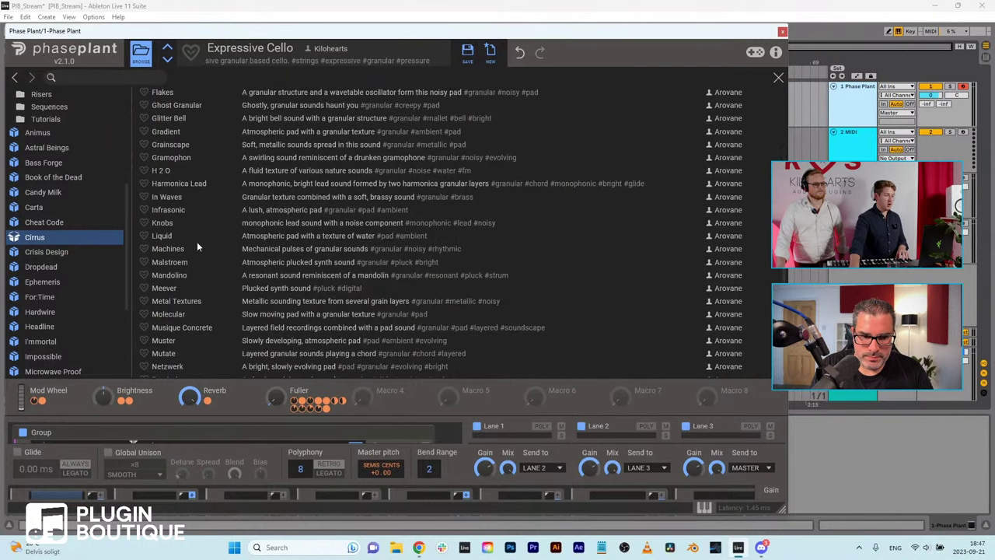
scroll(242, 245, down, 4)
scroll(196, 277, up, 6)
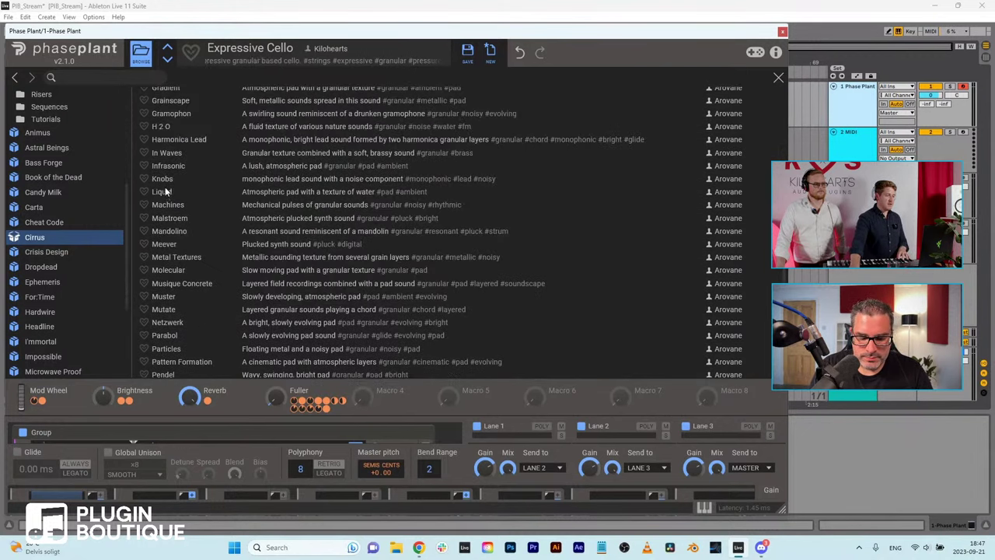
click(170, 245)
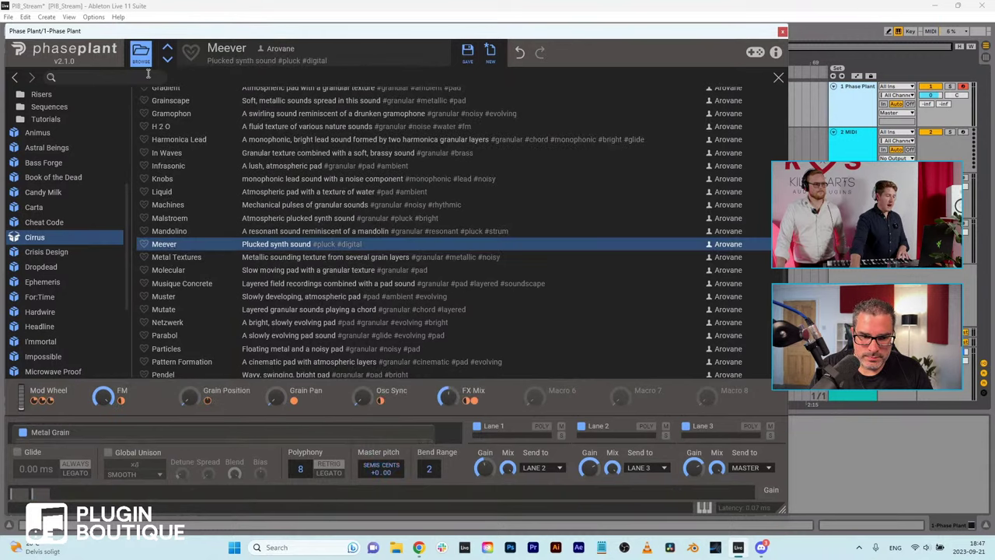
click(140, 53)
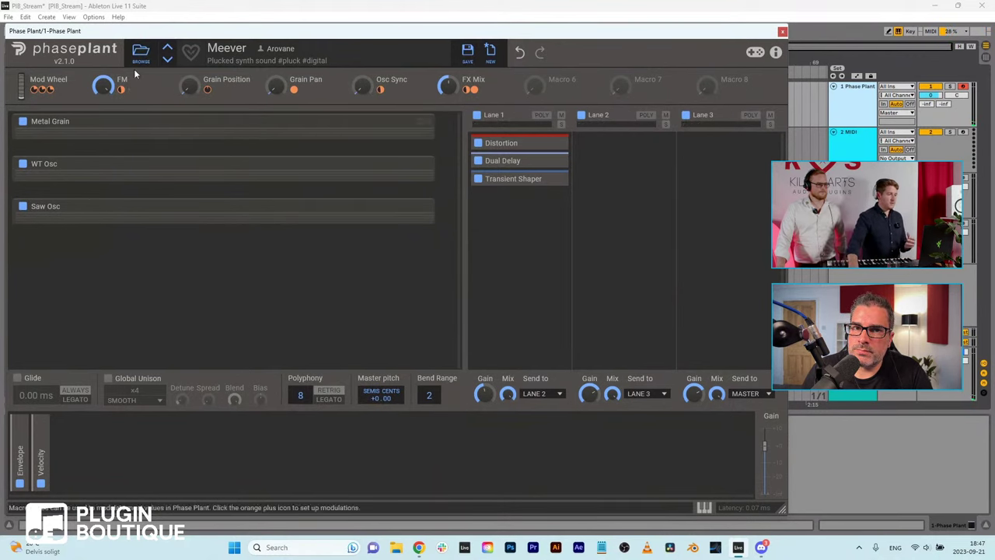
Step: Look through the Neverland, Polychrome, New London, Headline and For:Time banks in the preset browser, and close it
click(140, 51)
scroll(85, 194, down, 5)
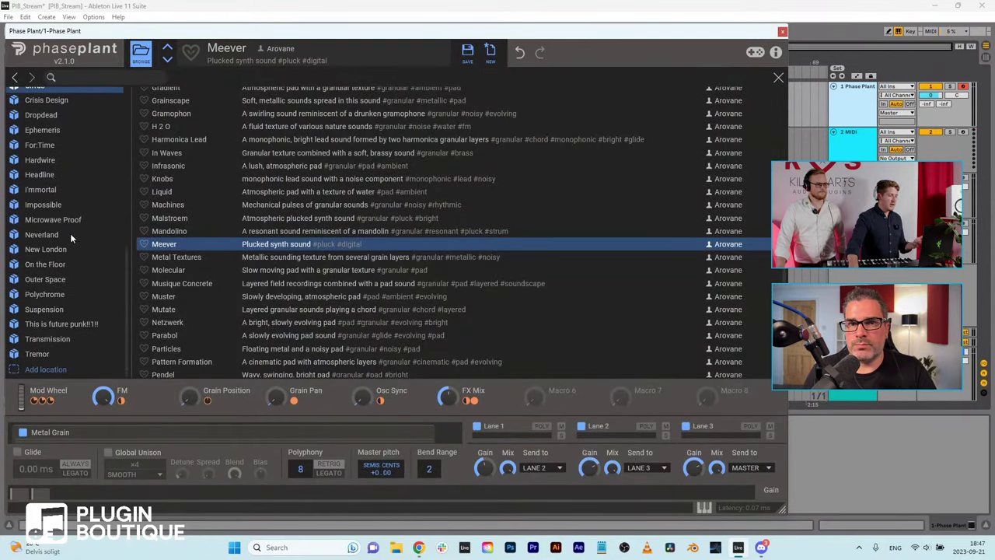
scroll(61, 273, up, 2)
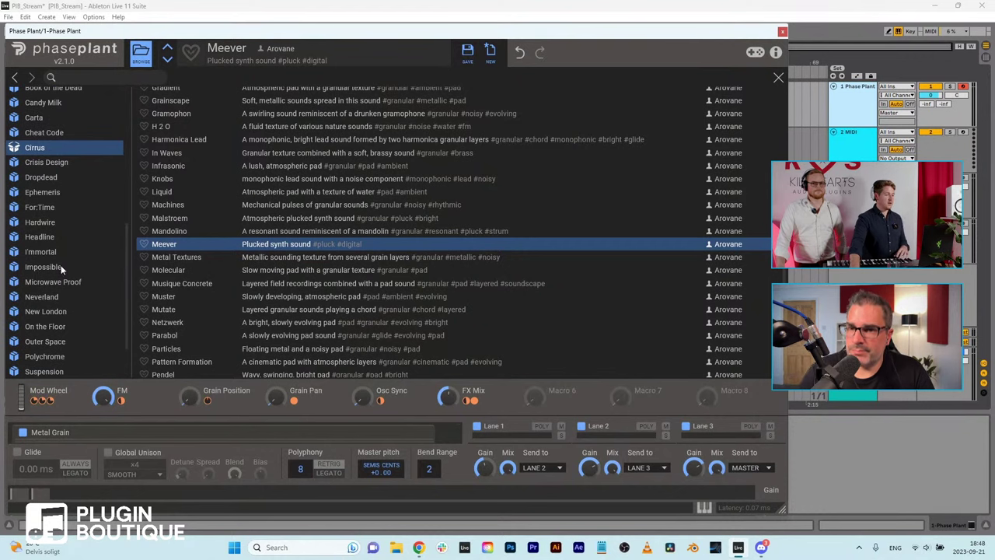
click(45, 297)
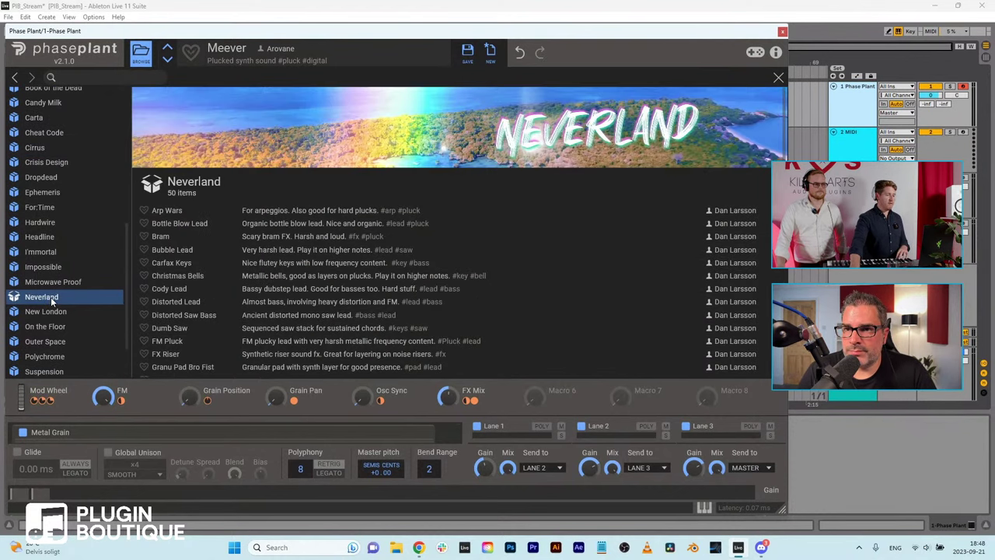
scroll(52, 303, down, 2)
click(52, 299)
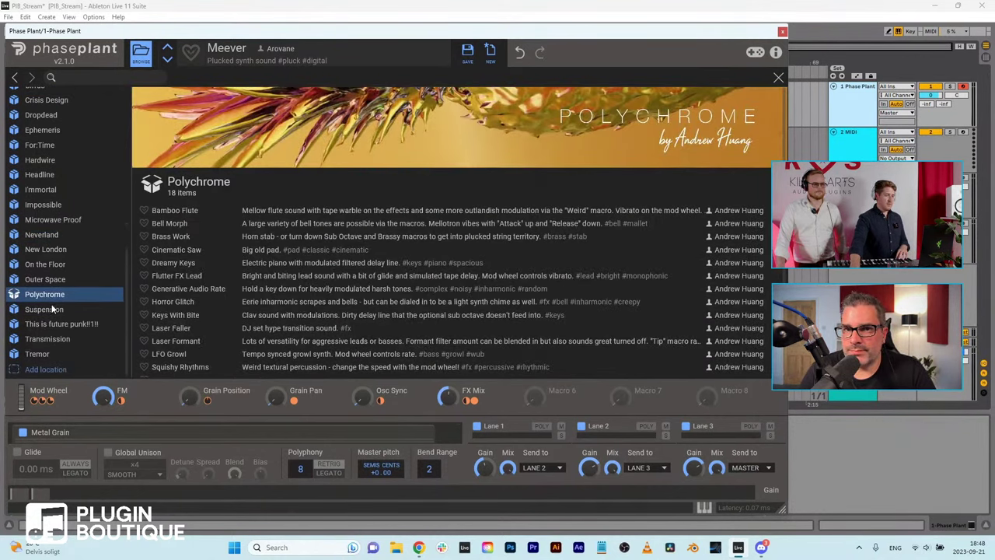
click(45, 249)
scroll(45, 275, up, 2)
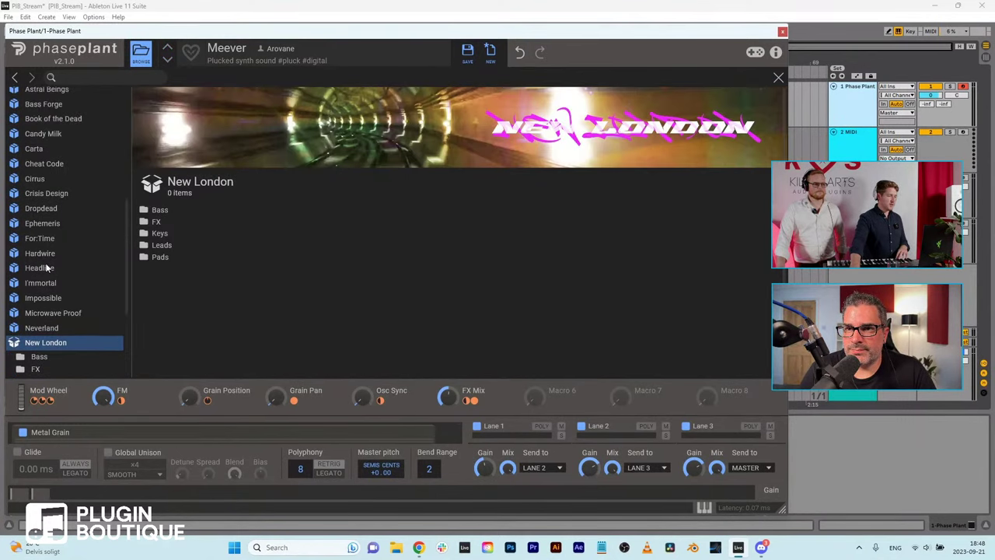
click(40, 267)
click(40, 238)
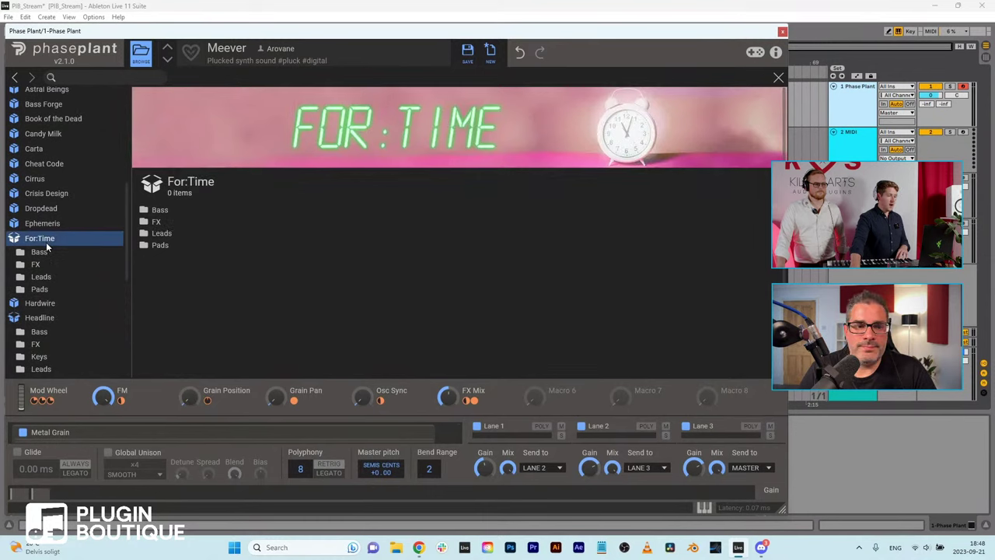
scroll(80, 264, up, 2)
click(134, 50)
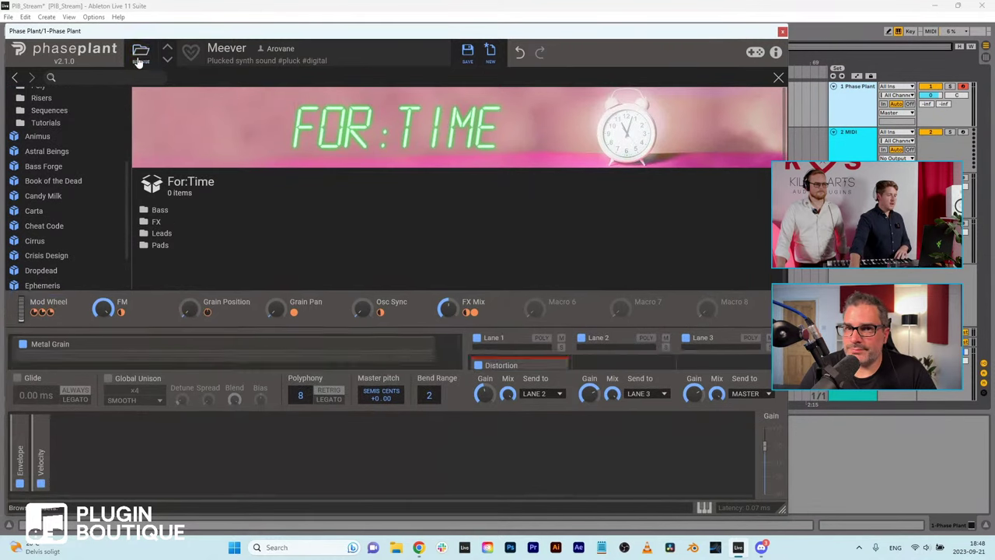
Step: Look through the User presets, load One Sample Bass and close the preset browser
click(138, 51)
scroll(50, 110, up, 8)
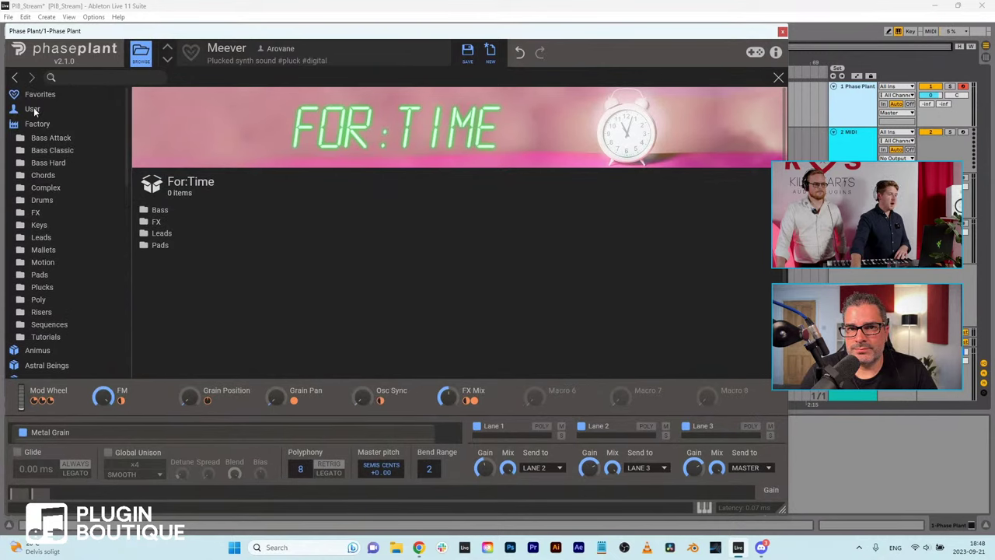
click(33, 110)
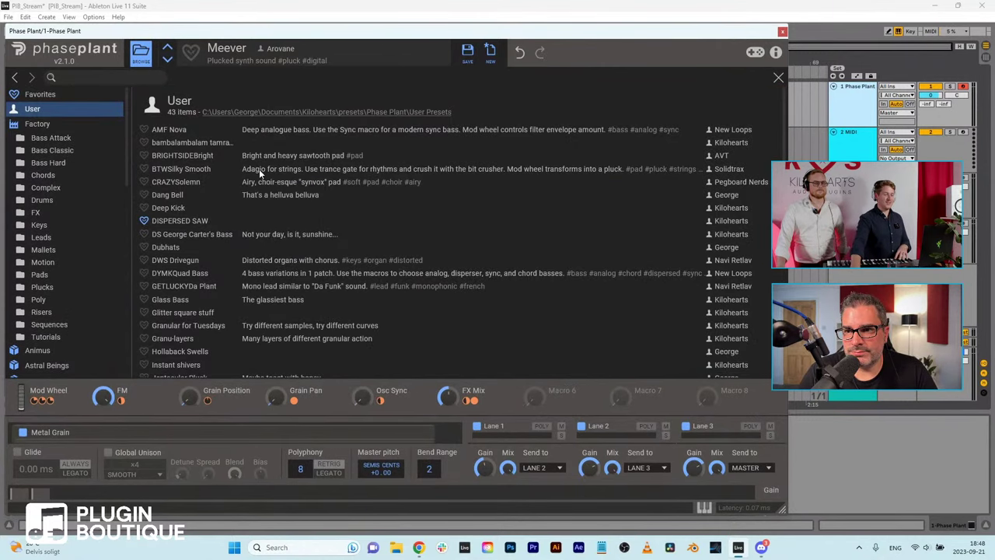
scroll(258, 169, down, 8)
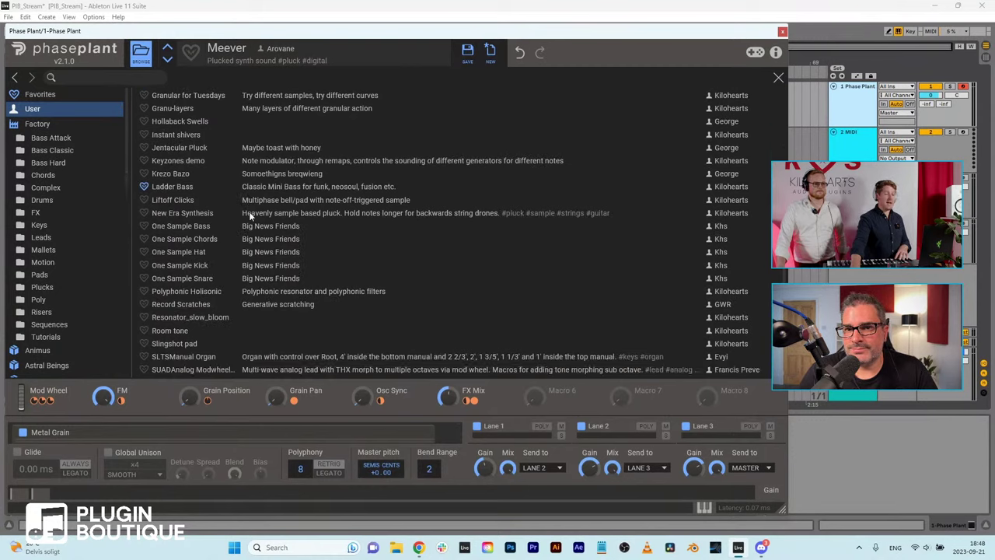
scroll(248, 211, down, 3)
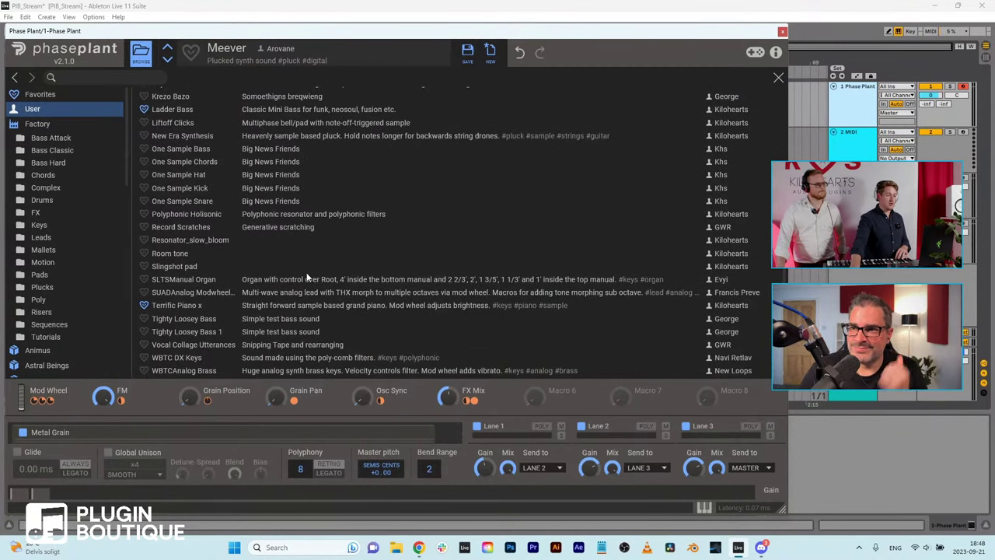
scroll(307, 278, up, 10)
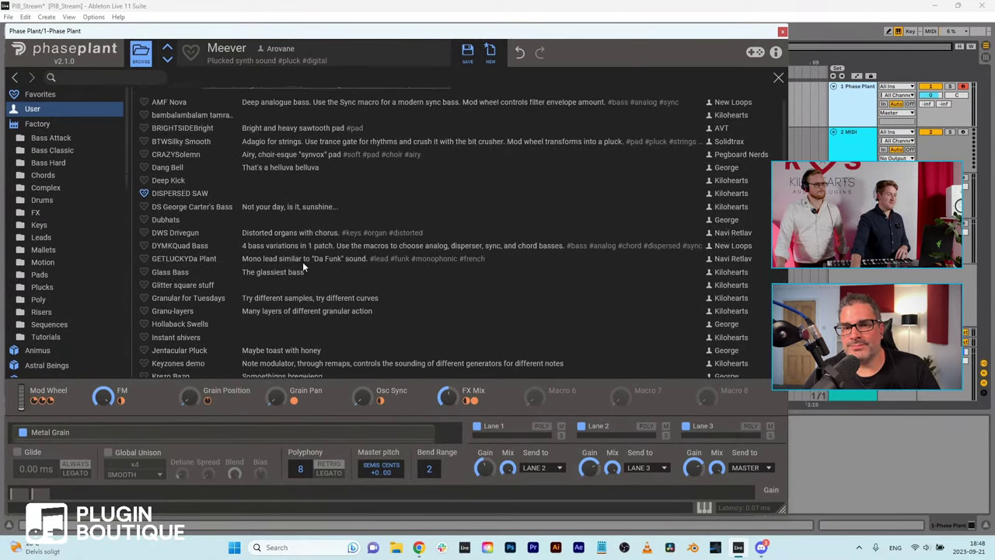
scroll(302, 261, up, 1)
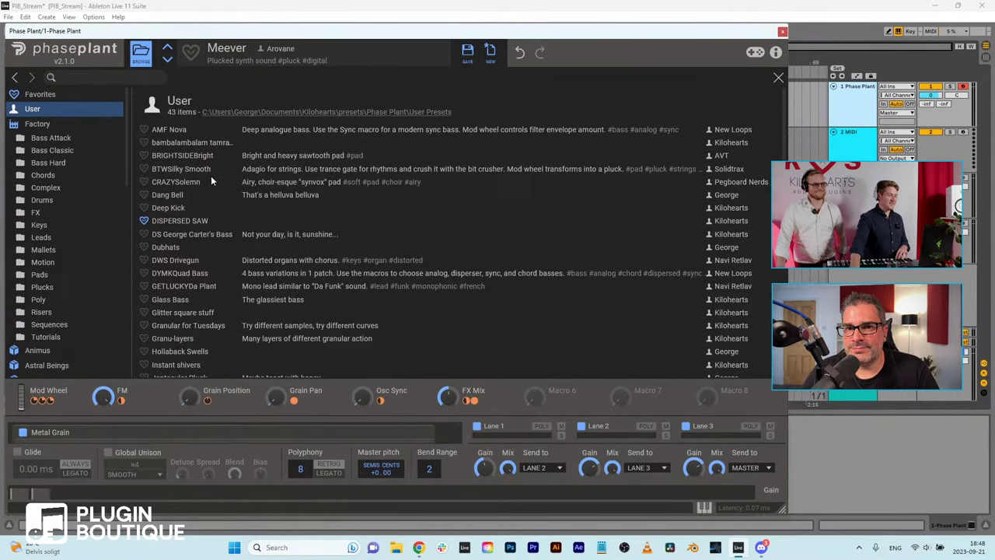
scroll(211, 181, down, 10)
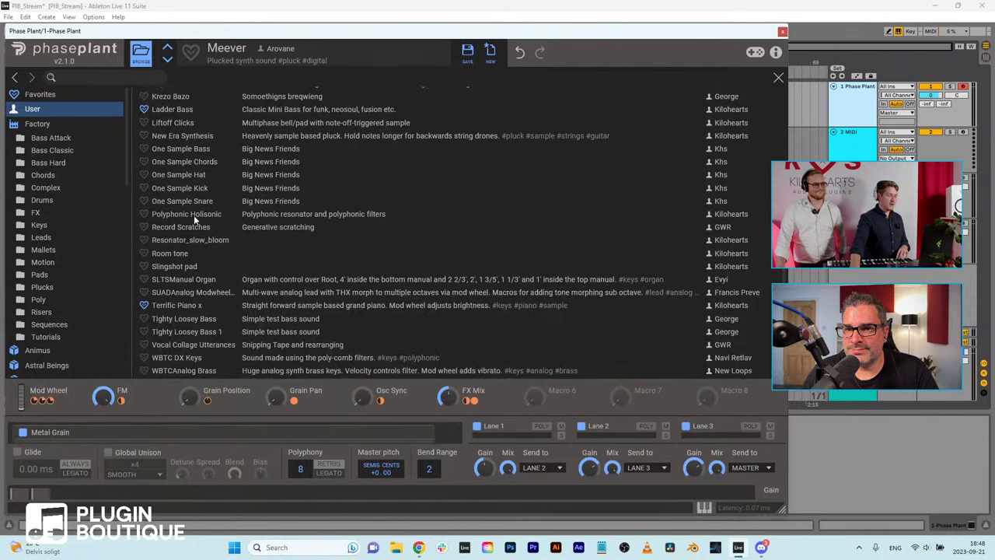
click(180, 150)
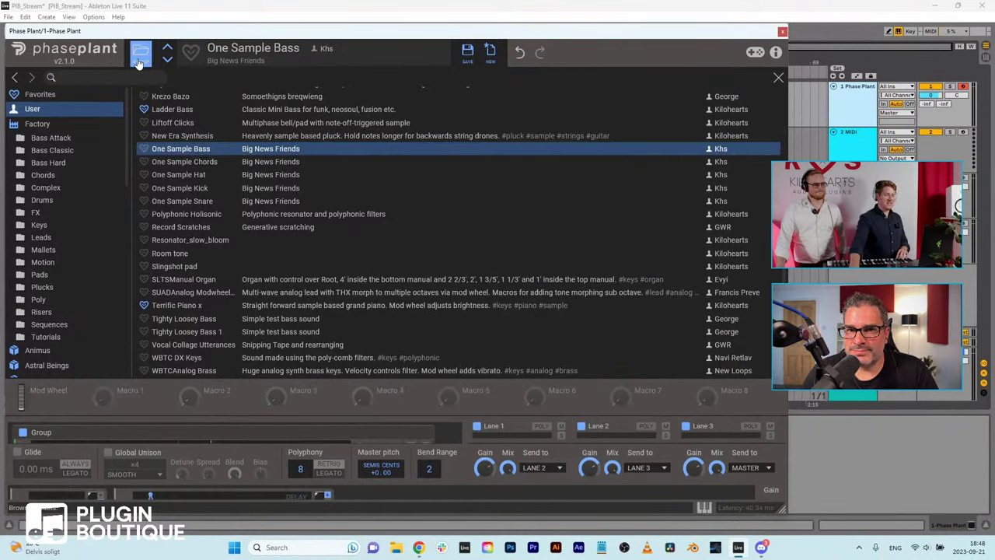
click(139, 59)
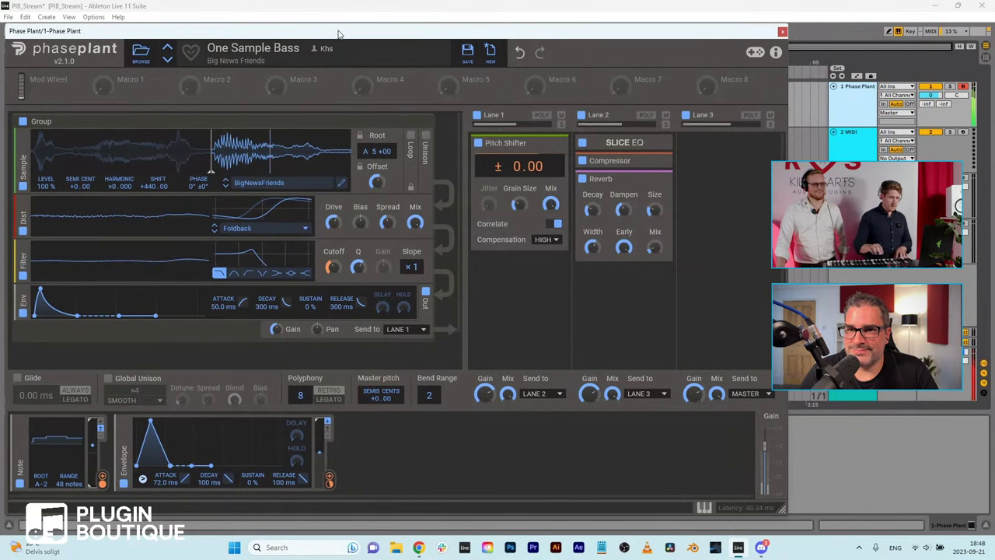
Step: Load the One Sample Kick preset from the User presets and close the preset browser
click(142, 56)
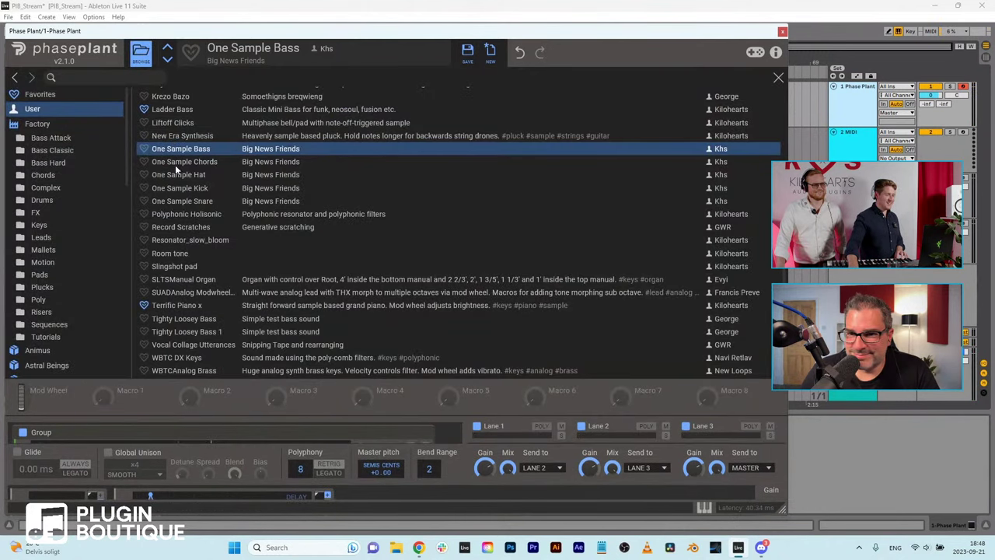
click(173, 188)
click(141, 53)
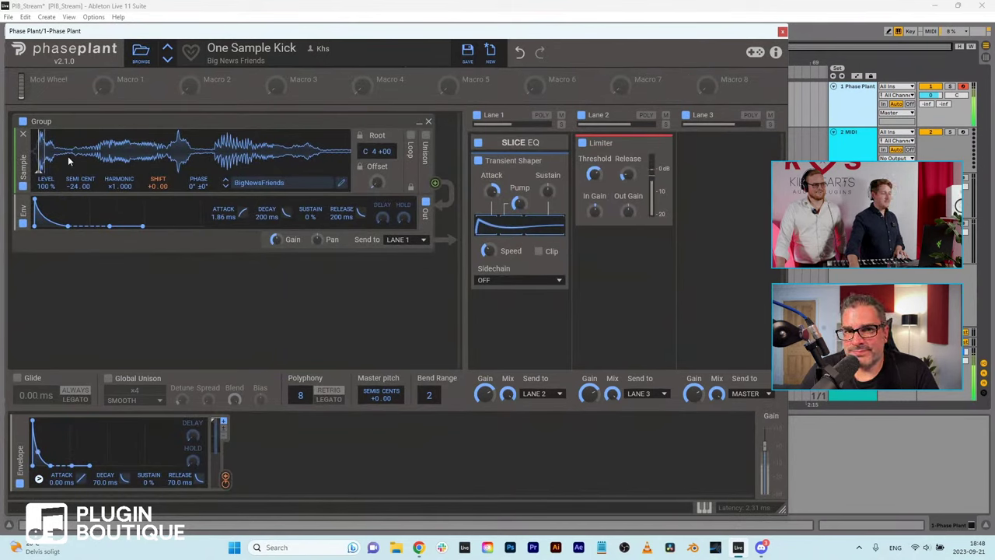
click(141, 53)
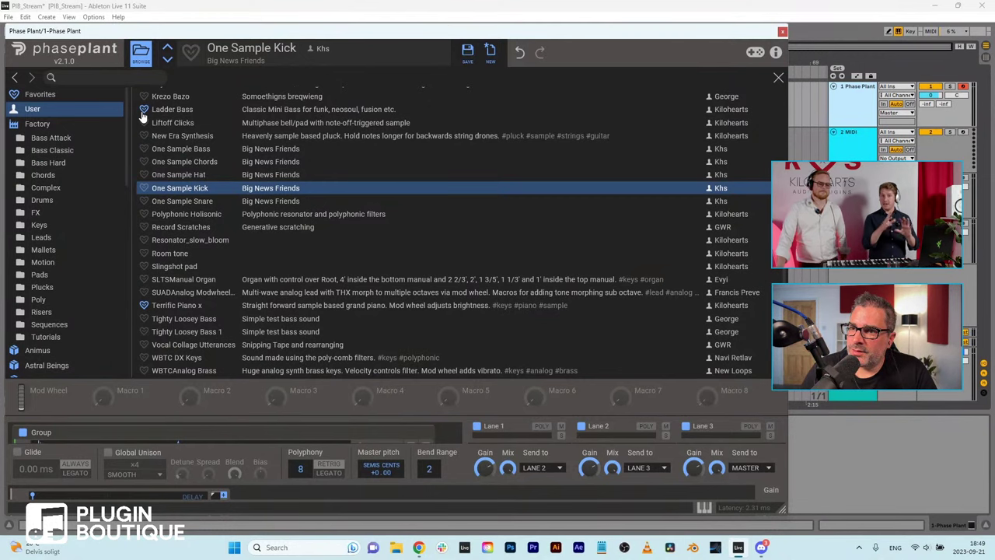
click(144, 110)
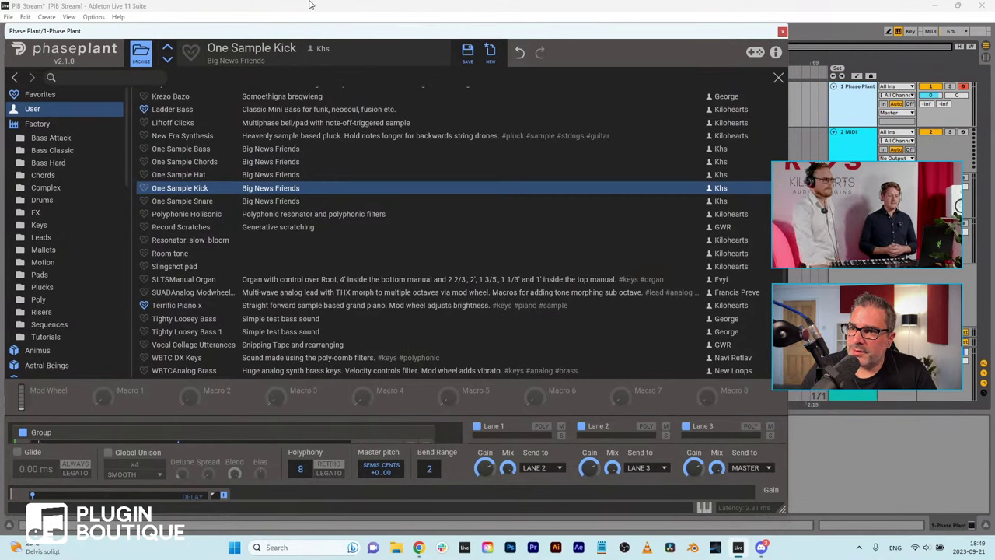
click(140, 53)
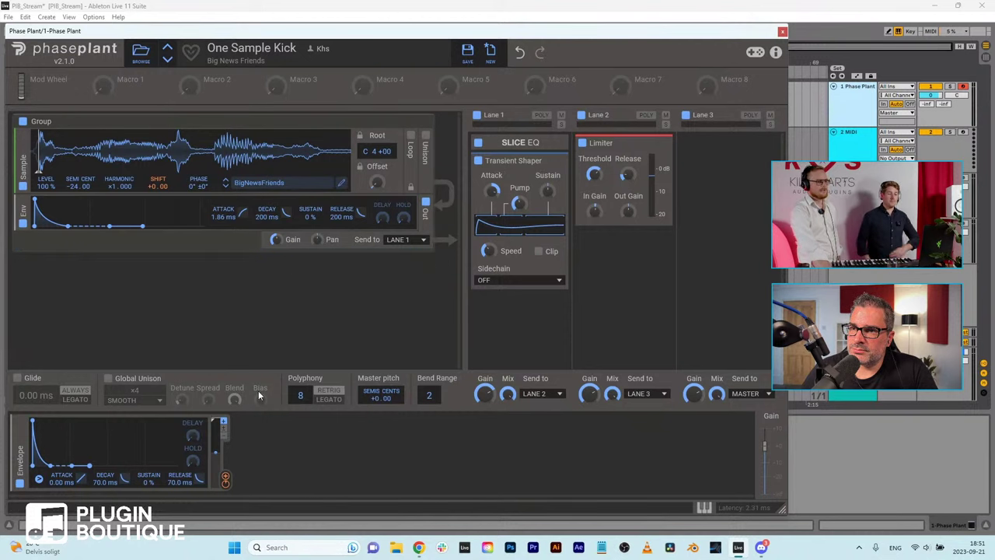
Step: Look through the sampler's sample library, including the Impossible bank, and close it without choosing another sample
click(265, 183)
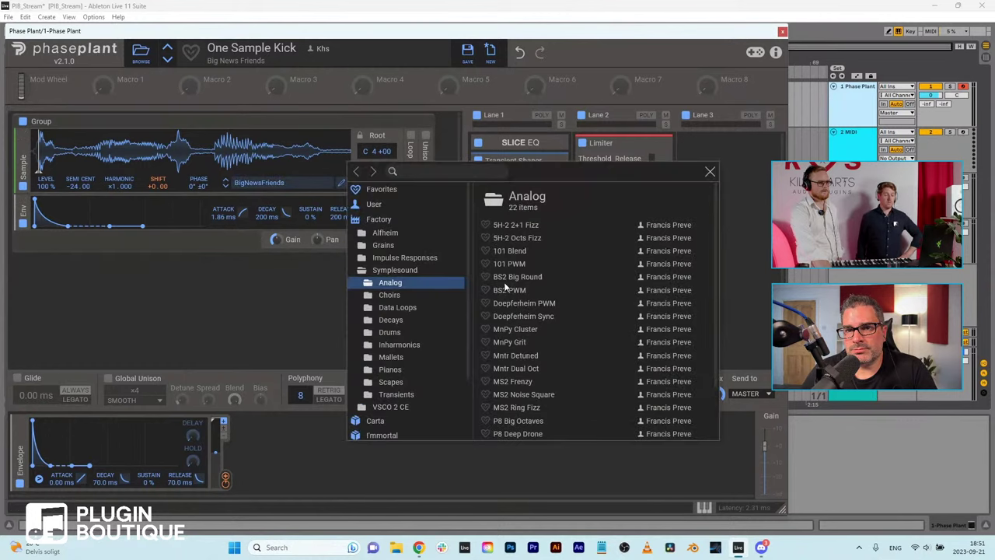
scroll(409, 402, down, 3)
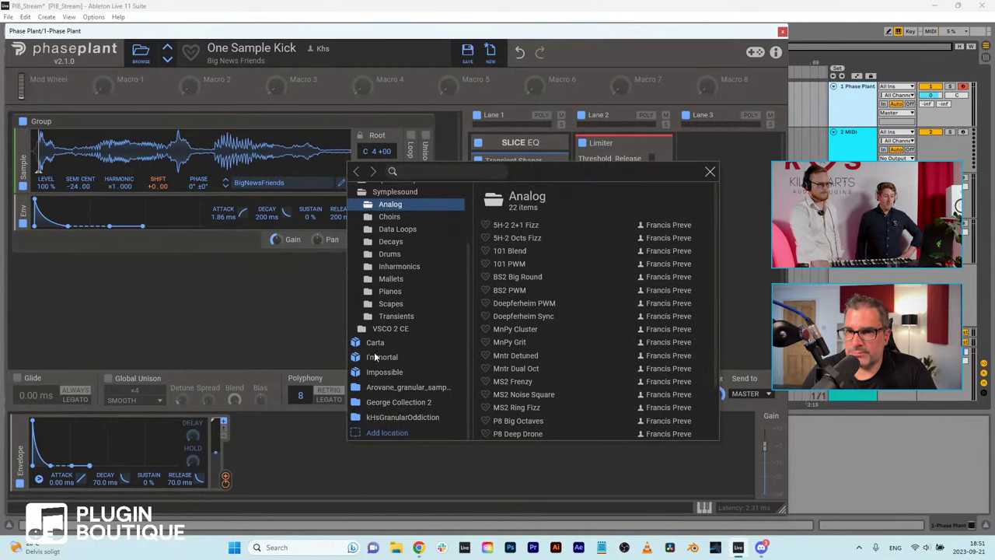
click(385, 372)
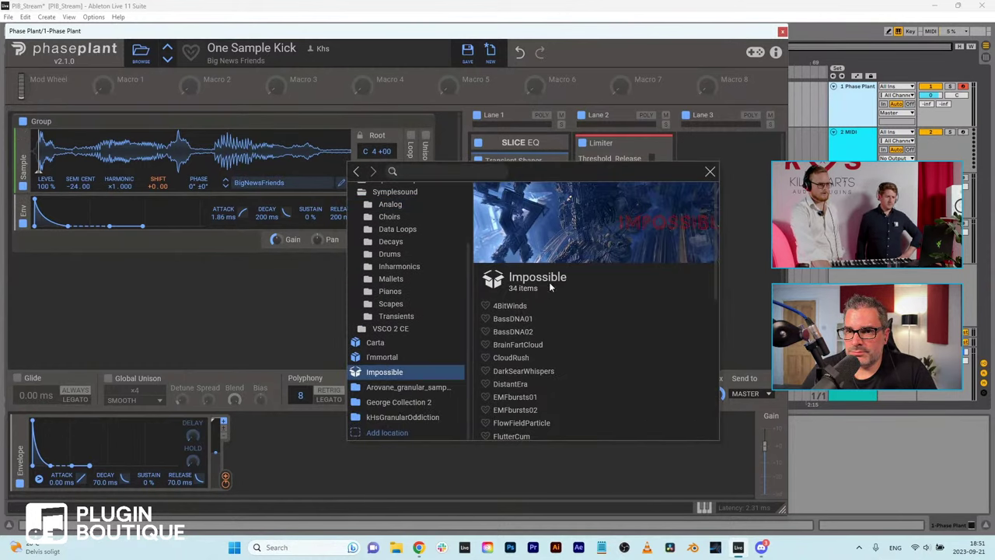
scroll(530, 355, down, 3)
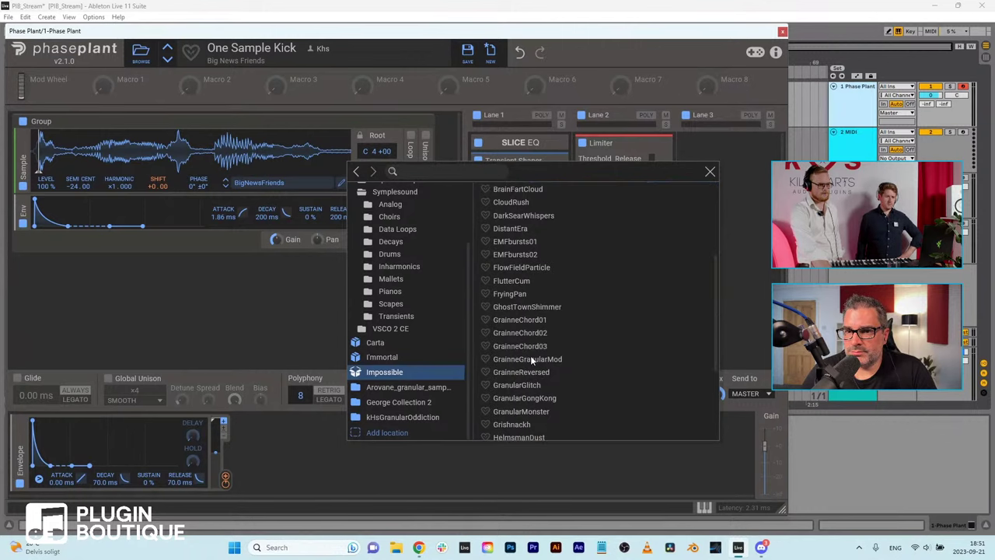
click(286, 320)
Step: Add a Wavetable generator in a new group below the sampler group, and look through the Evolving and Crisis Design wavetables
click(153, 294)
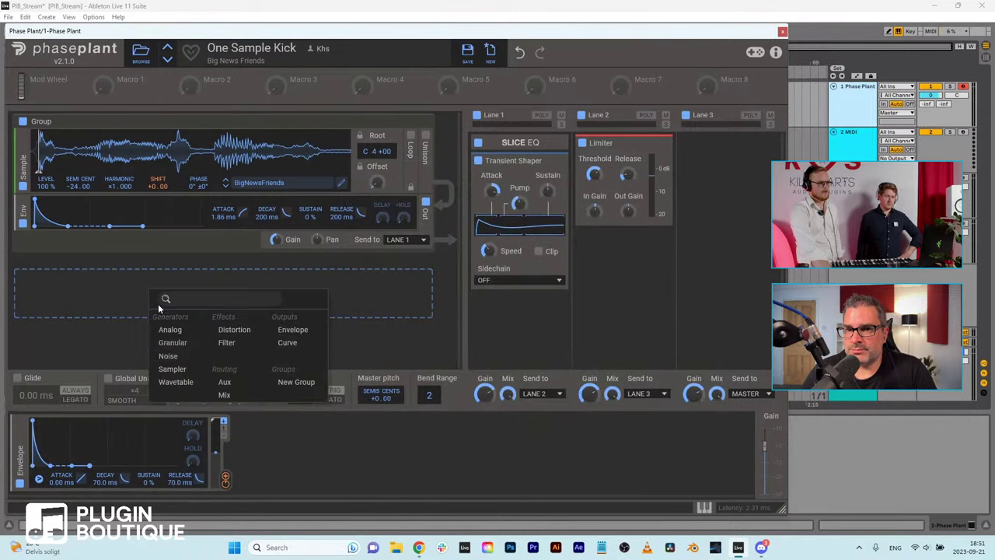
click(176, 381)
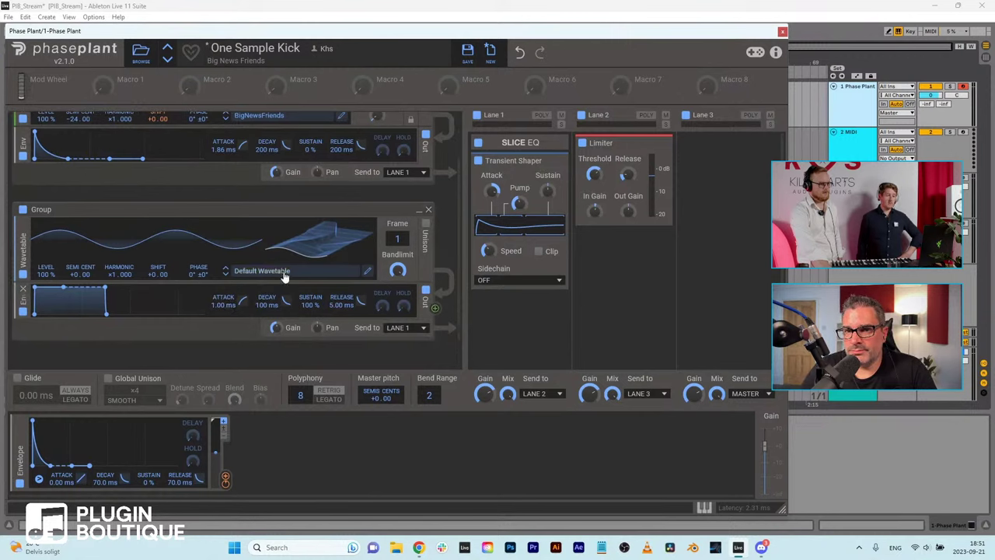
click(283, 273)
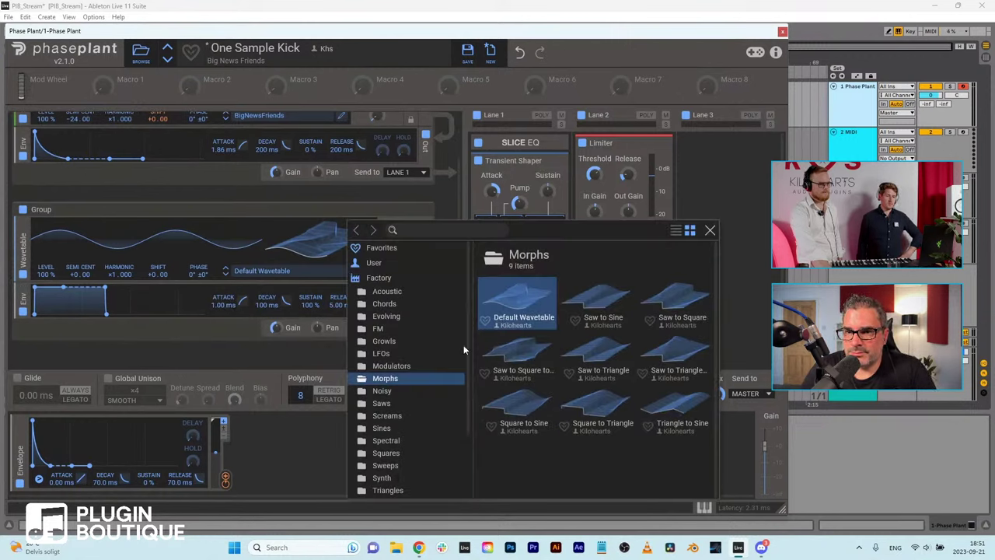
click(404, 315)
scroll(569, 414, down, 2)
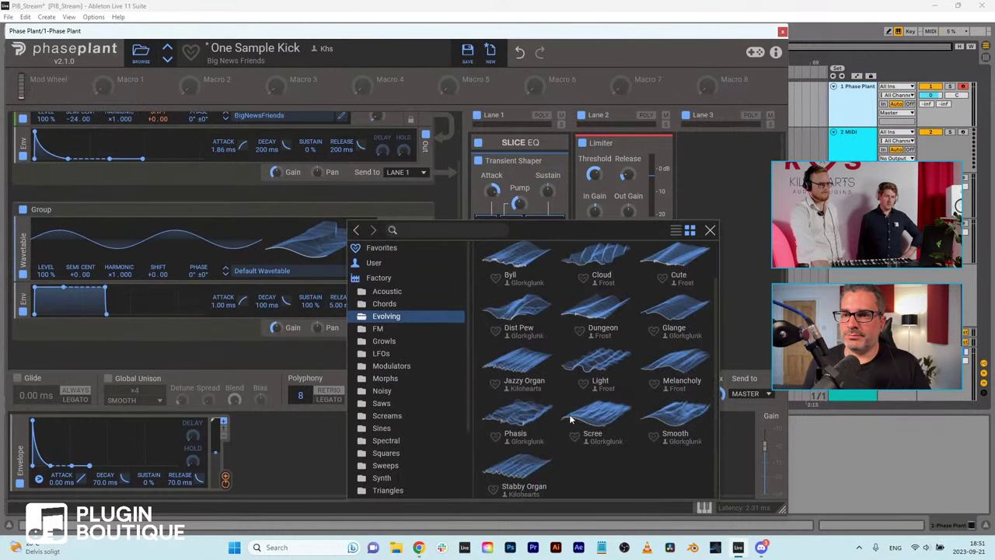
scroll(413, 353, down, 3)
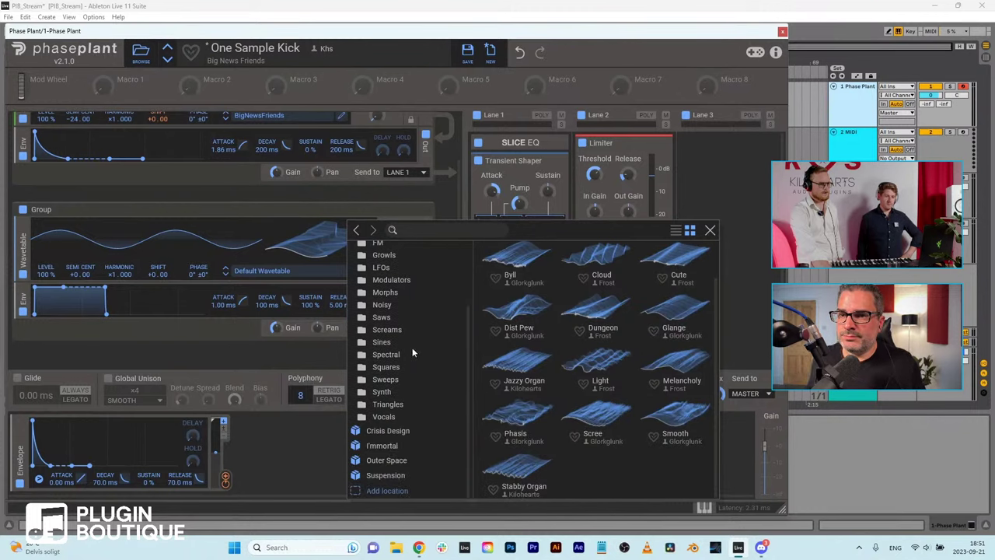
click(382, 432)
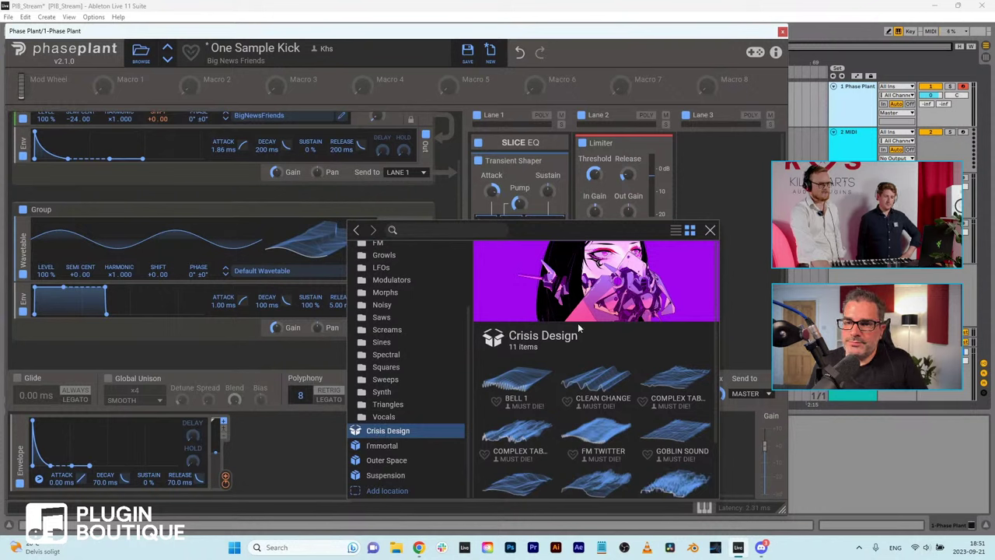
scroll(573, 387, down, 2)
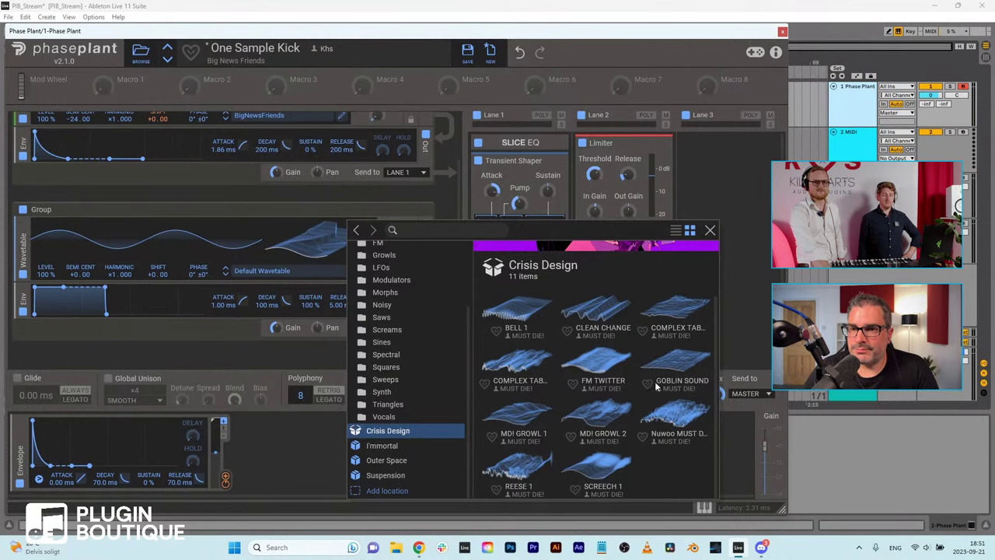
click(214, 360)
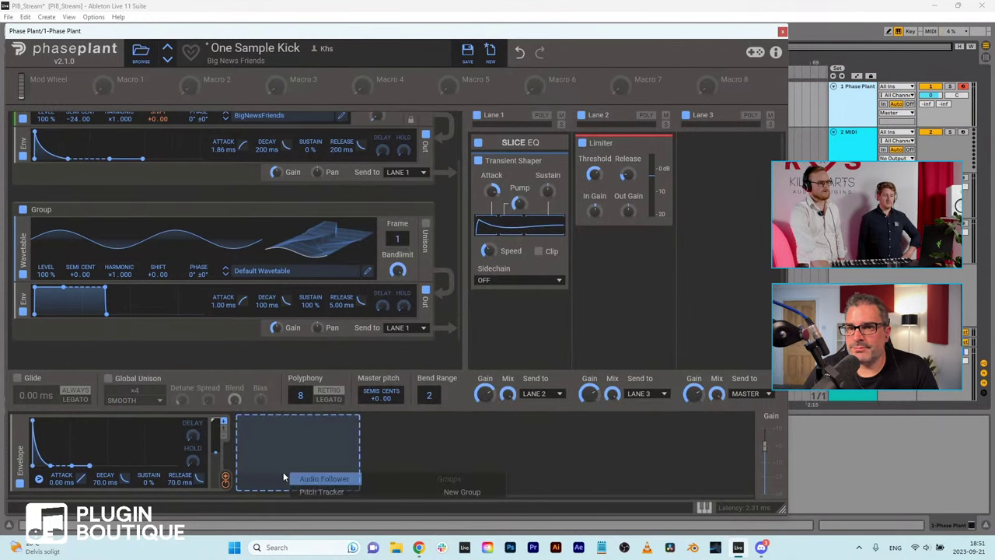
Step: Add an LFO modulator after the envelope, and look through its Classic and One Shots shapes, keeping Pyramid
click(283, 472)
click(303, 399)
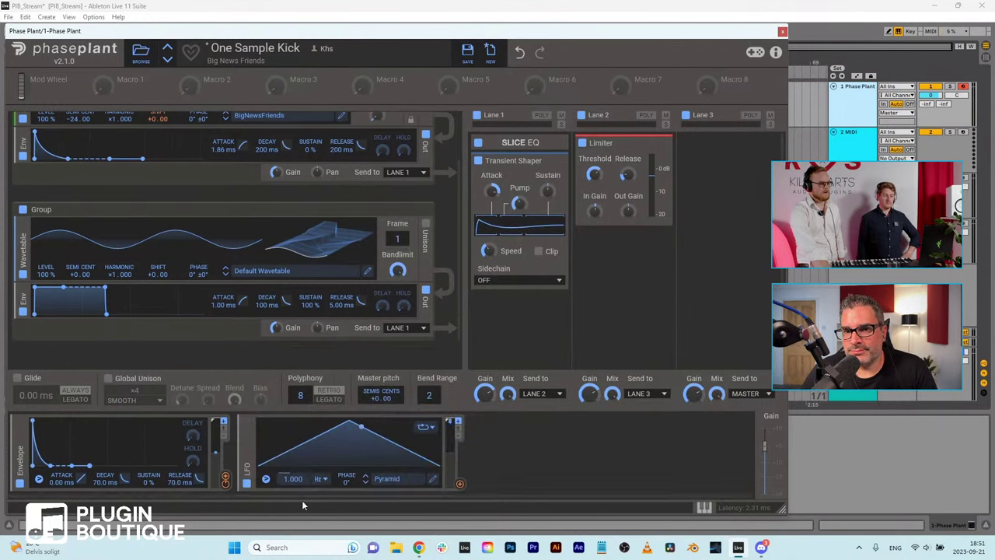
click(403, 481)
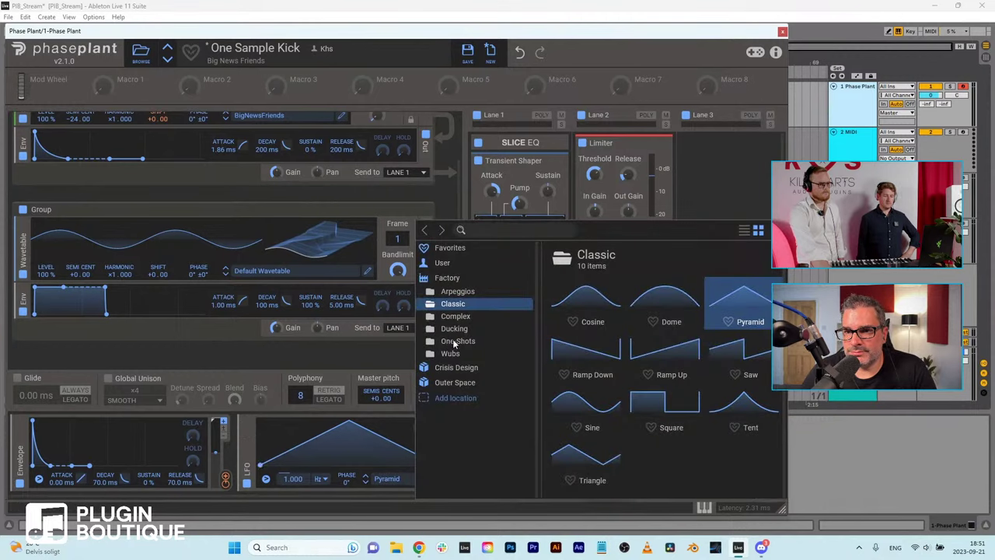
click(456, 342)
click(384, 426)
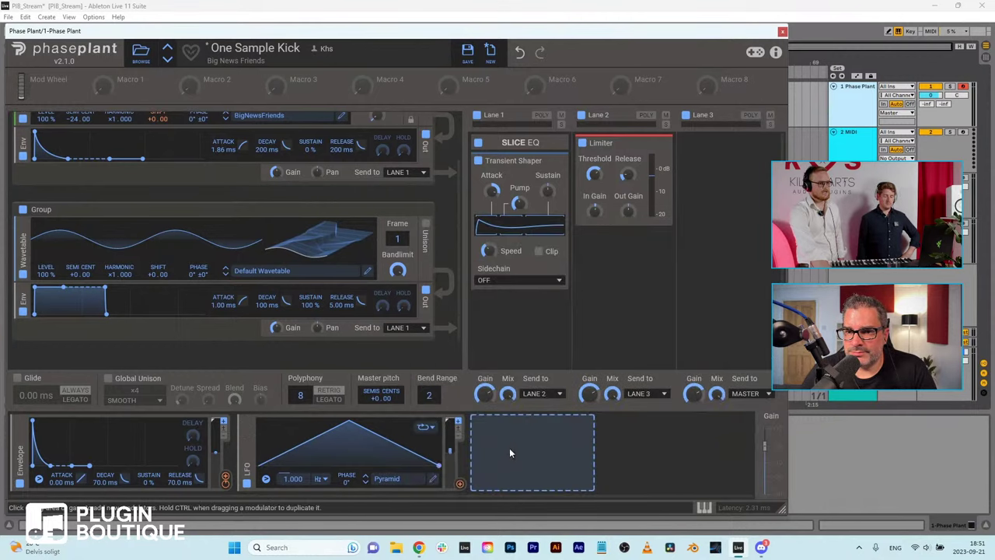
Step: Add an LFO Table modulator after the LFO and set its frame to 195
click(509, 448)
click(523, 427)
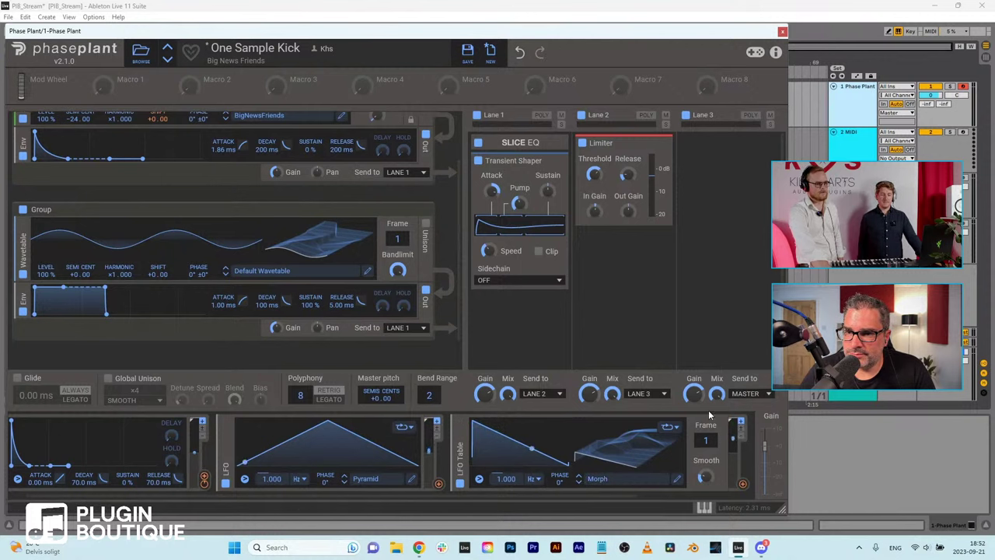
drag(704, 443, 694, 448)
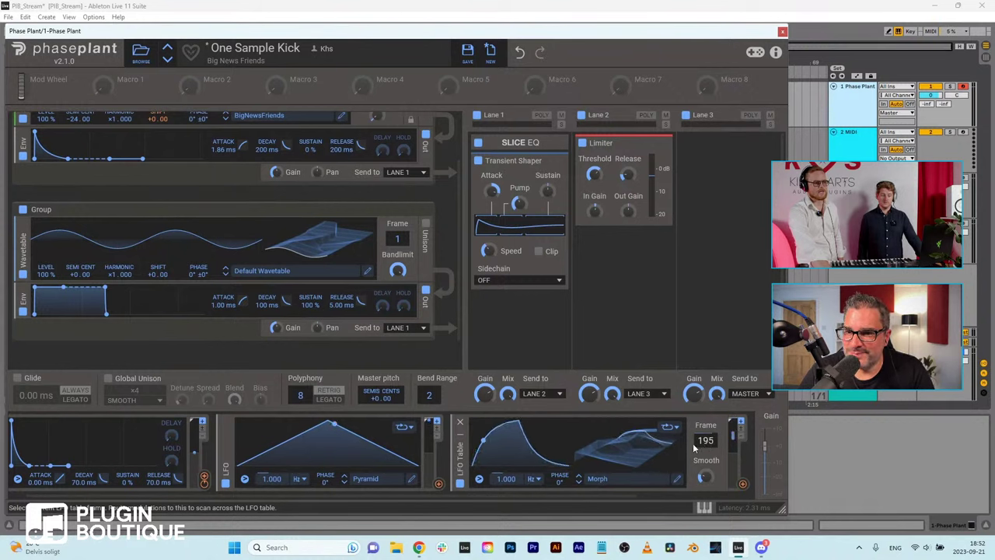
Step: Look through the Simple tables and the bank list for the LFO Table, keeping Morph, and view it in the LFO Table Editor
click(640, 481)
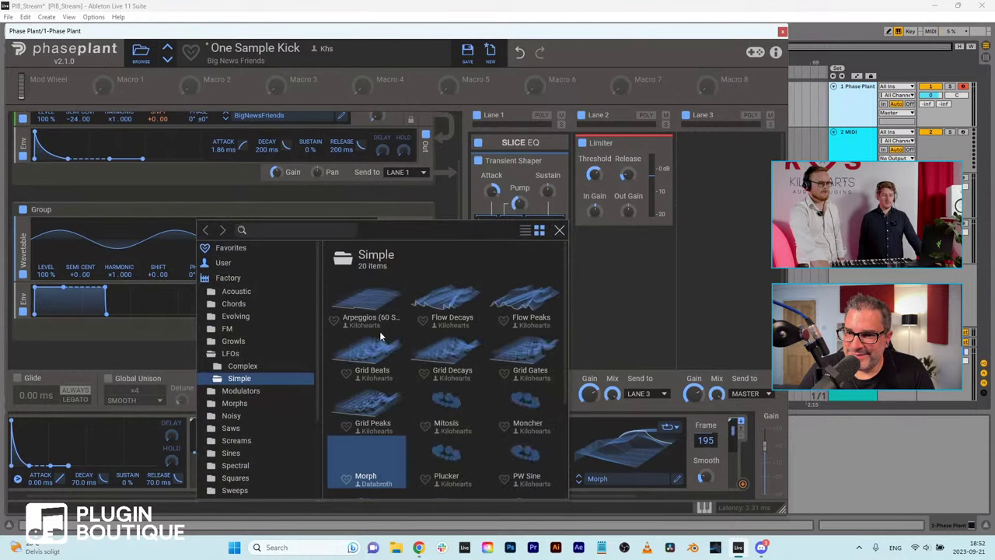
scroll(419, 380, down, 3)
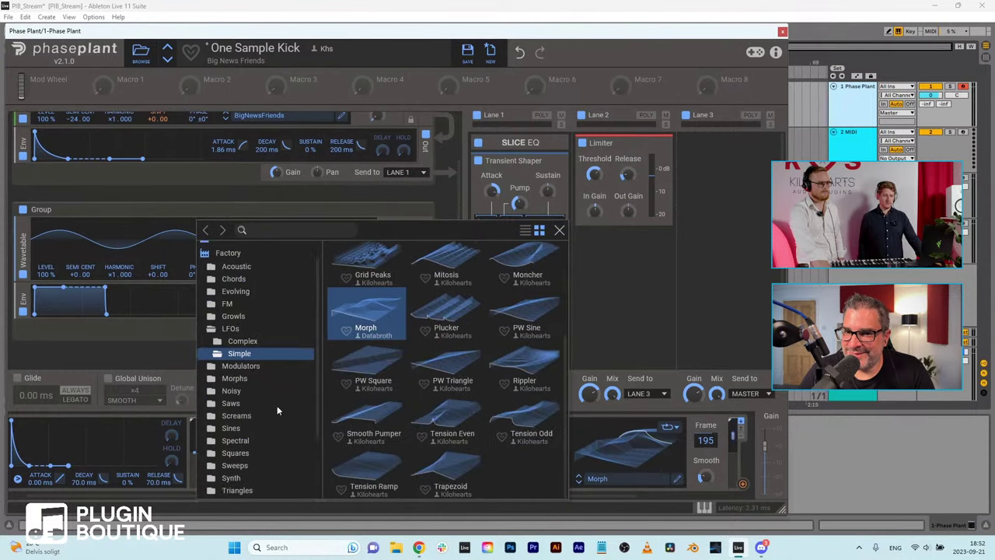
scroll(256, 427, down, 3)
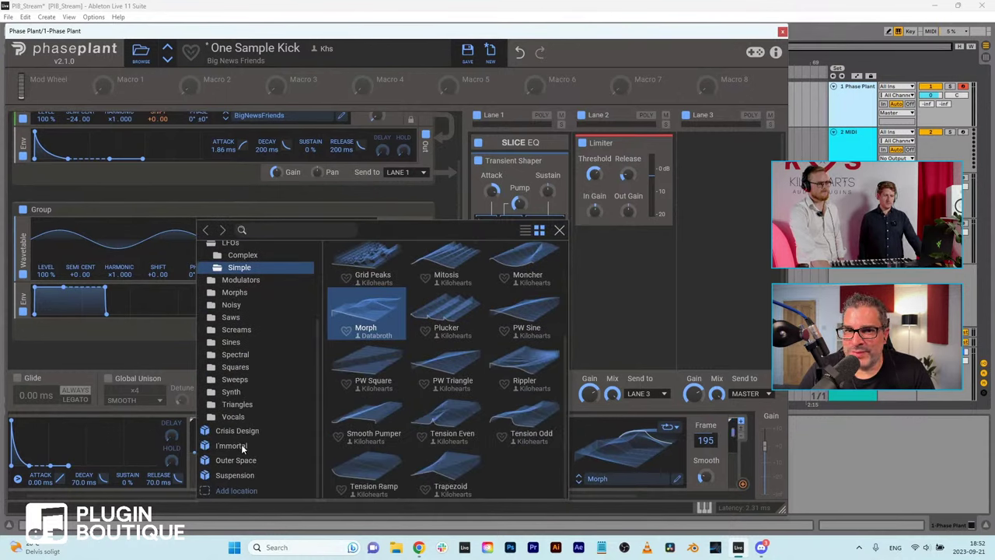
scroll(239, 404, up, 3)
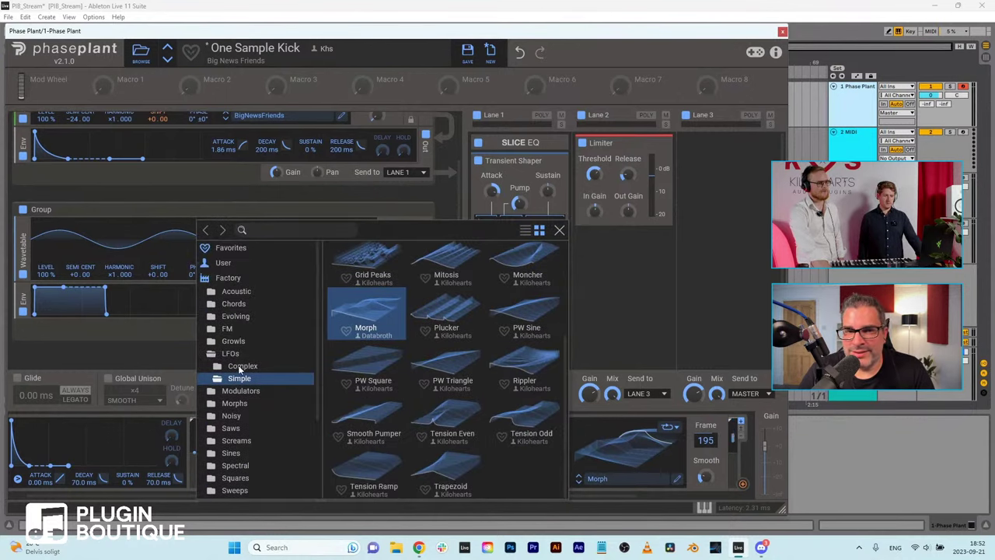
click(558, 230)
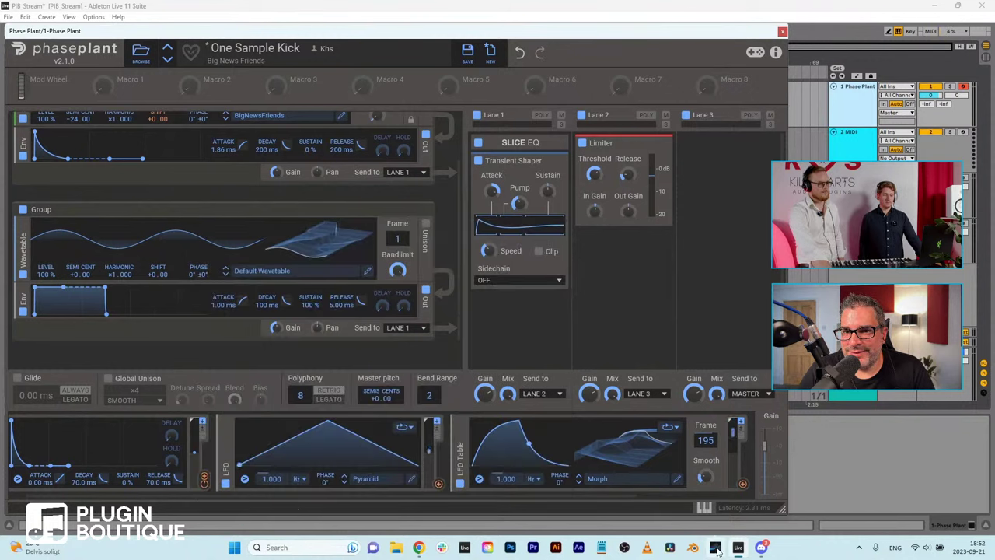
click(677, 478)
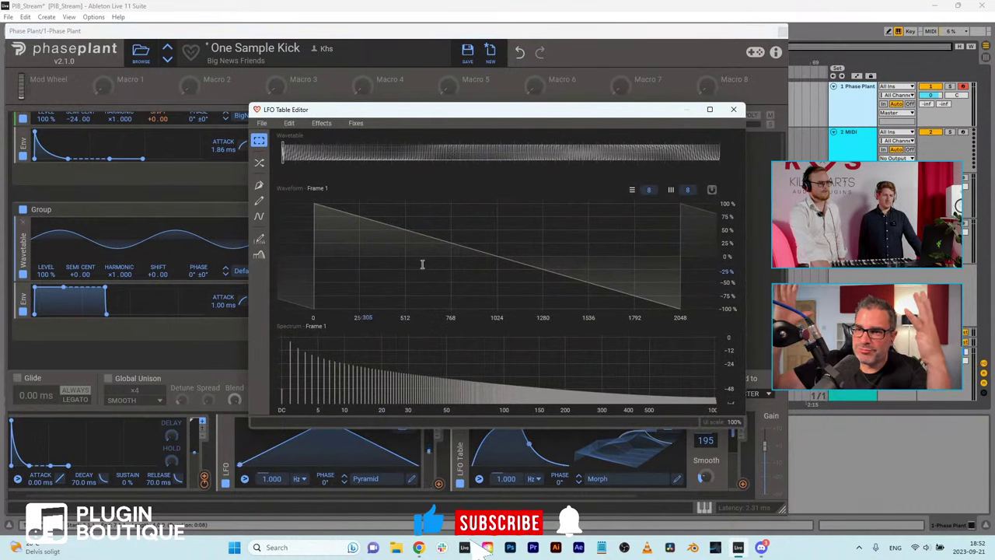
key(Escape)
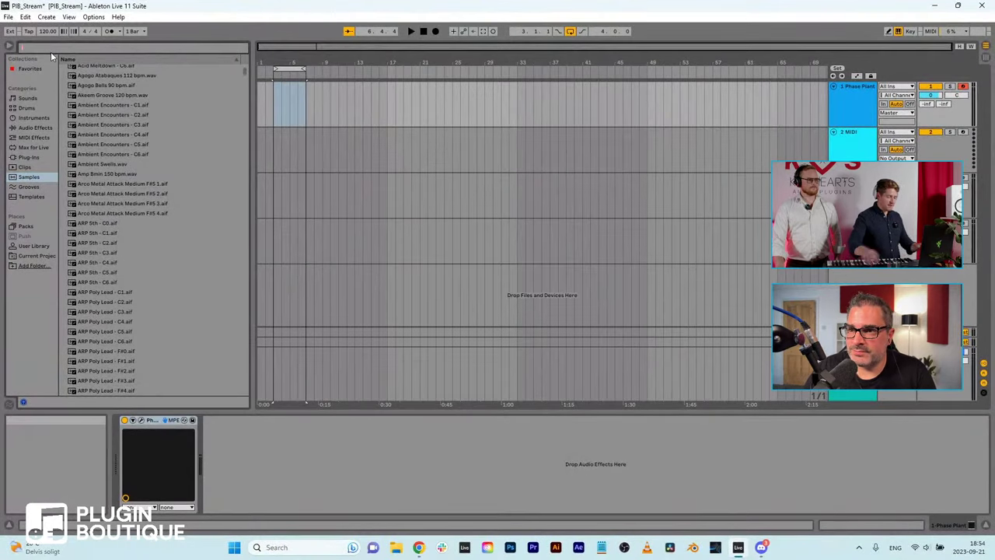
Step: Search the samples for "beat", place 80s Beat 90 bpm.wav on audio track 3 at bar 3, duplicate it once and play it
text(beat)
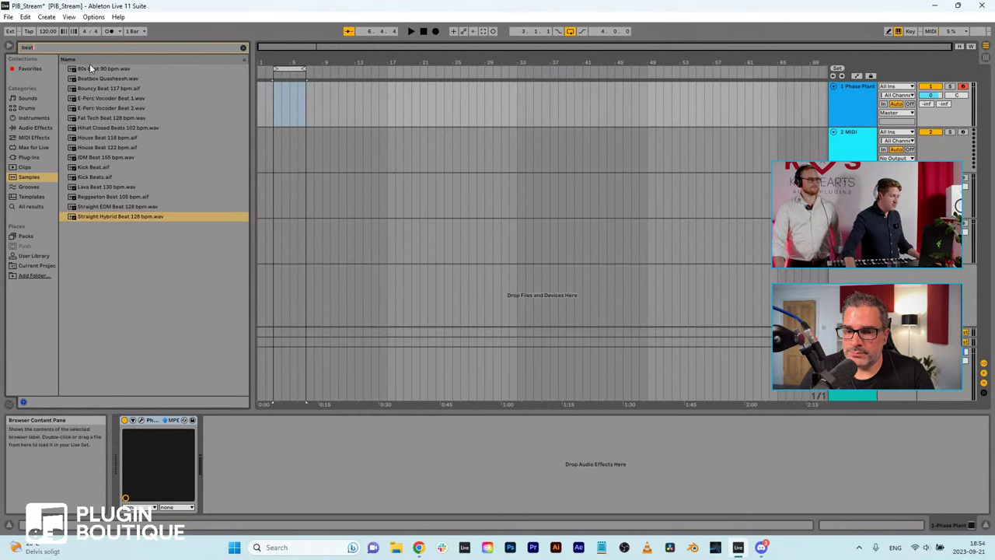
drag(90, 69, 276, 102)
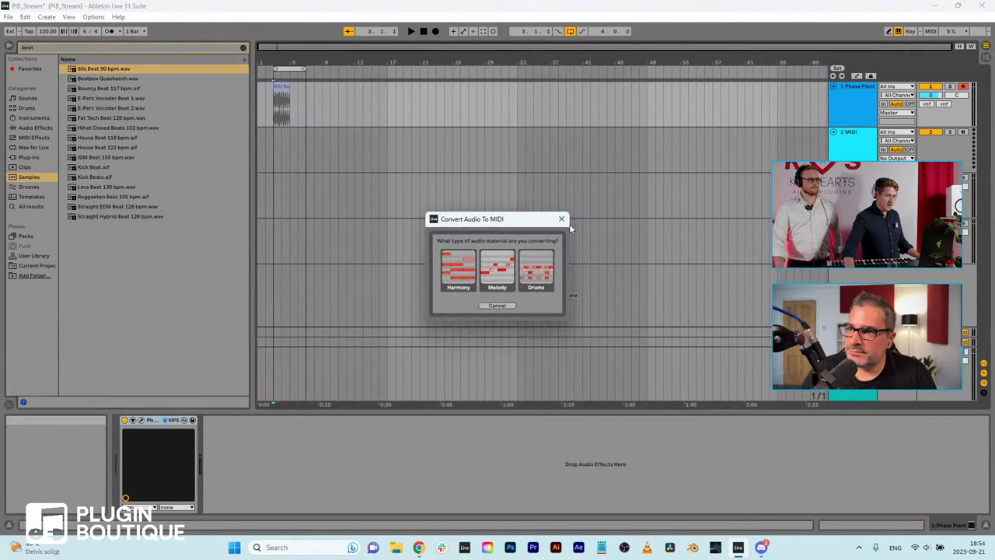
click(483, 290)
drag(100, 69, 277, 196)
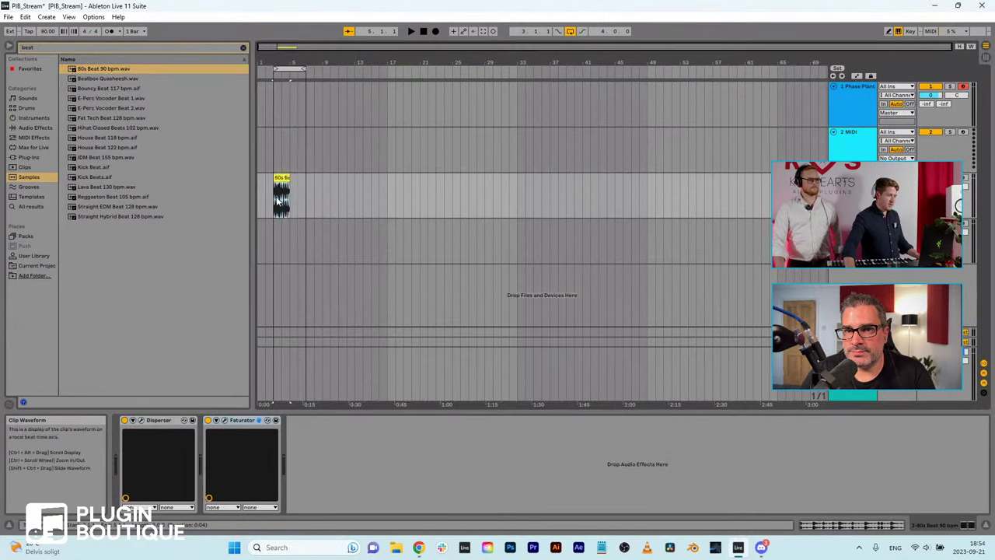
key(ctrl+d)
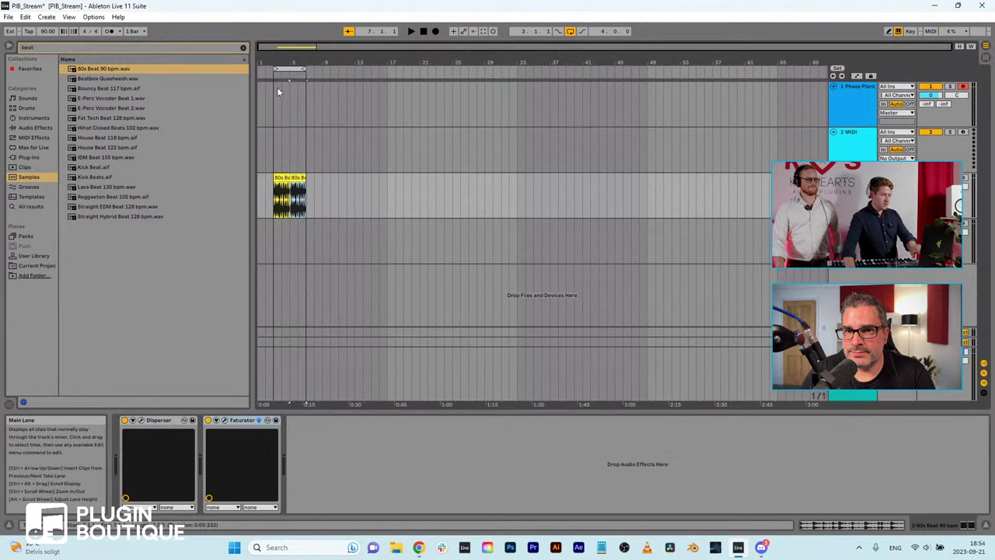
key(space)
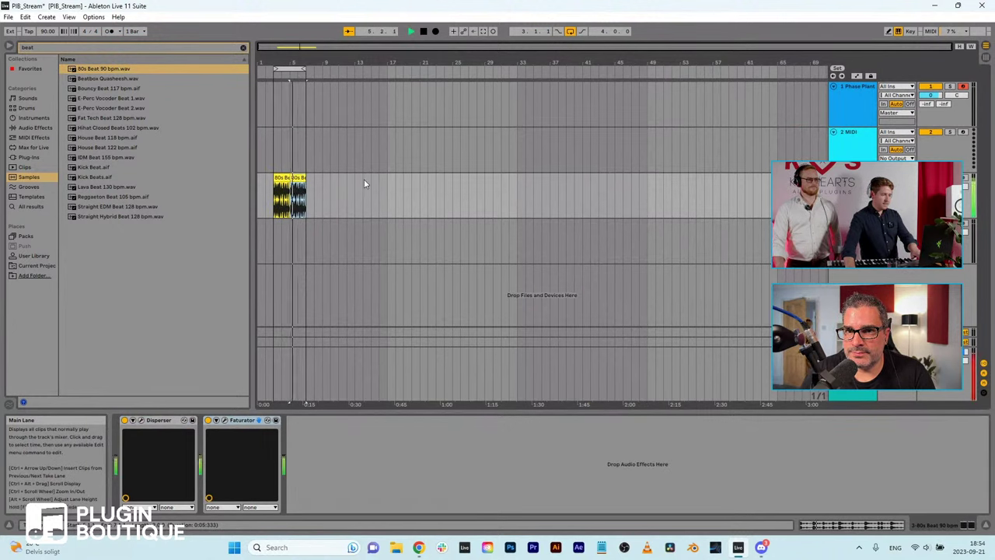
Step: Delete the Faturator and Disperser devices from the 80s Beat track and play the beat without effects
right_click(241, 420)
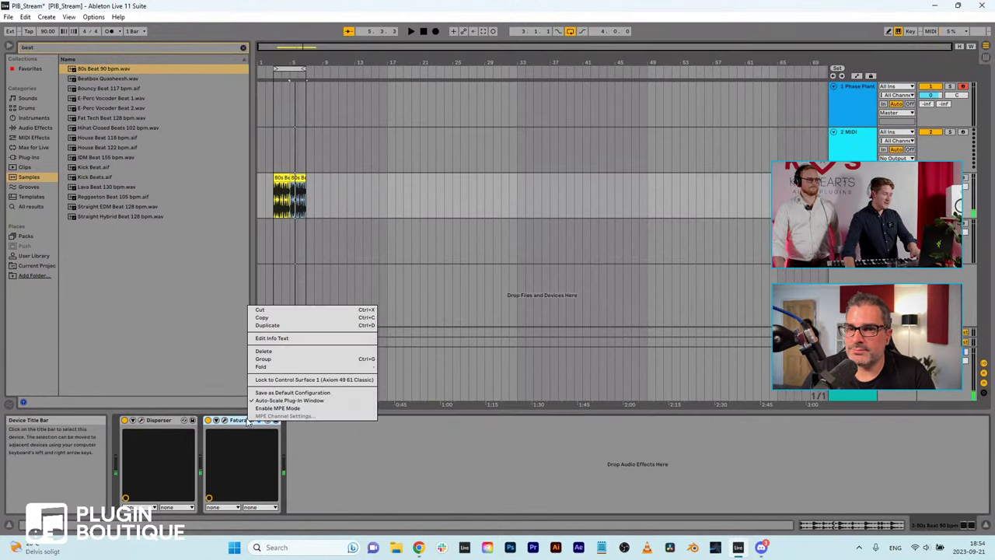
click(269, 351)
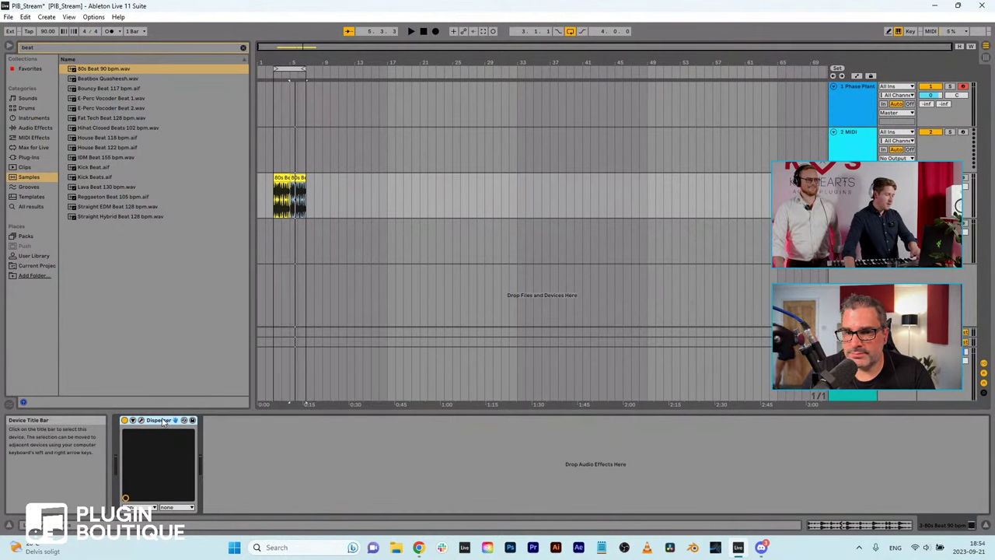
right_click(163, 421)
click(188, 448)
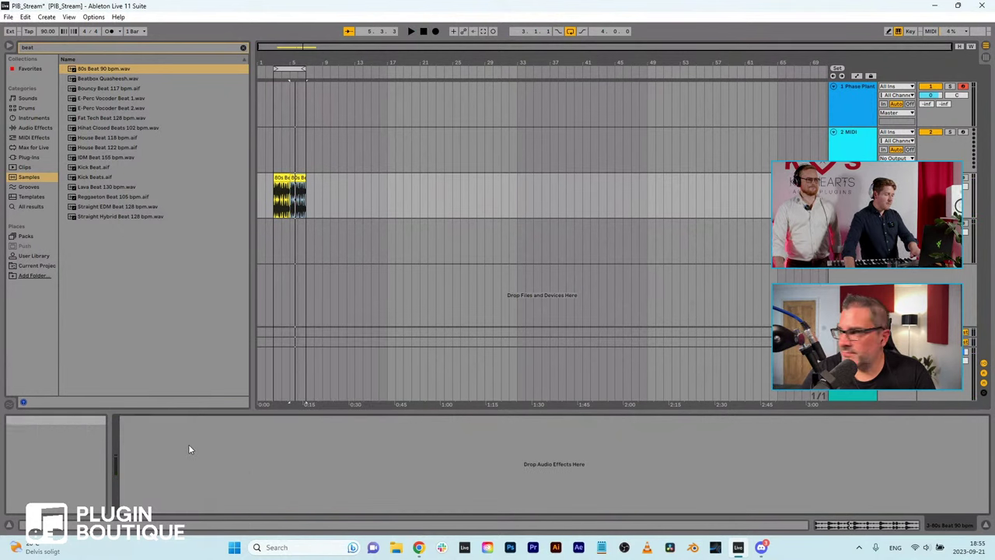
key(space)
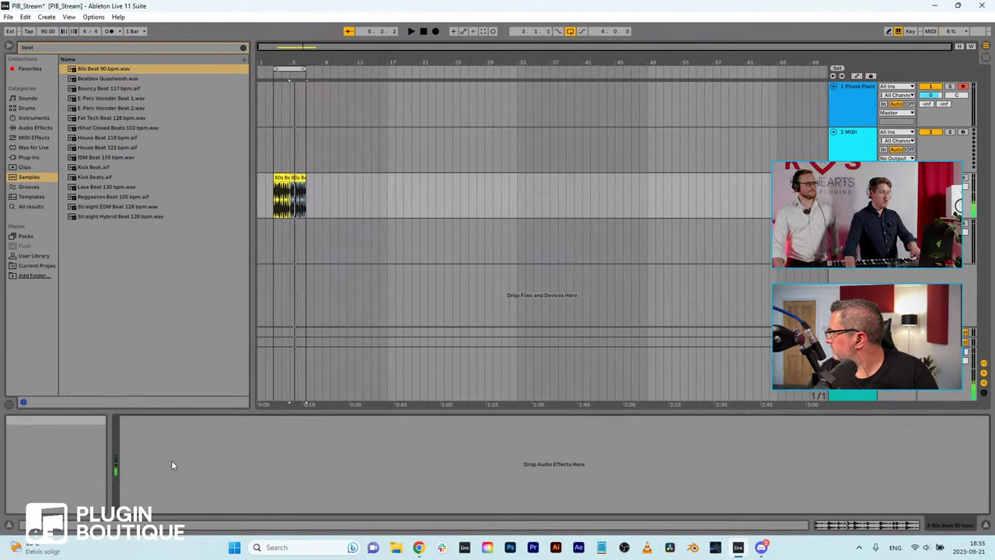
Step: Clear the sample search and add the Kilohearts Snap Heap plug-in to the 80s Beat track
click(243, 48)
click(29, 158)
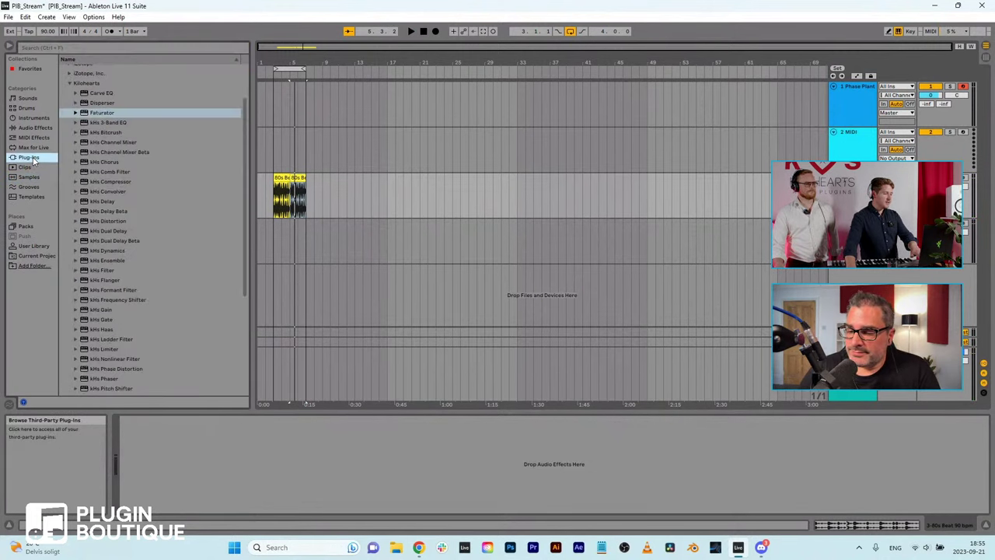
scroll(123, 257, down, 3)
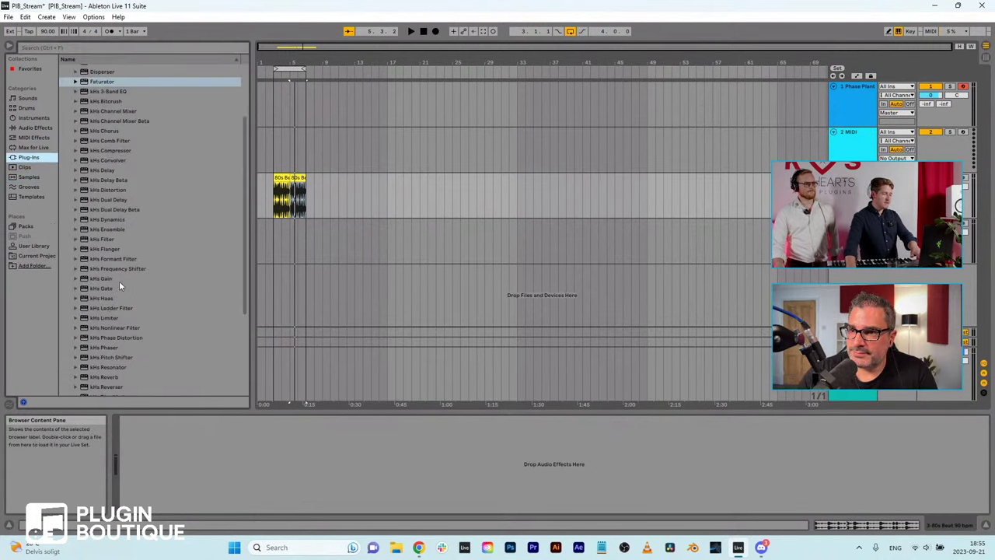
scroll(120, 288, up, 1)
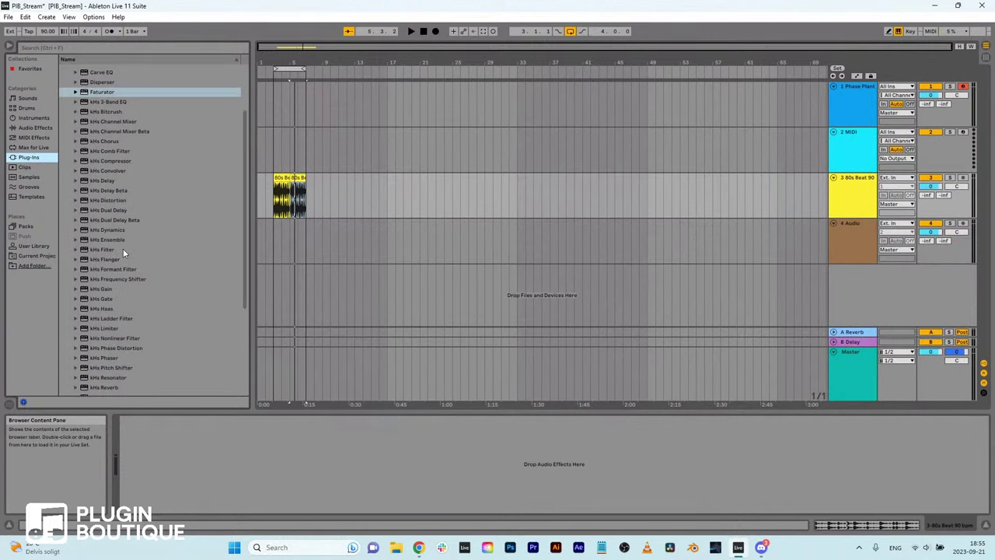
scroll(124, 257, down, 15)
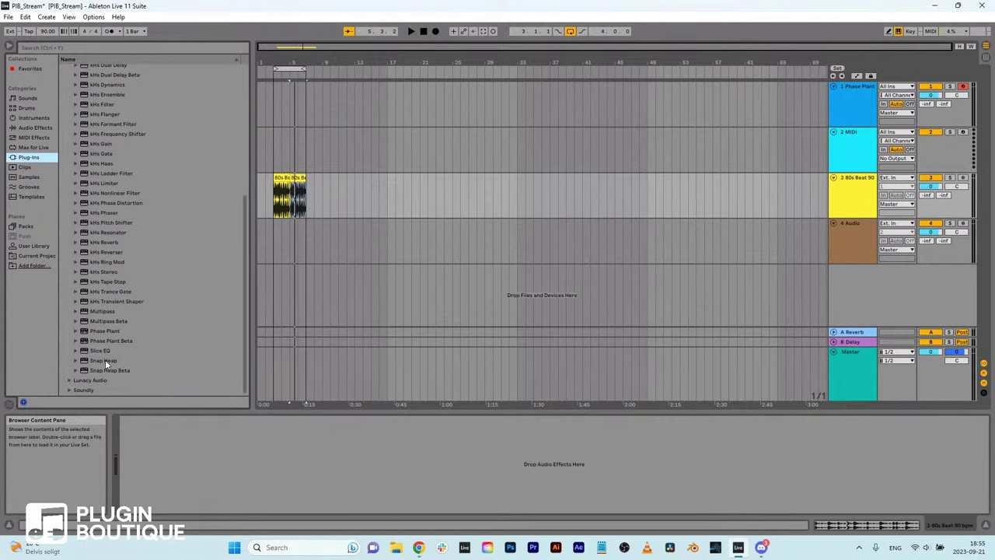
drag(104, 361, 150, 455)
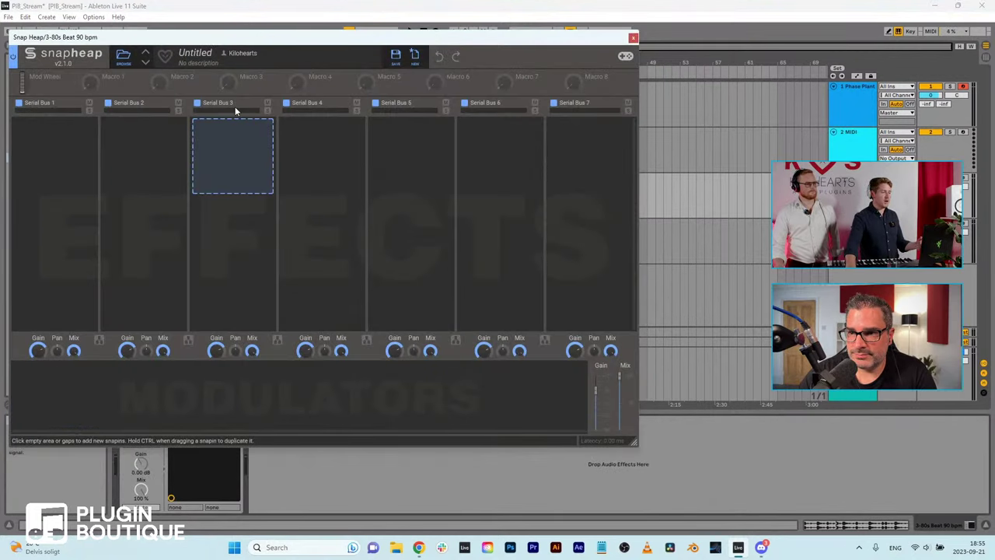
Step: Try linking Snap Heap's first two buses in parallel, and return them to serial
drag(237, 45, 282, 88)
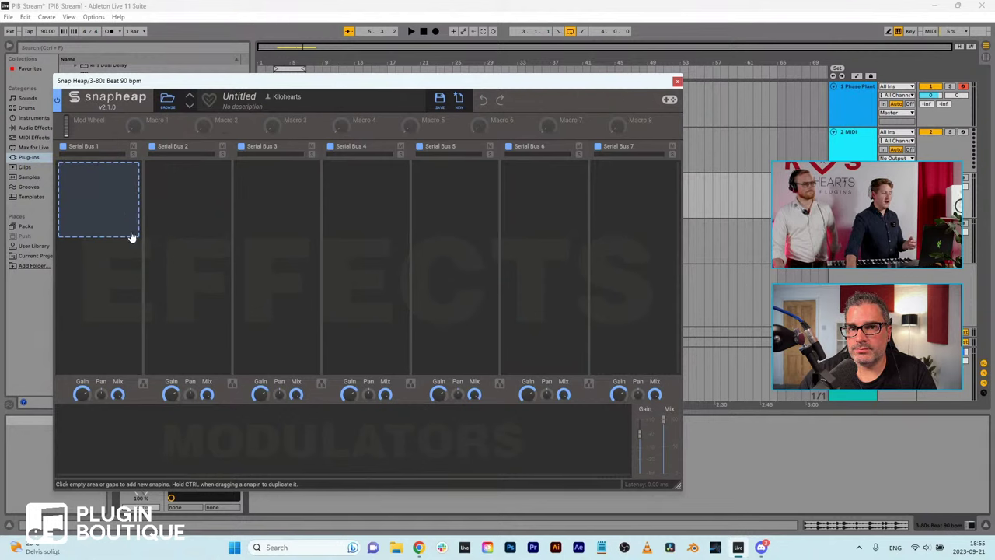
click(143, 383)
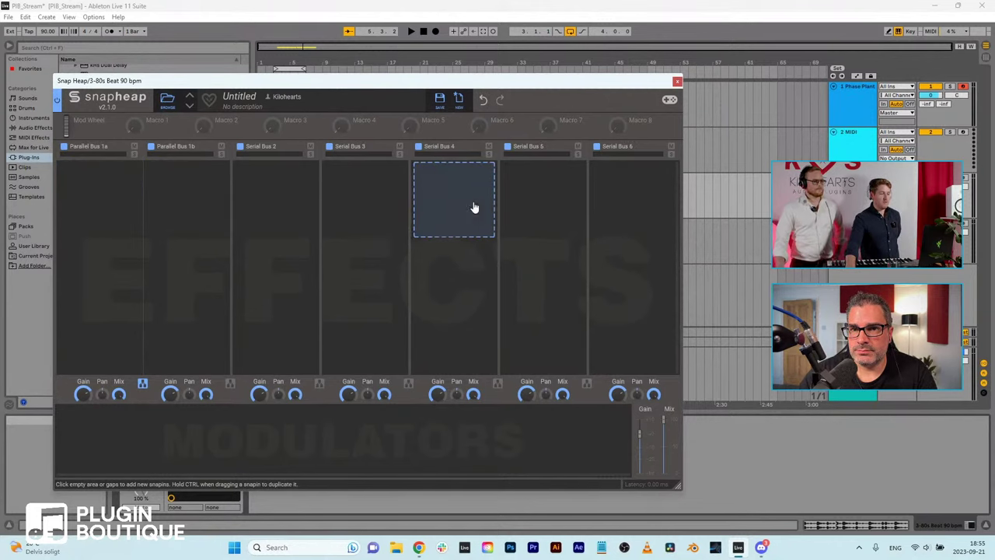
click(143, 382)
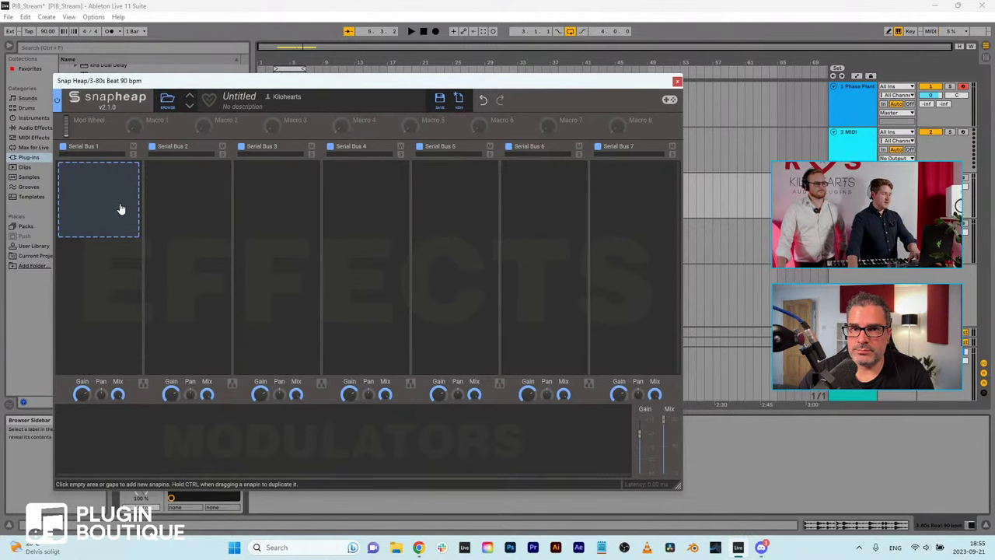
Step: Add a 3-Band EQ to Serial Bus 1 and reduce its Low gain while the beat plays
click(121, 209)
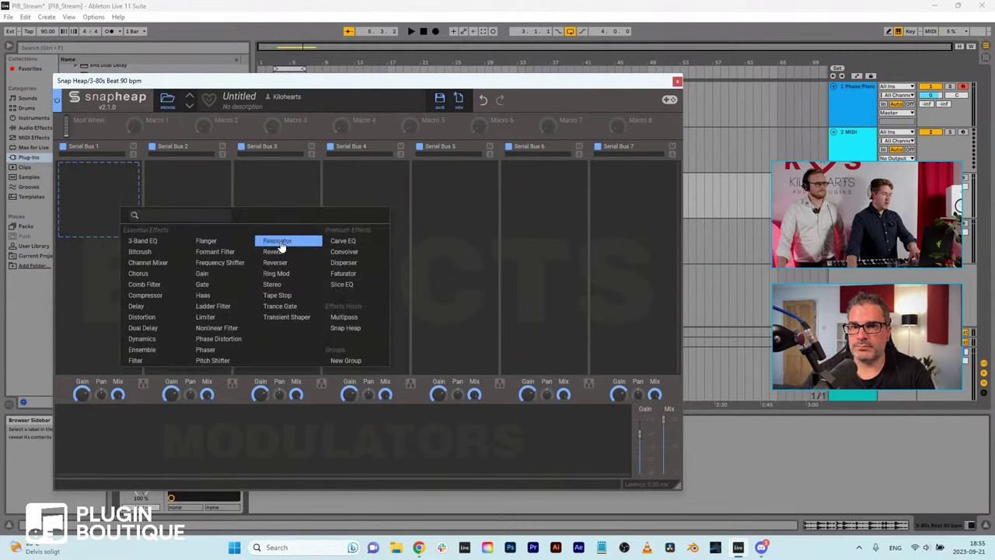
click(140, 240)
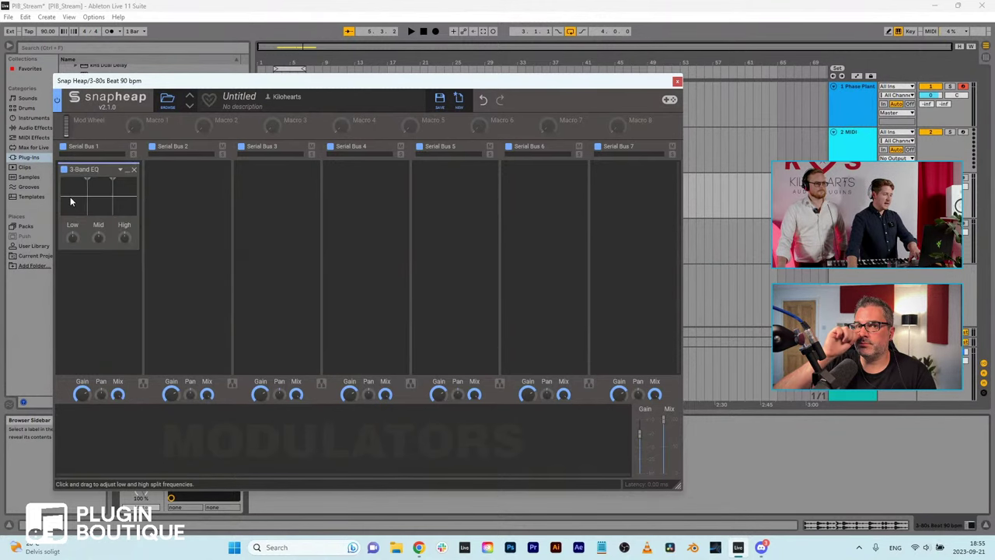
key(space)
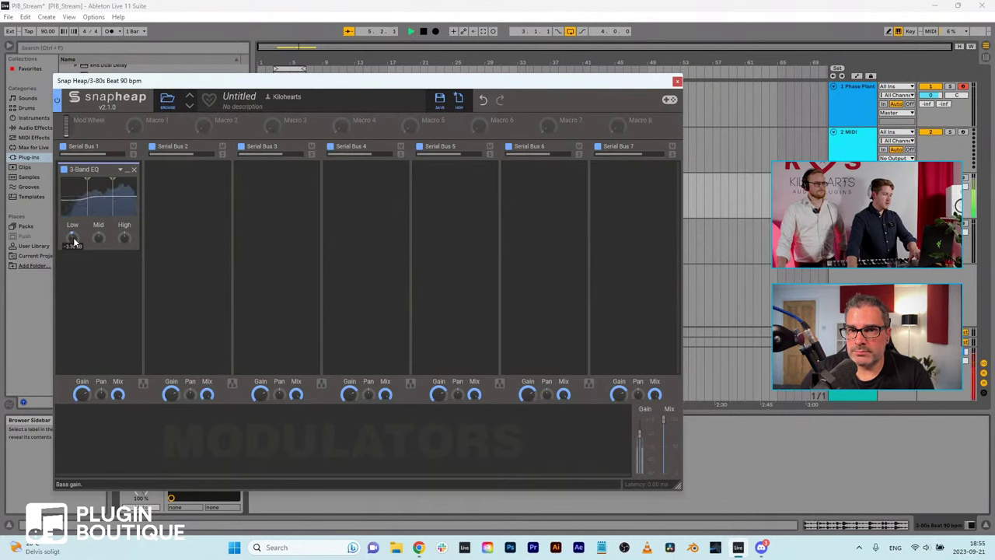
Step: Add a Compressor to Serial Bus 2, listen to the beat through it and stop playback
click(190, 208)
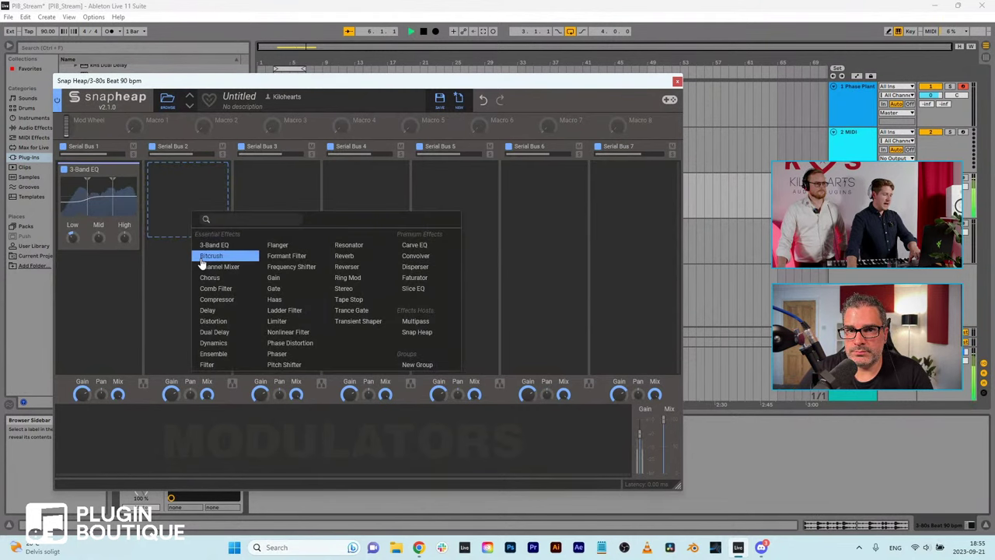
click(220, 300)
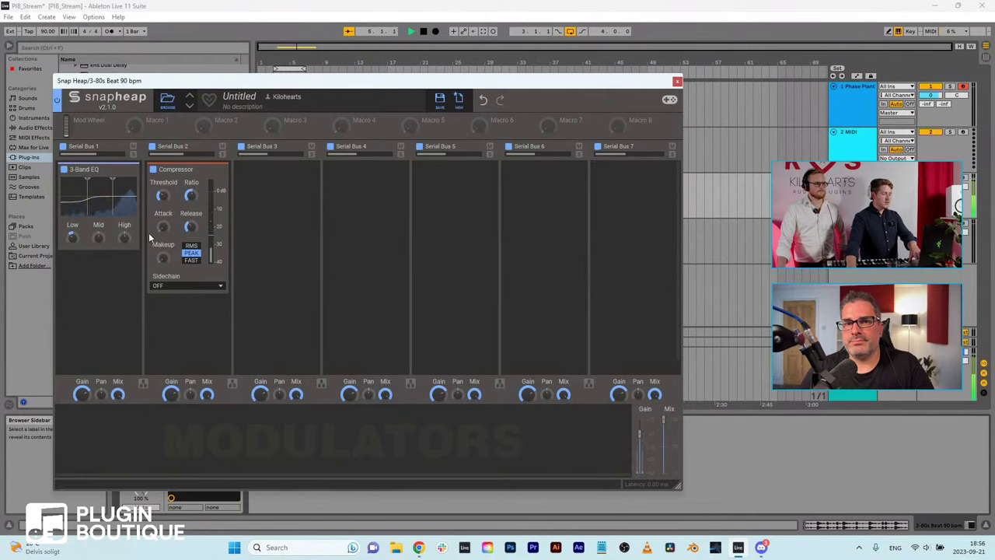
key(space)
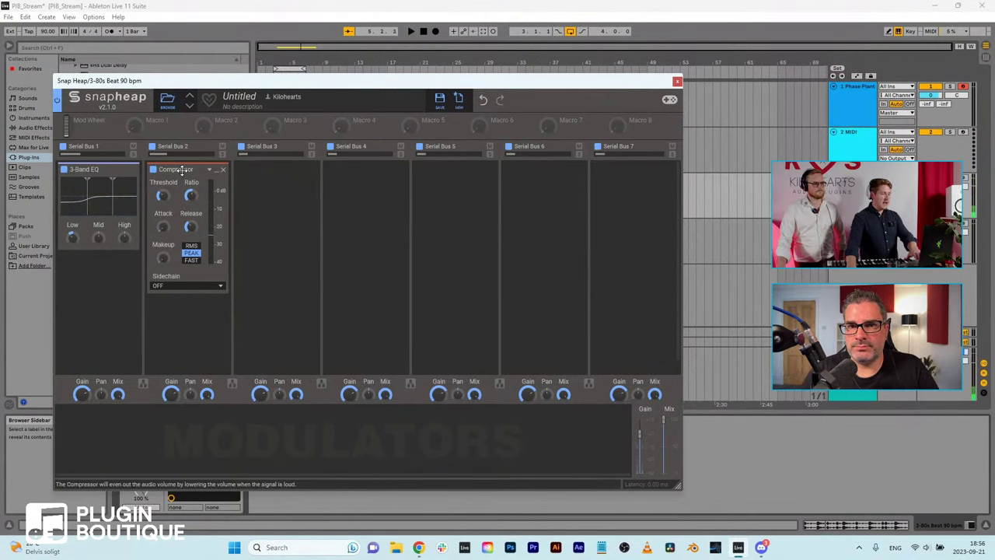
Step: Move the Compressor to Serial Bus 1 and the 3-Band EQ to Serial Bus 2, and collapse both effects
drag(182, 169, 89, 170)
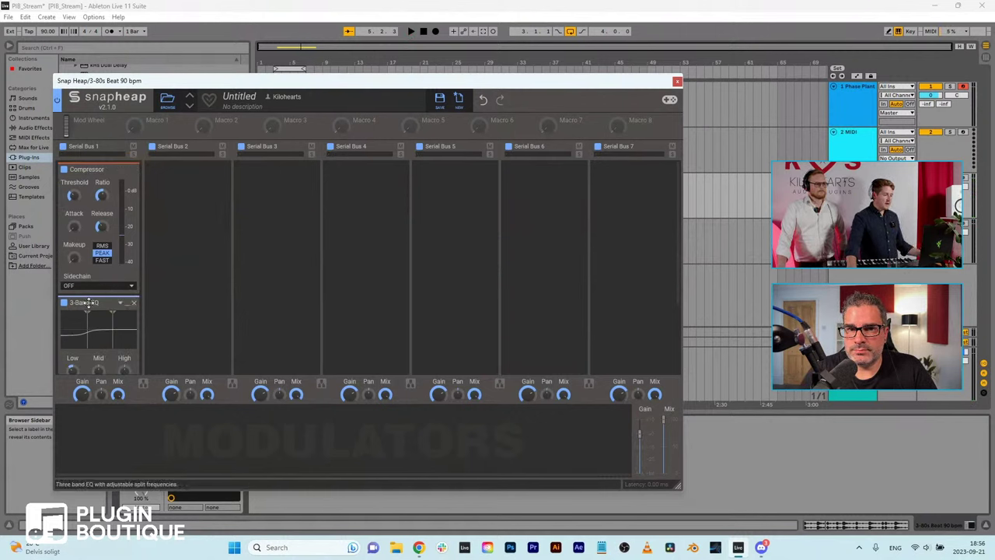
drag(88, 304, 188, 197)
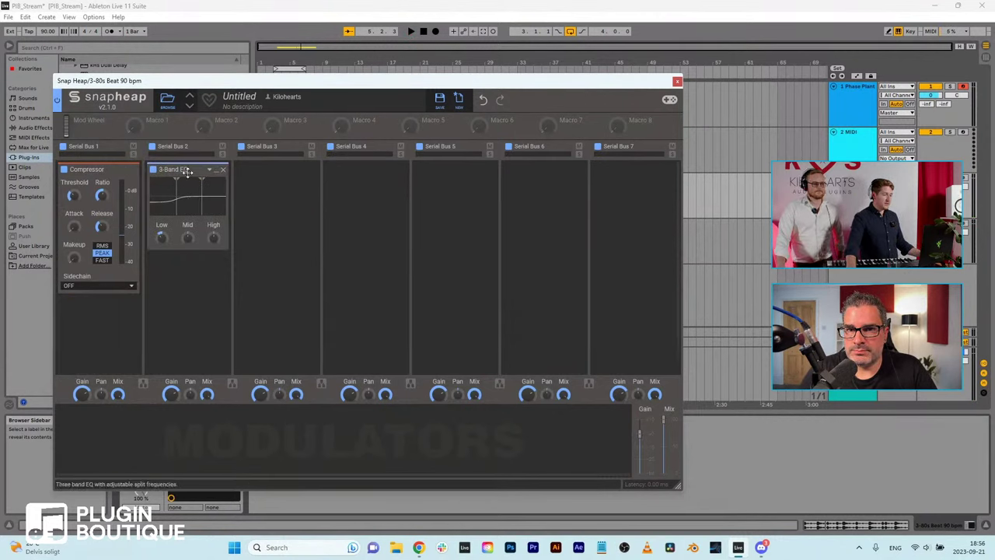
click(218, 171)
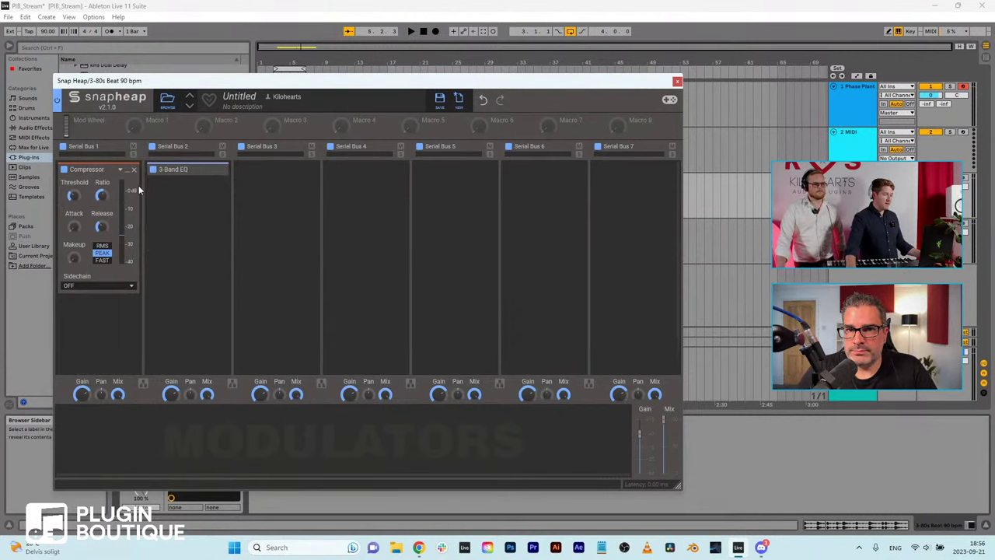
click(129, 172)
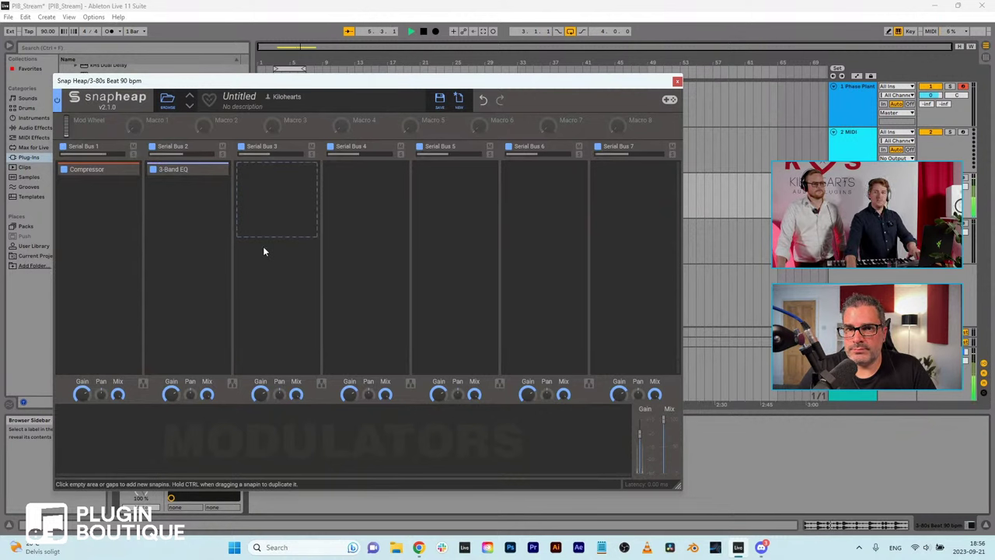
key(space)
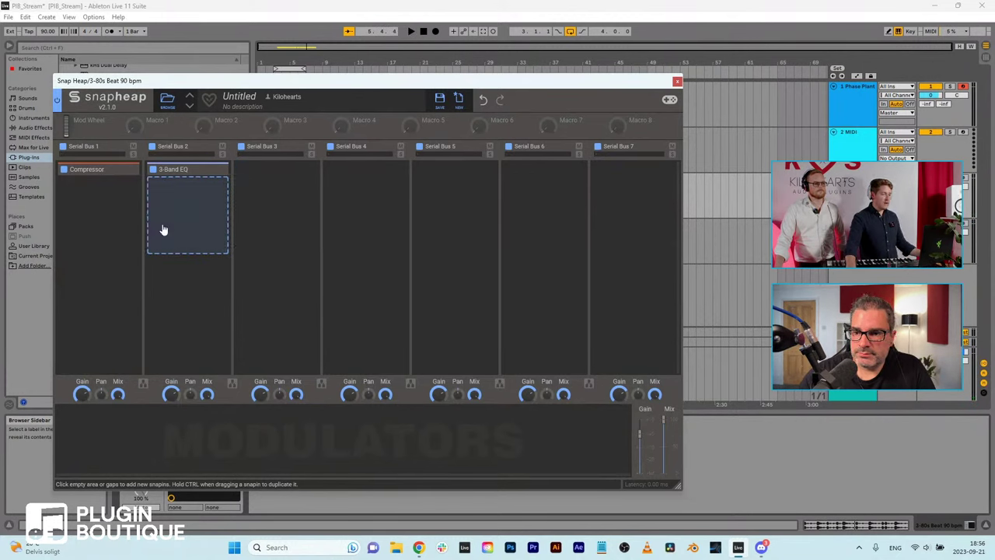
Step: Add a Tape Stop below the 3-Band EQ on Serial Bus 2 and briefly play the beat through it
click(187, 208)
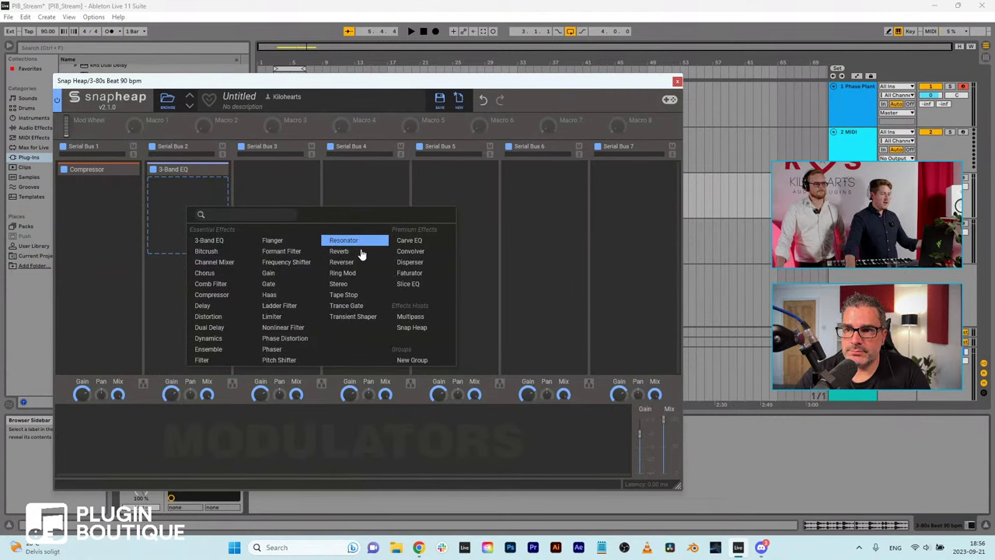
click(342, 295)
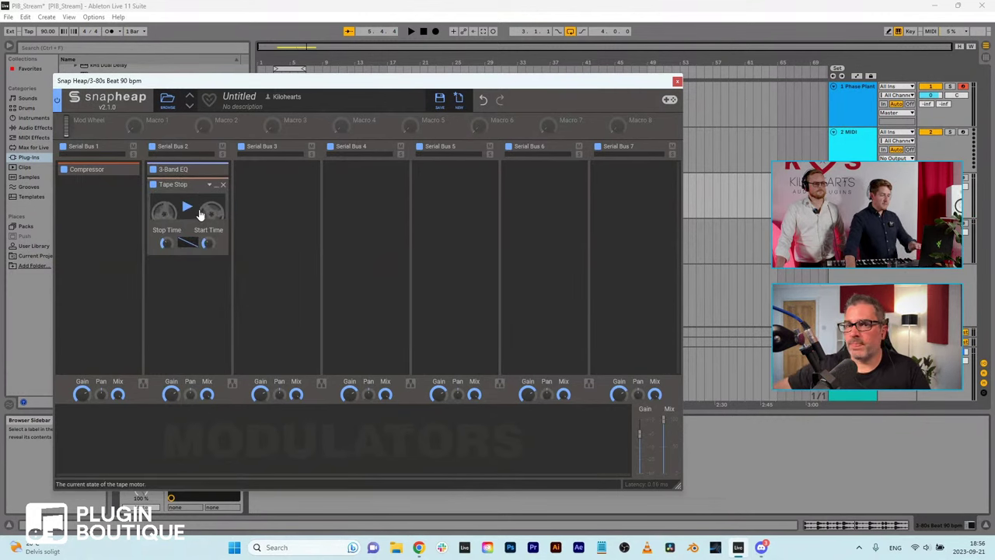
key(space)
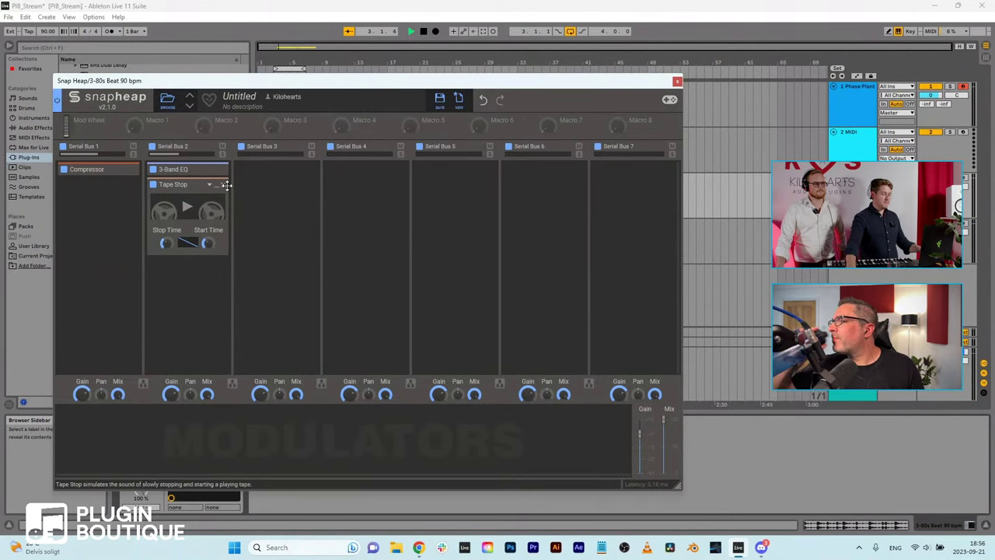
key(space)
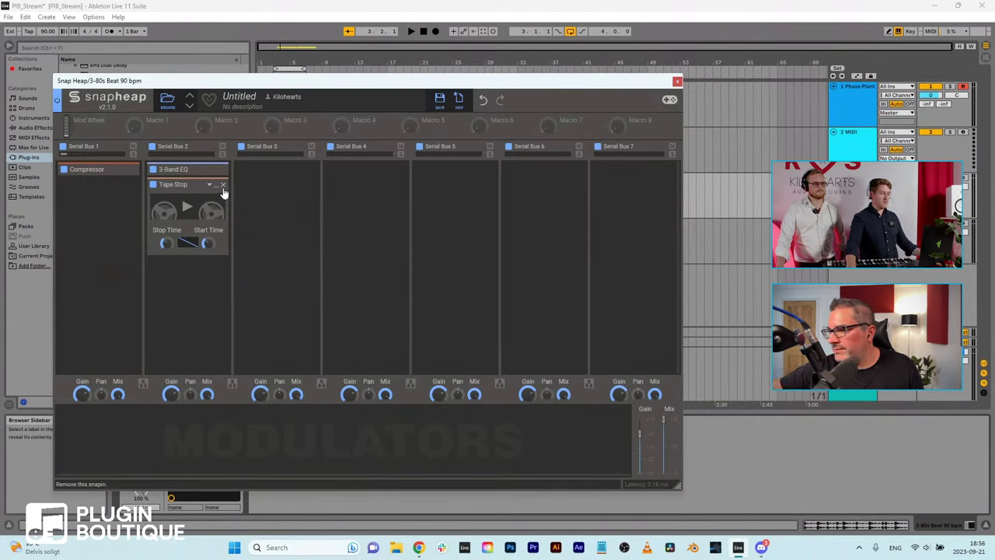
Step: Remove the Tape Stop, 3-Band EQ and Compressor from Snap Heap's buses
click(223, 188)
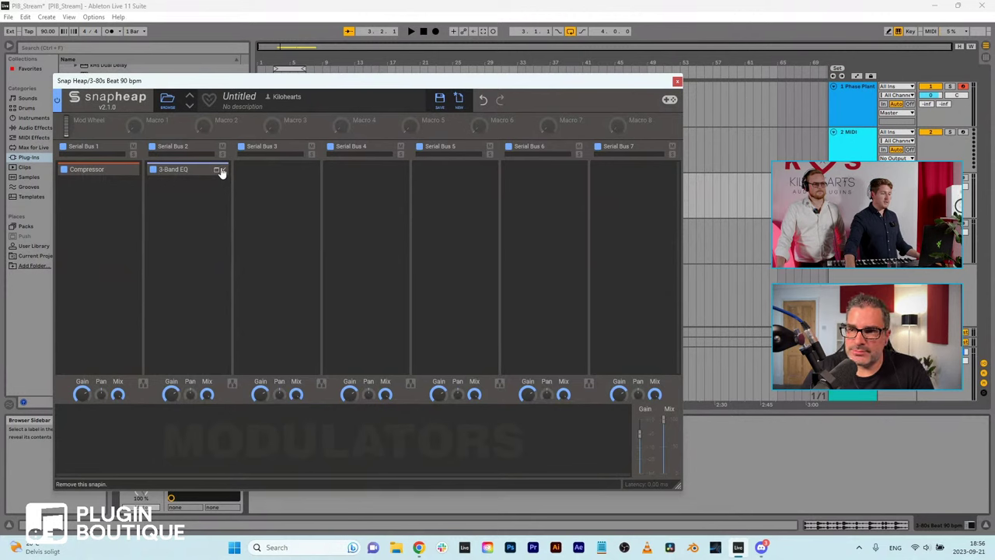
click(222, 171)
click(134, 170)
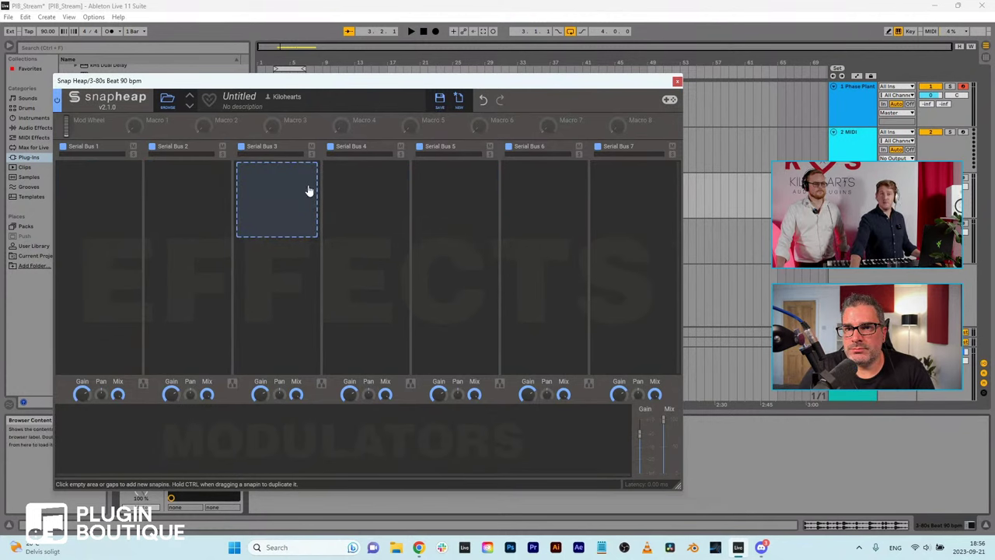
Step: Delete Snap Heap from the drum loop's track and load Multipass in its place
click(676, 82)
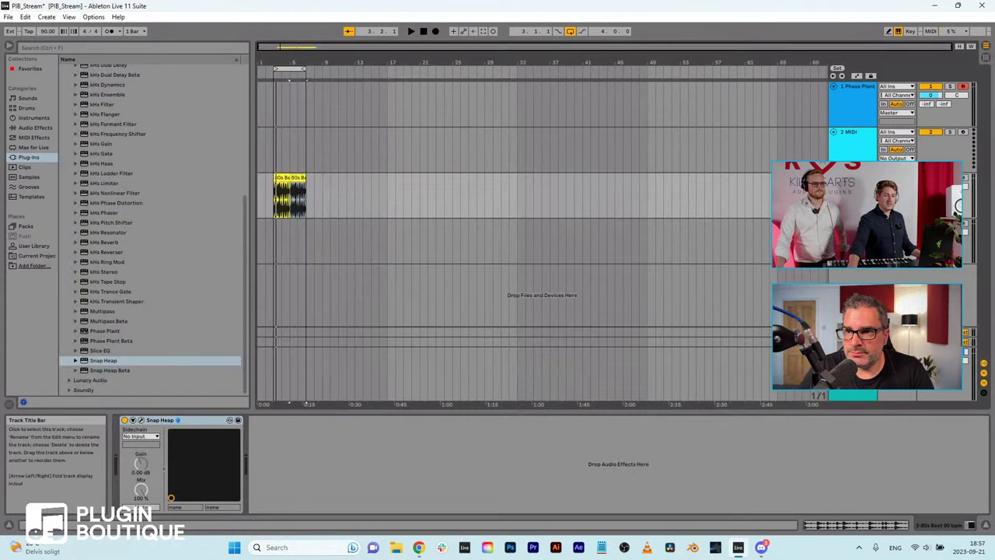
right_click(199, 421)
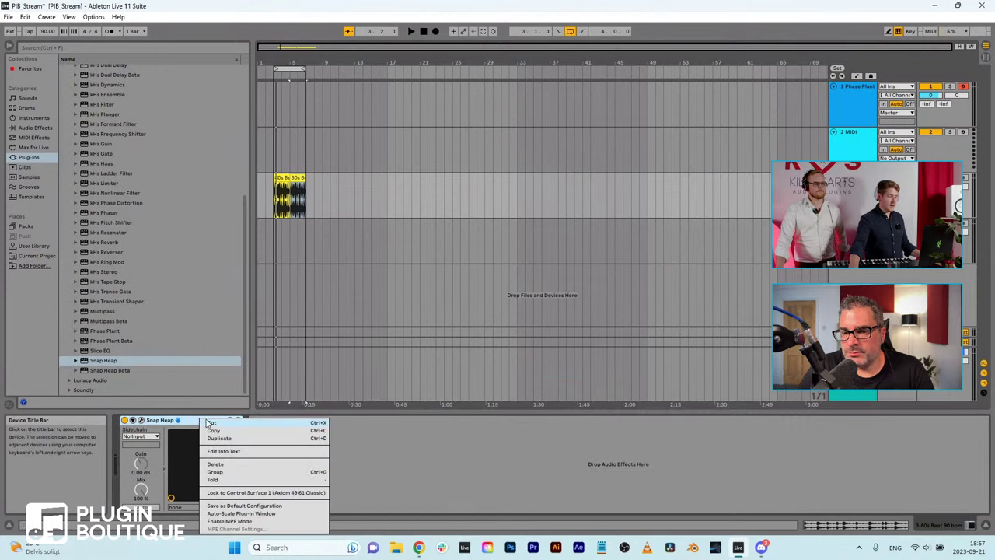
click(221, 463)
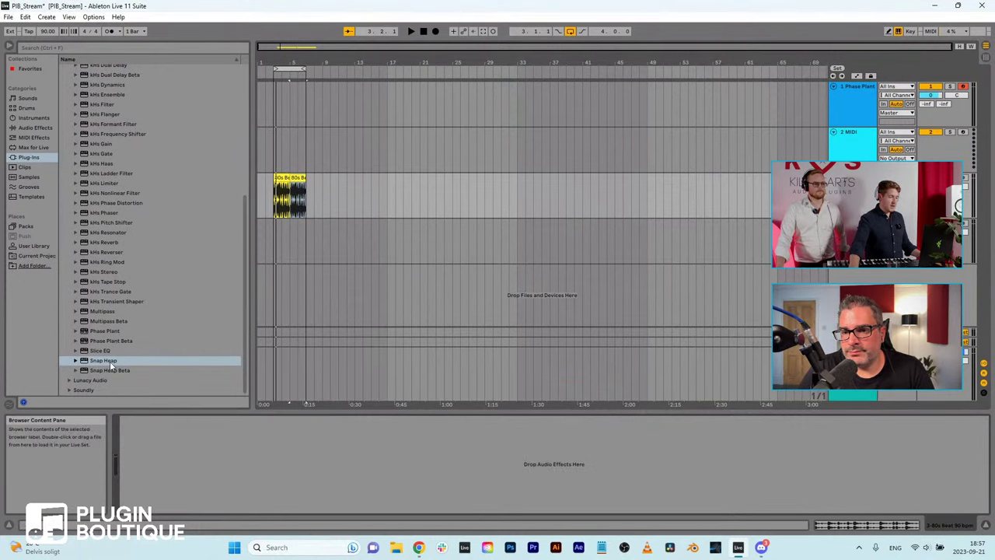
double_click(102, 310)
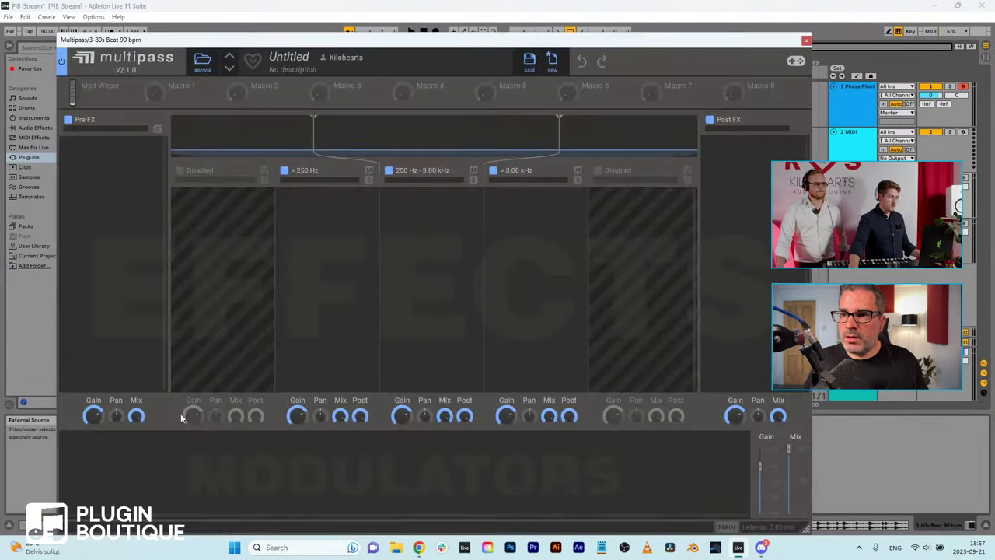
Step: Play the beat, solo Multipass's band below 250 Hz and add a Compressor to it
key(space)
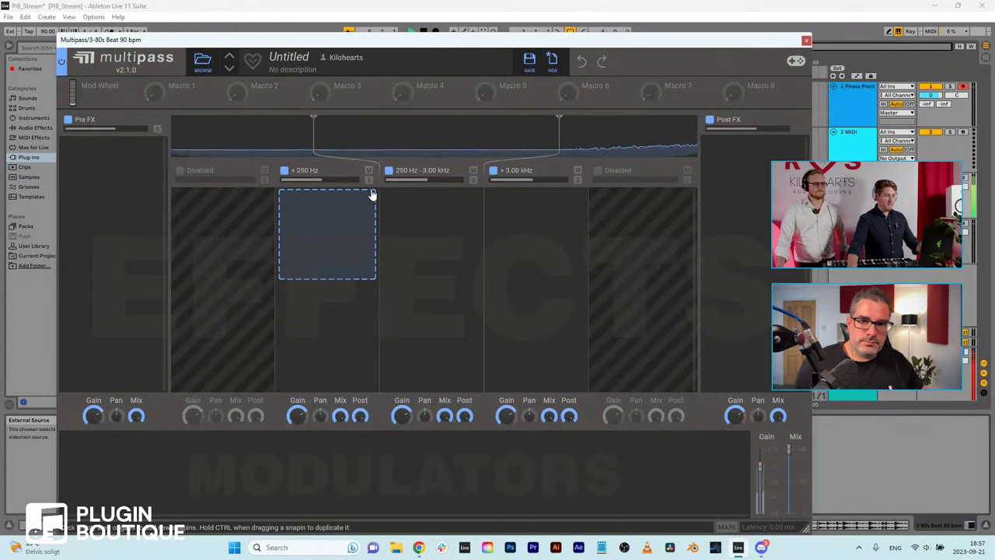
click(369, 179)
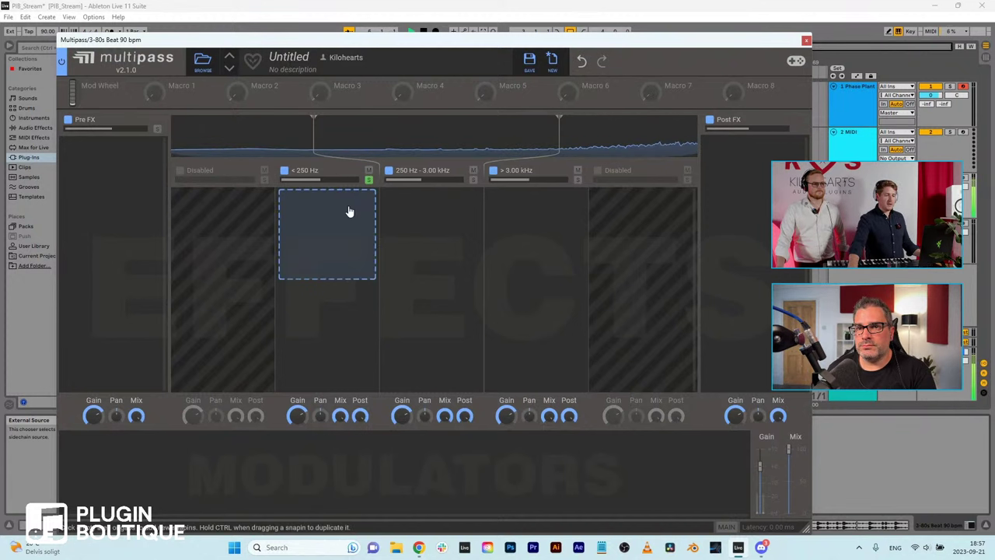
click(352, 224)
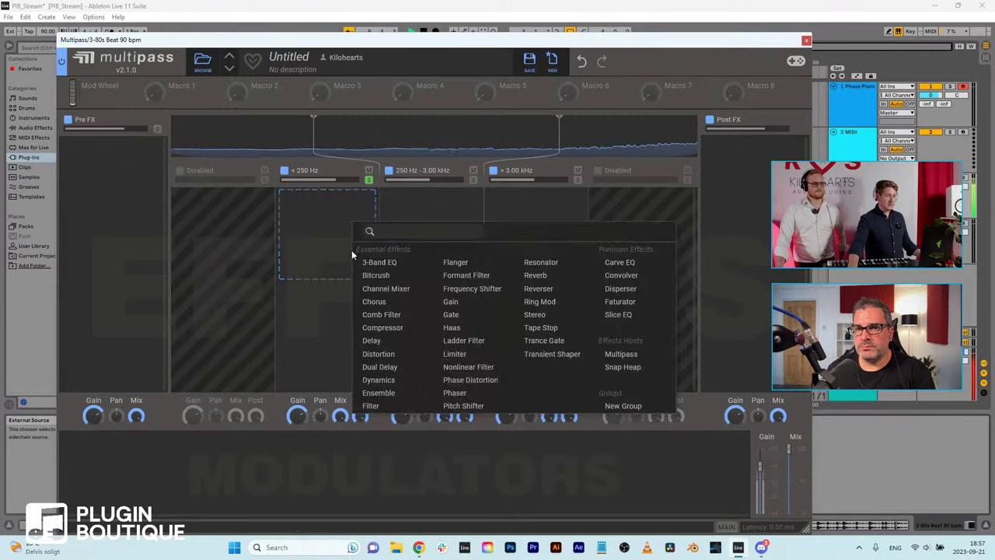
click(381, 329)
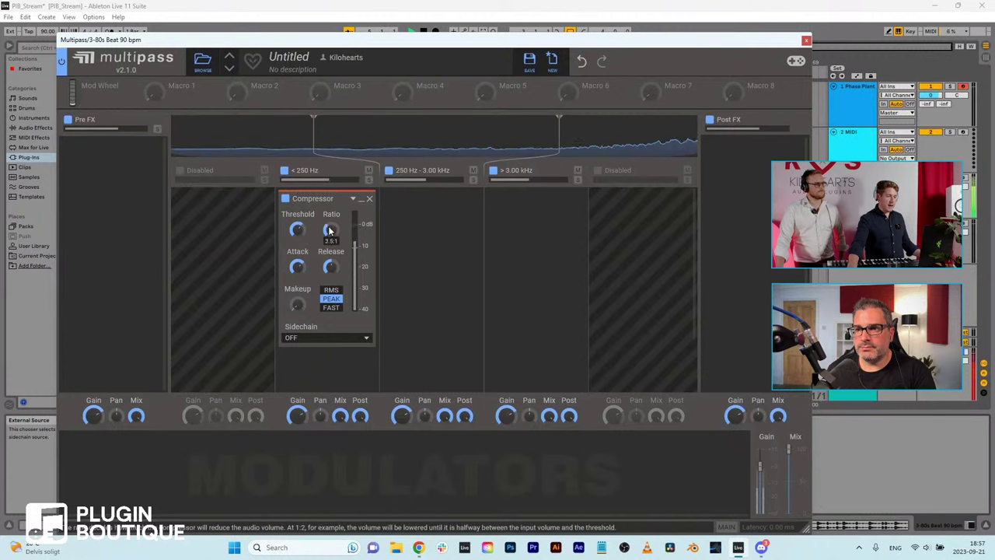
Step: Set the crossover between the low and middle bands to 286 Hz and add Distortion to the middle band
mouse_move(314, 152)
mouse_down()
mouse_move(345, 151)
mouse_move(327, 152)
mouse_up()
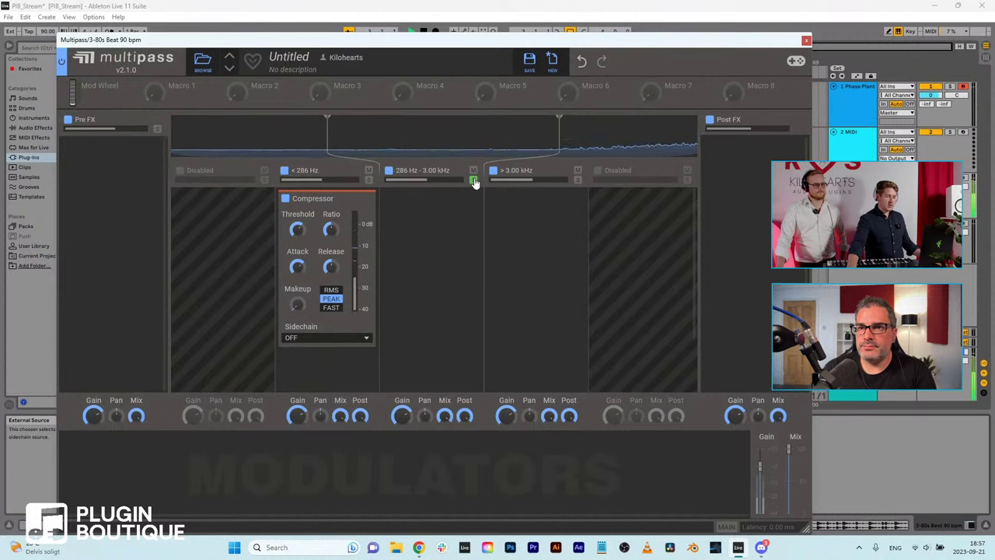
click(464, 207)
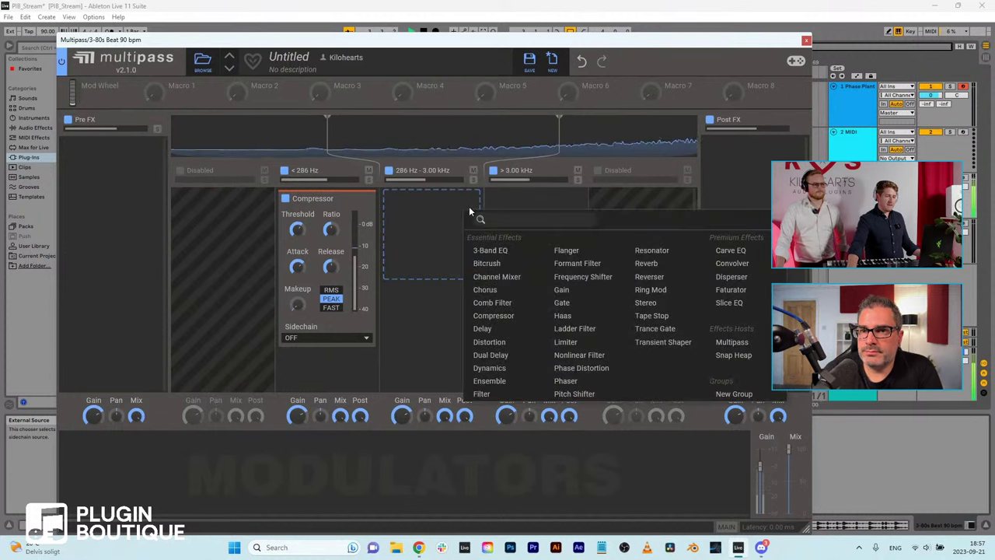
click(495, 347)
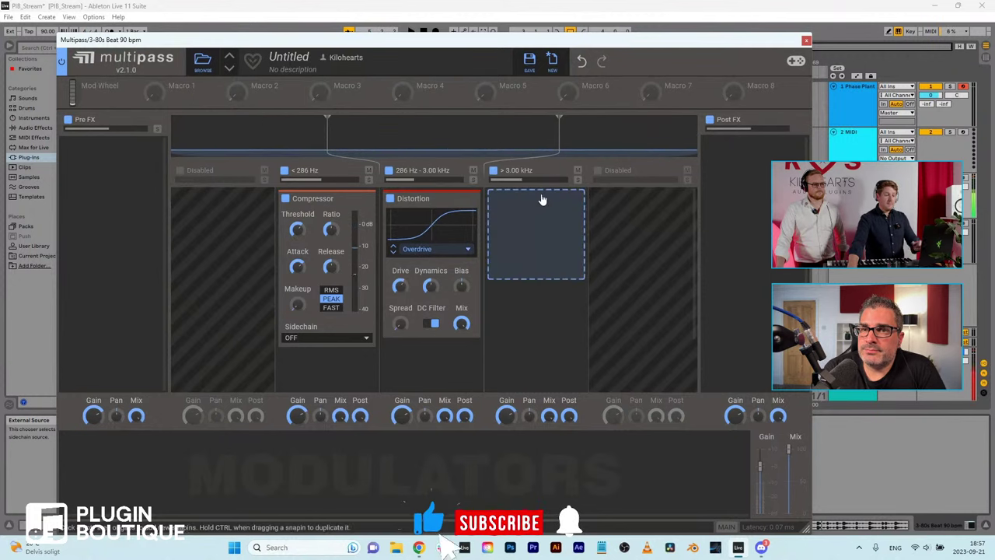
Step: Set the upper crossover to 1.62 kHz and audition a Reverb on the band above it
drag(559, 118, 499, 136)
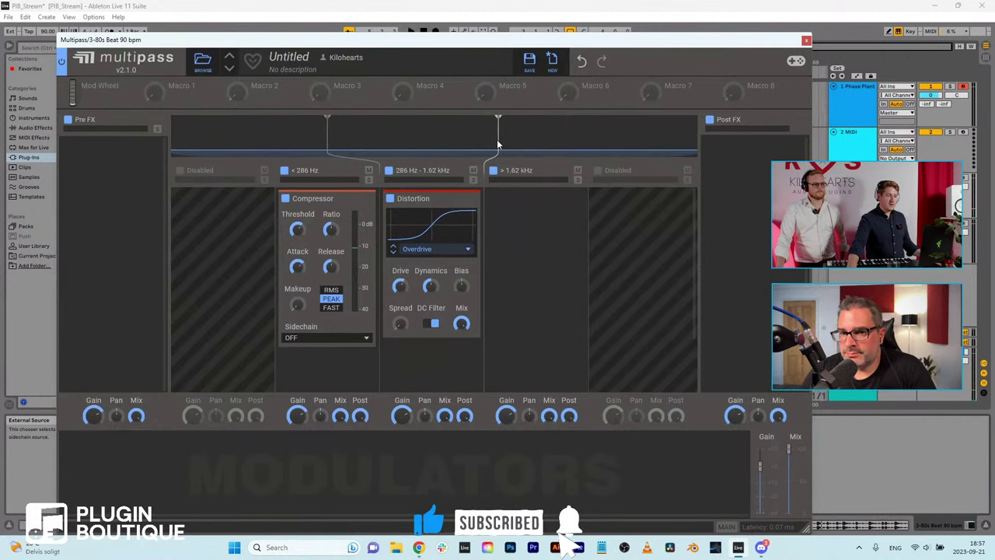
click(576, 193)
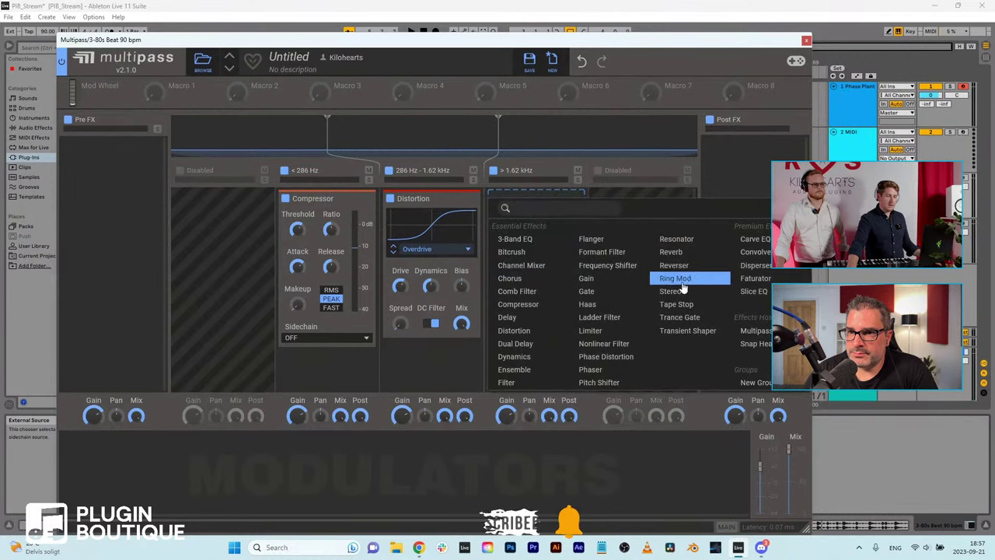
click(673, 254)
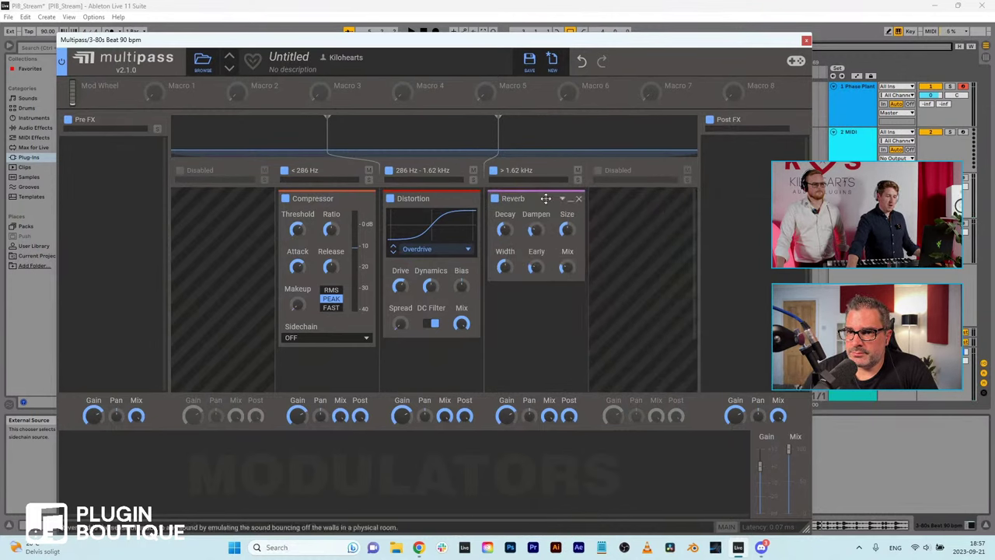
key(space)
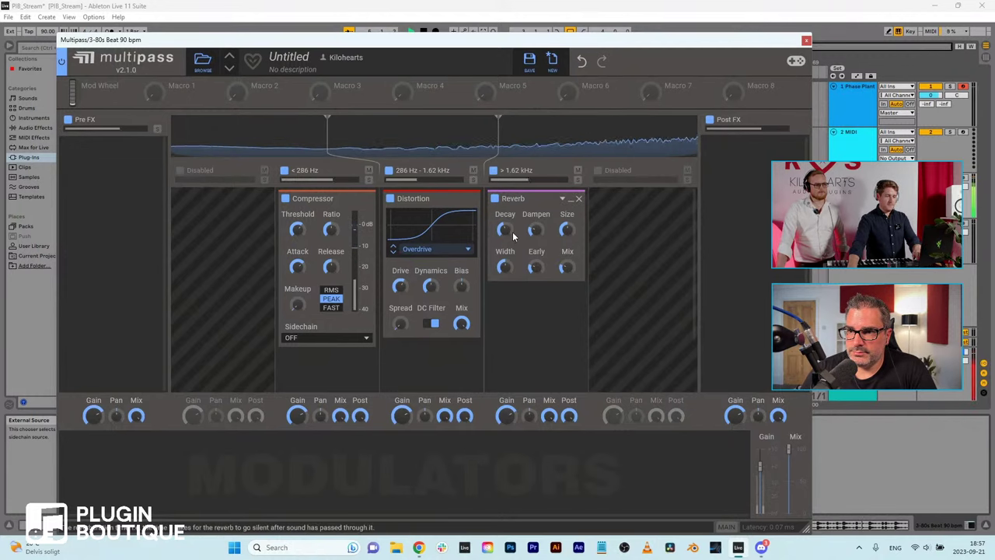
key(space)
Step: Enable Multipass's two disabled outer bands to split the signal into five bands
click(596, 169)
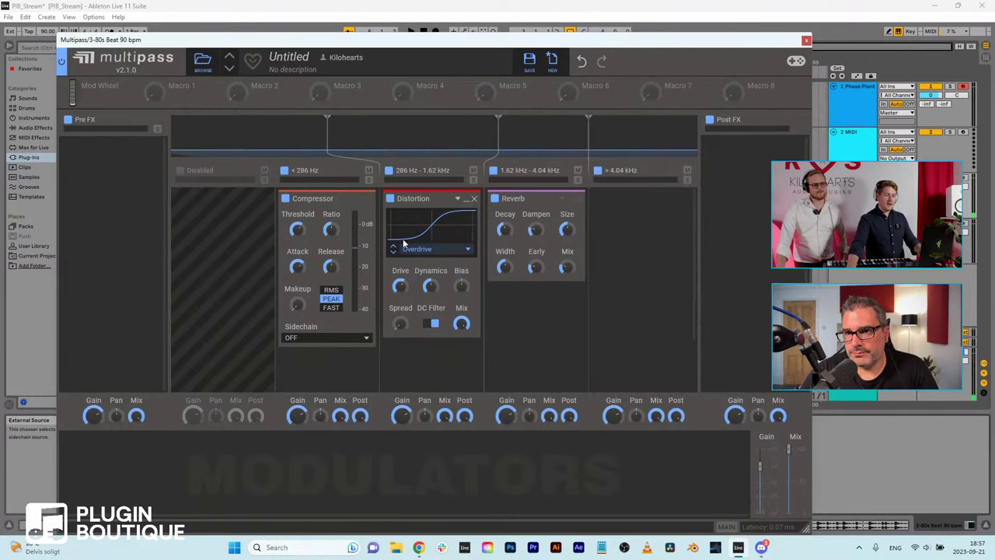
click(179, 170)
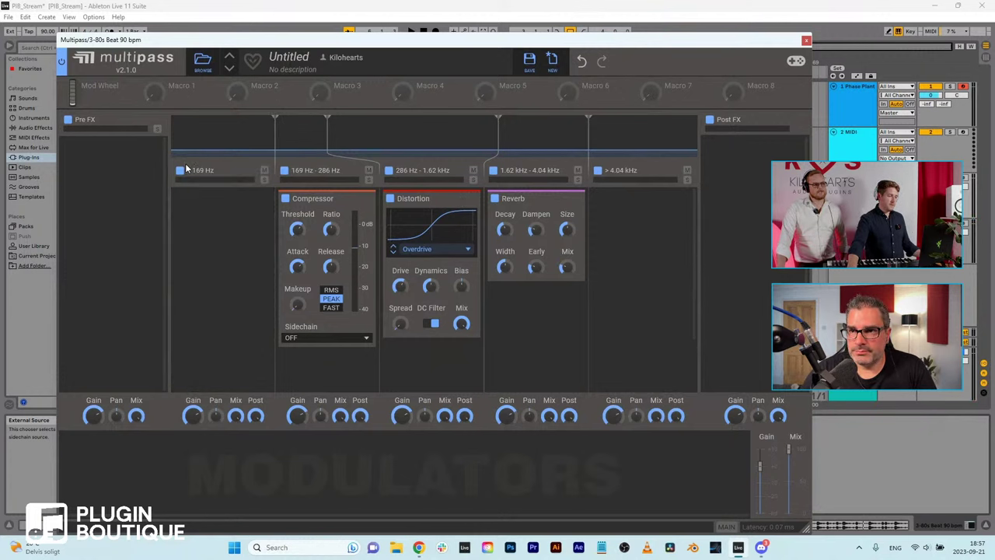
click(236, 229)
Step: Nest a Snap Heap below the Reverb and load the user preset Archive tape prod into it
click(551, 311)
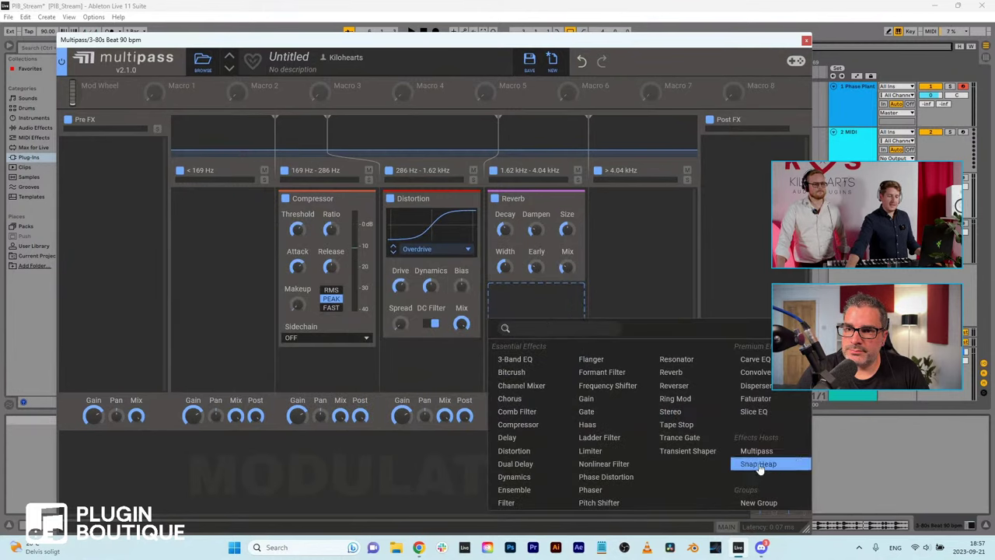
click(760, 465)
click(572, 311)
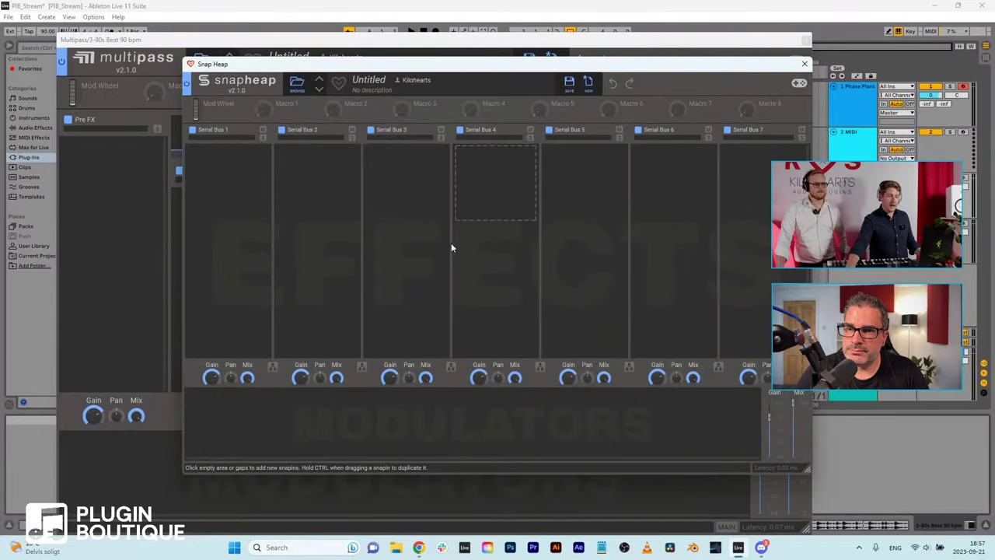
click(297, 91)
click(216, 132)
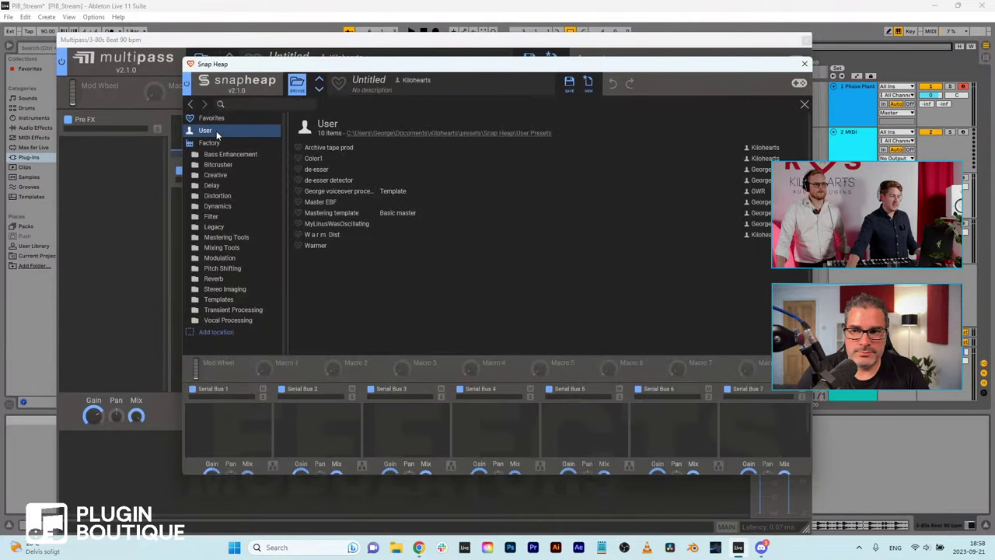
click(334, 148)
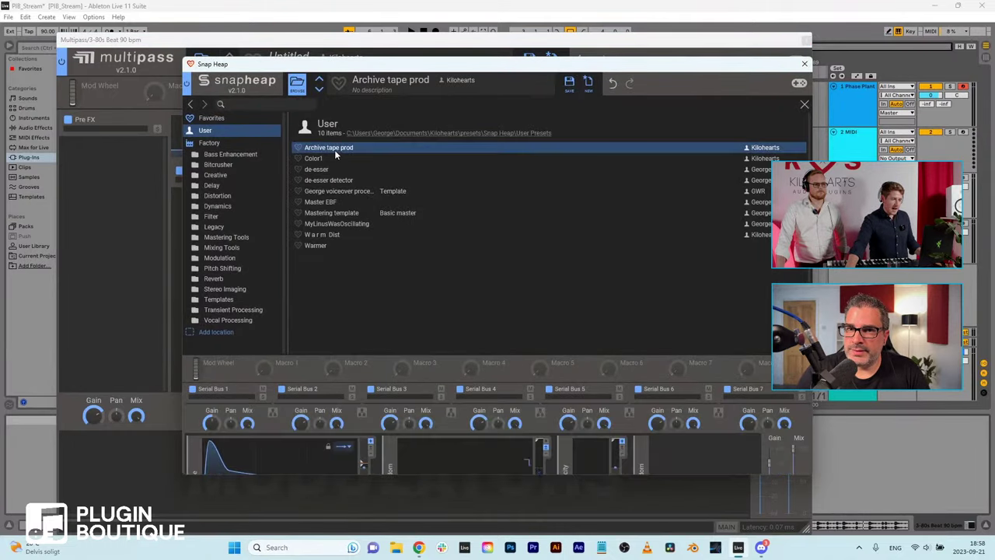
click(298, 90)
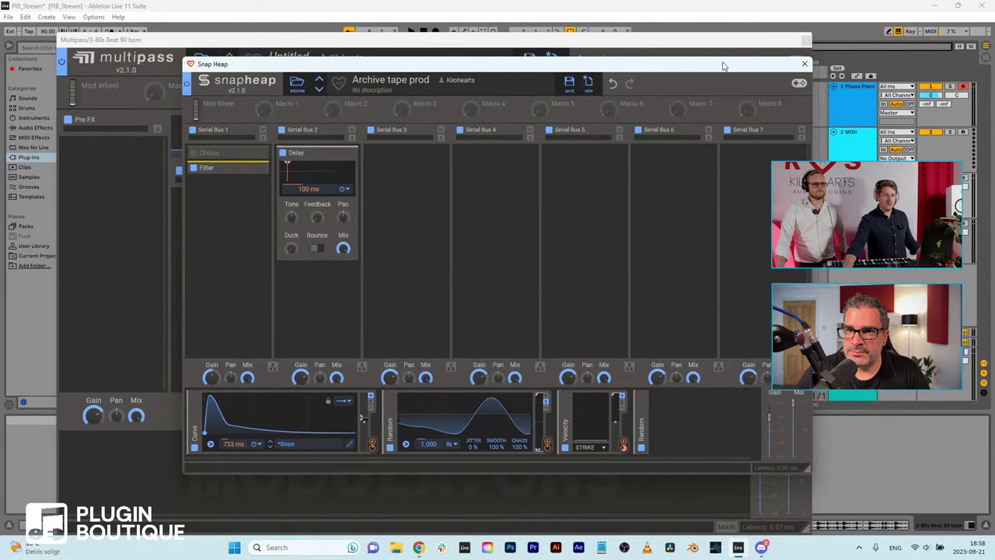
drag(738, 65, 749, 65)
click(815, 69)
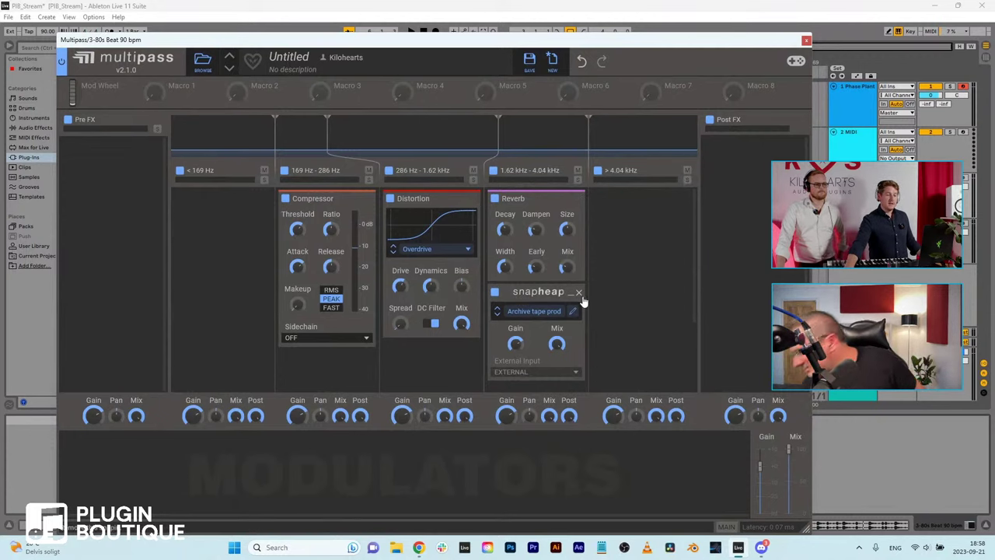
Step: Remove the nested Snap Heap and delete Multipass from the drum loop's track
click(578, 292)
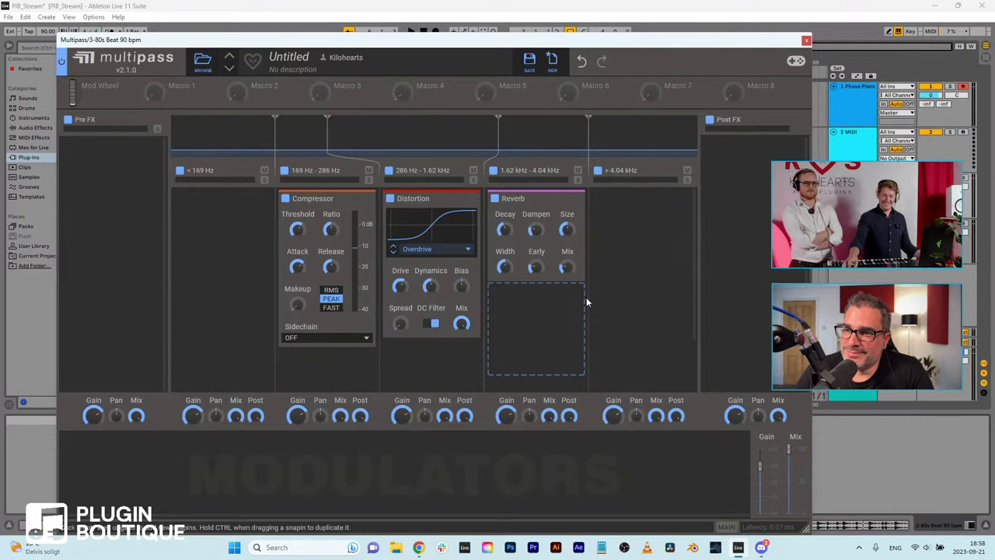
click(805, 41)
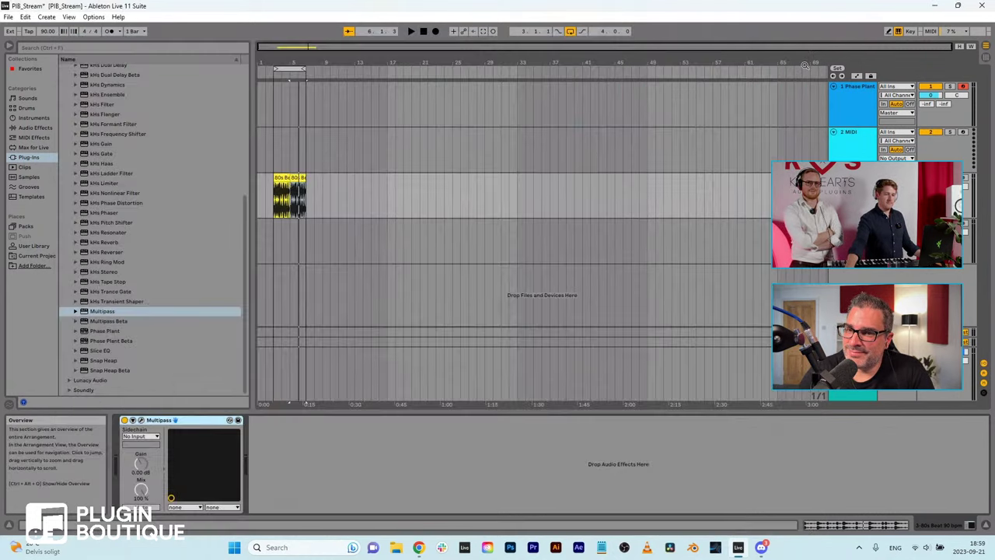
right_click(200, 422)
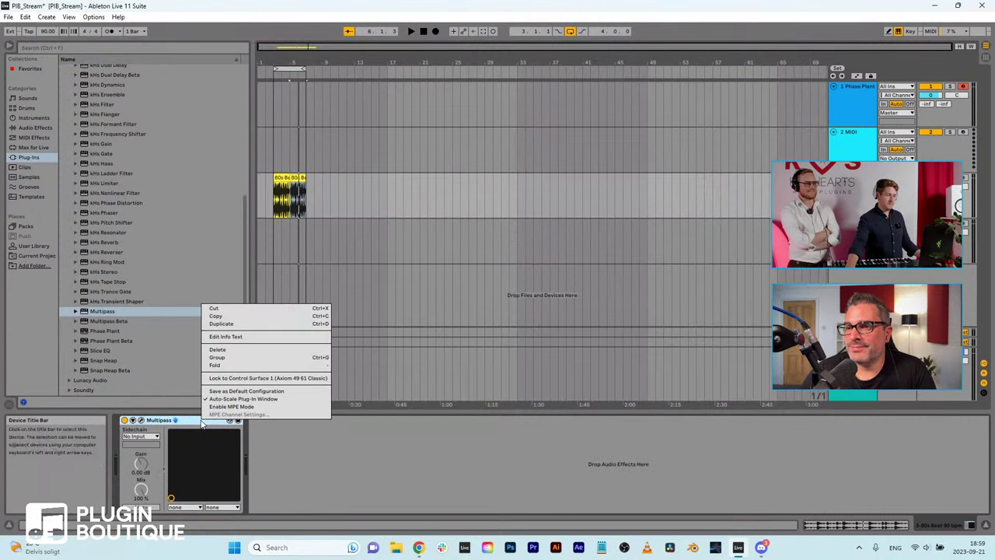
click(217, 349)
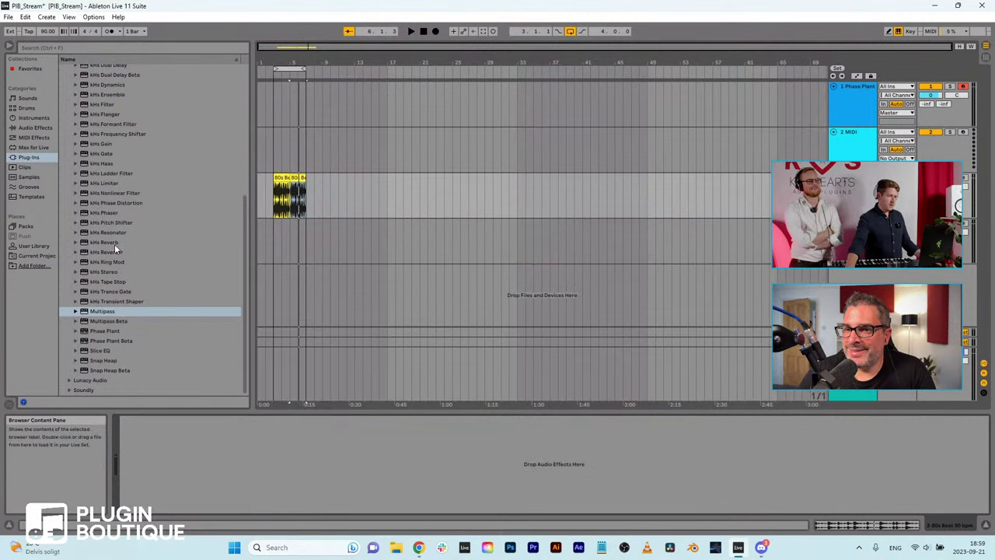
Step: Insert Snap Heap on the drum loop's track and add a Chorus to Serial Bus 1 and a Compressor to Serial Bus 2
double_click(104, 360)
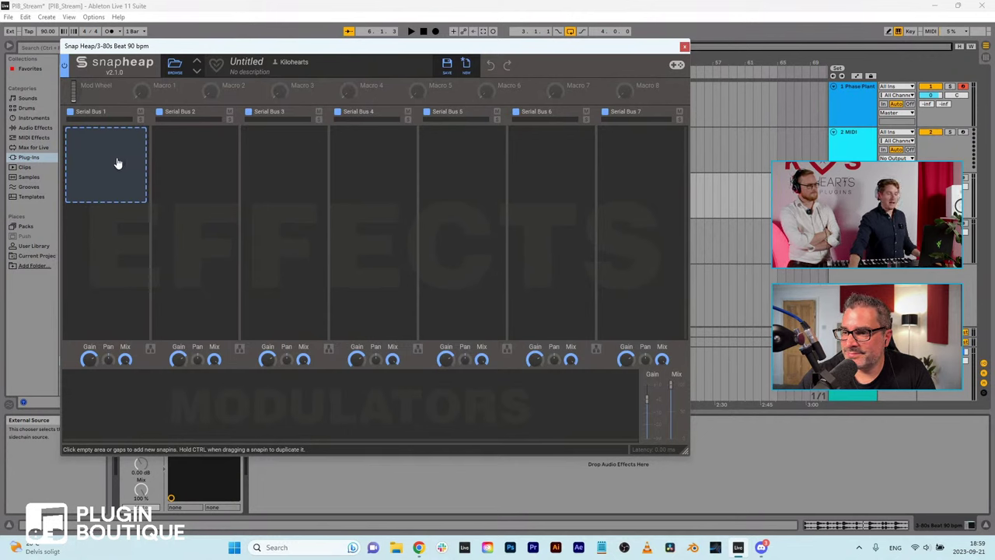
click(118, 163)
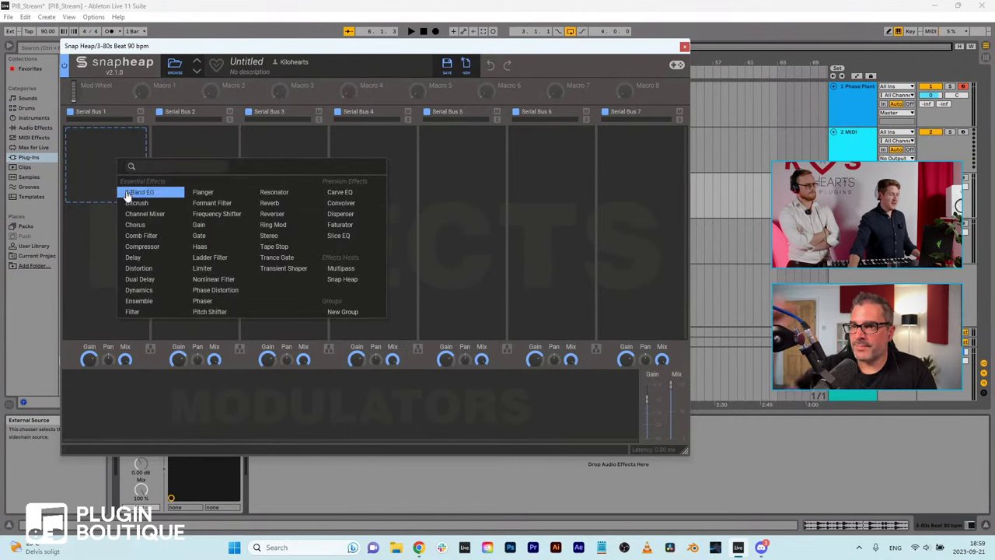
click(160, 225)
click(175, 151)
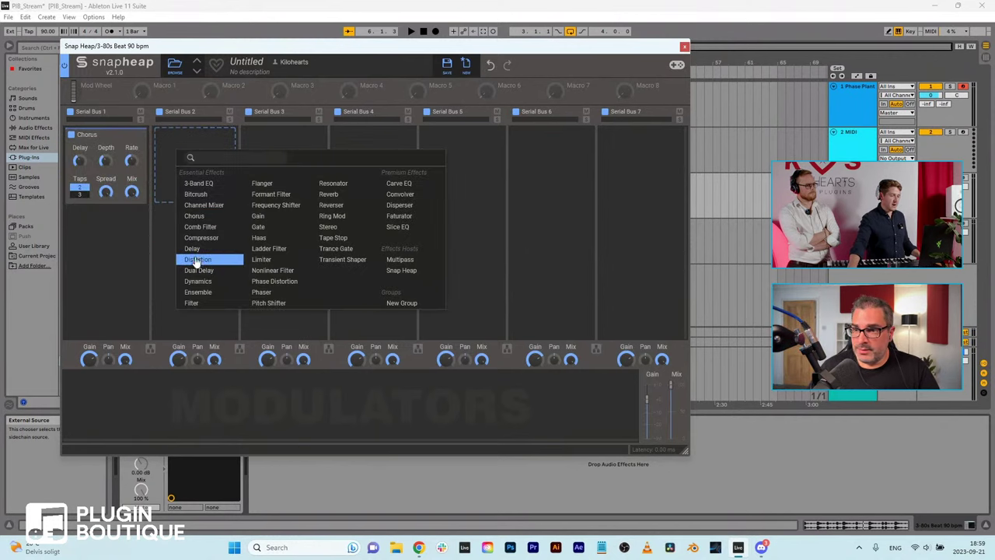
click(198, 237)
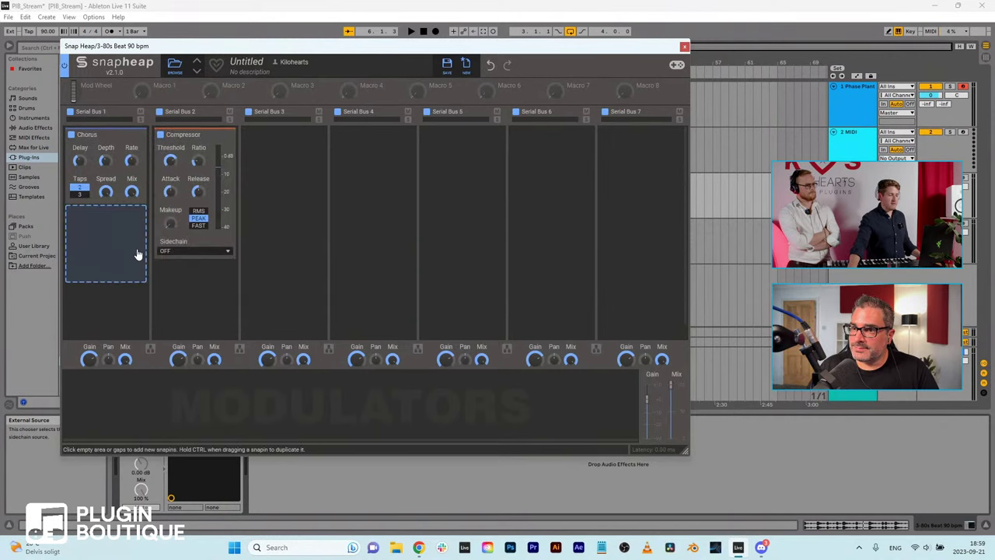
Step: Move the Compressor below the Chorus in Serial Bus 1 and add a Distortion beneath them
scroll(128, 244, down, 1)
scroll(128, 246, up, 1)
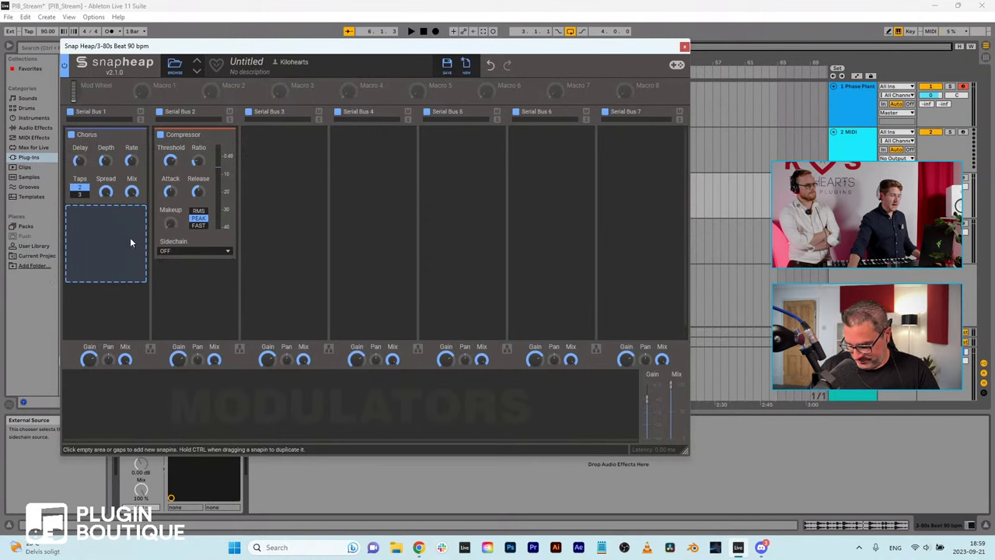
click(129, 243)
drag(178, 136, 112, 217)
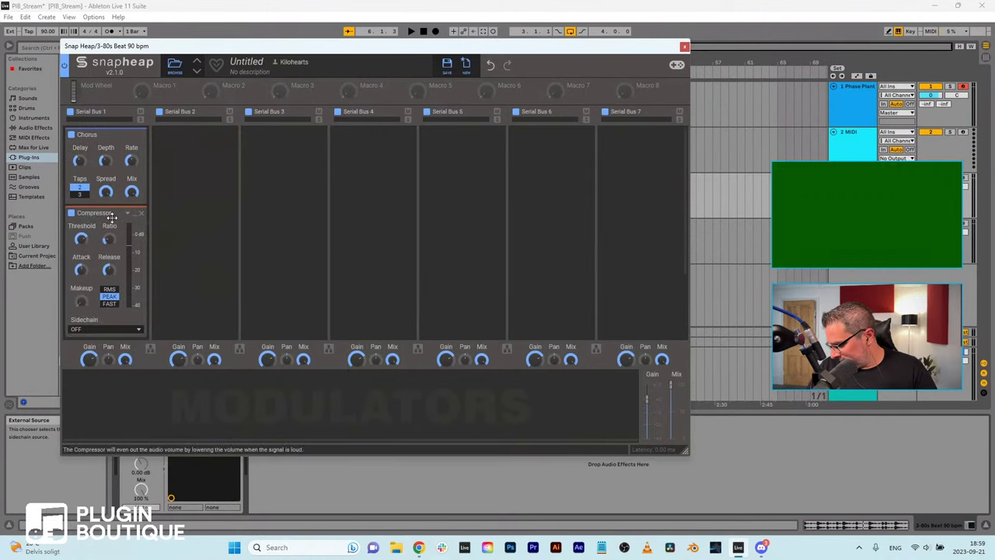
click(141, 134)
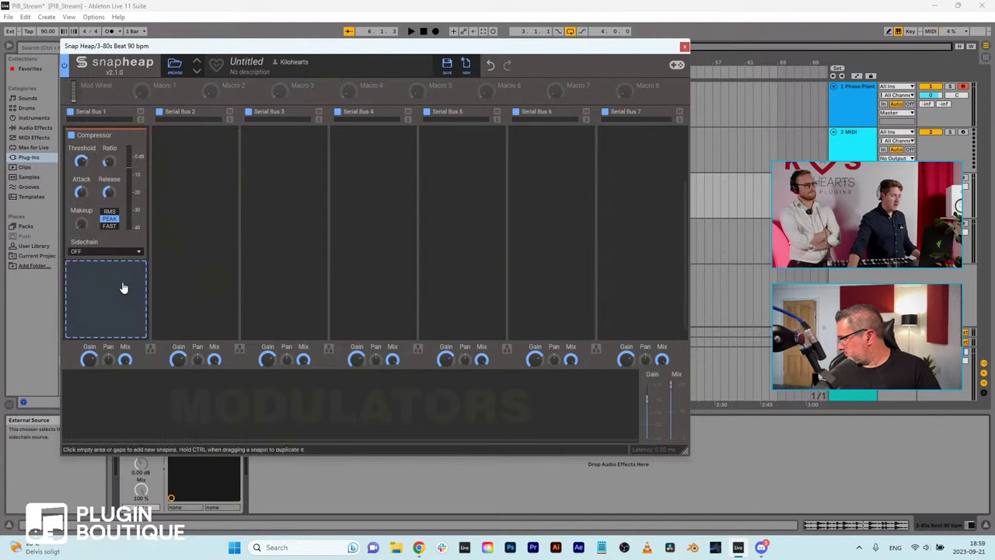
click(122, 288)
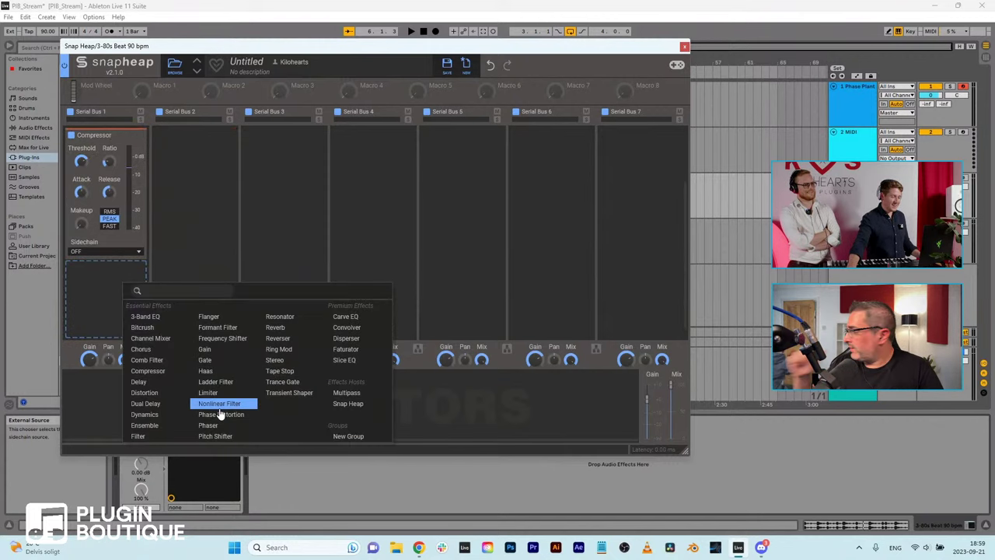
click(161, 393)
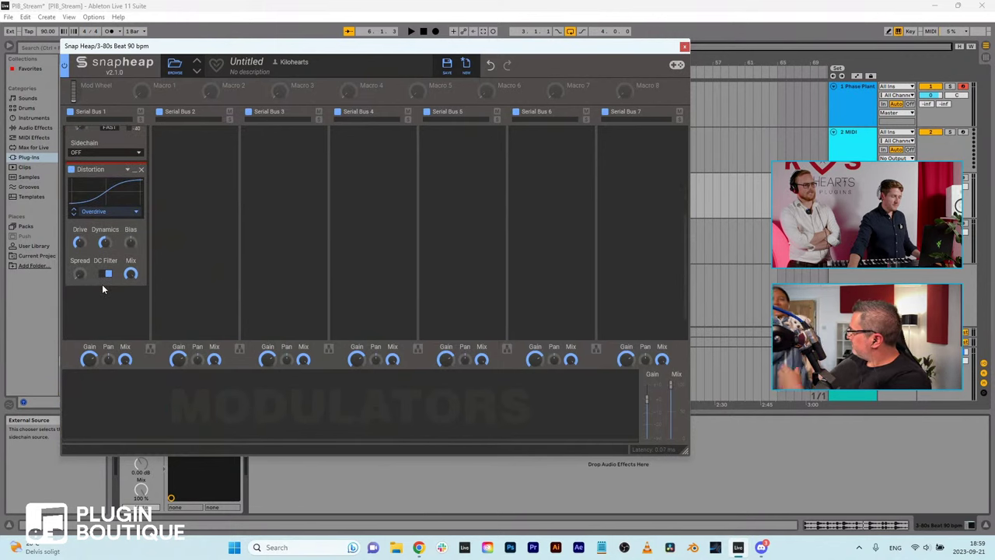
Step: Minimize the effects in Serial Bus 1 and remove the Chorus, Compressor and Distortion
scroll(102, 284, up, 3)
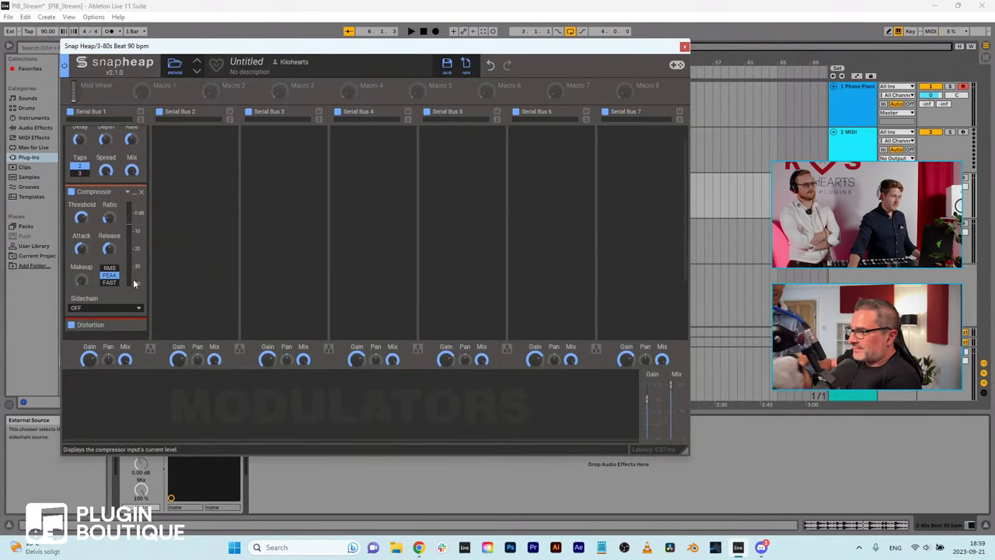
click(134, 191)
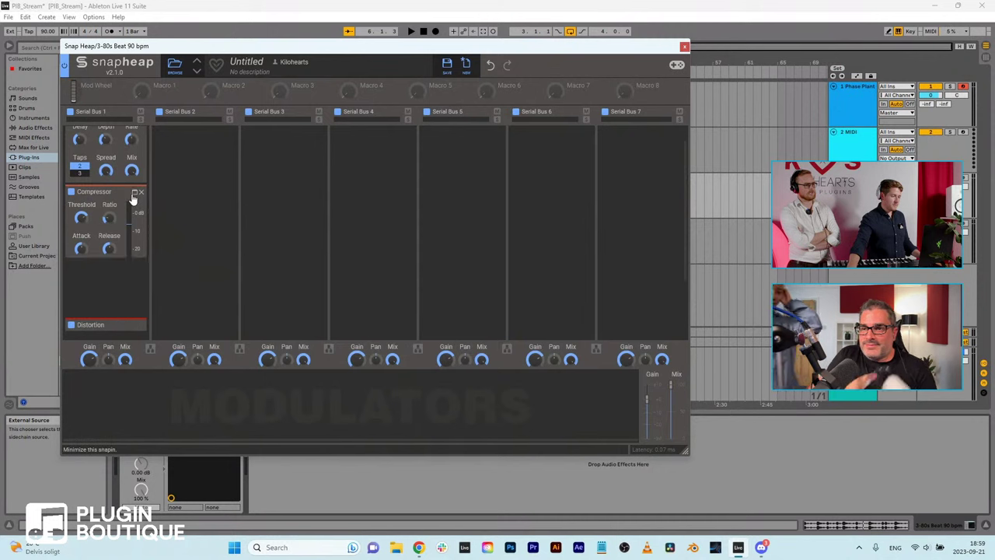
click(137, 139)
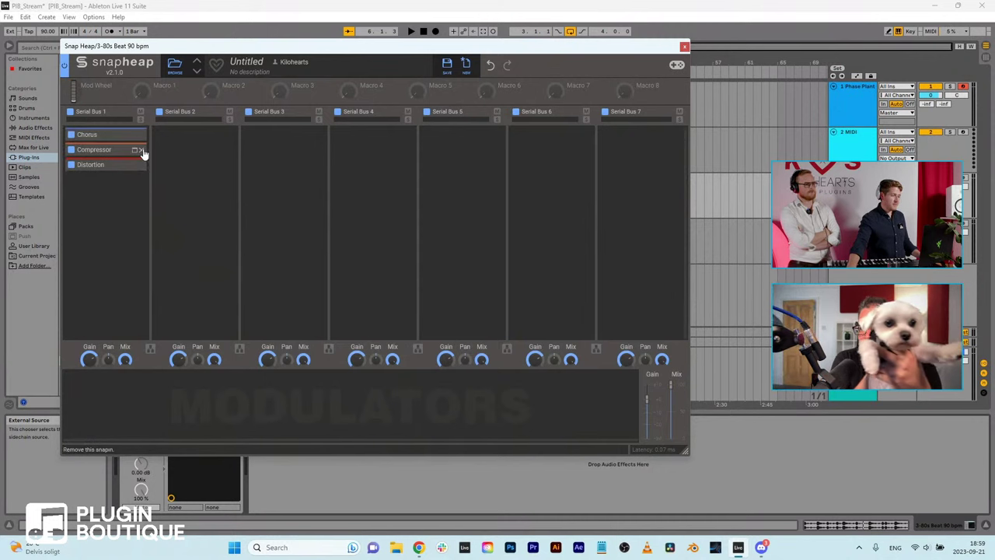
click(142, 149)
click(141, 135)
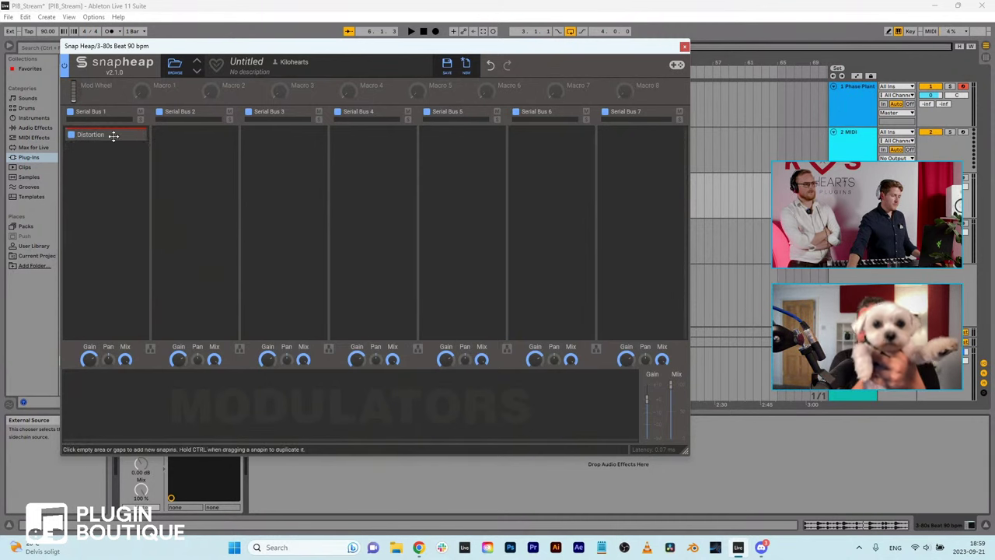
click(140, 136)
Step: Add a fresh Distortion to the empty Serial Bus 1 and remove it again
click(129, 141)
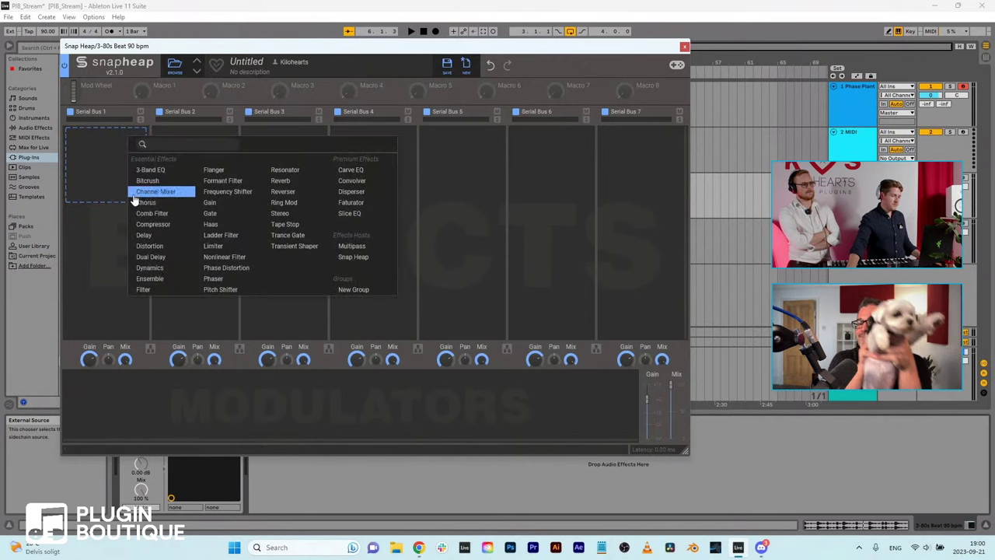
click(157, 254)
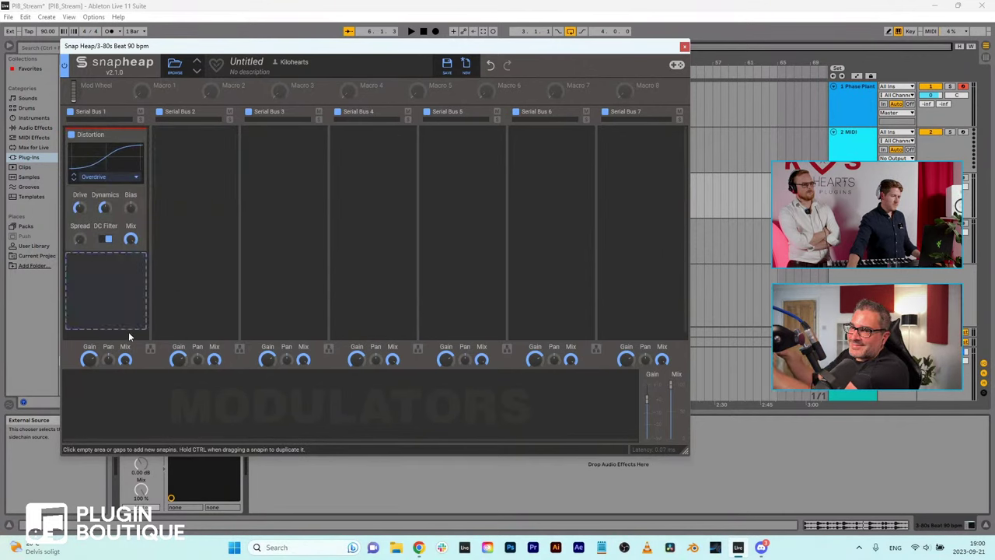
click(142, 137)
Step: Add an LFO Table modulator to Snap Heap and switch its rate from free to tempo sync
click(118, 401)
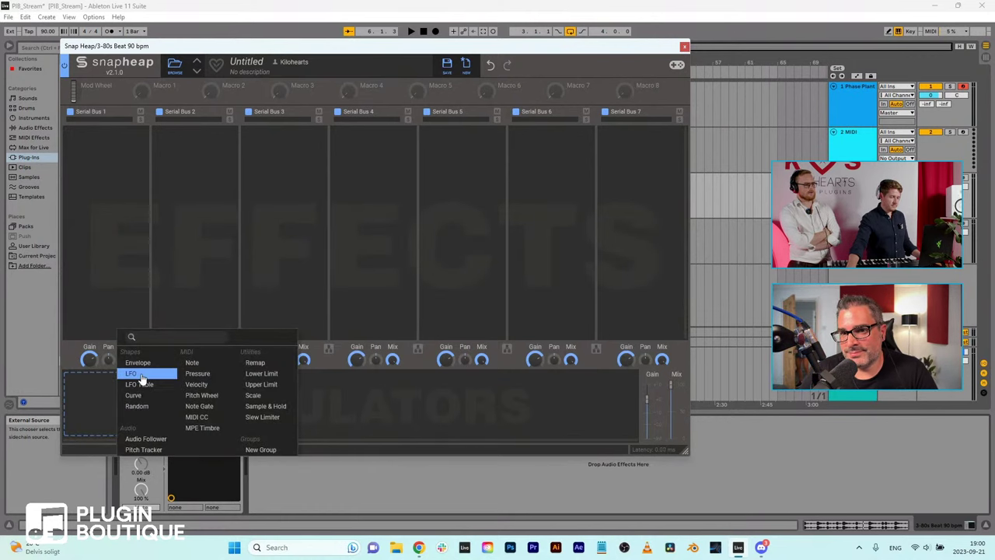
click(137, 384)
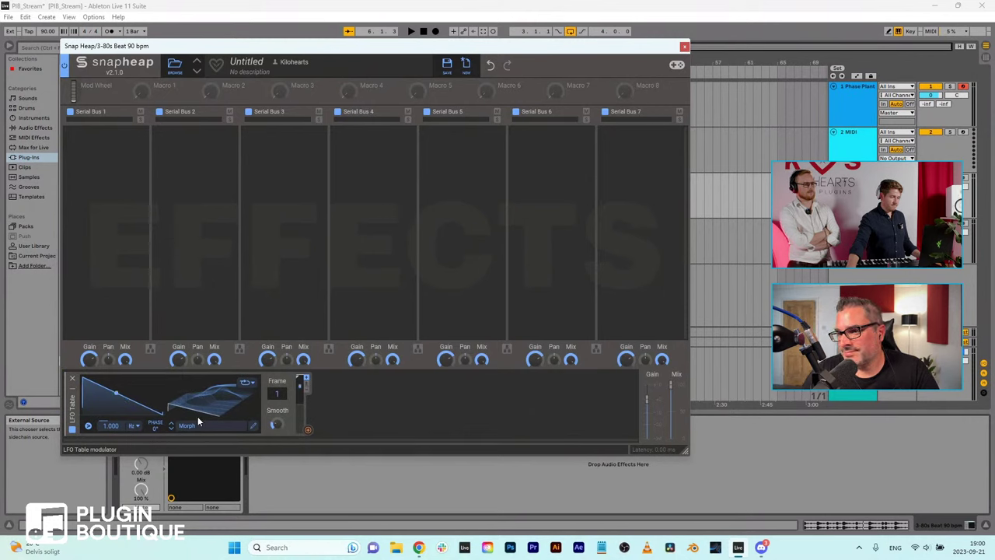
click(134, 425)
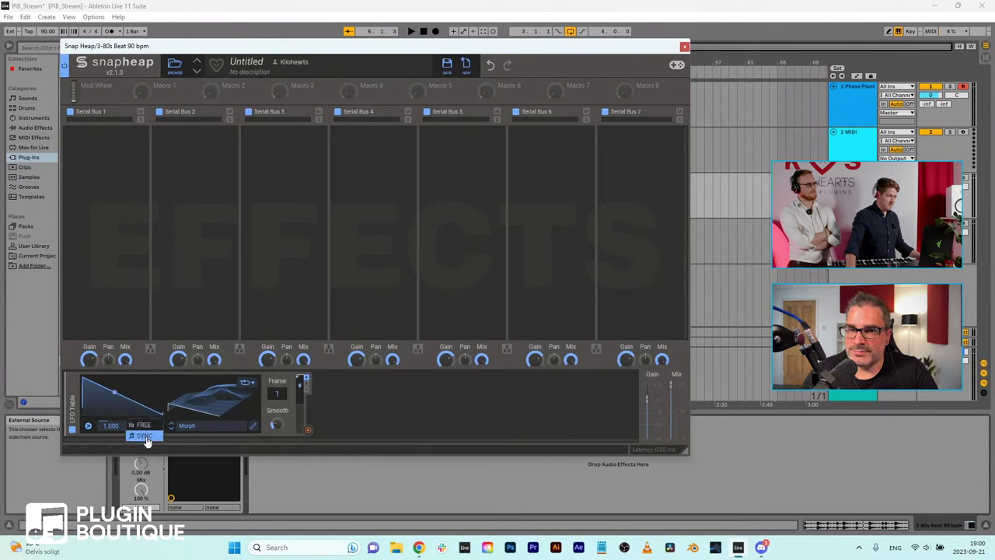
click(145, 437)
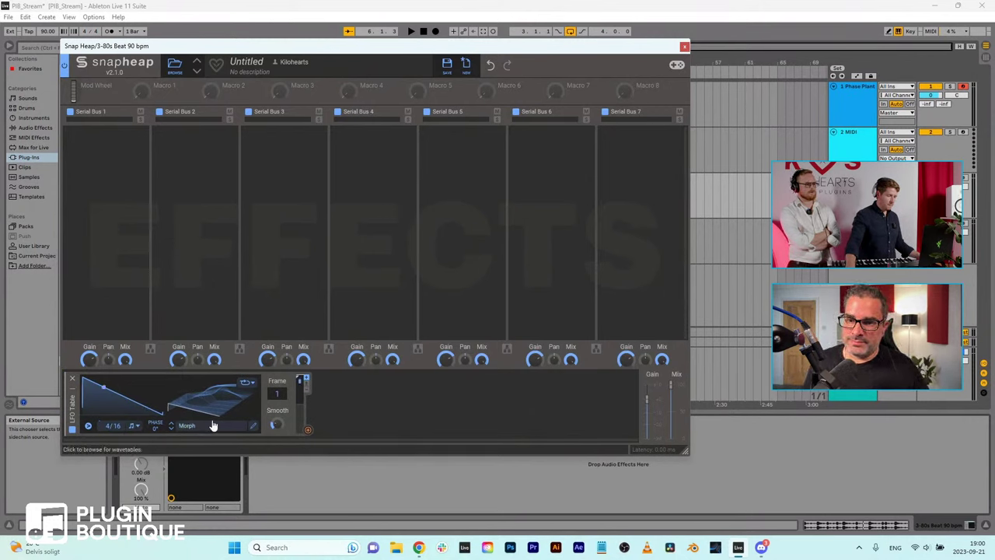
Step: Try the LFO Table on the main Mix, remove that modulation, and route the LFO Table to the main Gain instead
drag(308, 430, 672, 440)
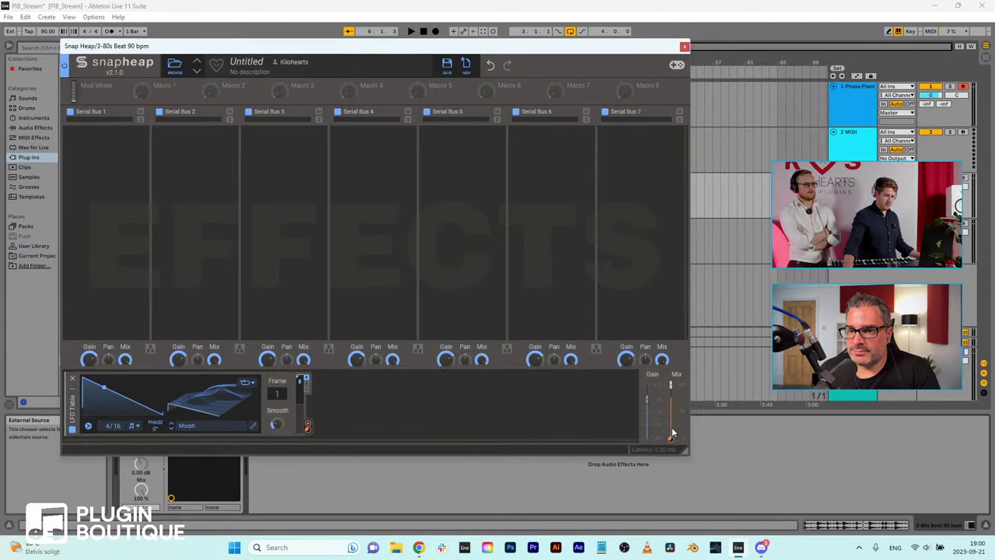
double_click(671, 440)
drag(308, 429, 645, 408)
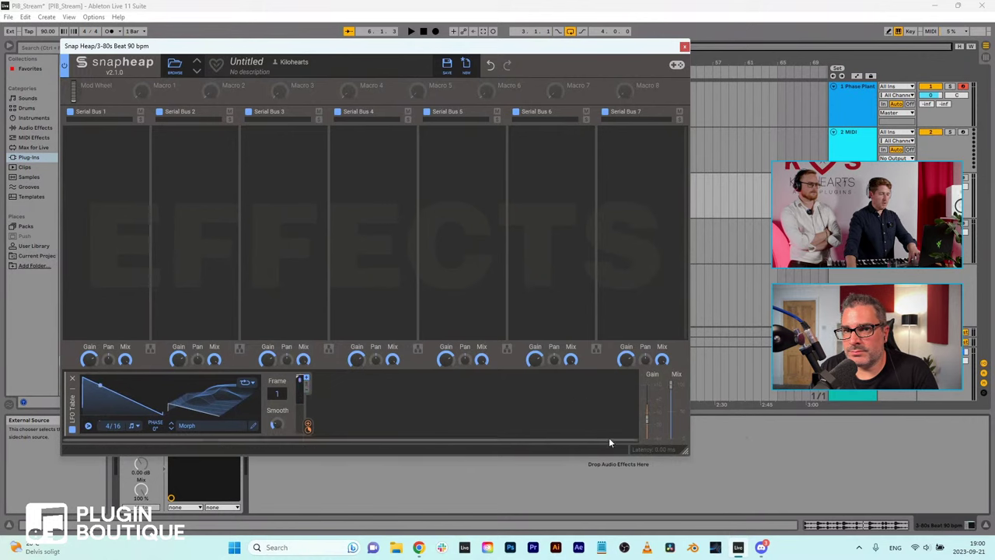
mouse_move(646, 440)
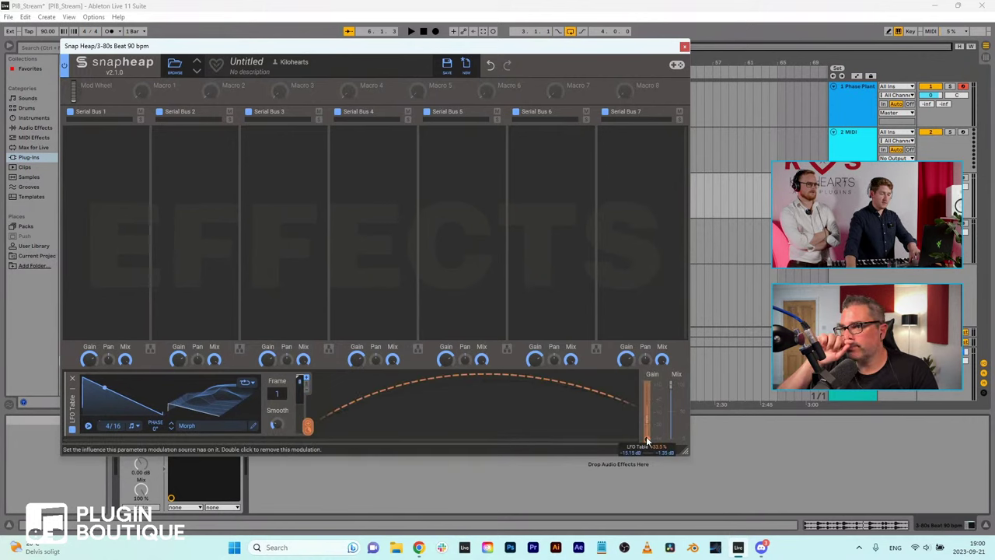
Step: Play the drum loop while sweeping the LFO Table's frame upward, and return the frame to 1
key(space)
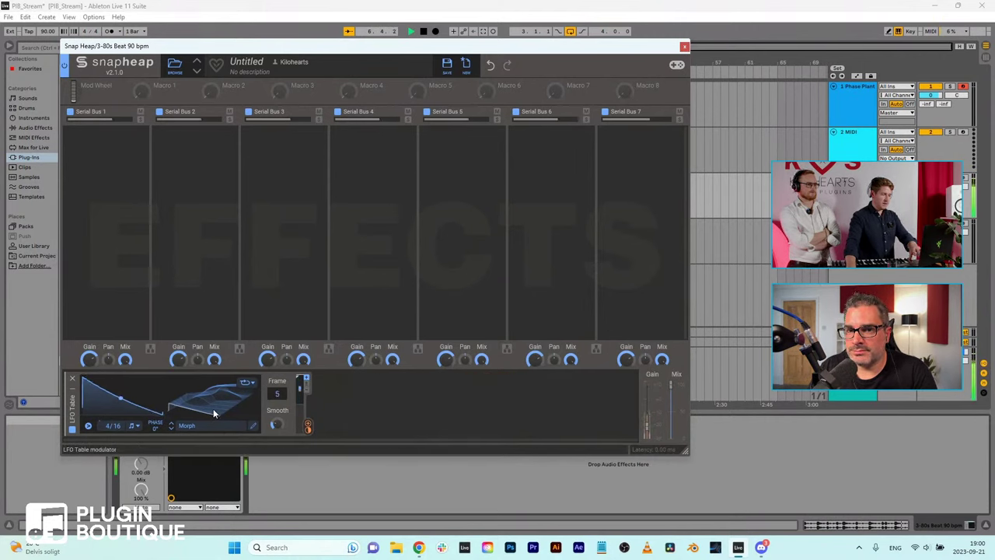
scroll(213, 410, up, 5)
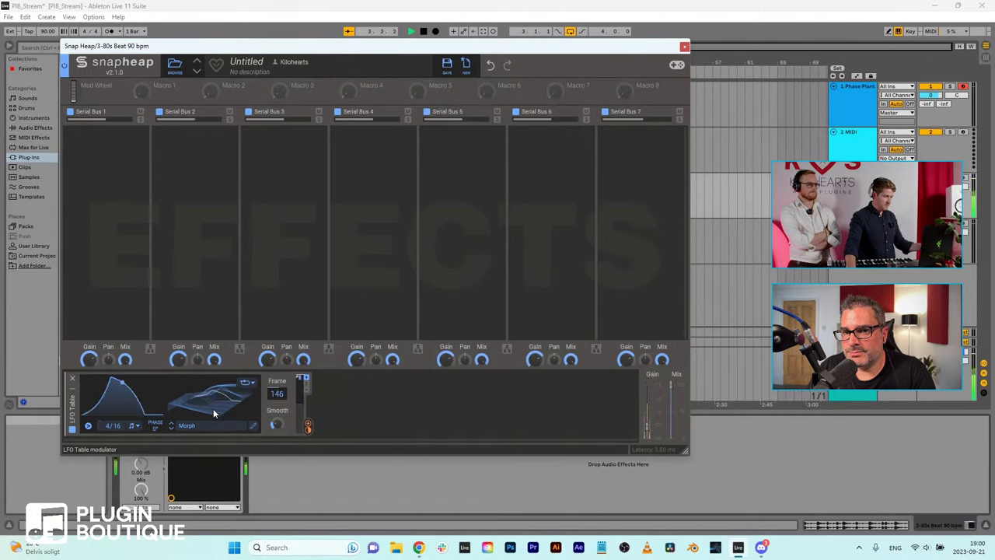
scroll(213, 411, up, 6)
scroll(213, 408, up, 4)
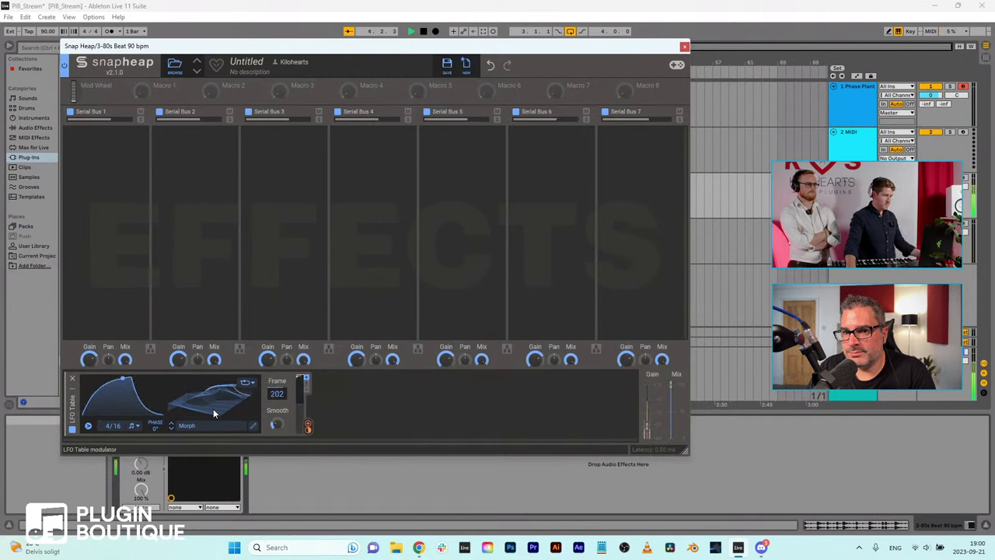
scroll(213, 408, down, 10)
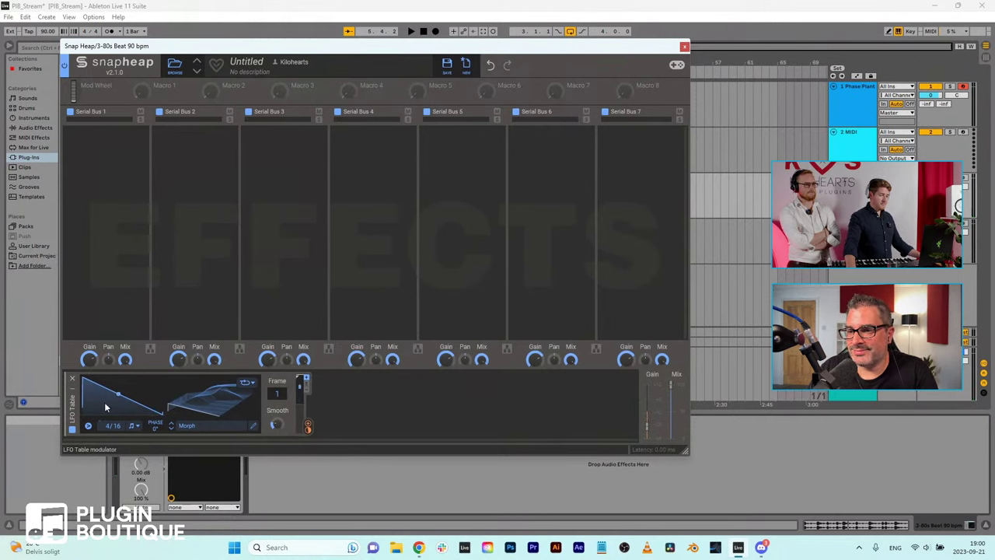
Step: Delete the LFO Table modulator and rename Macro 1 as Louder
mouse_move(309, 432)
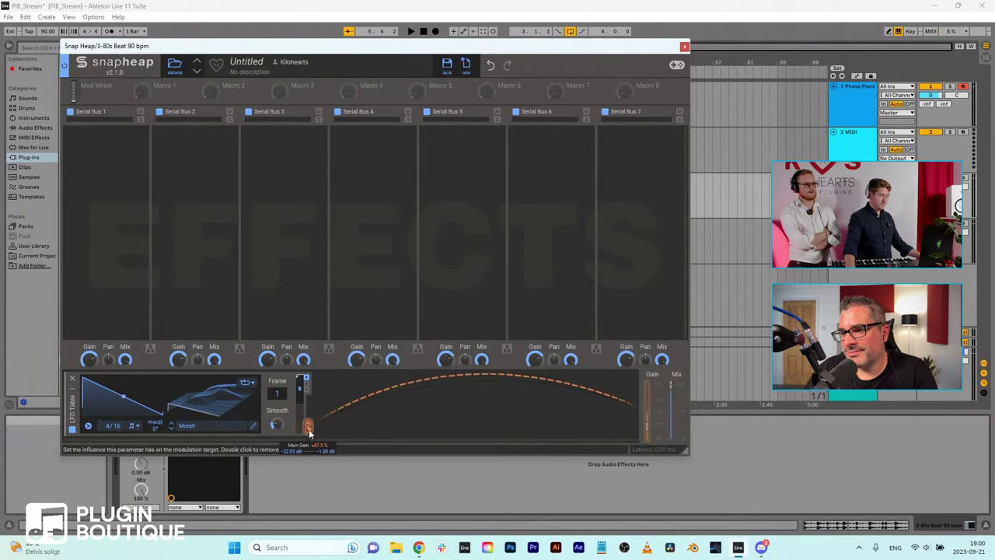
click(70, 381)
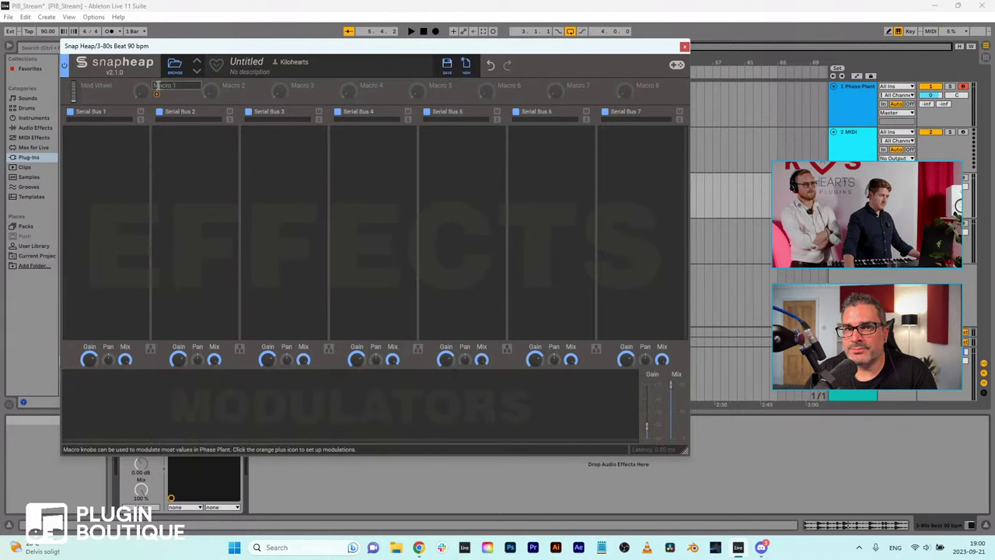
double_click(155, 85)
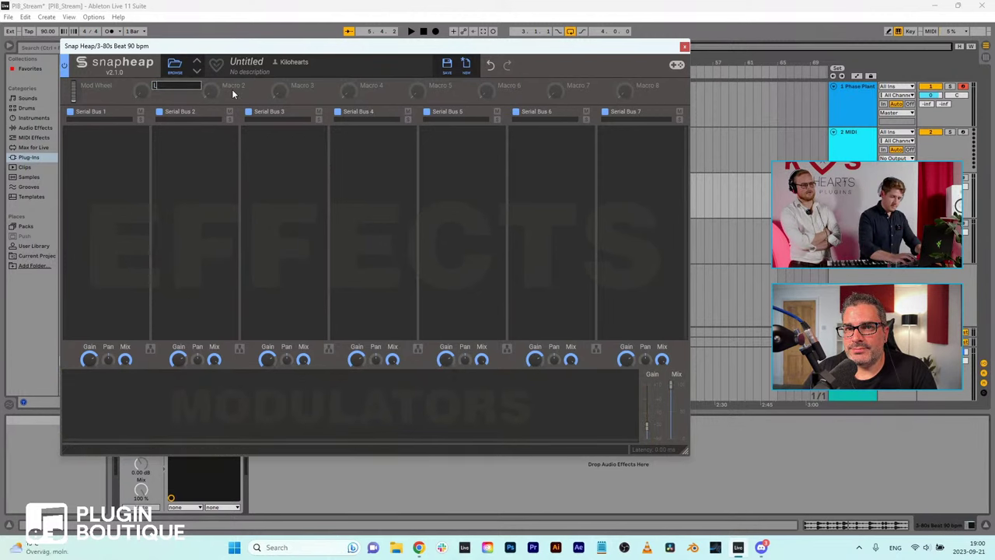
text(Louder)
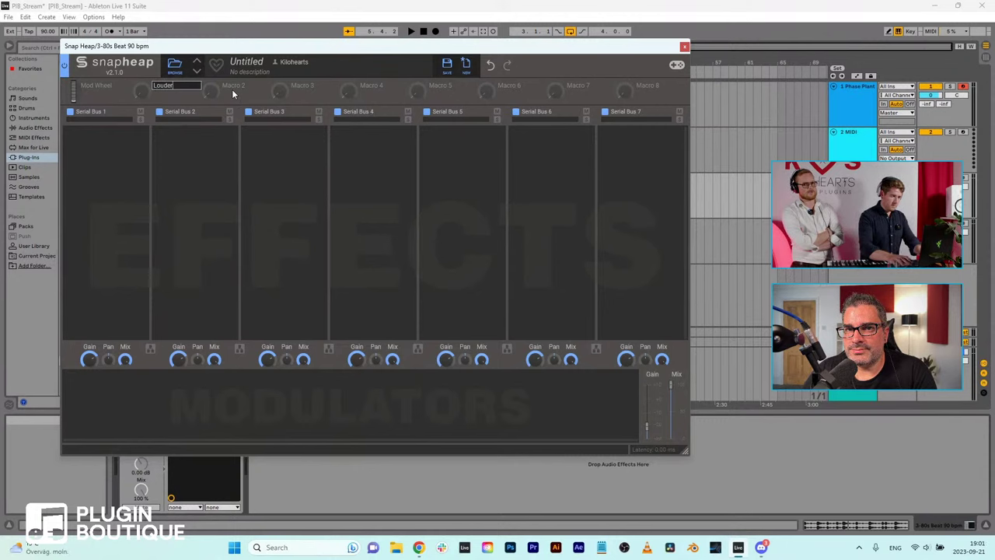
key(Return)
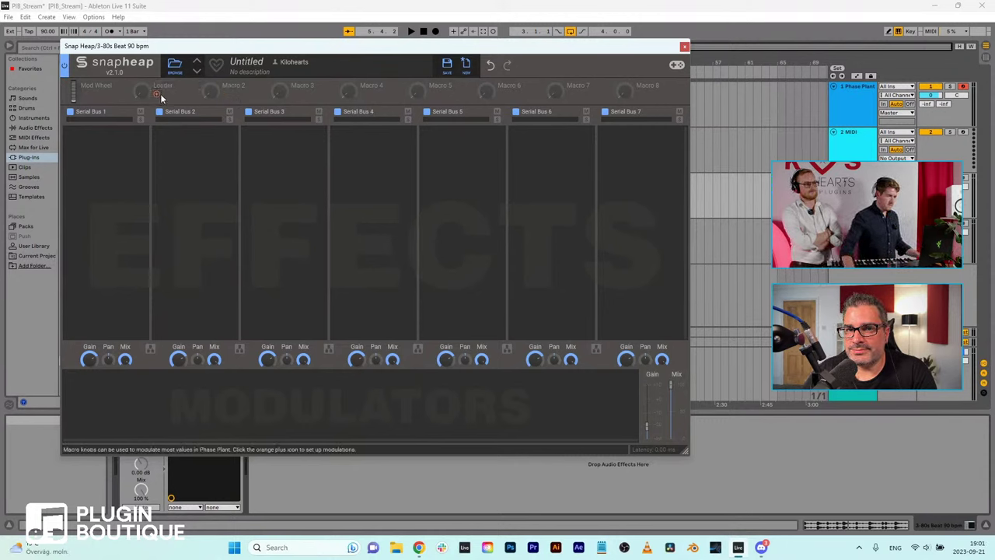
Step: Assign the Louder macro to modulate the main Gain and turn the macro up
click(156, 94)
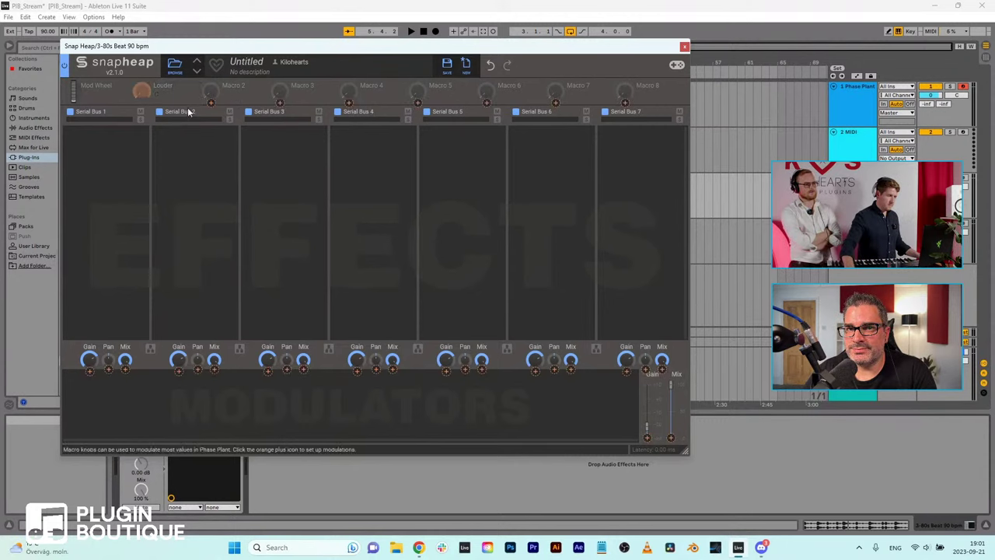
click(646, 437)
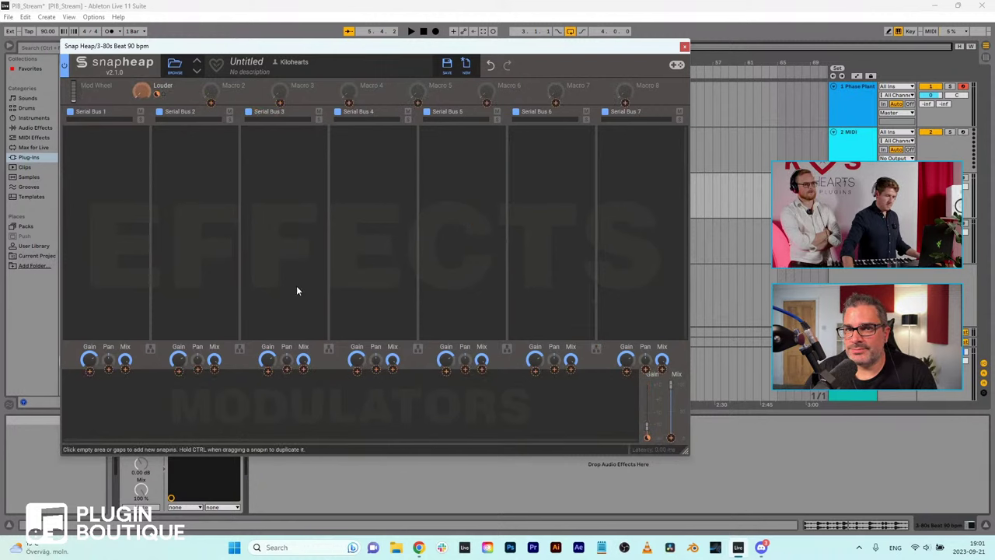
click(144, 97)
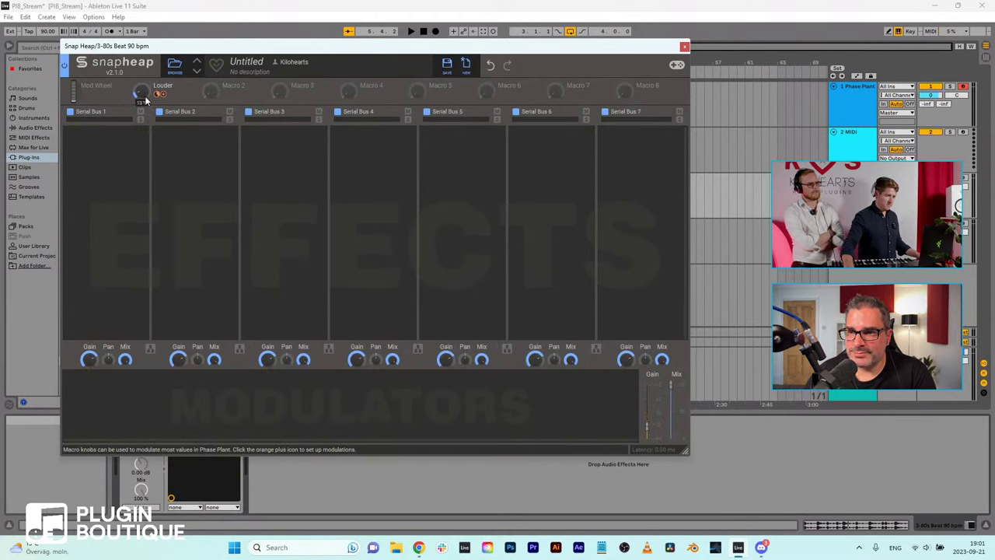
drag(145, 99, 144, 99)
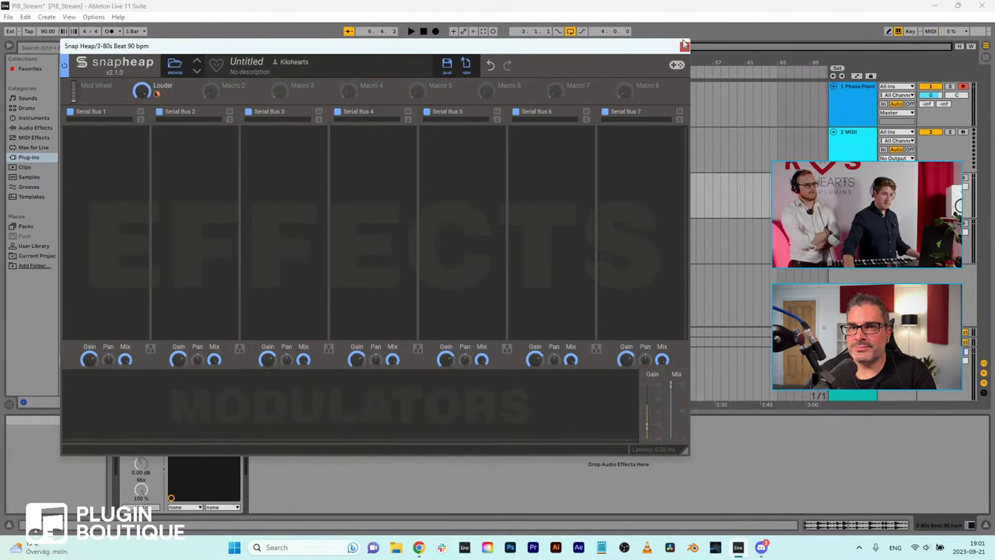
Step: Close and reopen the Snap Heap window, and add a nested Snap Heap effect to Serial Bus 2
click(684, 48)
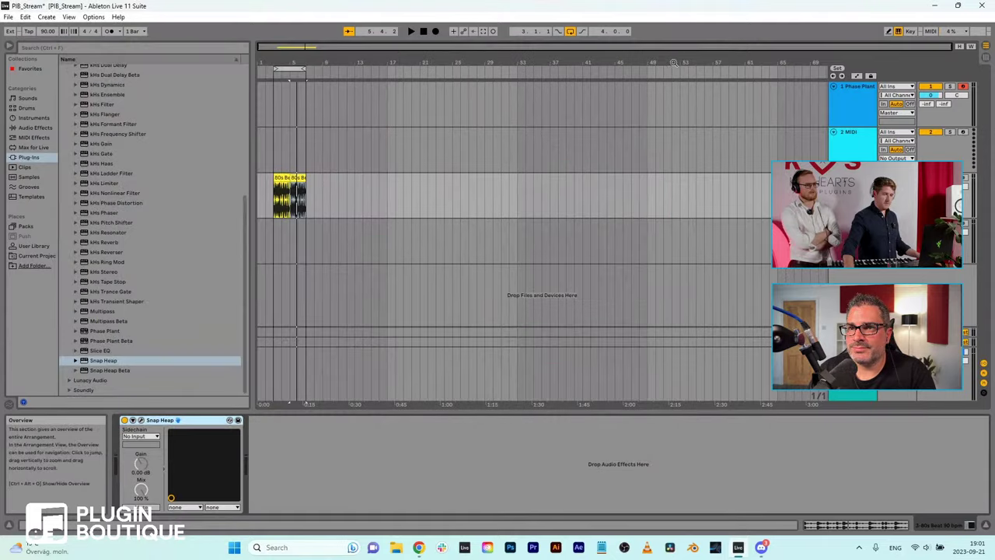
click(146, 423)
click(196, 174)
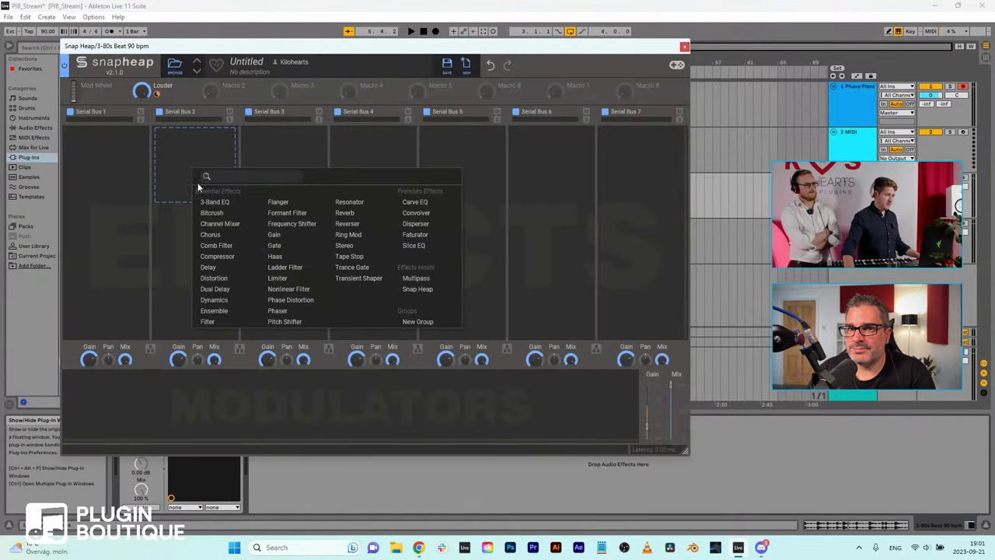
click(413, 289)
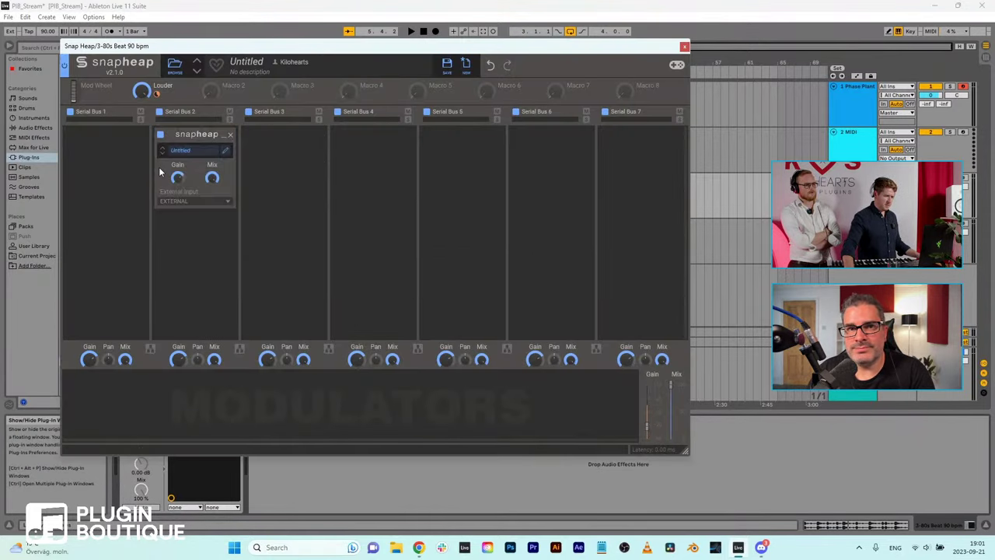
Step: Open the nested Snap Heap's own editor, view its factory preset categories, and close the editor
click(225, 154)
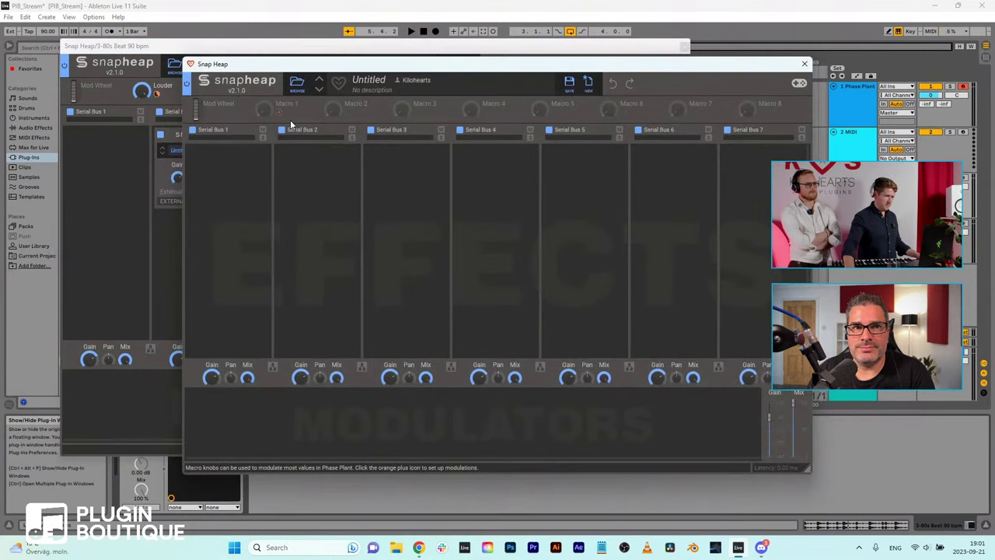
click(293, 82)
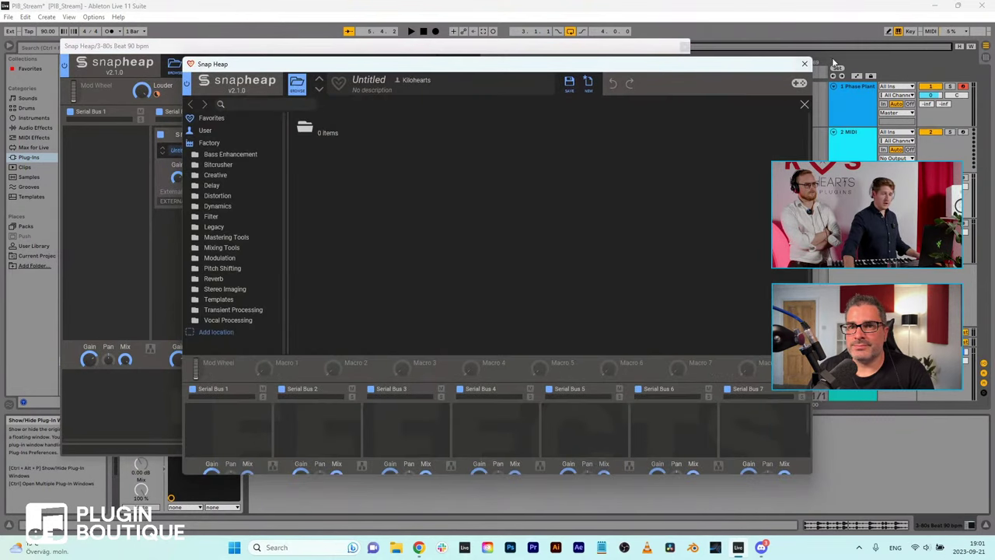
click(805, 64)
Step: Load the Dual Filter Delays preset from the factory Delay category into the nested Snap Heap
click(194, 152)
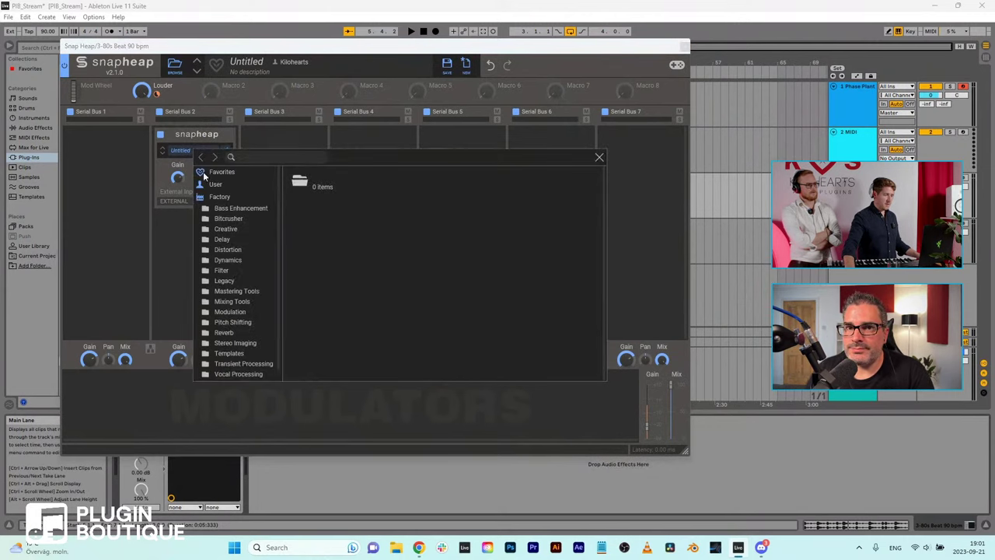
click(258, 241)
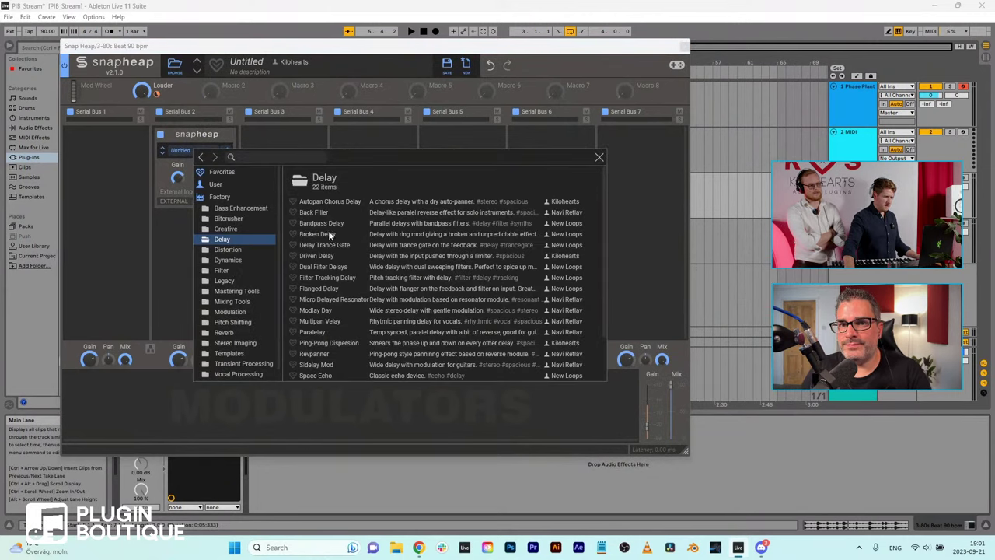
click(309, 266)
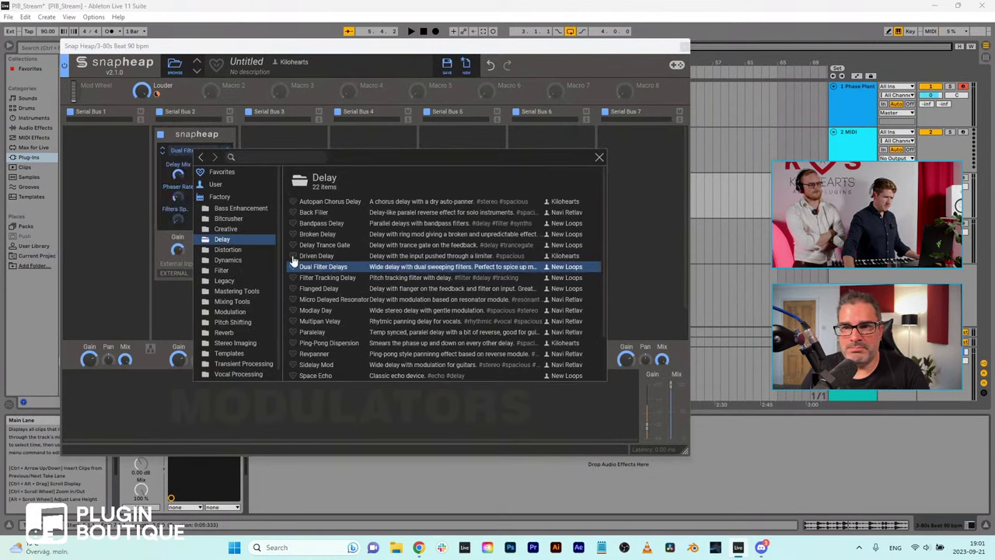
click(182, 145)
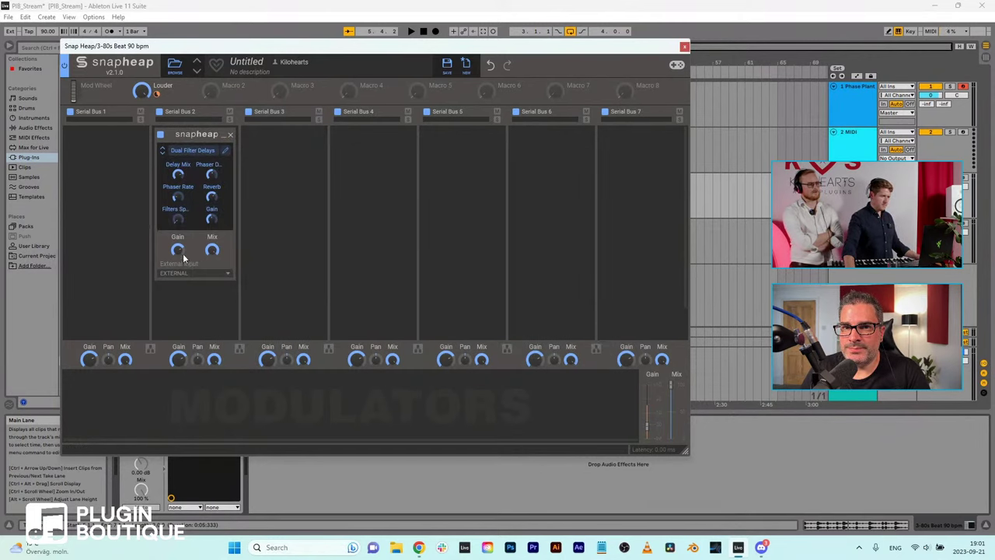
Step: Play the drum loop while adjusting the main Gain and the nested preset's macros, and remove the nested Snap Heap
drag(646, 447, 644, 427)
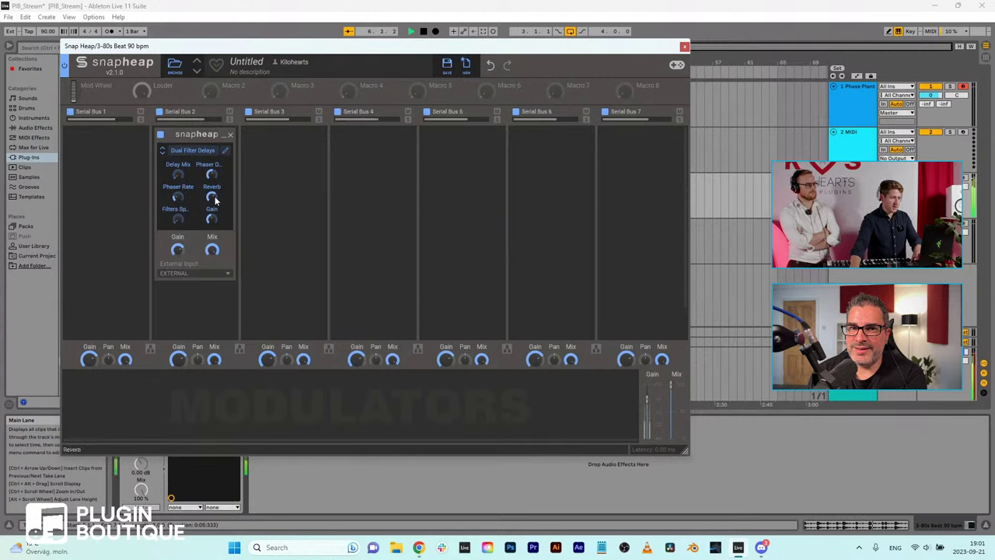
mouse_move(213, 199)
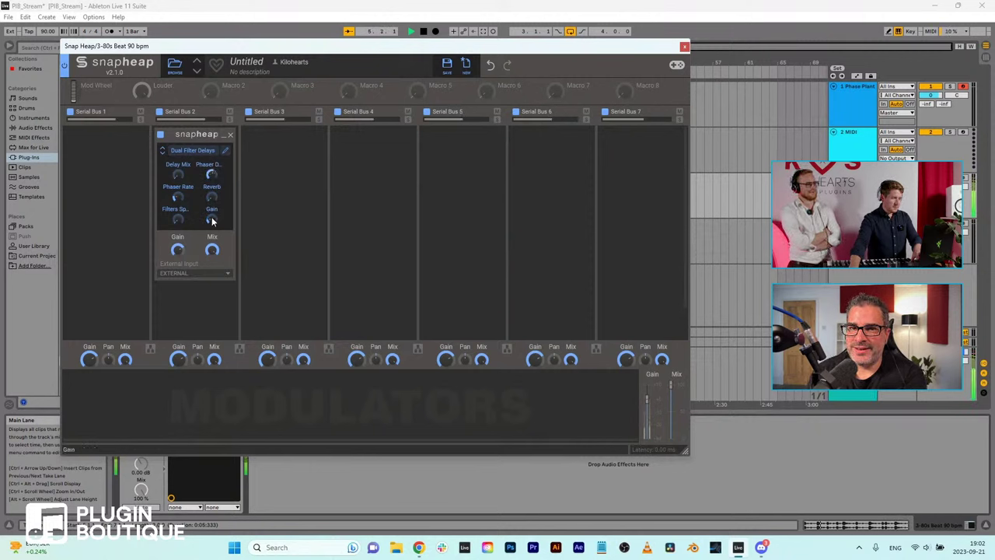
click(230, 135)
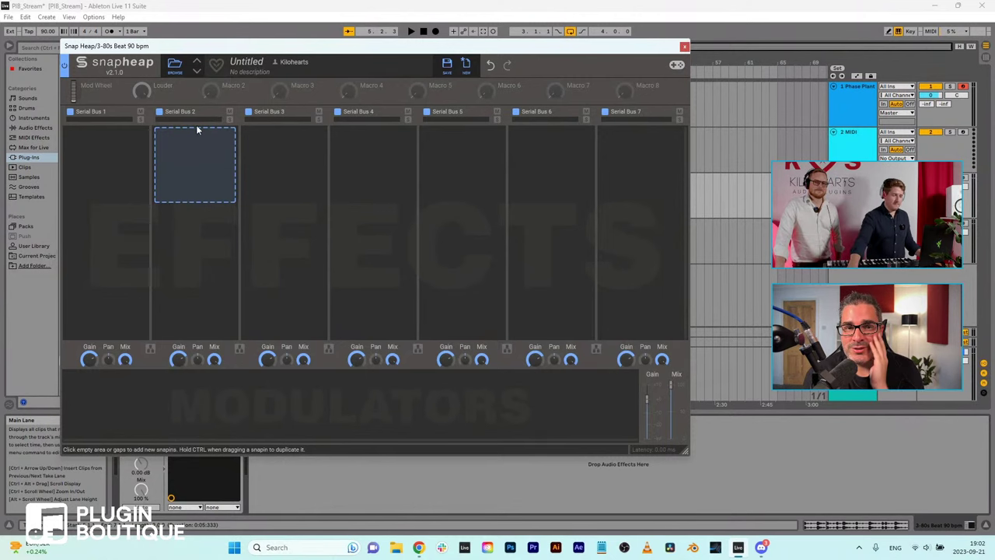
Step: Close Snap Heap, select the 1 Phase Plant track and open its Phase Plant instrument at the sample generator group
click(684, 48)
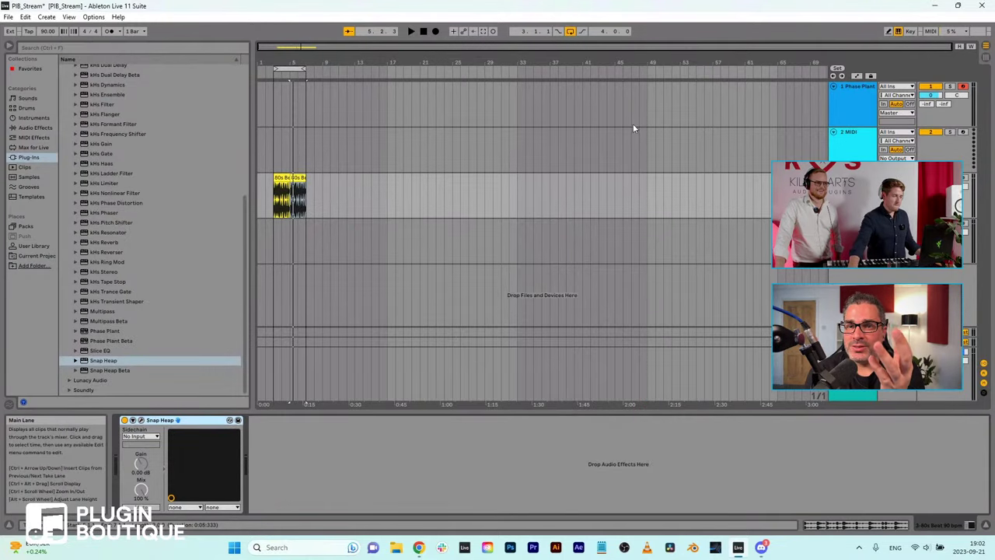
click(852, 105)
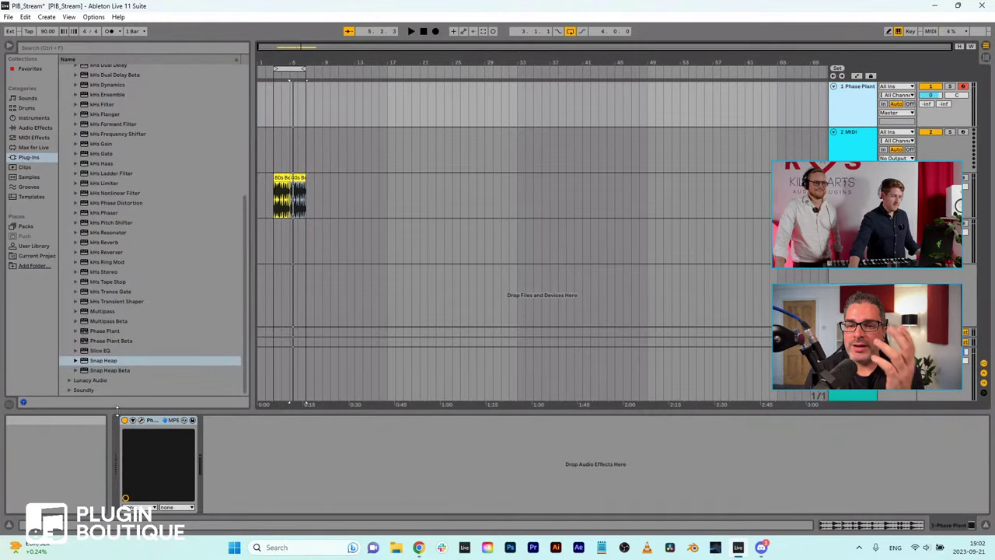
click(143, 420)
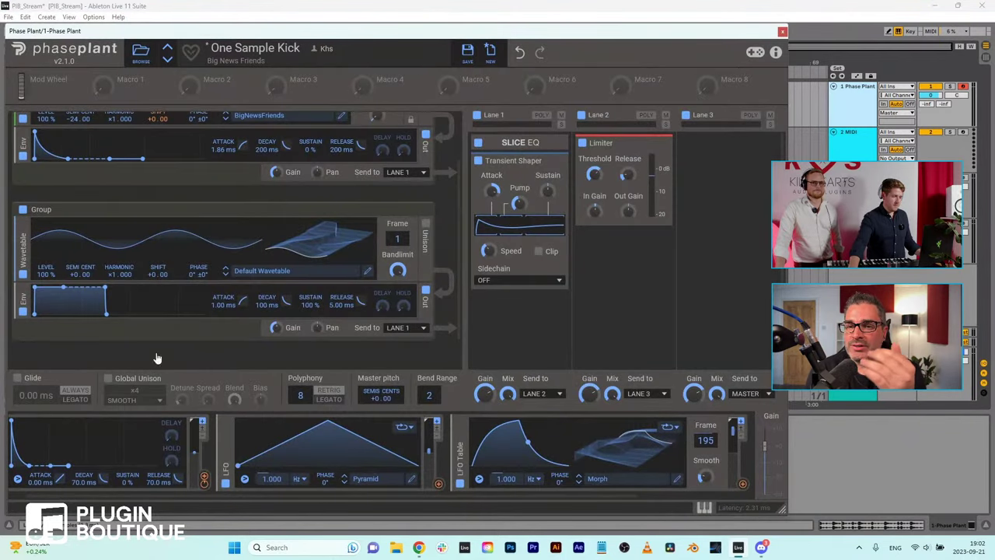
scroll(144, 266, up, 3)
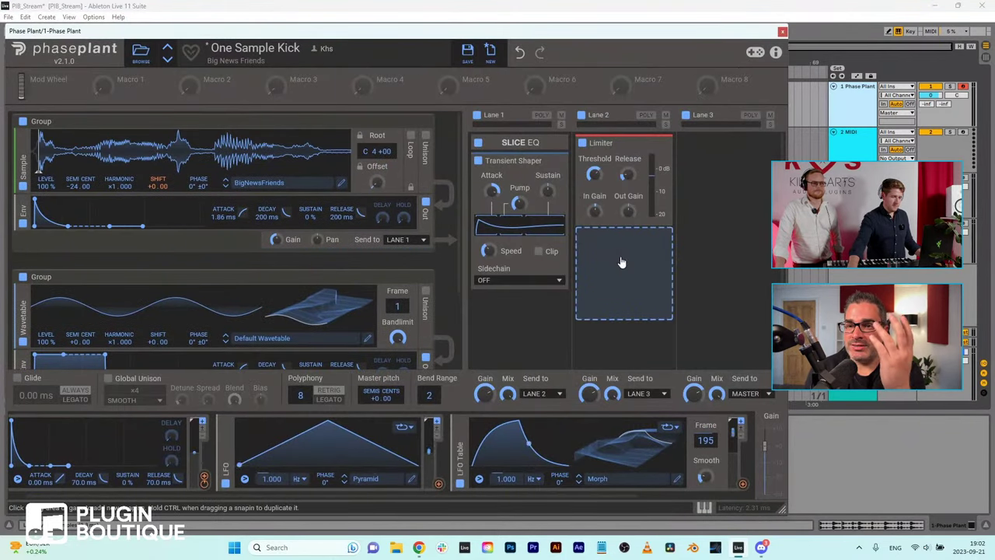
Step: Add Snap Heap below the Limiter in Lane 2 and load the user preset W a r m Dist into it
click(624, 262)
click(734, 402)
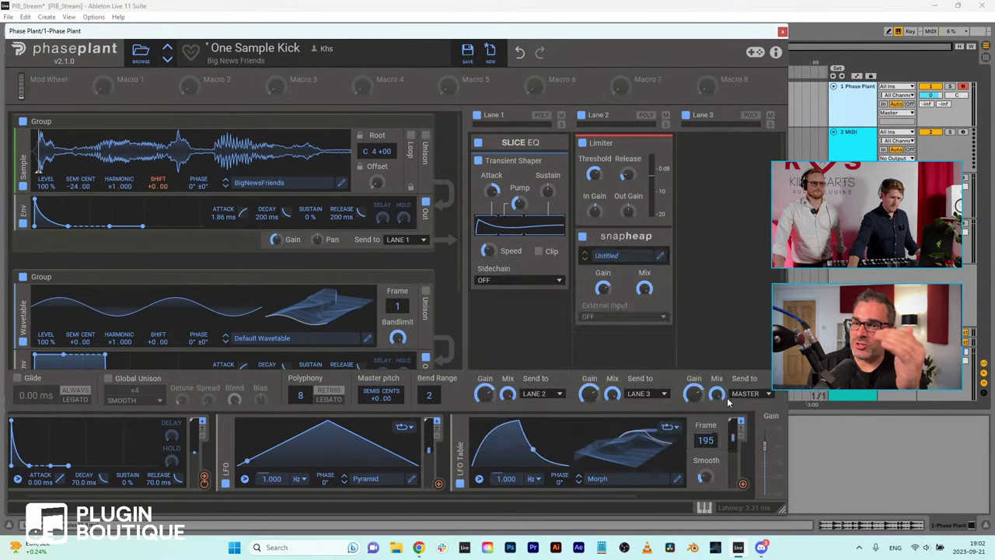
click(612, 263)
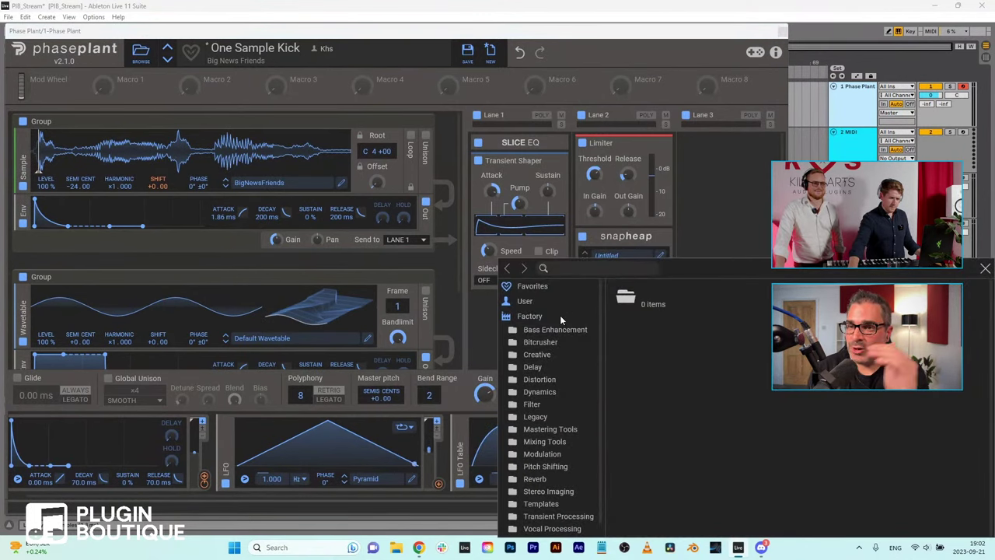
click(535, 303)
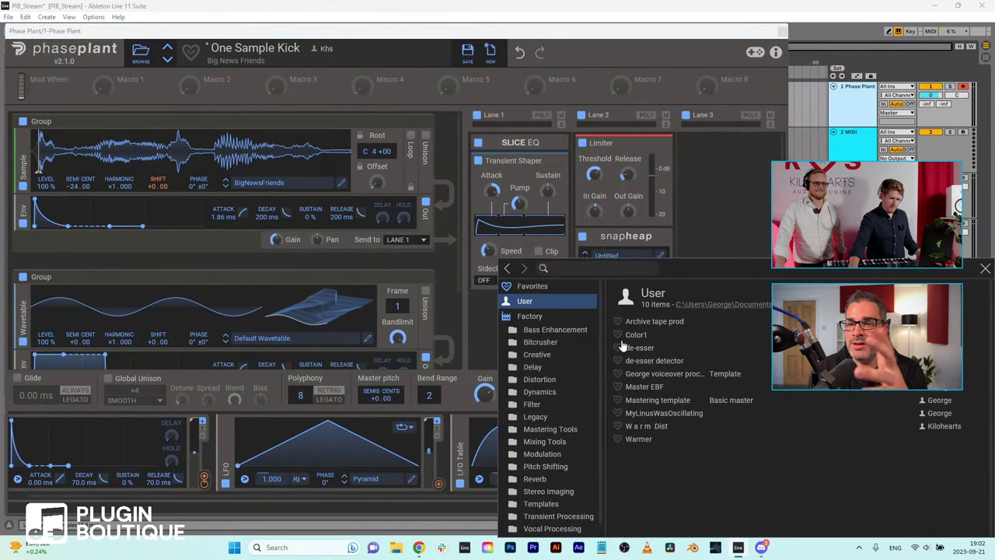
click(641, 426)
click(610, 253)
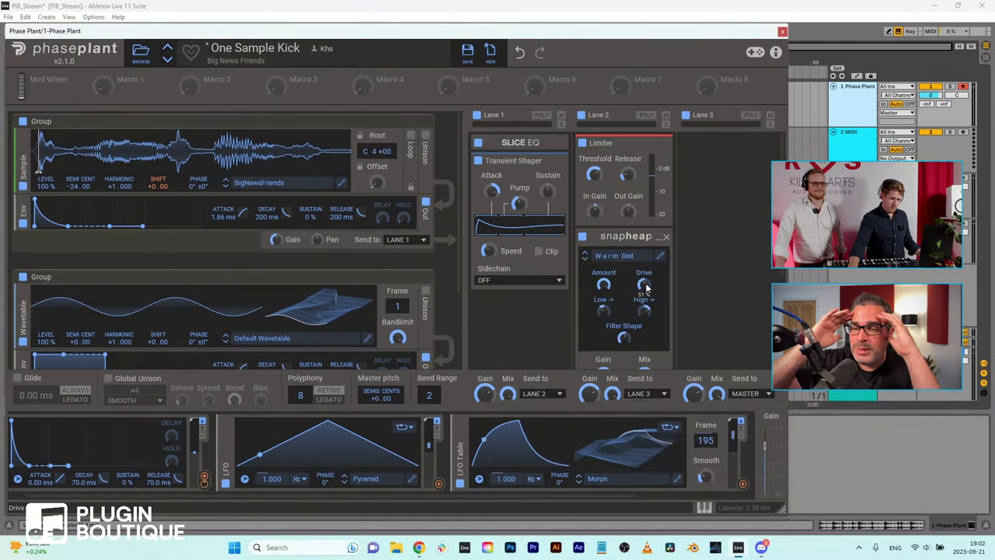
mouse_move(645, 288)
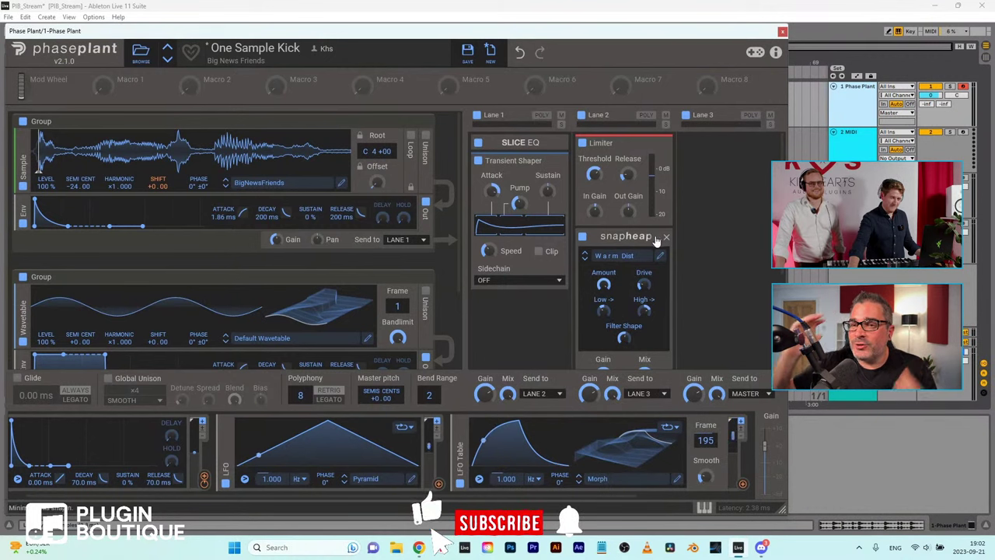
Step: Move the W a r m Dist Snap Heap below the Transient Shaper in Lane 1 and collapse the Transient Shaper
drag(626, 235, 544, 309)
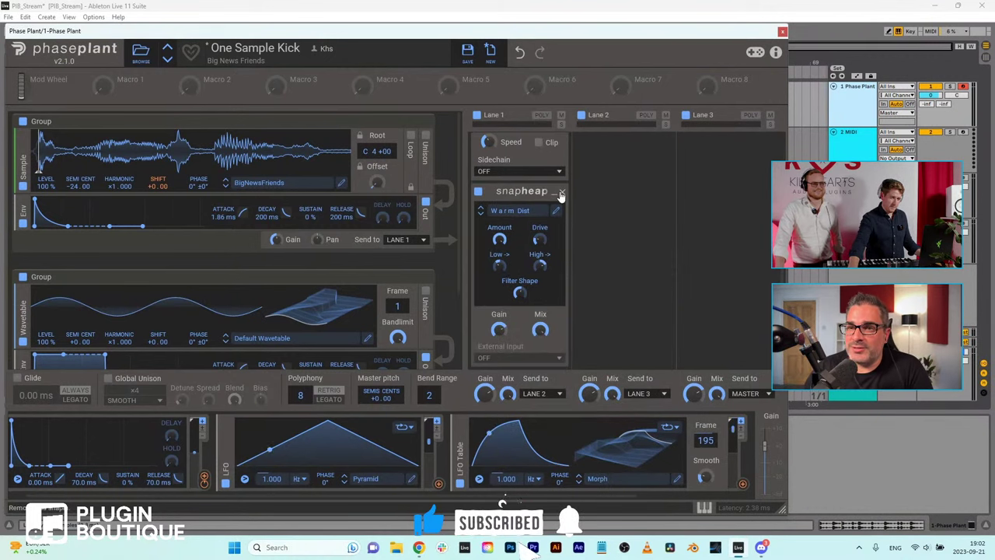
scroll(544, 310, up, 3)
click(553, 160)
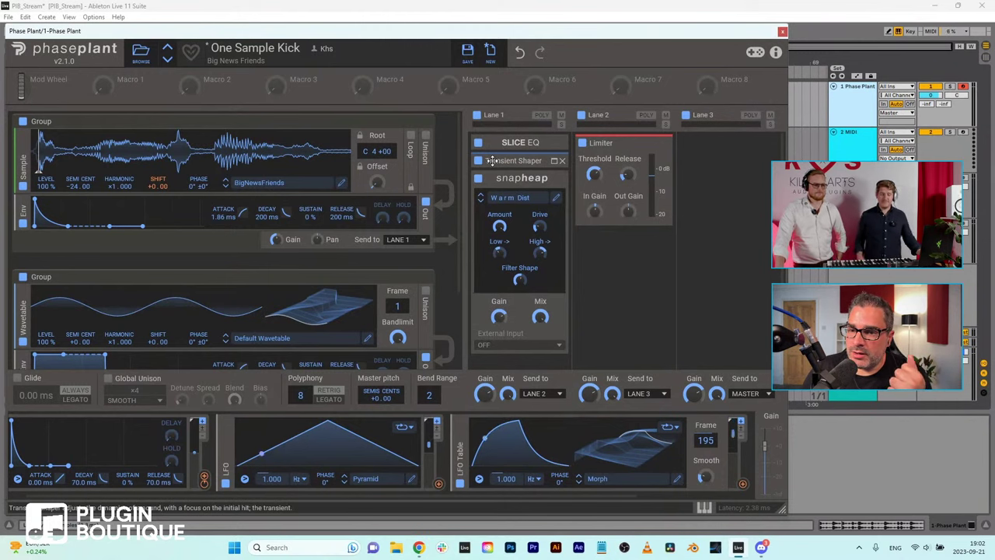
Step: Load the Got Juice preset from the factory Bass Attack category and close the preset browser
click(137, 62)
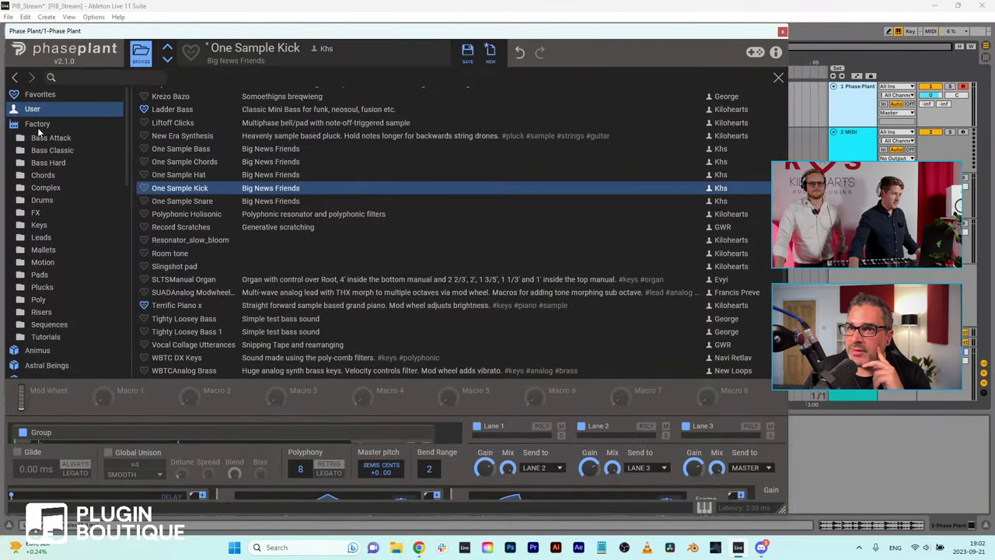
click(47, 138)
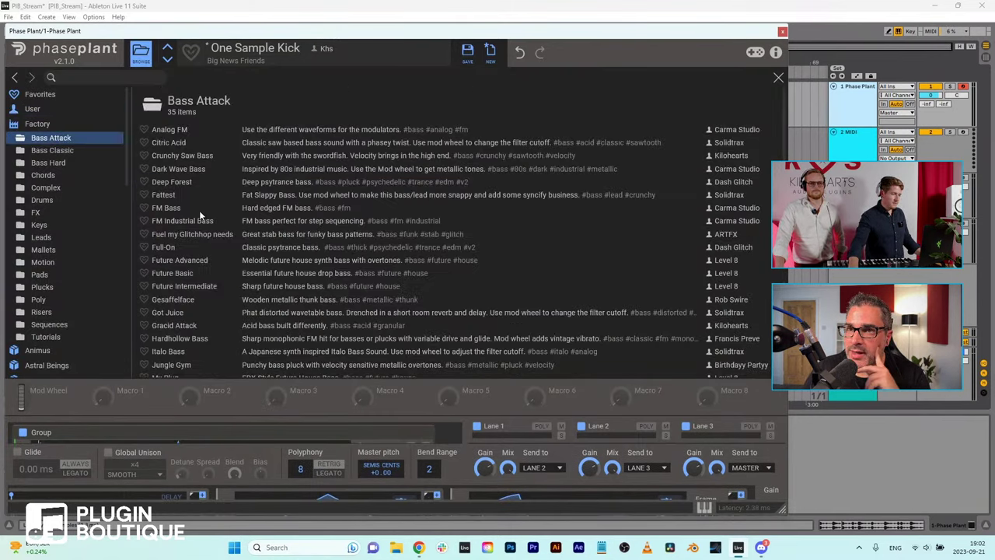
click(174, 311)
click(144, 65)
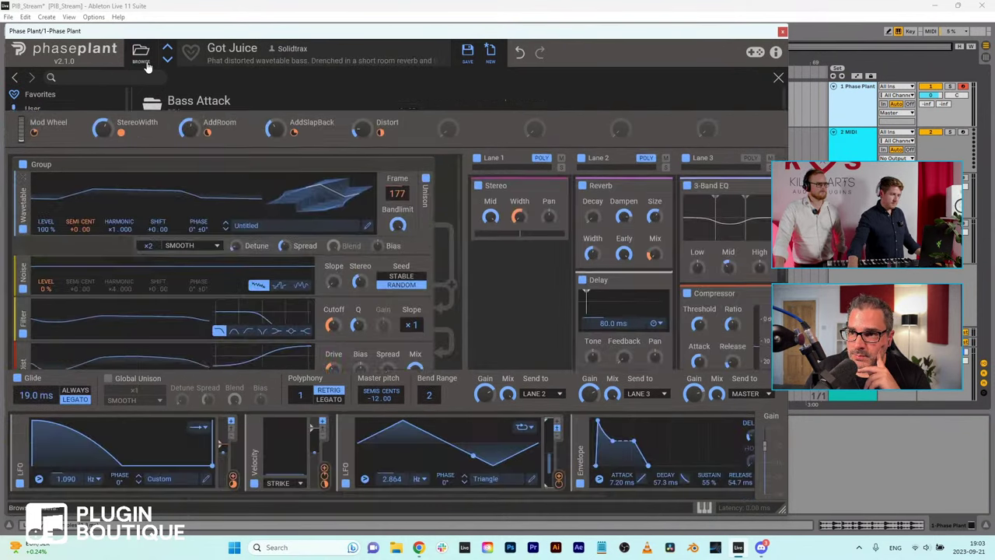
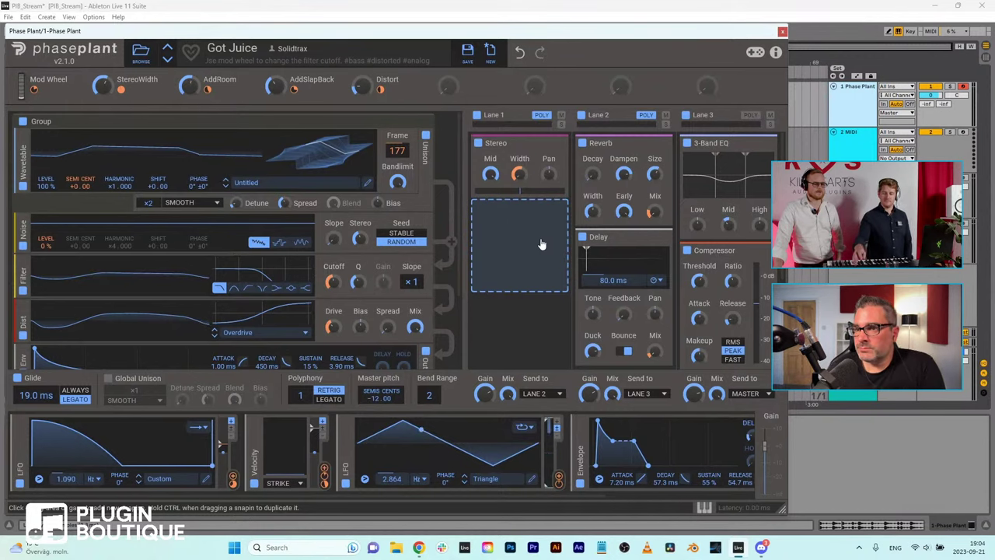
Step: Add Multipass below the Stereo effect in Lane 1 and open its editor to show the frequency bands
click(534, 240)
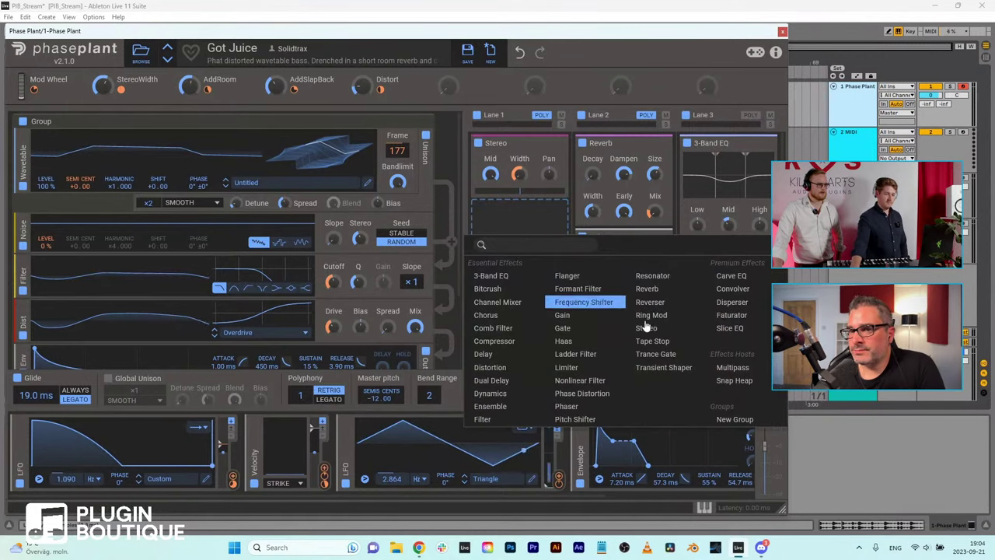
click(731, 367)
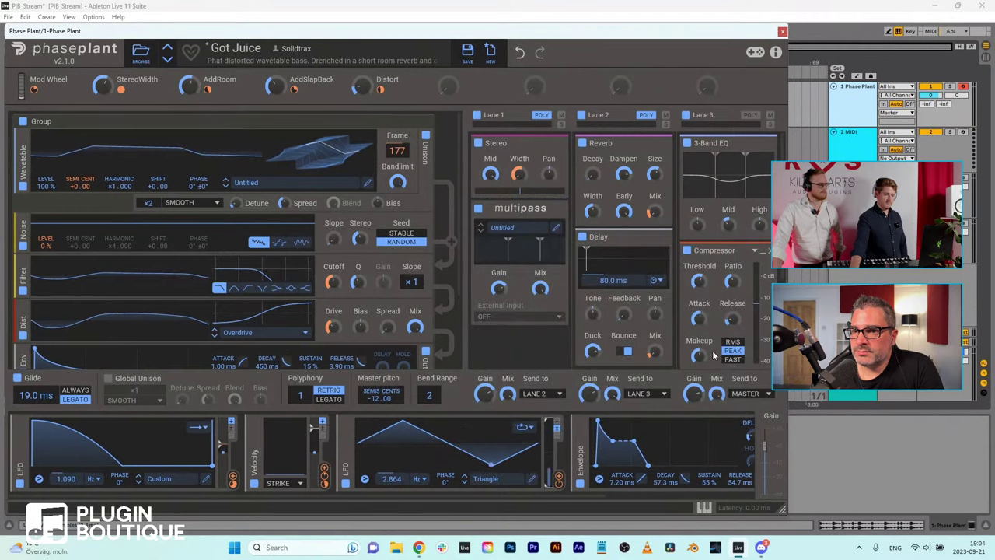
click(557, 230)
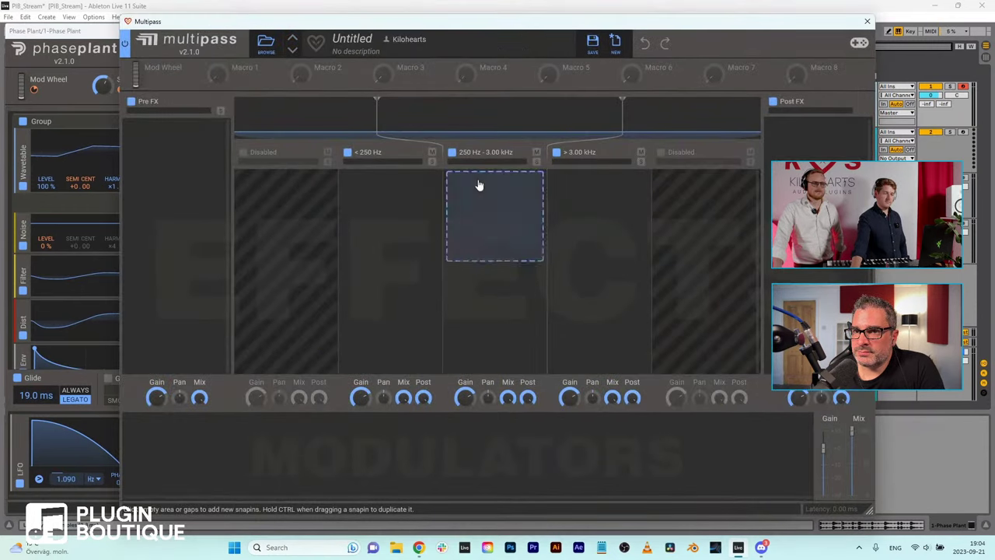
drag(270, 25, 164, 31)
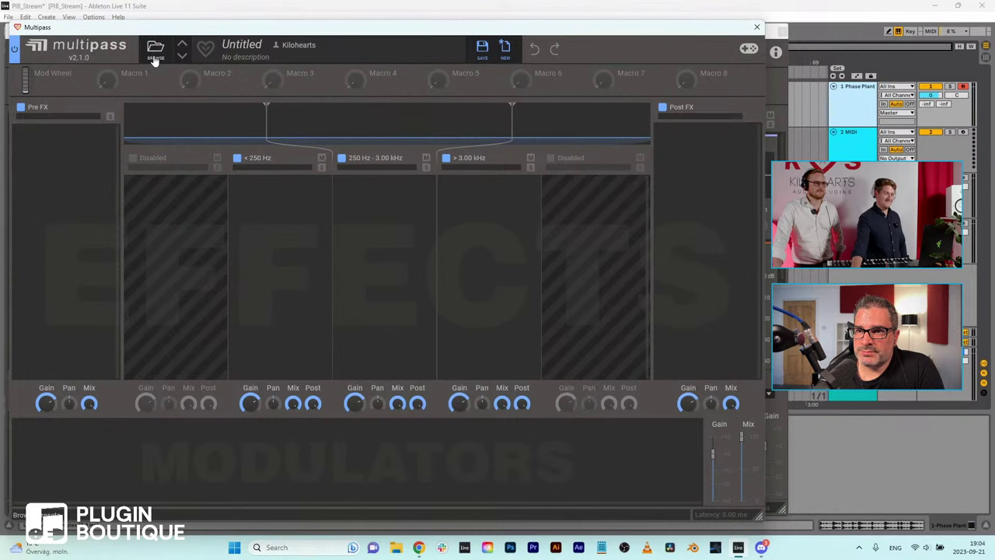
Step: Close the Multipass editor and remove Multipass from Lane 1
click(757, 27)
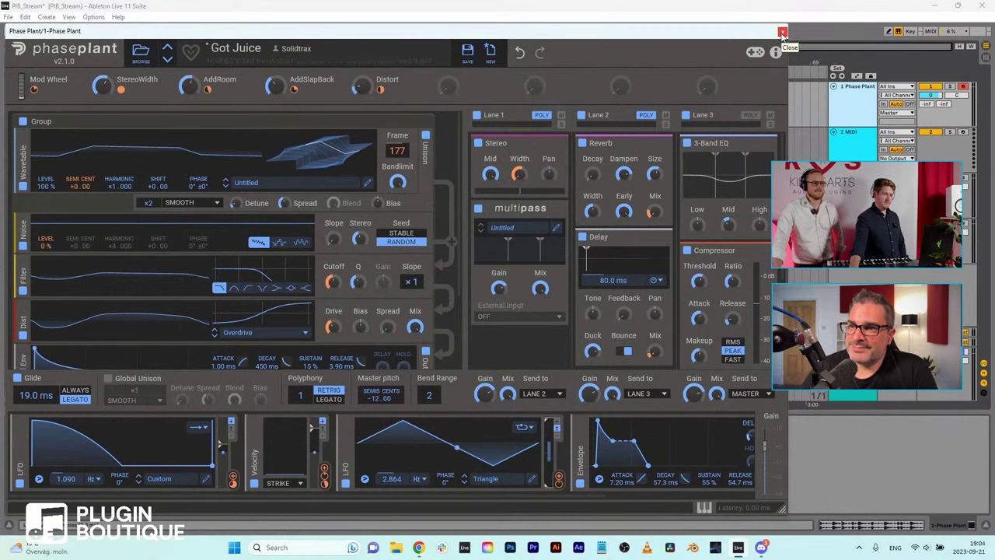
drag(565, 215, 564, 220)
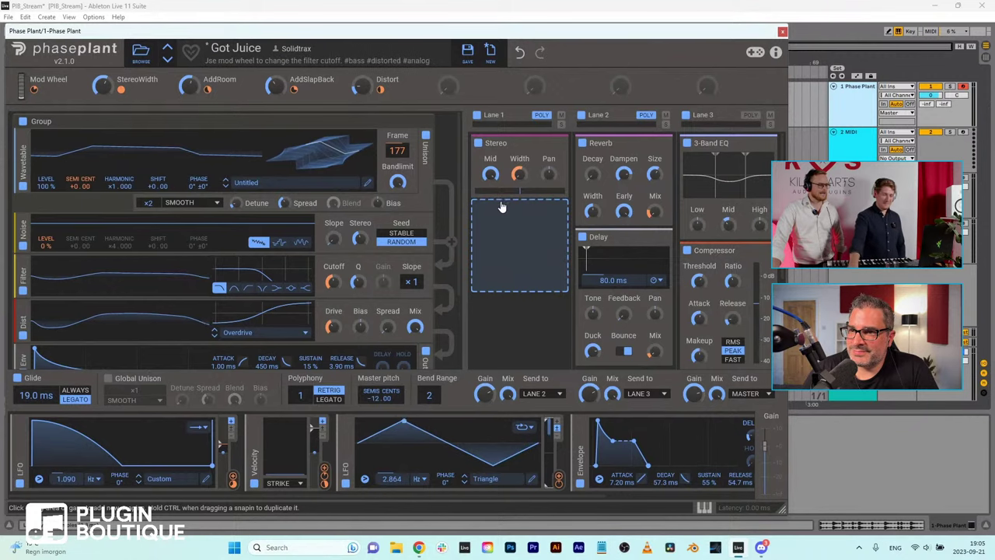
Step: Close the Phase Plant editor, delete Snap Heap from the 80s Beat track and add Multipass in its place
click(783, 31)
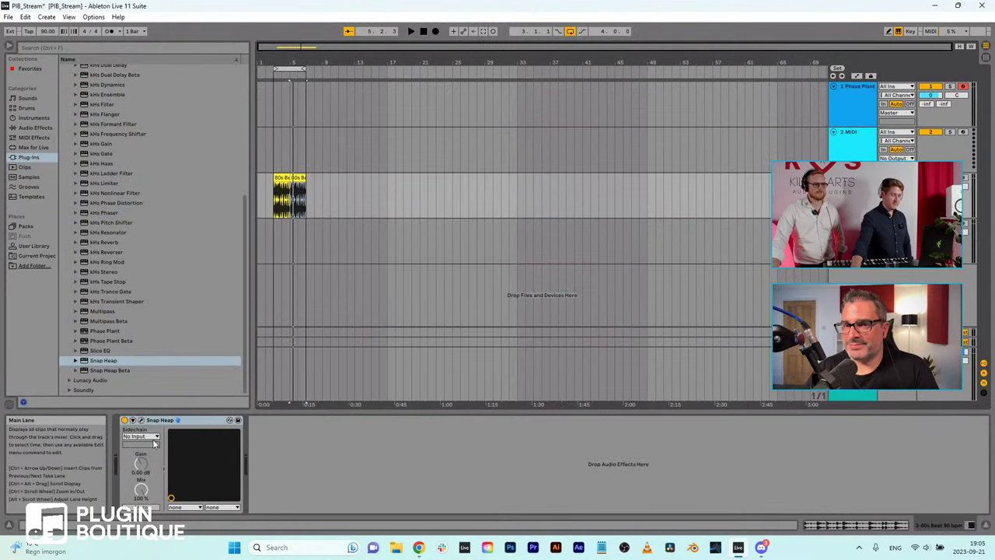
right_click(191, 420)
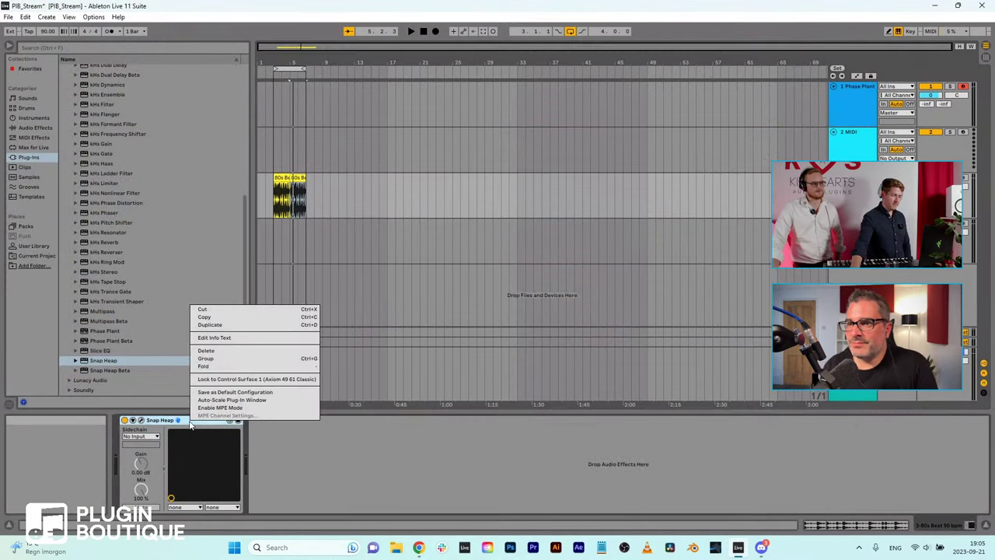
click(207, 350)
double_click(102, 313)
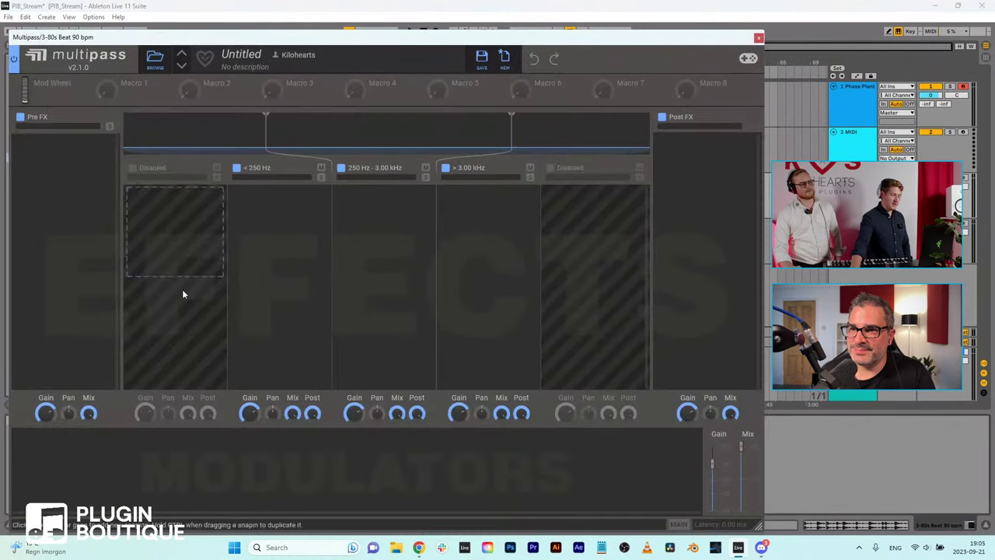
Step: Load the Con-Crusher preset from Multipass's factory Bitcrusher category and close the preset browser
click(155, 58)
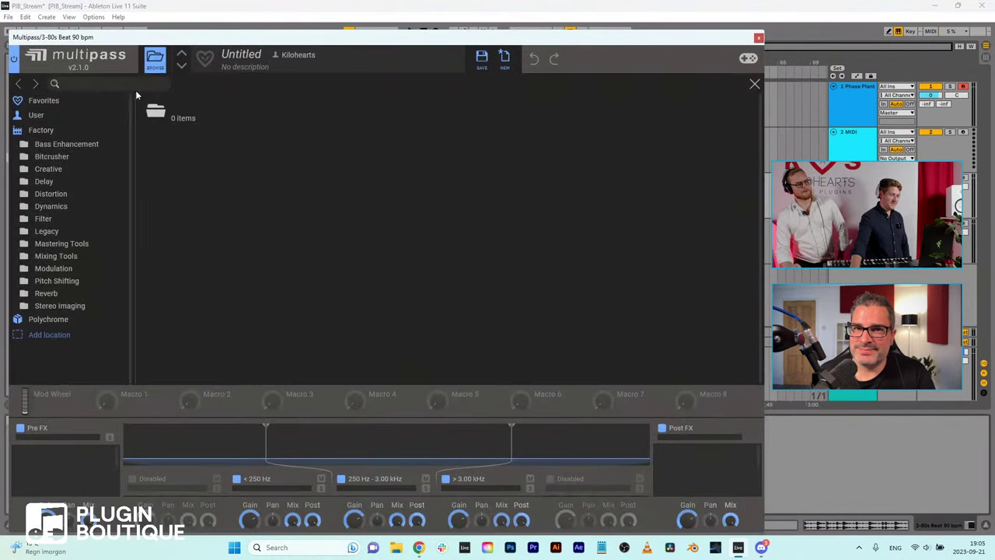
click(55, 158)
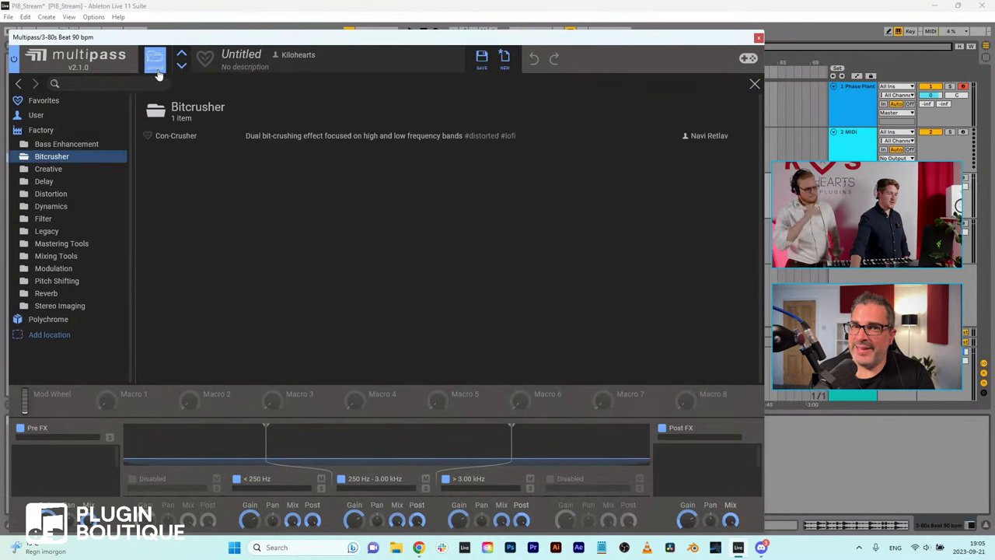
click(171, 136)
click(155, 59)
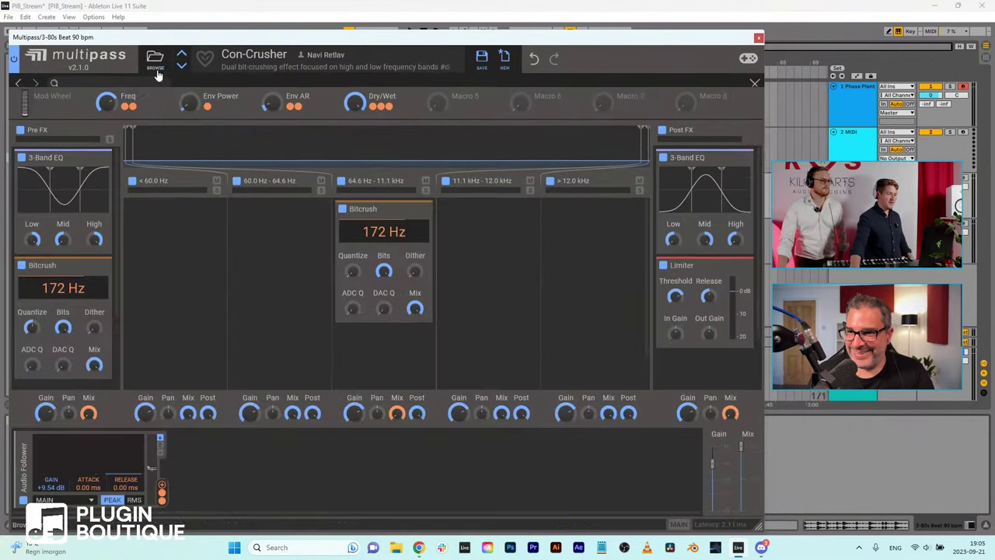
Step: Compare the playing beat with Multipass bypassed and enabled, and stop playback
click(14, 60)
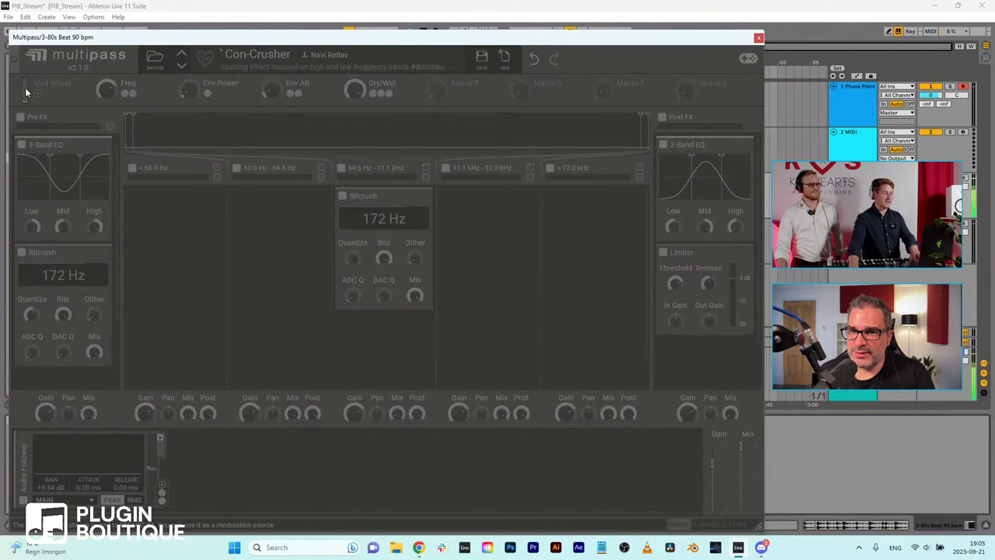
click(14, 60)
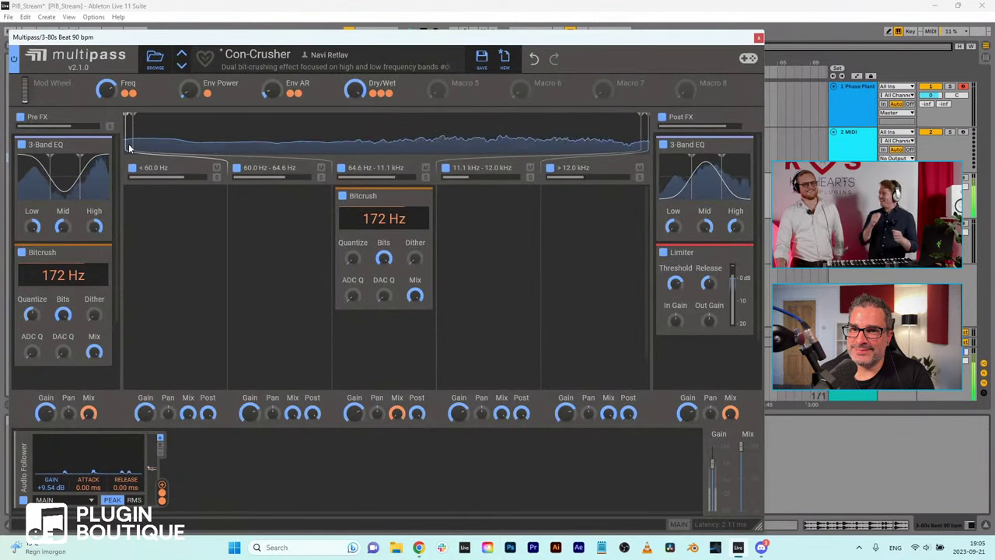
key(space)
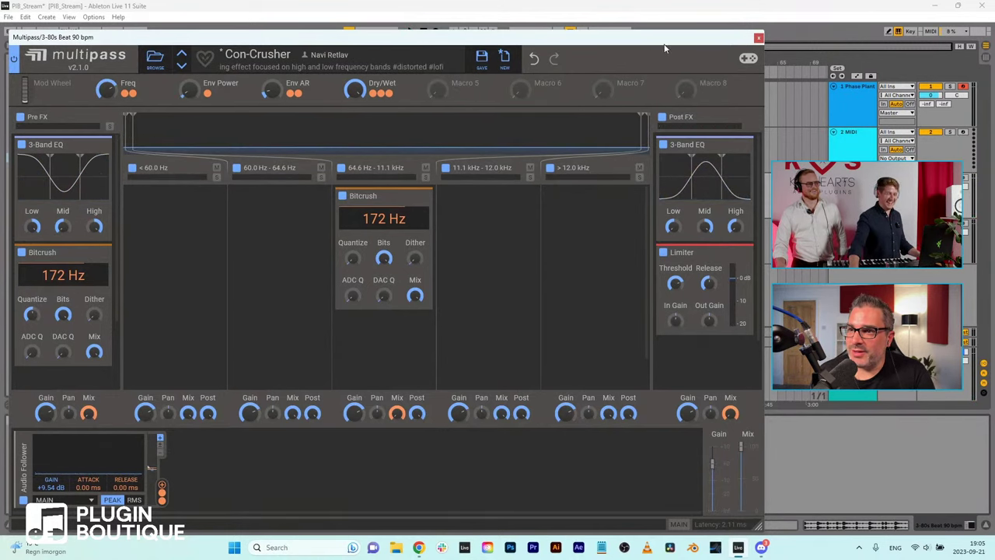
Step: Close the Multipass editor and delete Multipass from the beat track
click(759, 38)
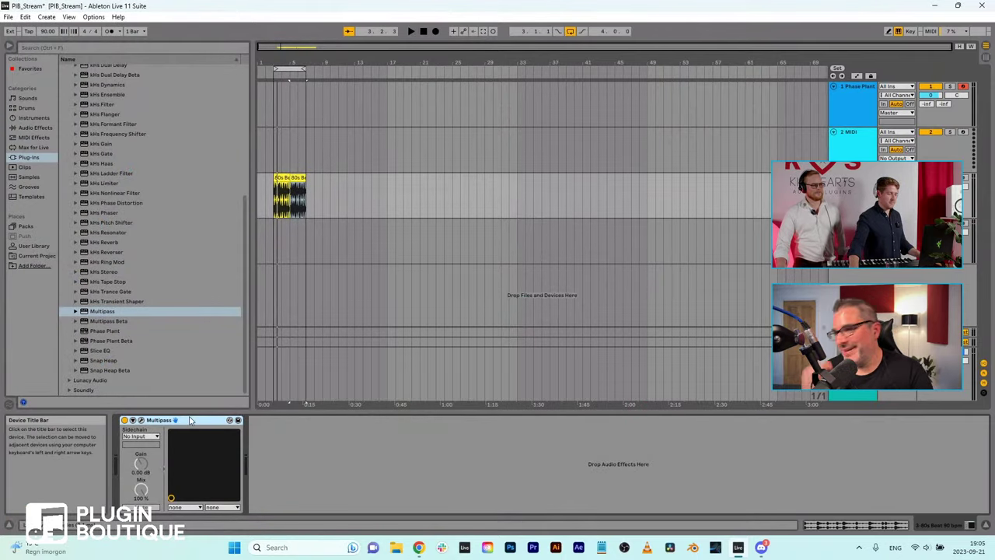
right_click(192, 420)
click(206, 465)
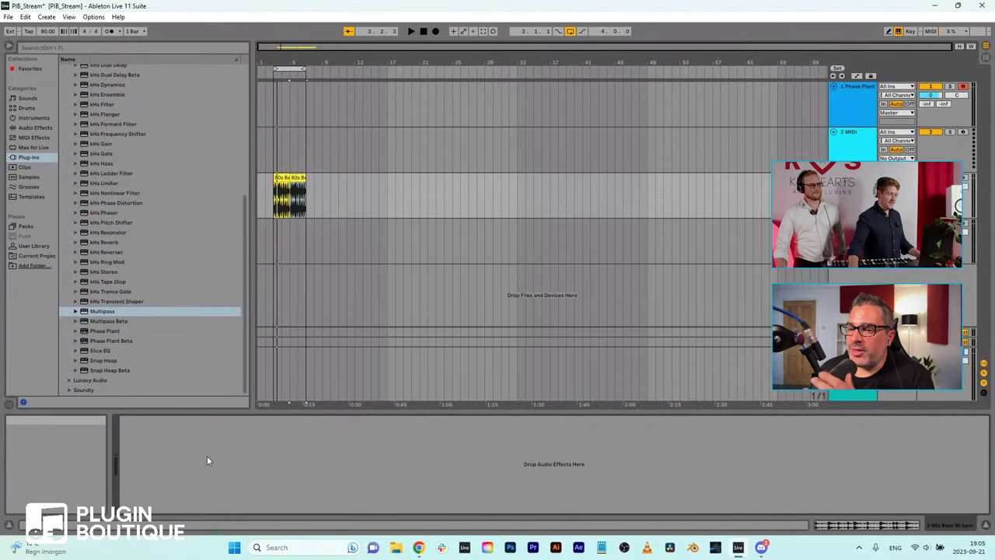
Step: Reopen the Phase Plant editor from its track and start a new blank preset
click(853, 104)
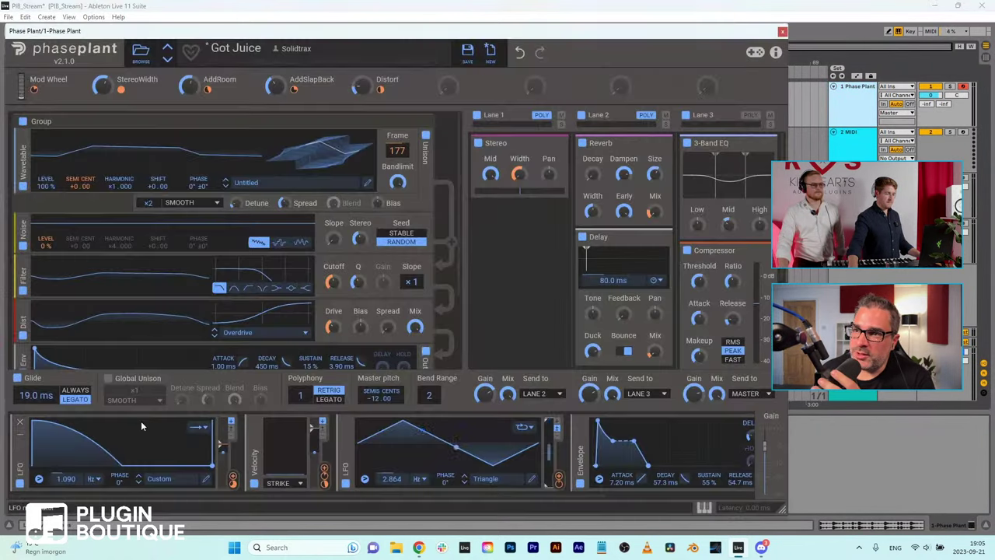
click(141, 420)
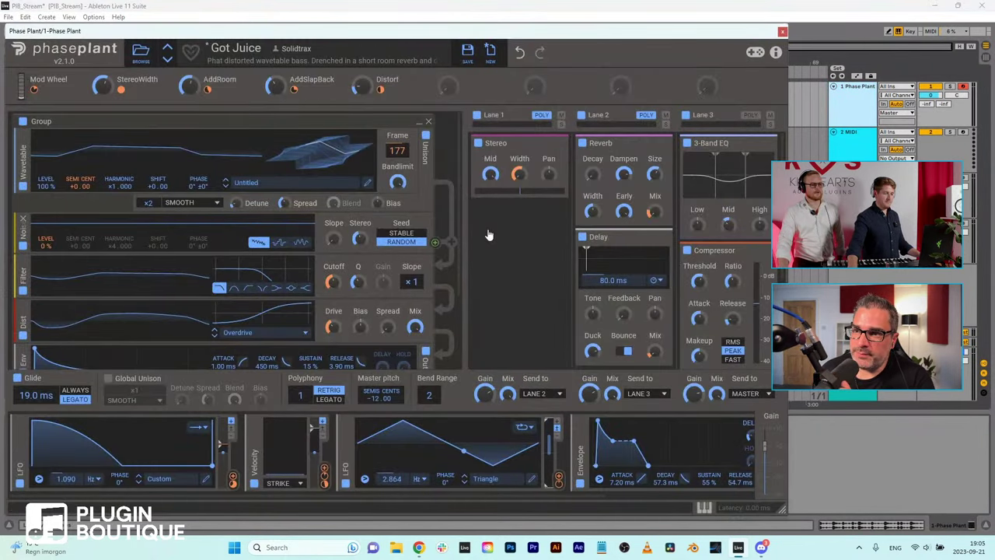
mouse_move(506, 229)
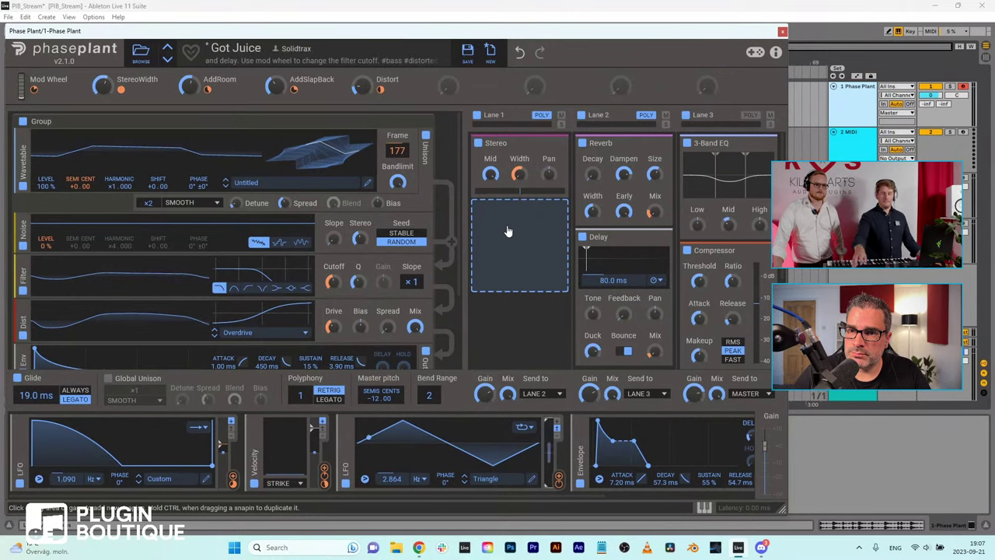
click(489, 49)
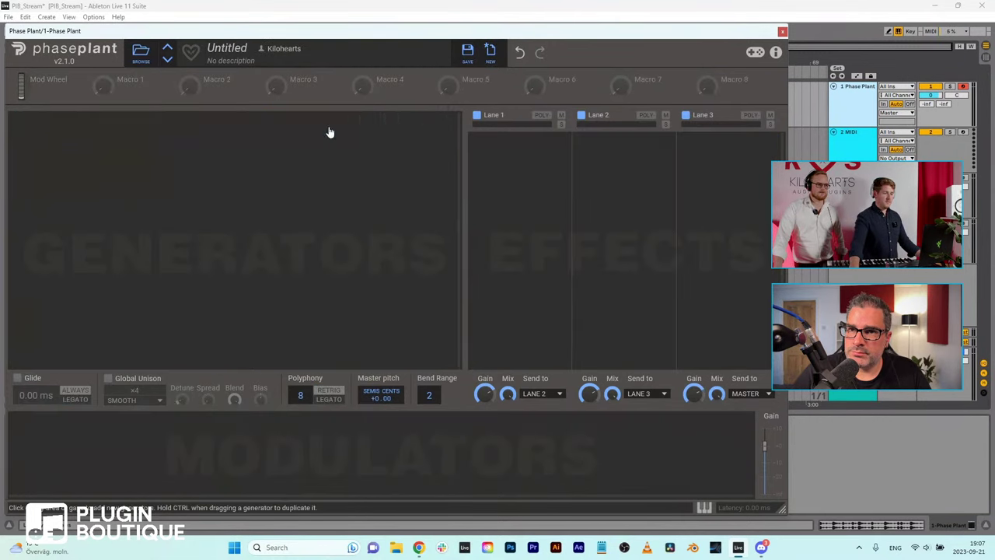
Step: Add two Analog oscillators with sine waveforms and set the second one's harmonic to ×3
click(270, 157)
click(285, 189)
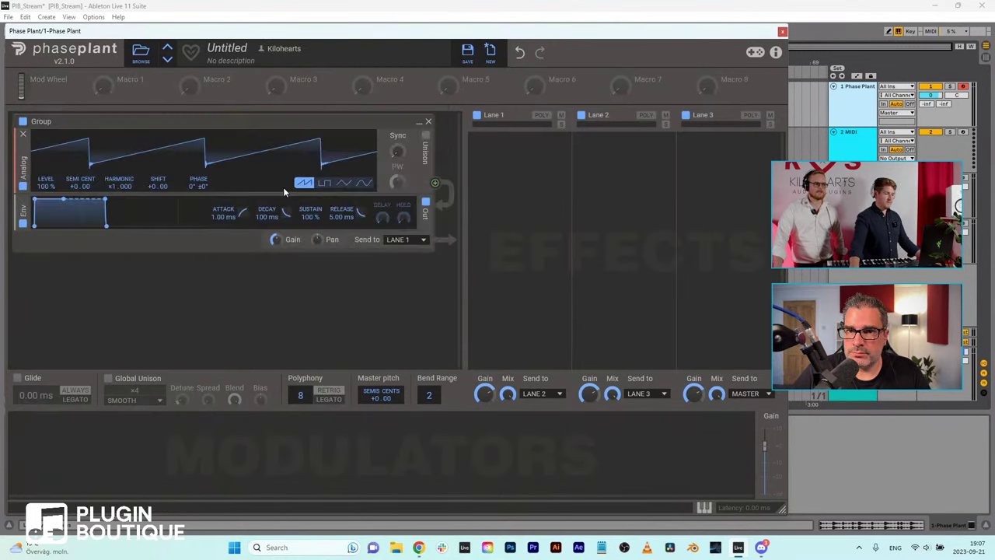
click(364, 186)
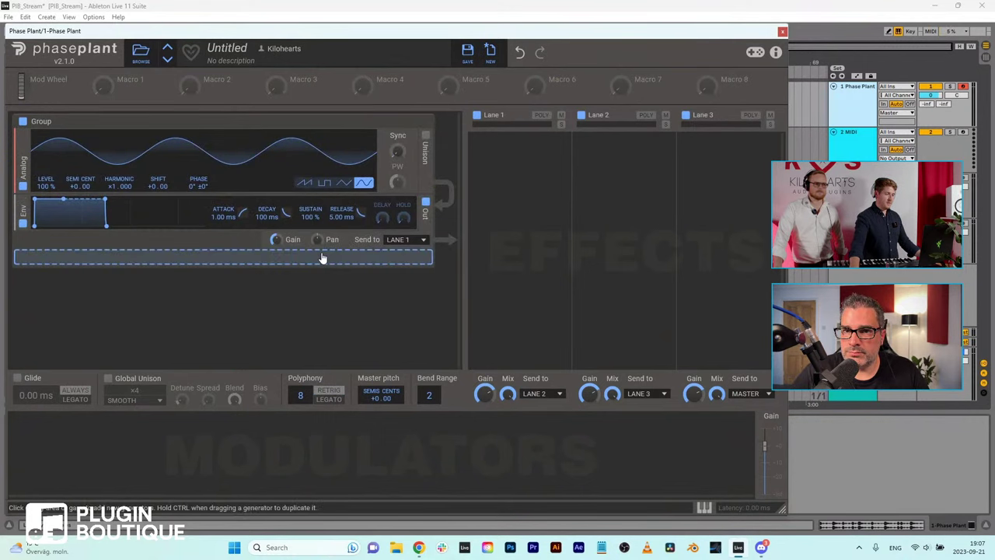
click(322, 258)
click(335, 289)
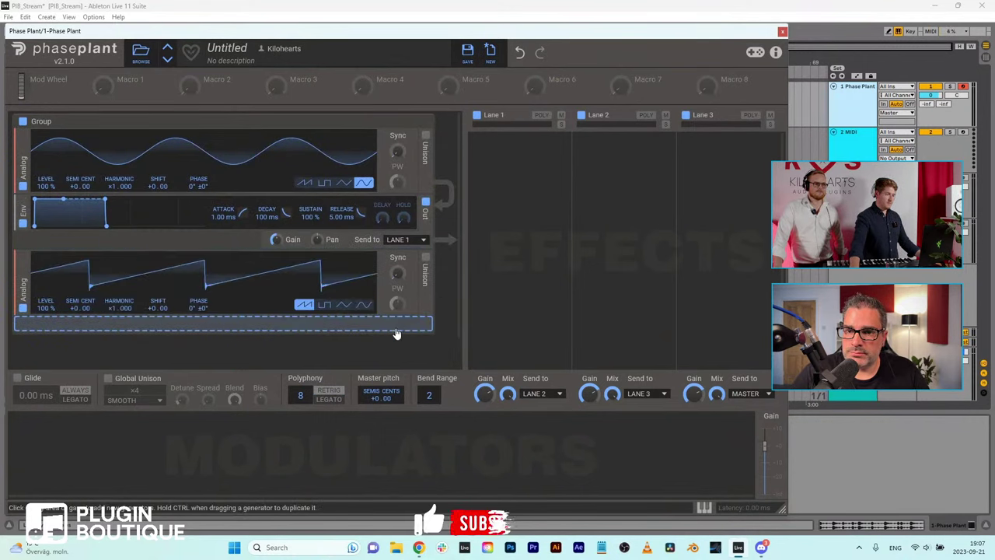
click(364, 305)
scroll(112, 310, up, 2)
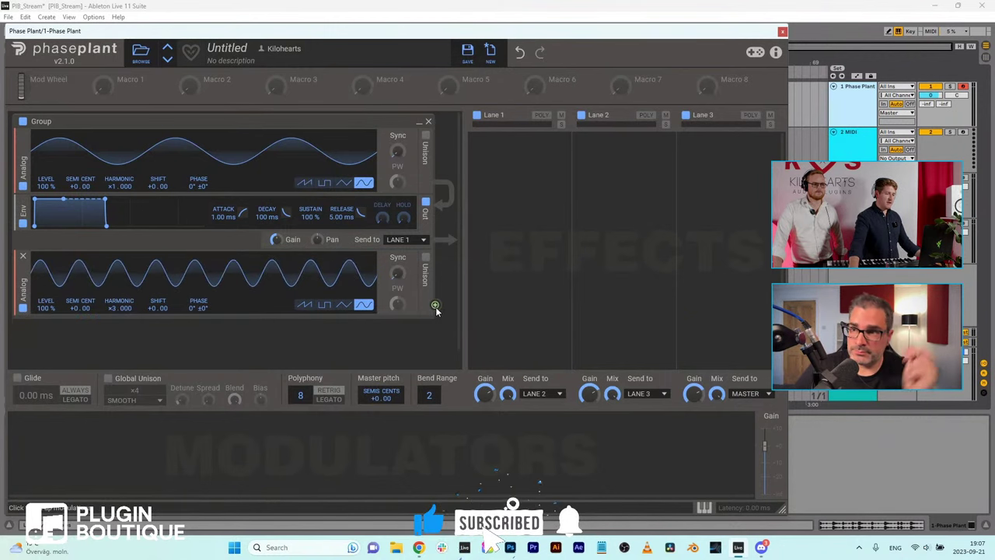
Step: Modulate the first oscillator's phase with the second oscillator, and the second oscillator's phase with the first
drag(435, 306, 199, 197)
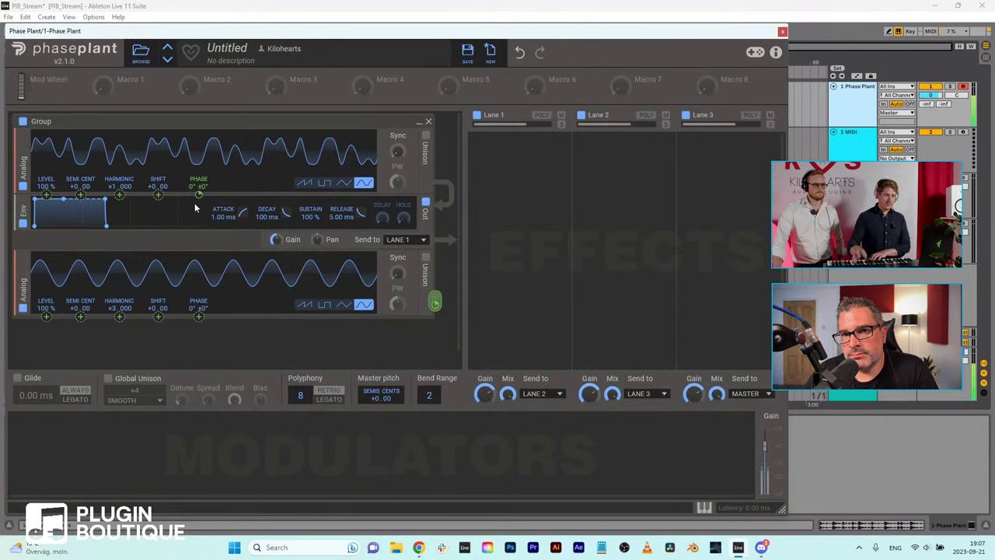
mouse_move(196, 191)
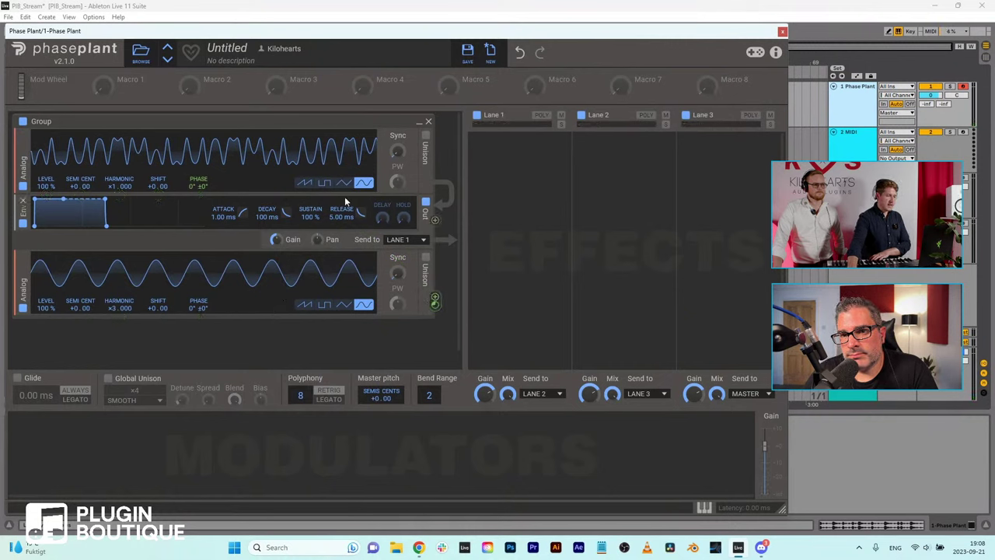
drag(433, 183, 200, 318)
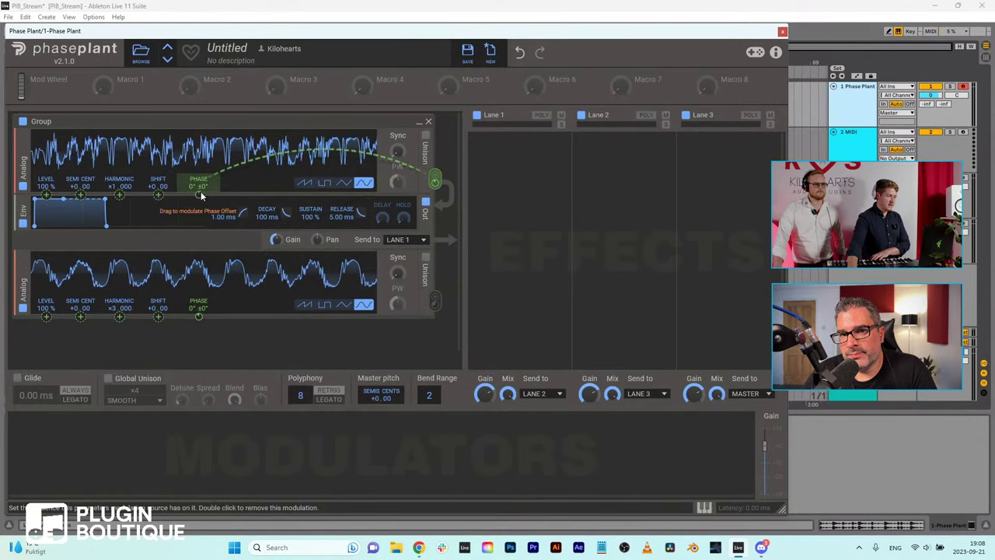
Step: Add a Sampler below the second oscillator and load Waterfall from the Symplesound Scapes folder
click(235, 333)
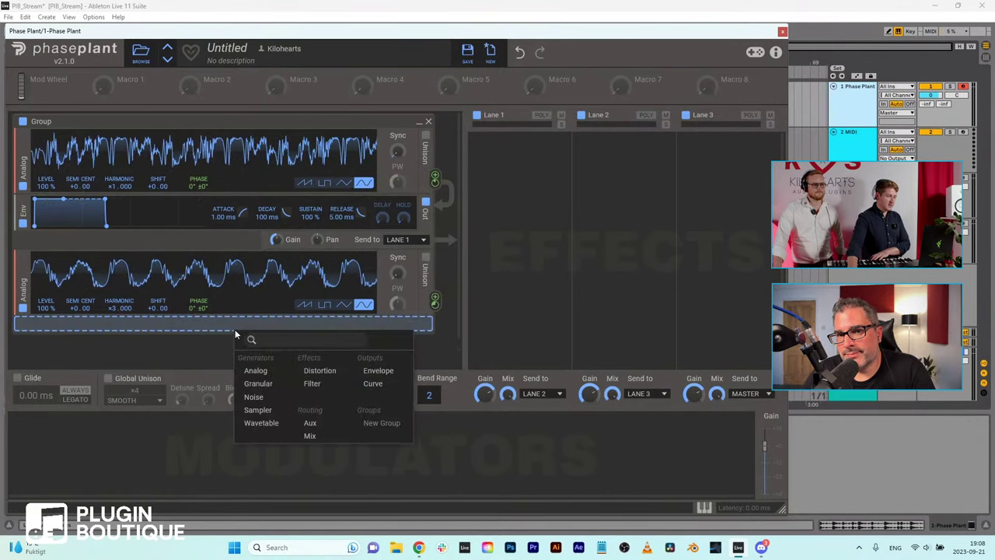
click(260, 409)
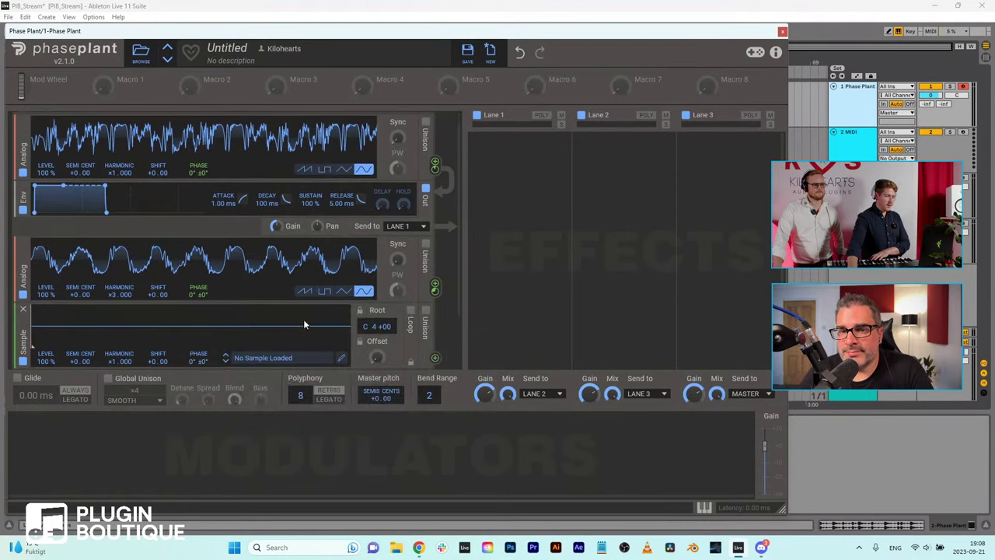
click(261, 358)
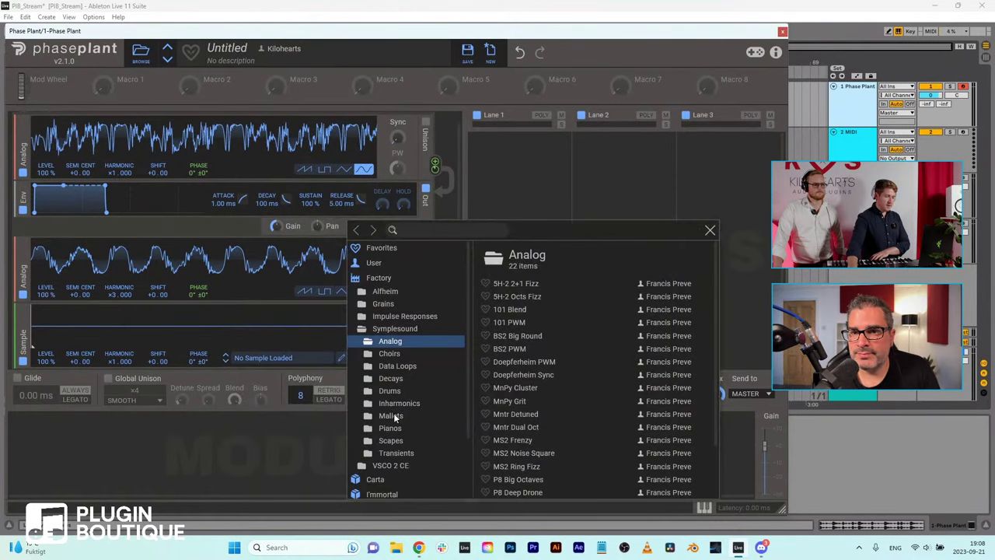
click(390, 439)
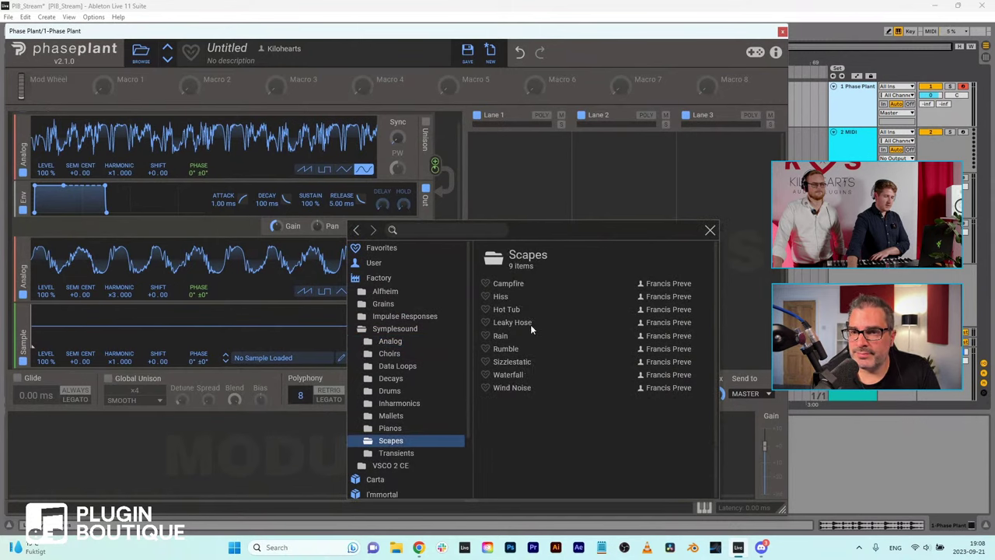
click(510, 375)
click(196, 334)
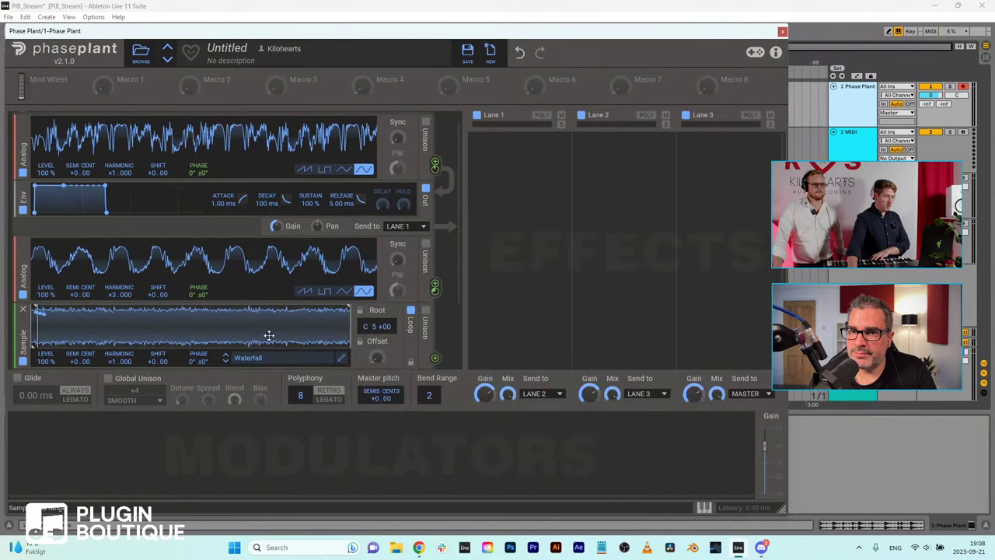
Step: Try the Waterfall Sampler's output as a modulation source for the Analog oscillators, and remove the Sampler
drag(434, 358, 81, 178)
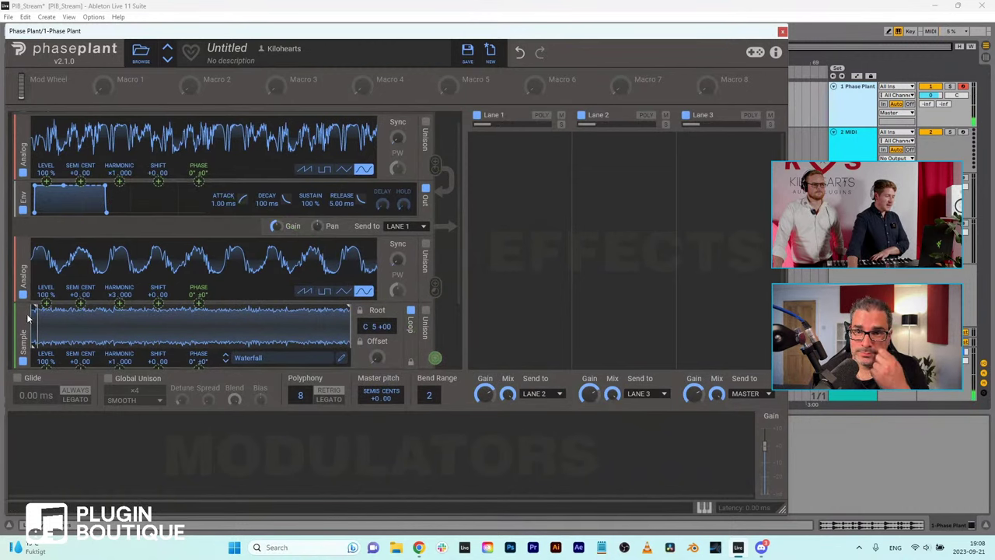
drag(27, 312, 193, 302)
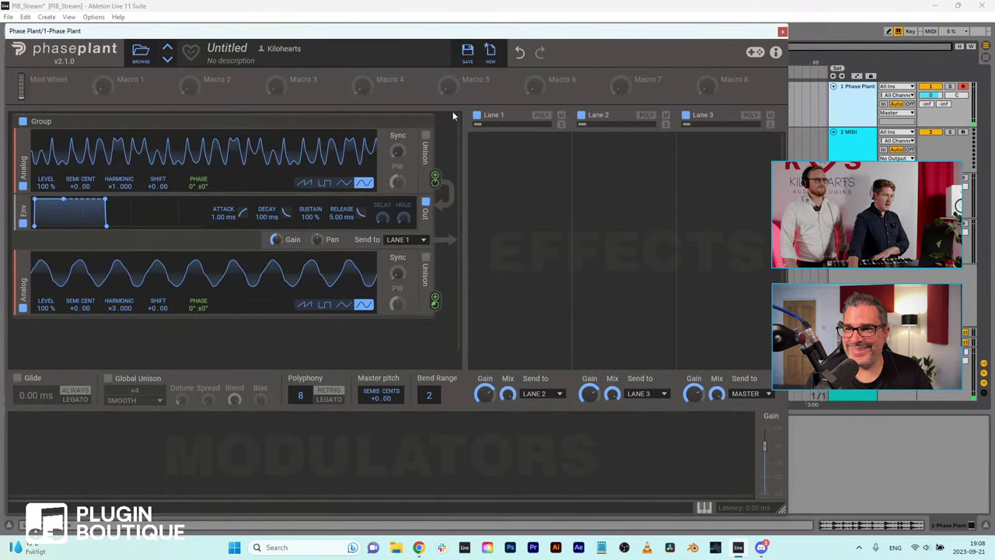
Step: Clear the generator group, load the Terrific Piano x preset from Favorites and close the preset browser
drag(430, 126, 173, 56)
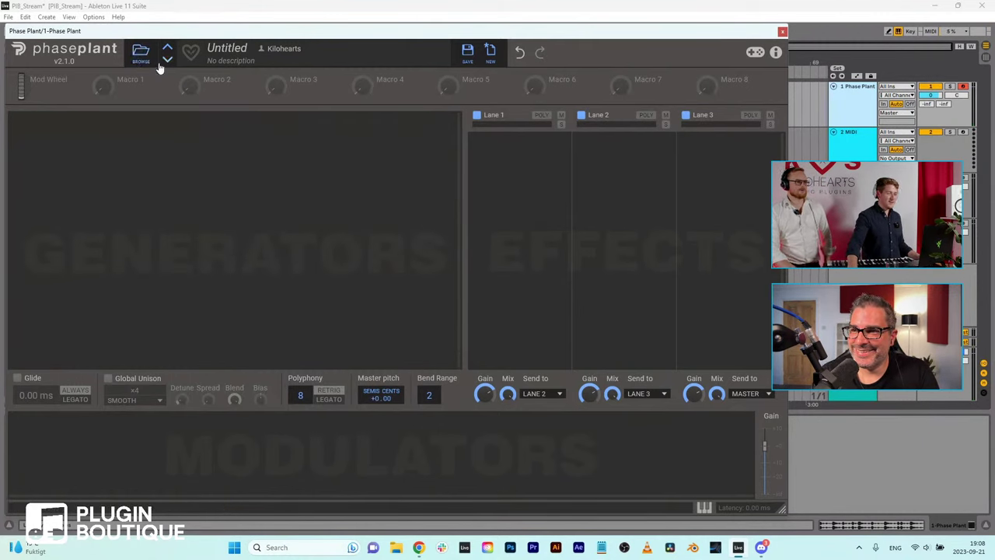
drag(264, 61, 331, 146)
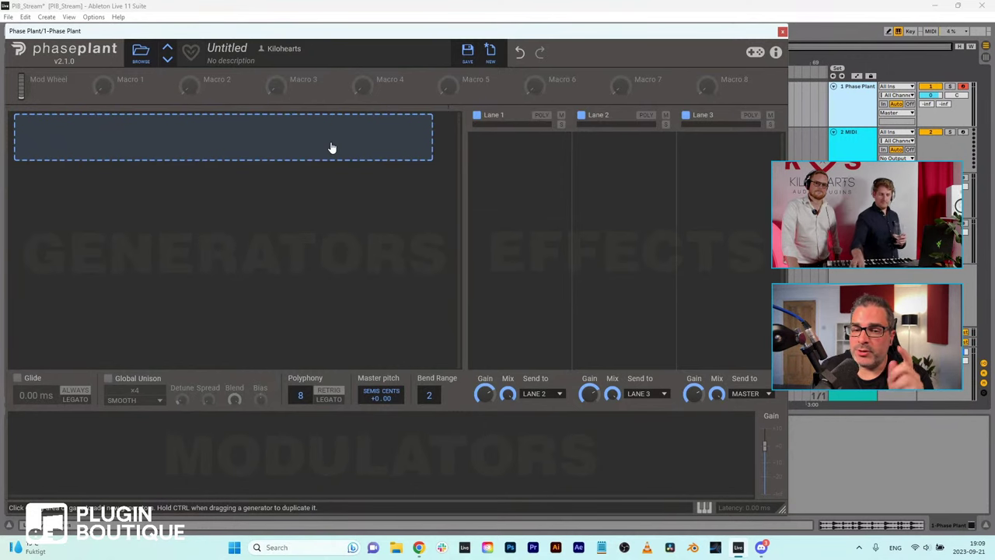
click(141, 53)
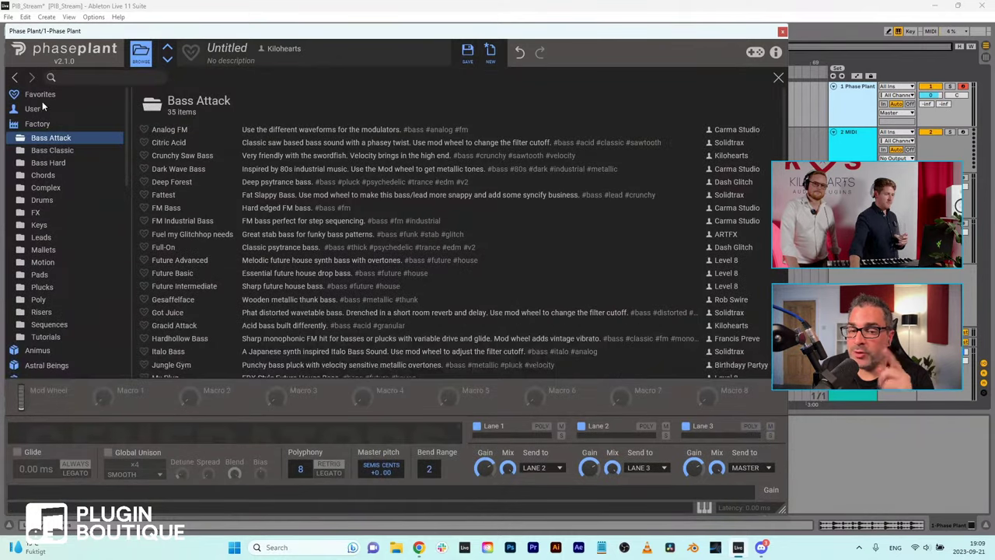
click(42, 95)
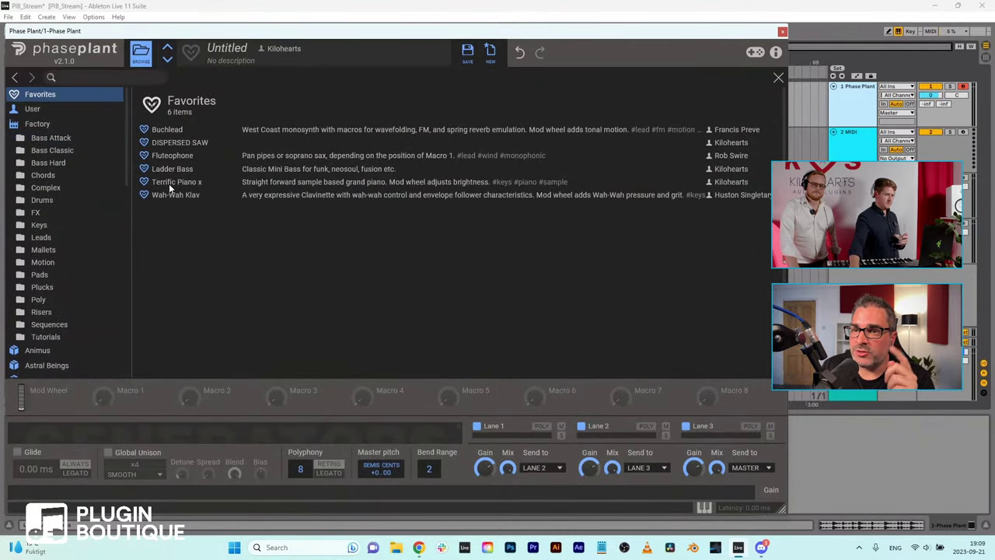
click(169, 183)
click(141, 53)
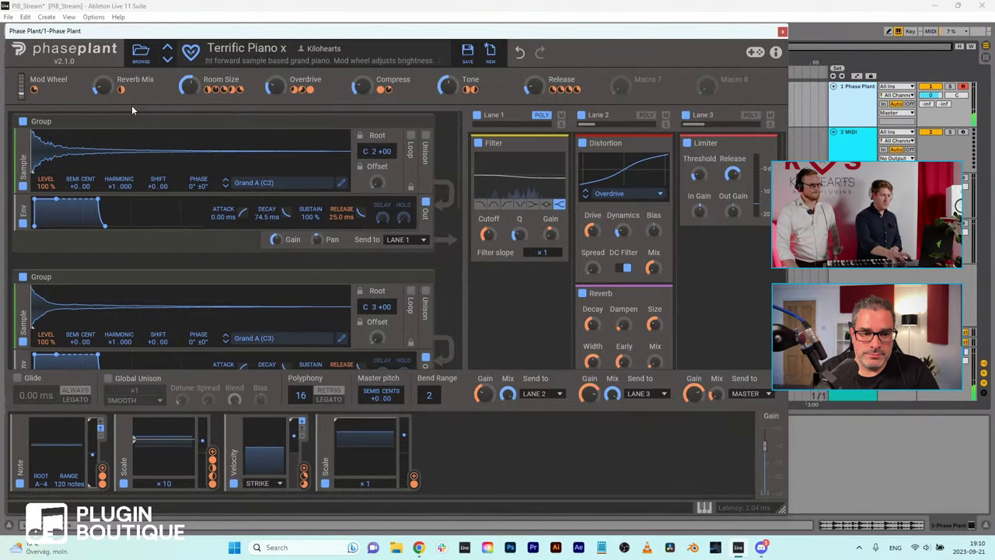
Step: Load the Alternation Bell preset from the factory Mallets folder and close the preset browser
click(141, 53)
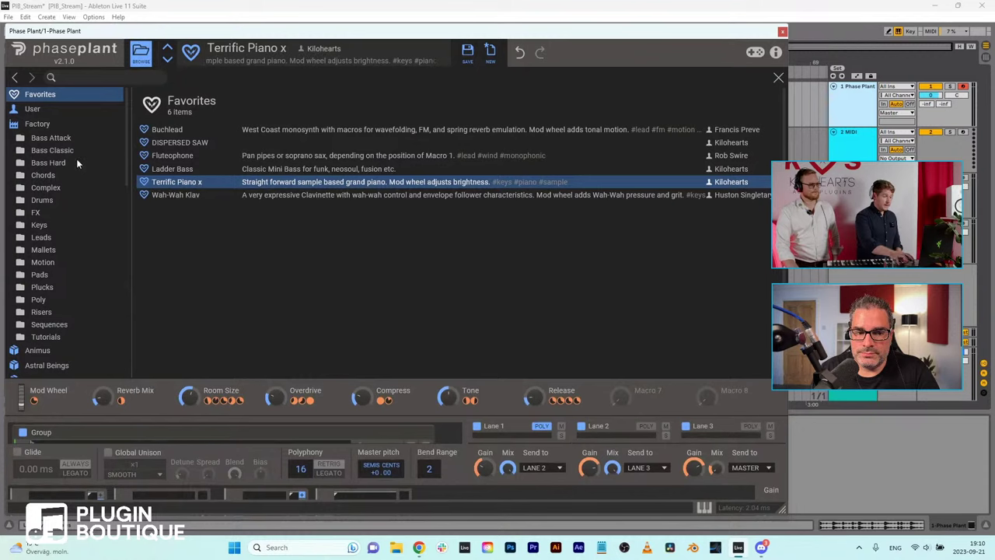
click(43, 250)
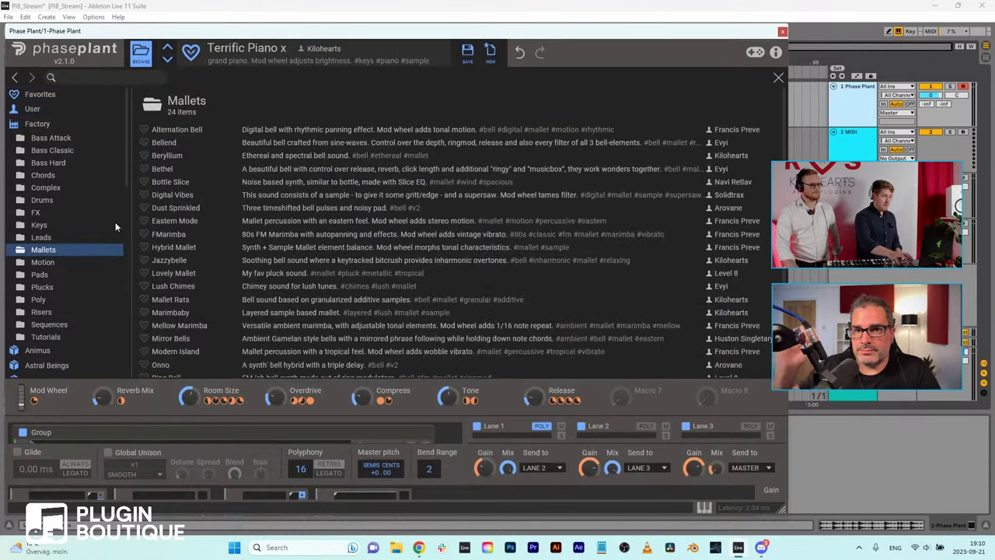
click(174, 131)
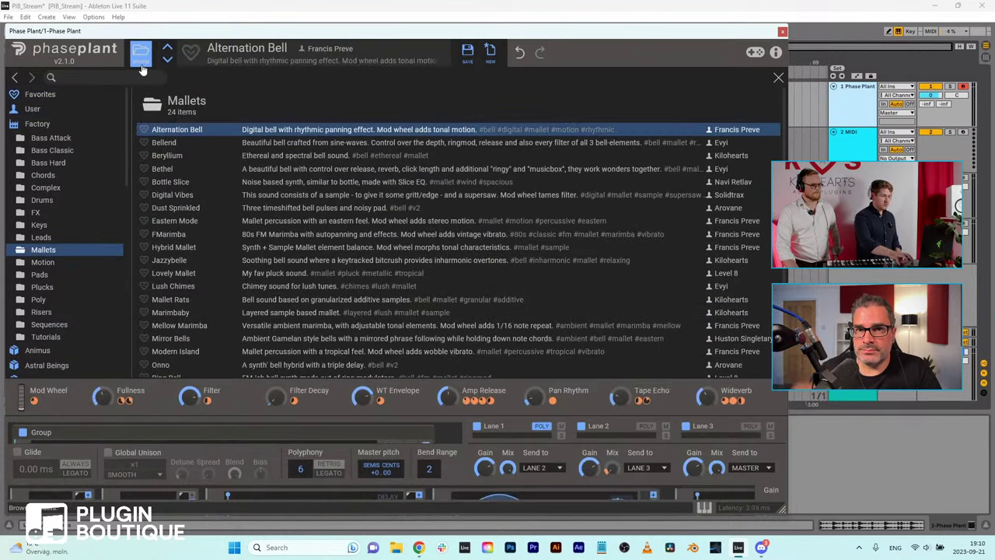
click(140, 59)
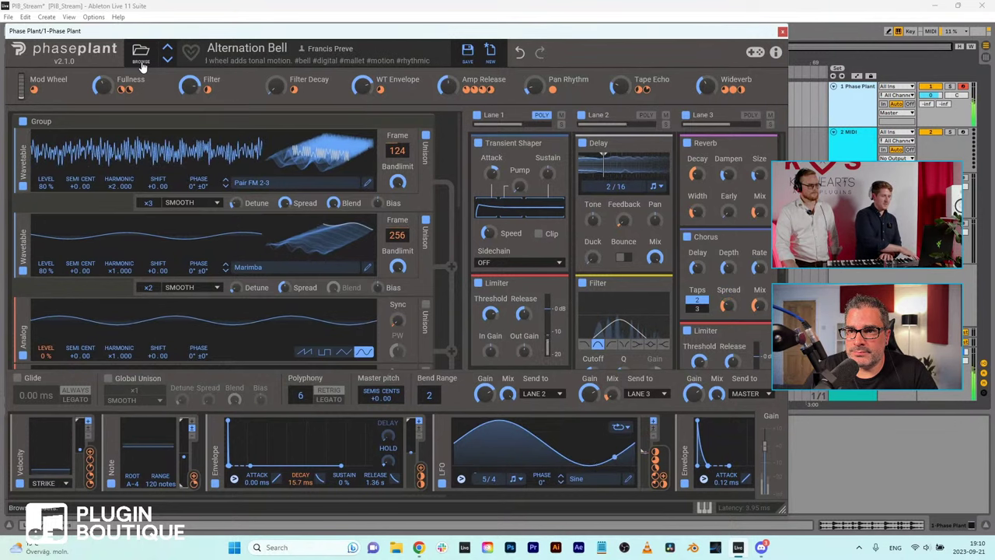
Step: Load the 16-bar Big Room Riser preset from the factory Risers folder and return to the synth view
click(142, 68)
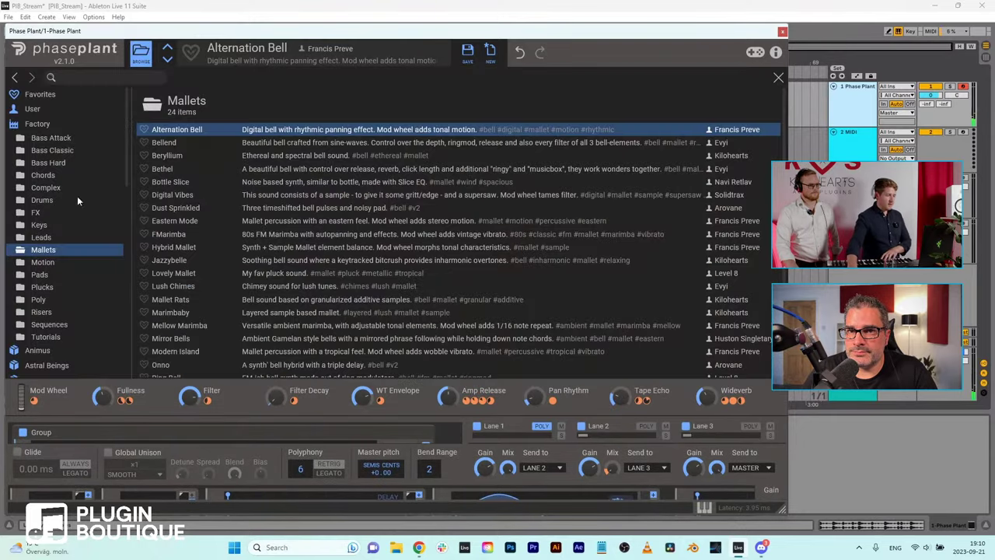
click(40, 313)
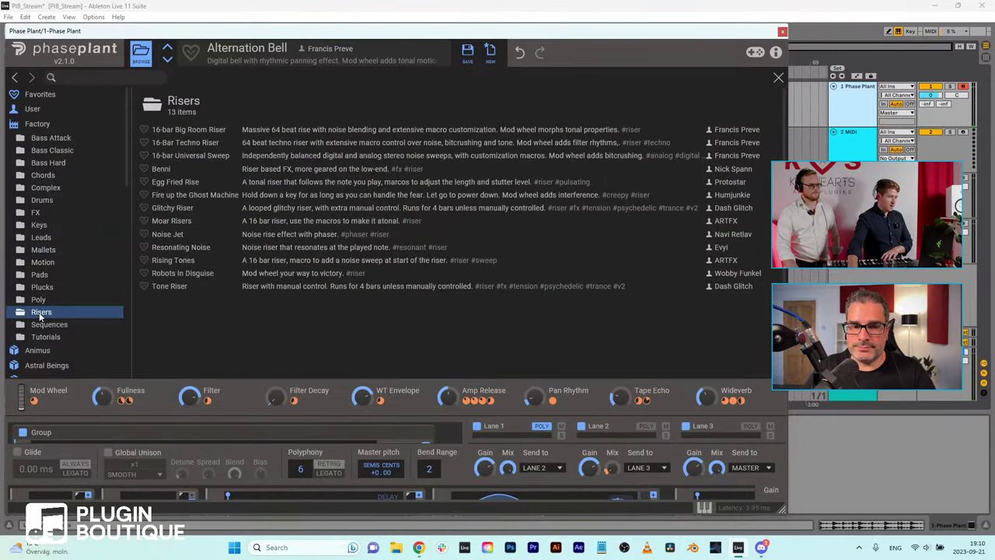
click(163, 130)
click(140, 52)
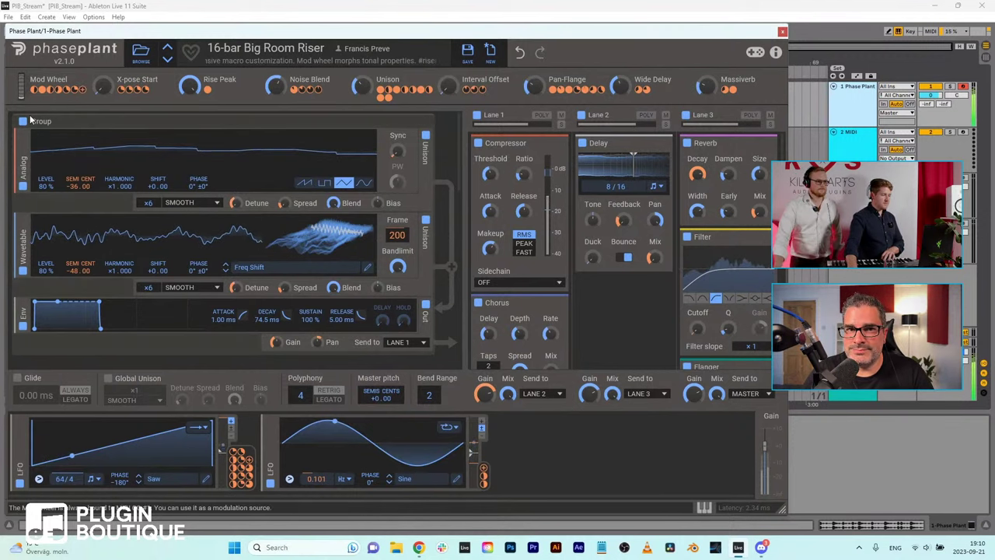
Step: Load the Fungal Kick preset from the factory Drums folder and close the preset browser
click(141, 51)
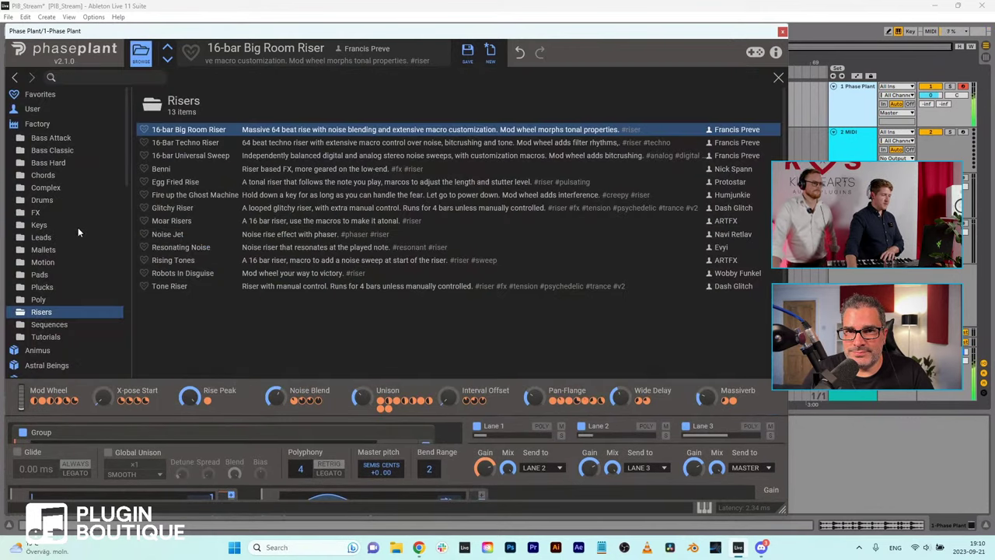
click(39, 201)
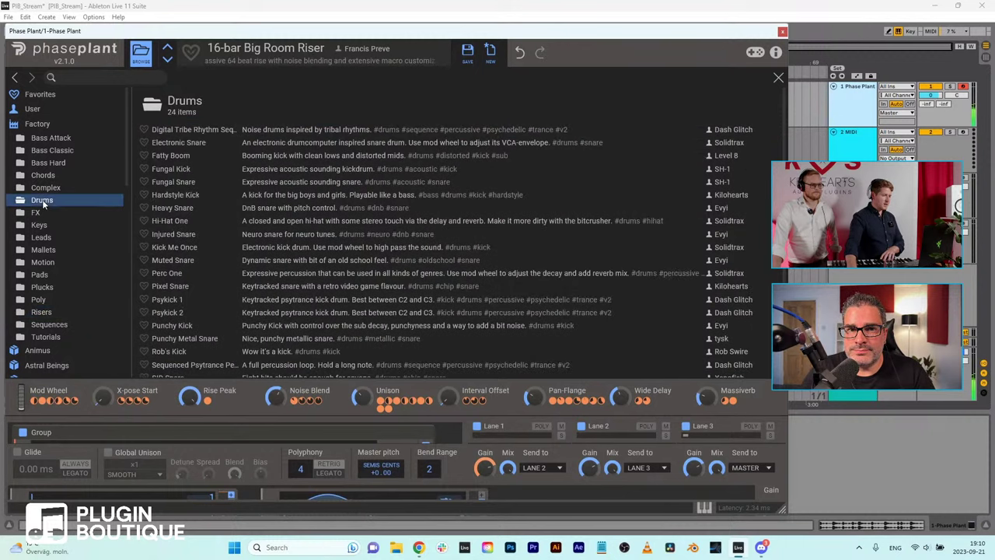
click(177, 167)
click(134, 59)
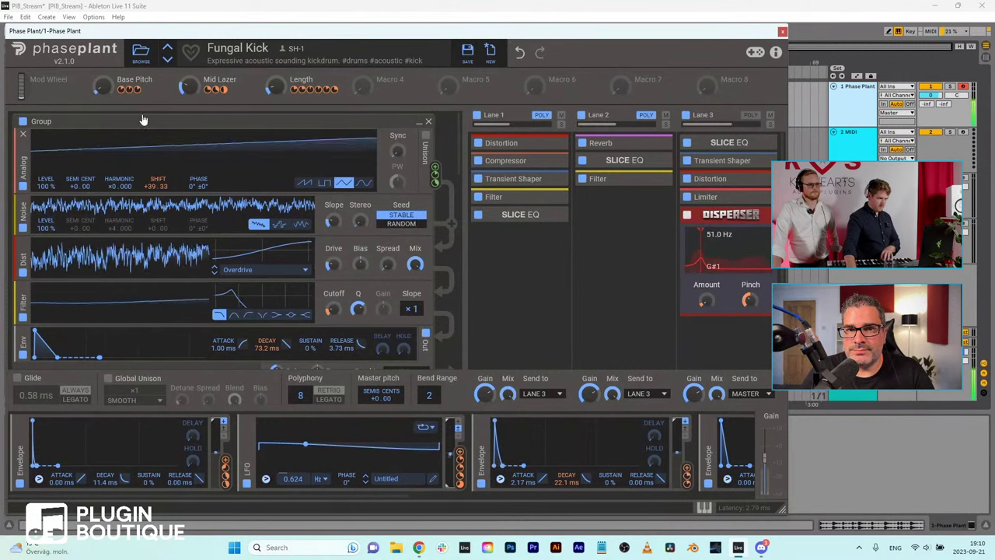
Step: Step forward through the following drum presets, from Fungal Snare past Heavy Snare to Hi-Hat One
click(166, 61)
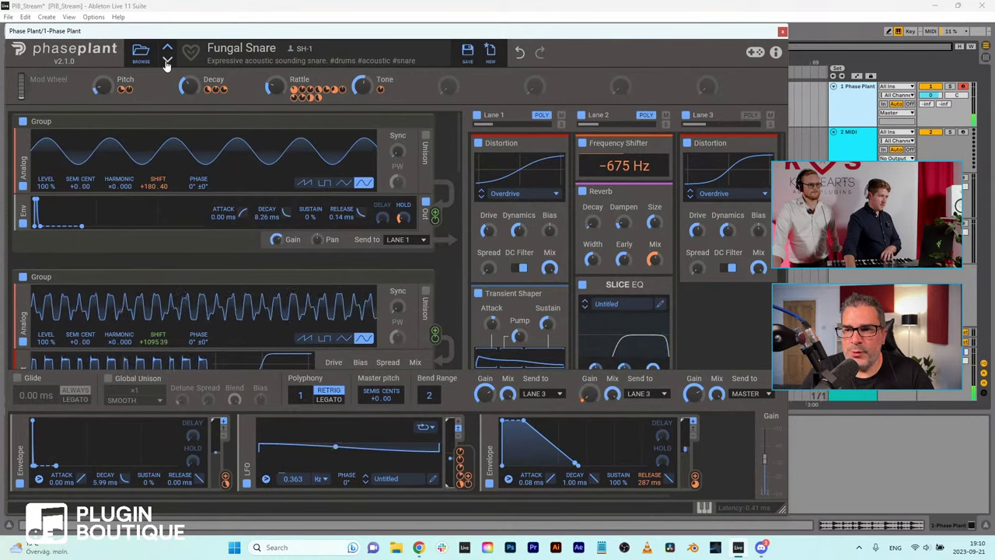
click(167, 61)
click(167, 61)
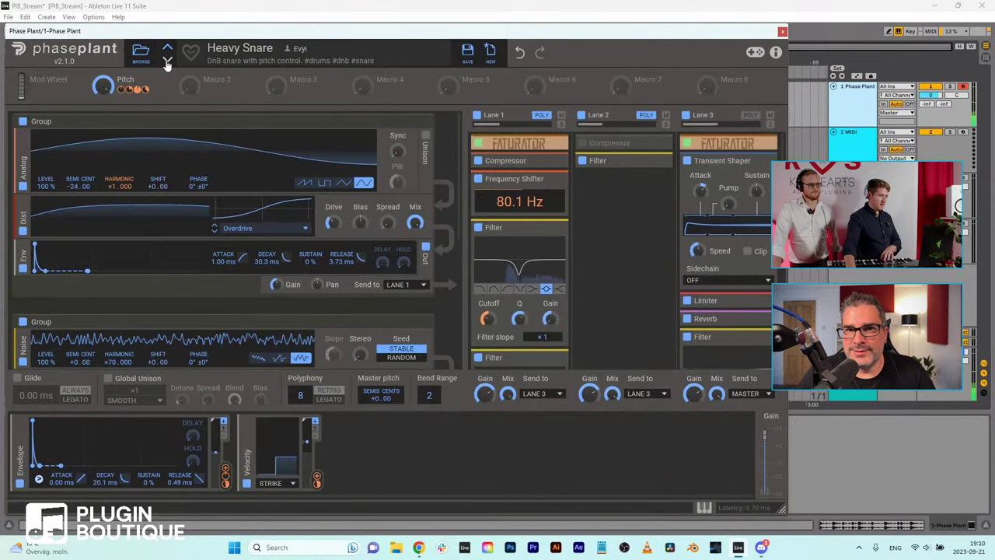
click(166, 61)
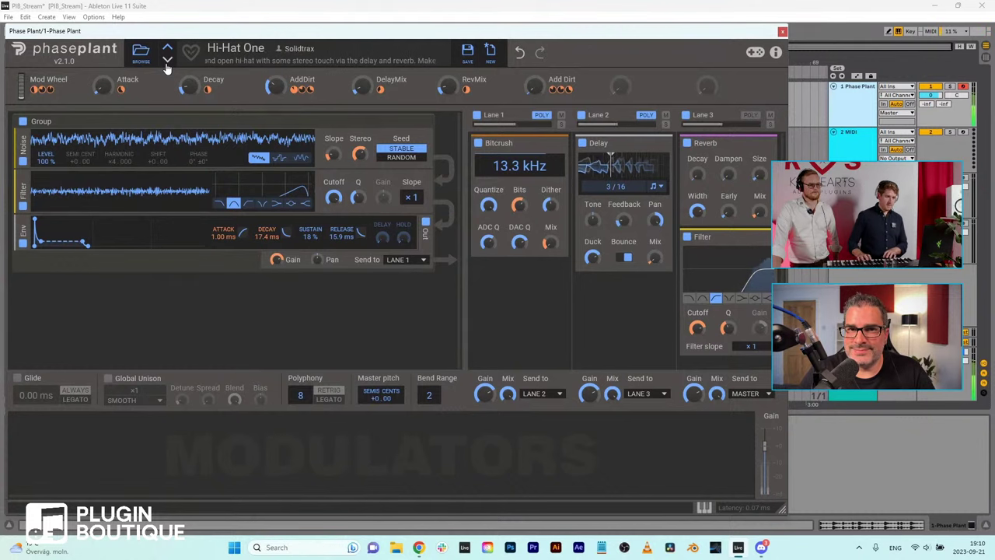
Step: Load AbracaDUBra and Big City Night in turn from the factory Sequences folder, closing the preset browser after each
click(151, 54)
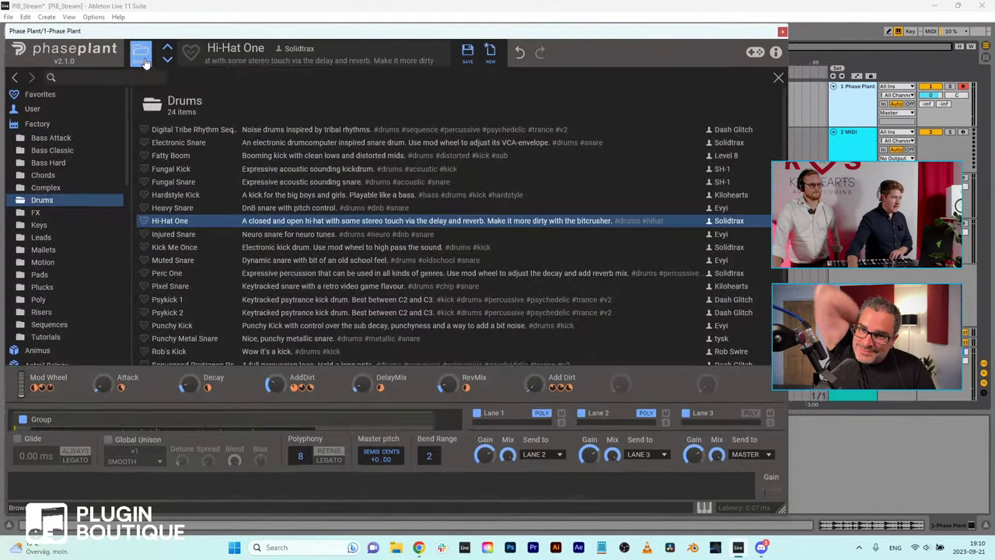
click(45, 322)
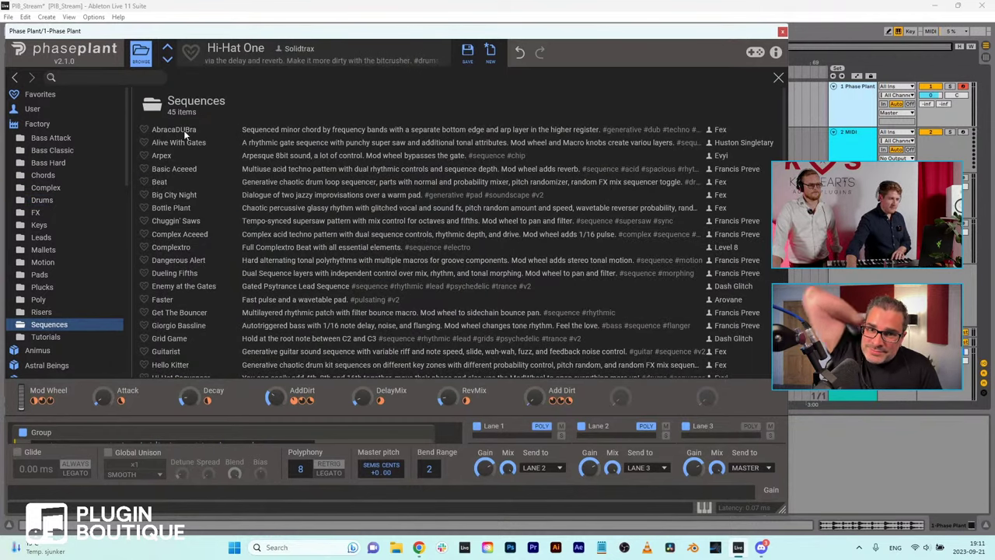
click(148, 59)
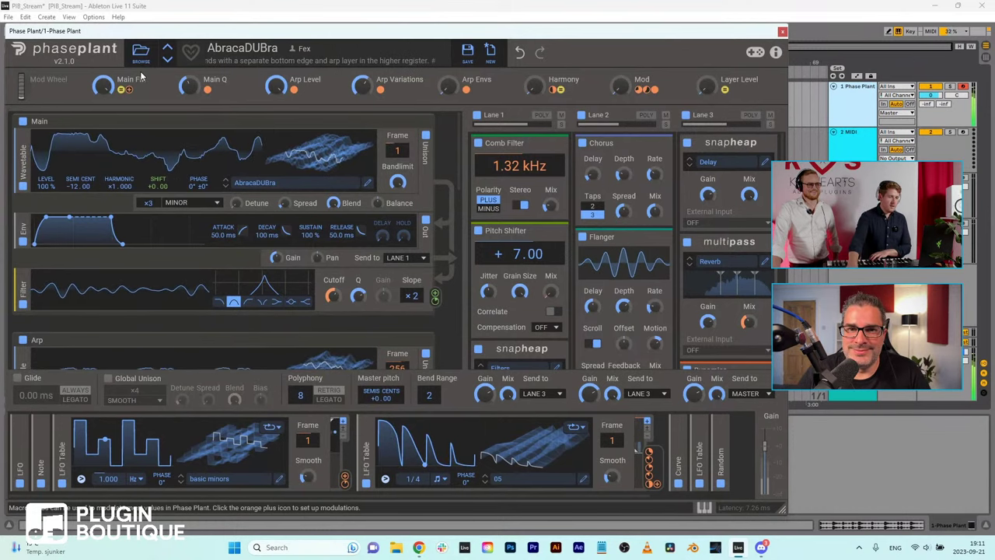
click(140, 56)
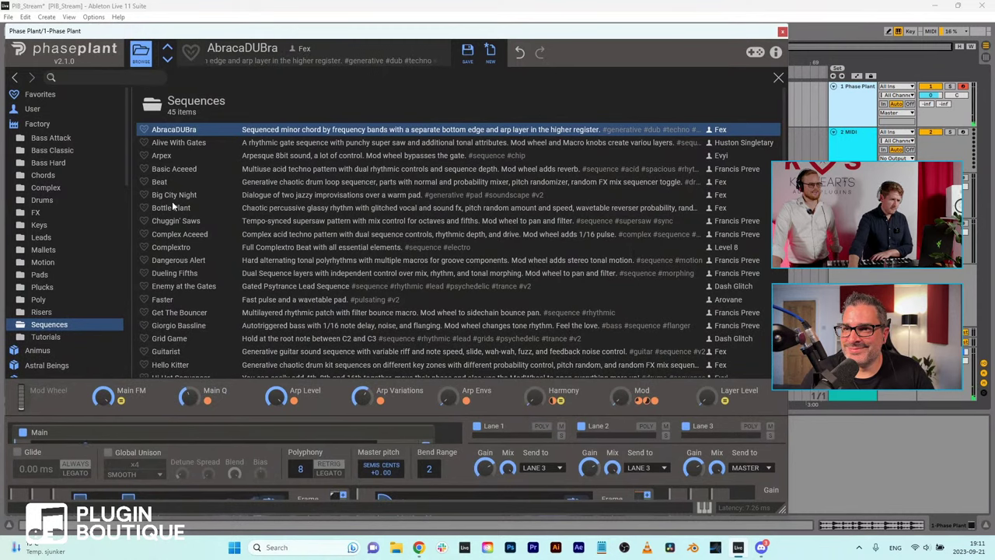
click(140, 53)
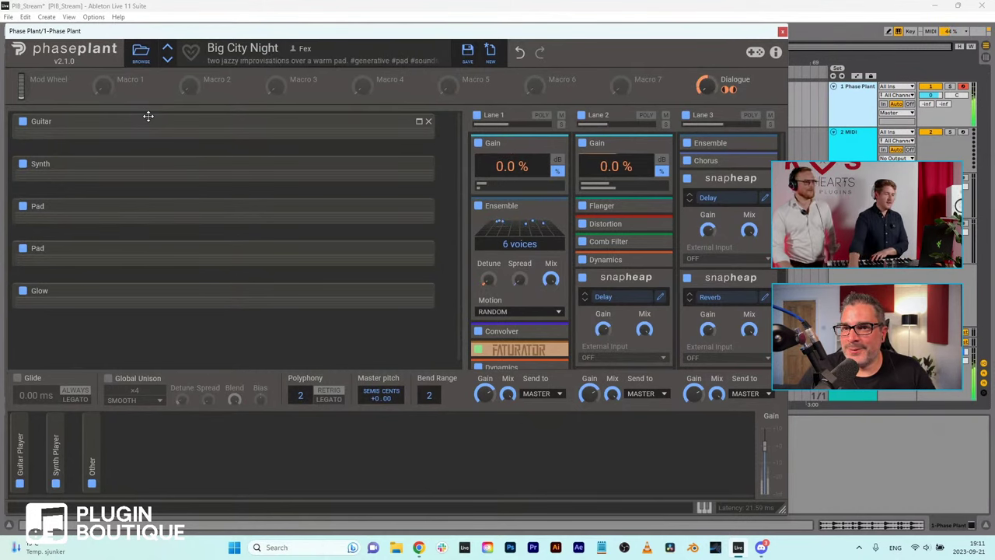
Step: Load the Giorgio Bassline preset from Sequences and move the plugin window to uncover the Live browser and tempo field
click(140, 52)
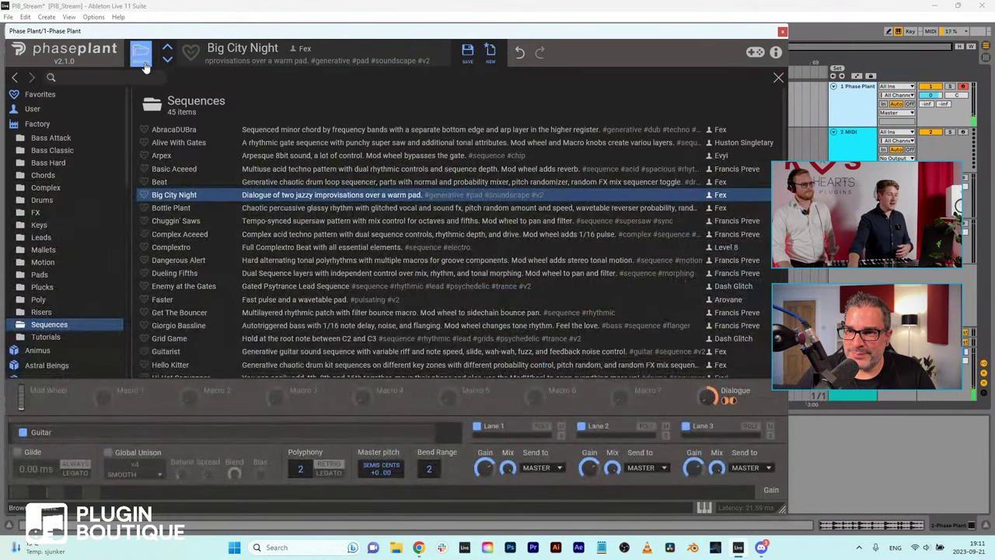
click(178, 327)
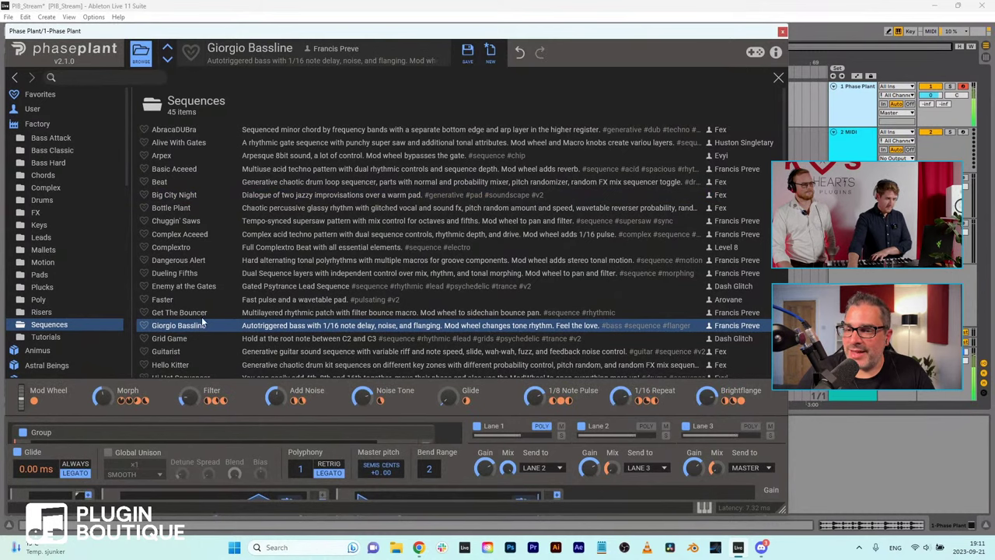
drag(62, 32, 187, 49)
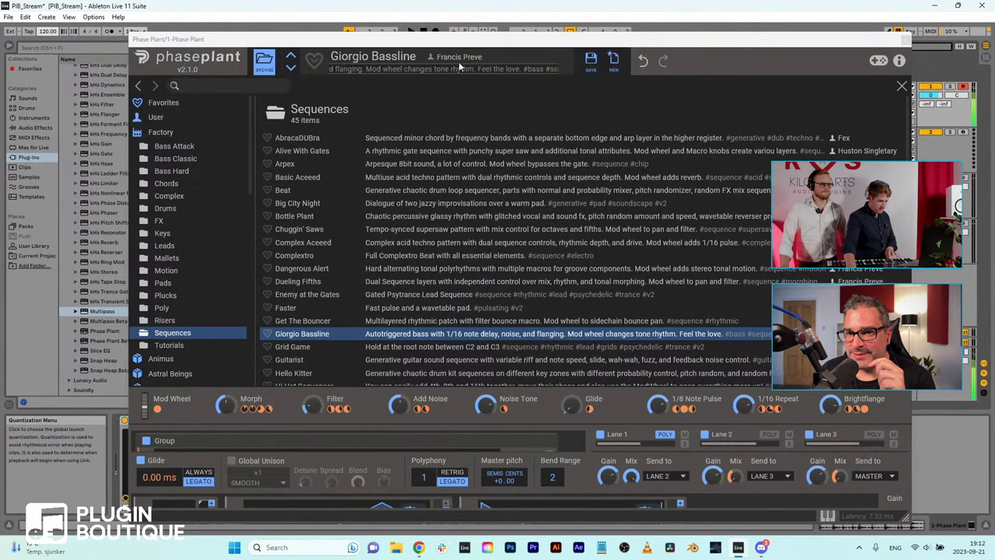
Step: Load the Poppin Future preset from the Sequences folder and set the project tempo to 150 BPM
scroll(194, 233, down, 2)
scroll(321, 191, down, 1)
scroll(321, 186, down, 3)
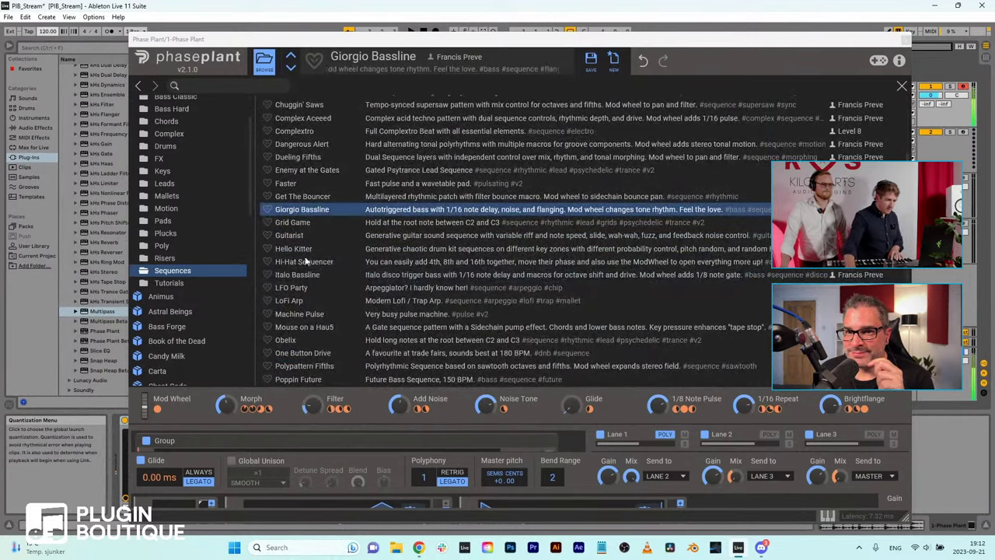
scroll(317, 294, down, 2)
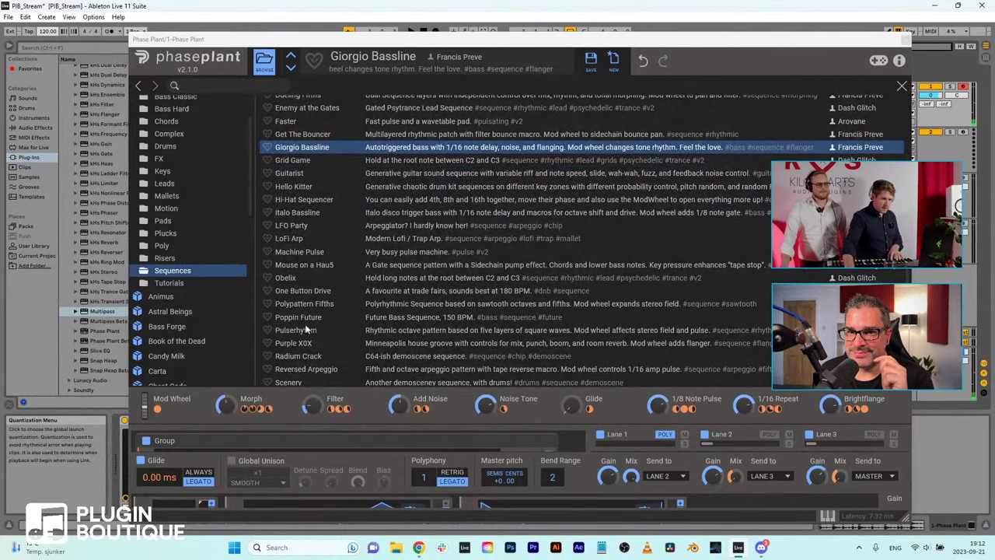
scroll(307, 331, down, 2)
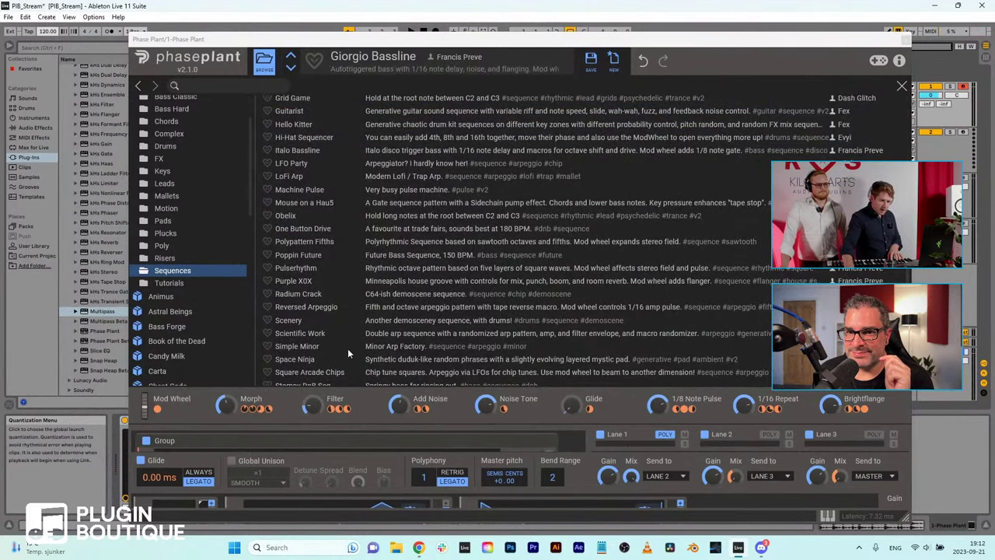
click(296, 256)
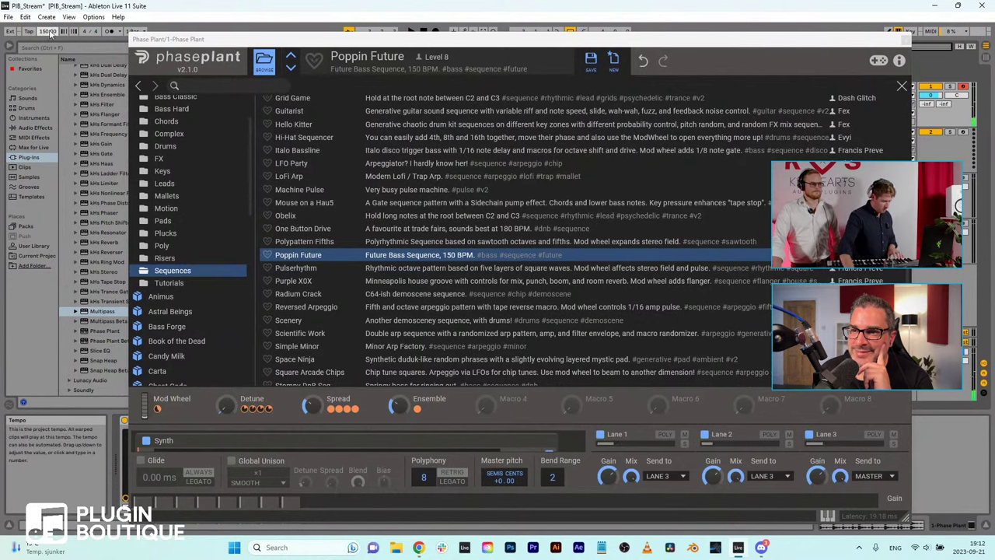
Step: Close the preset browser and expand the last collapsed LFO of the Poppin Future preset
click(274, 72)
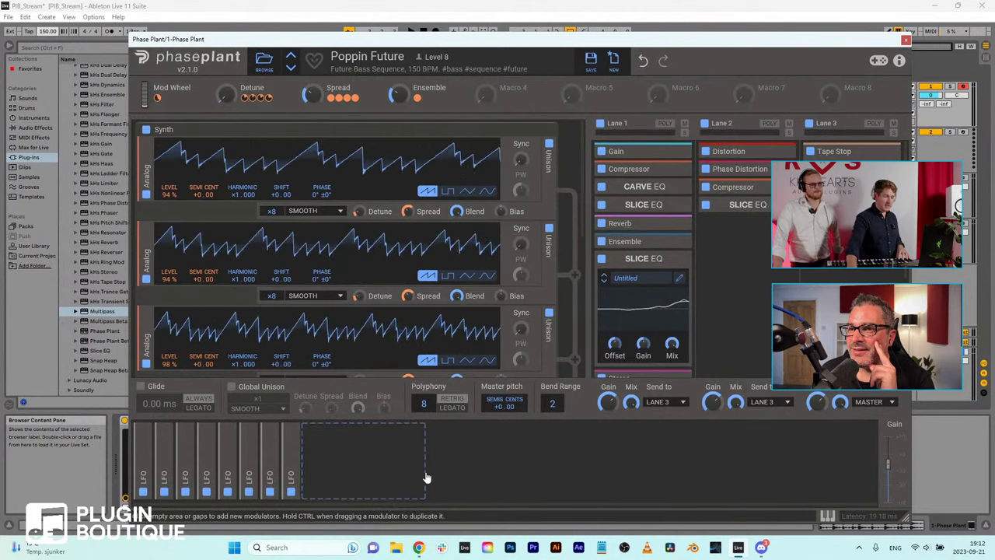
click(291, 449)
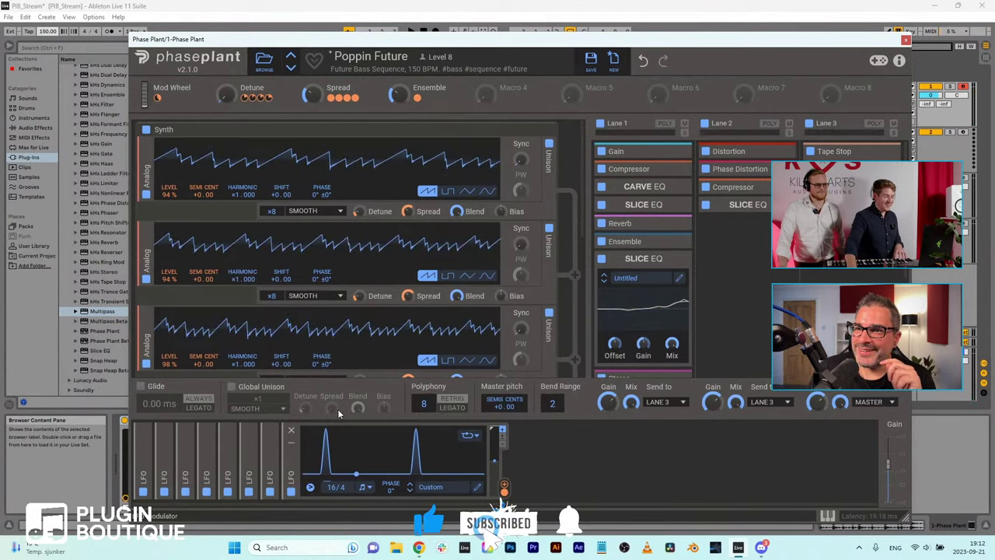
Step: Load the Wavetable2Melody preset from Sequences, close the preset browser and expand the collapsed LFO beside Quantize
click(263, 62)
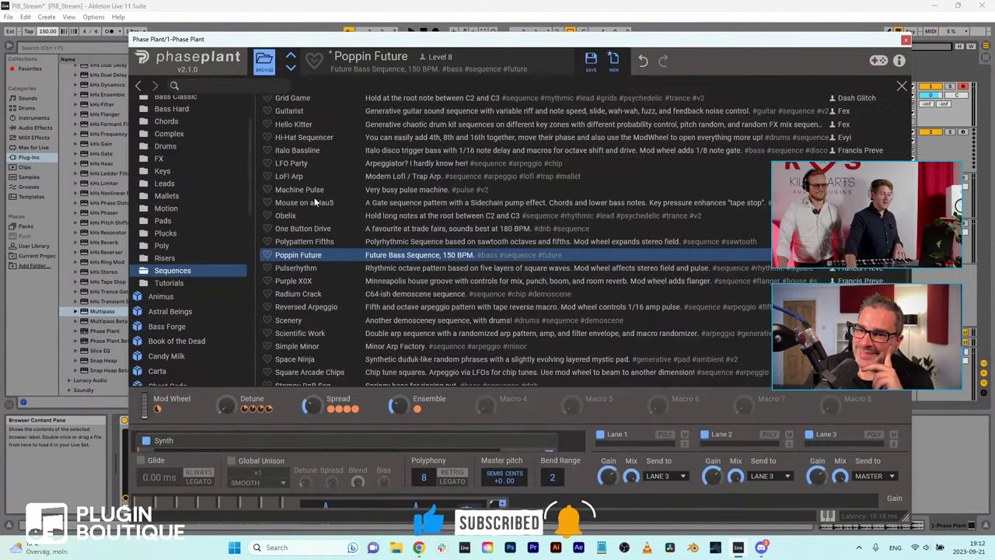
scroll(291, 242, down, 3)
scroll(299, 256, down, 1)
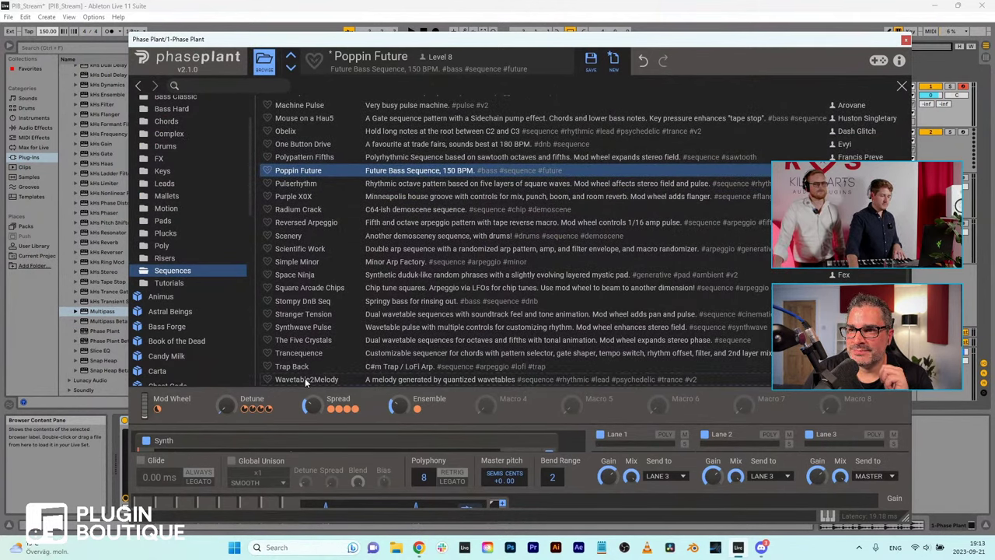
click(262, 68)
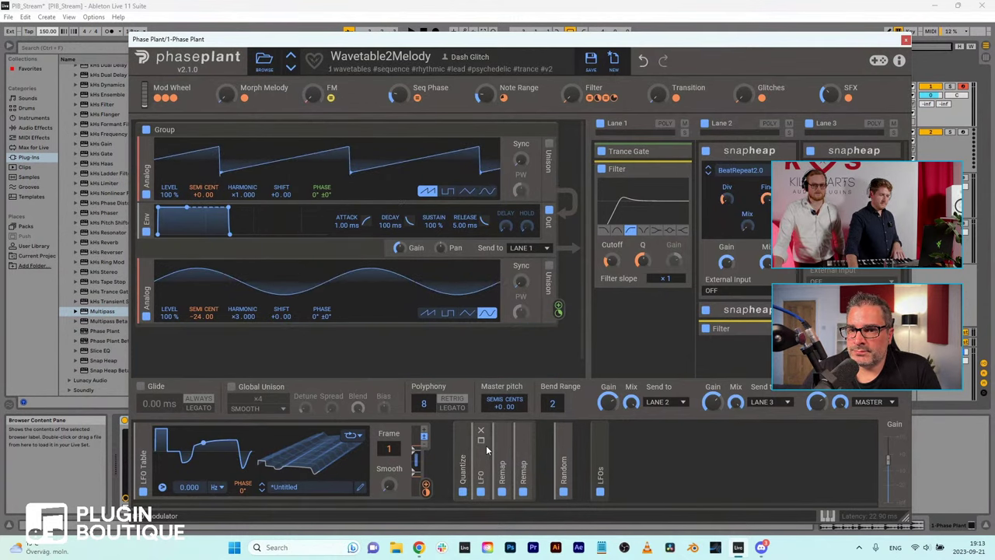
click(484, 445)
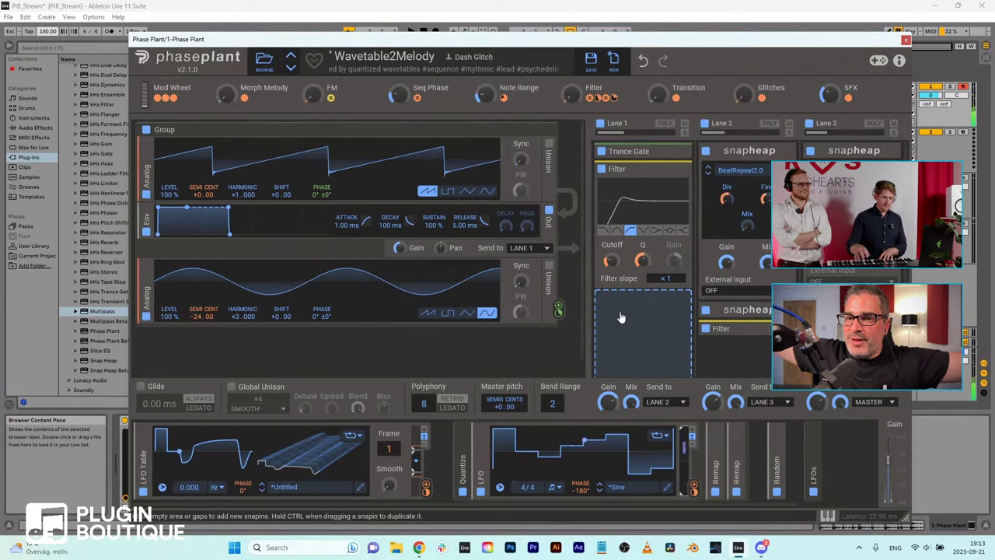
Step: Load the Dialup preset from the factory FX folder, show its synth view and reopen the preset browser
click(263, 60)
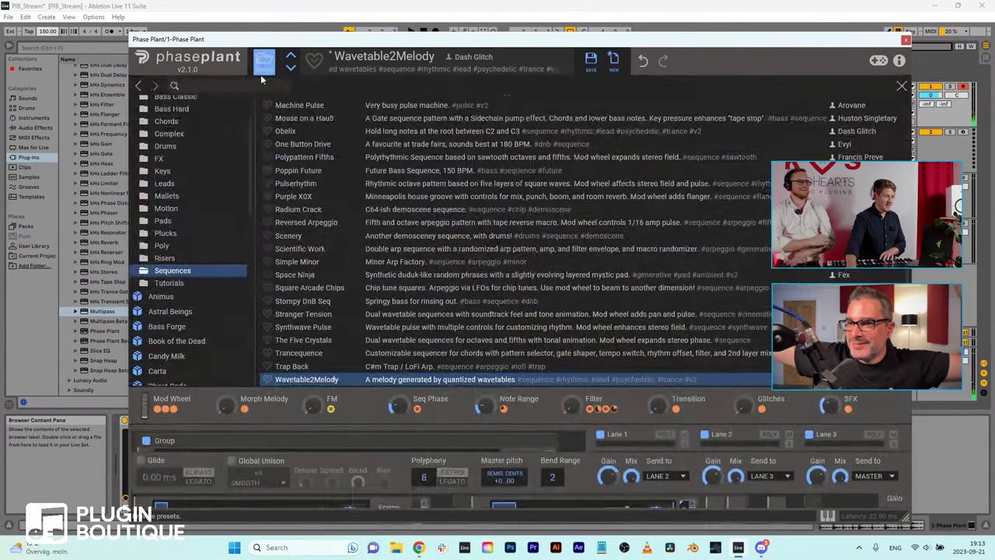
click(159, 158)
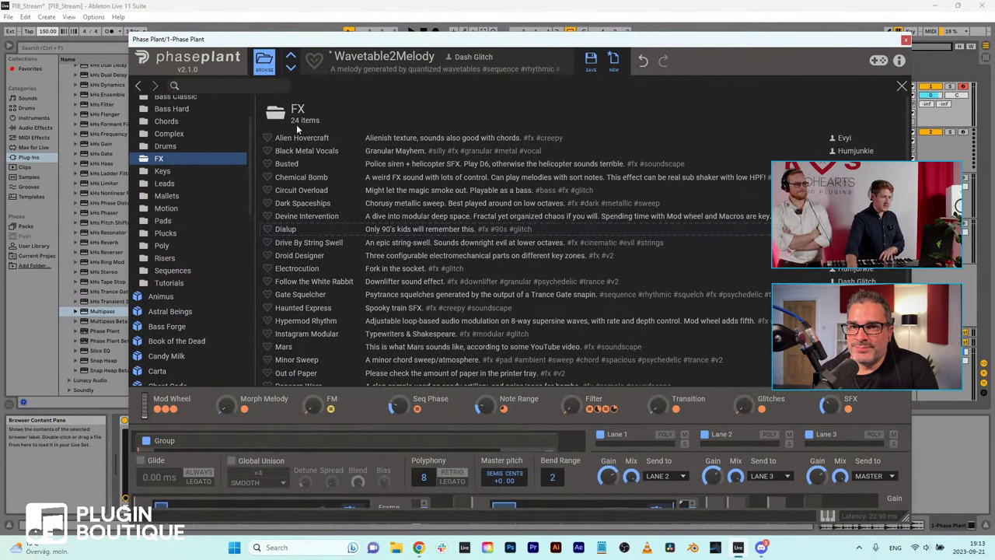
click(288, 231)
click(264, 64)
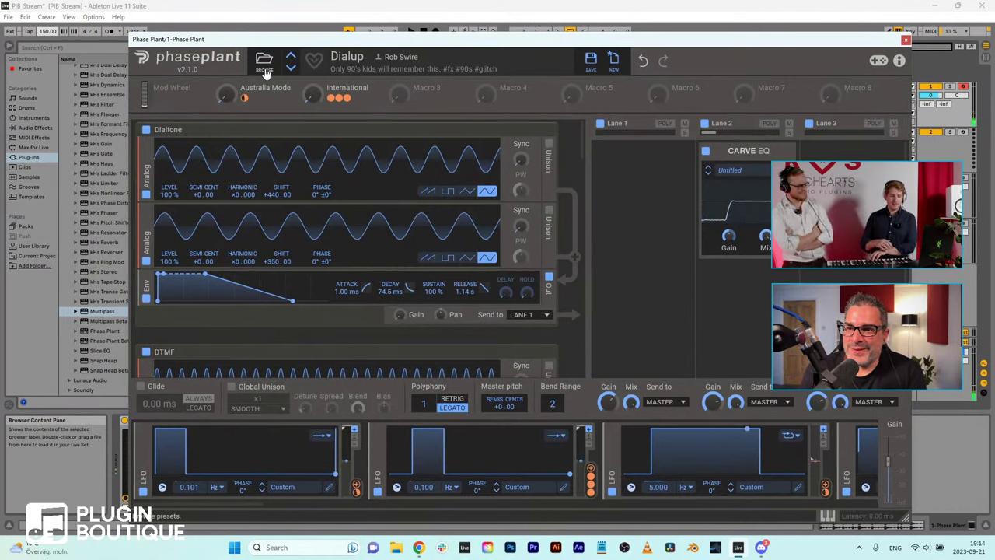
click(264, 62)
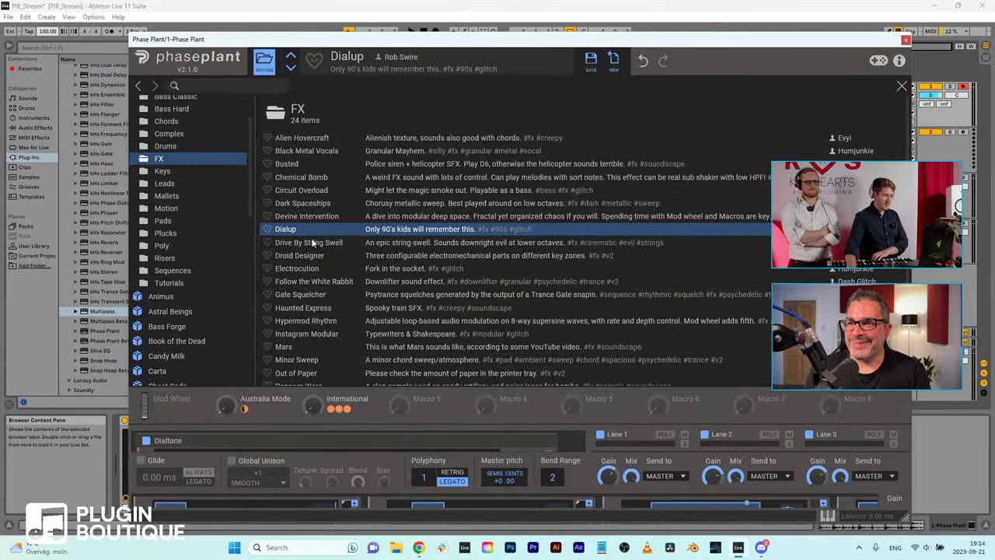
Step: Load the Chemical Bomb preset from the FX folder, show its synth view and turn the Add Weirdness and HPF macros fully up
scroll(301, 353, down, 3)
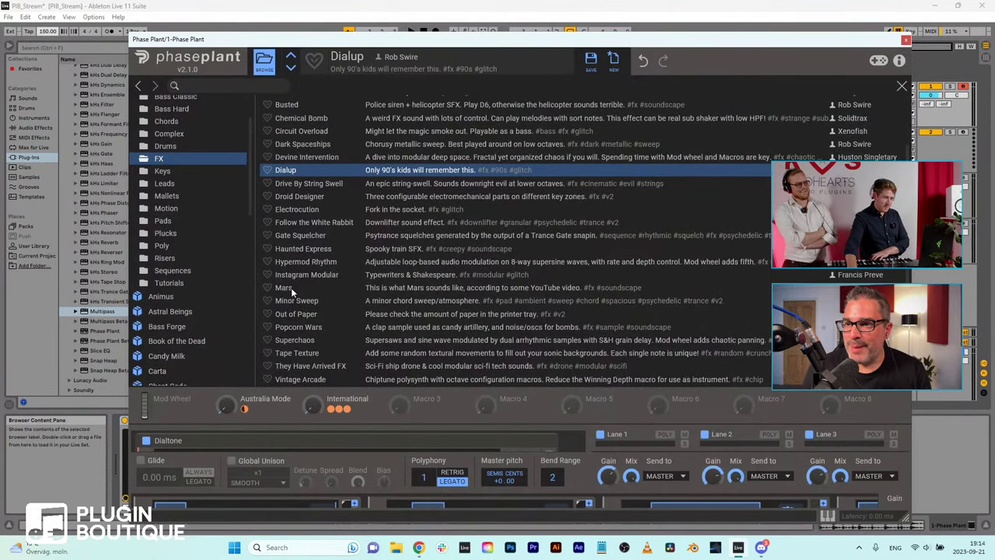
scroll(294, 280, up, 3)
click(292, 178)
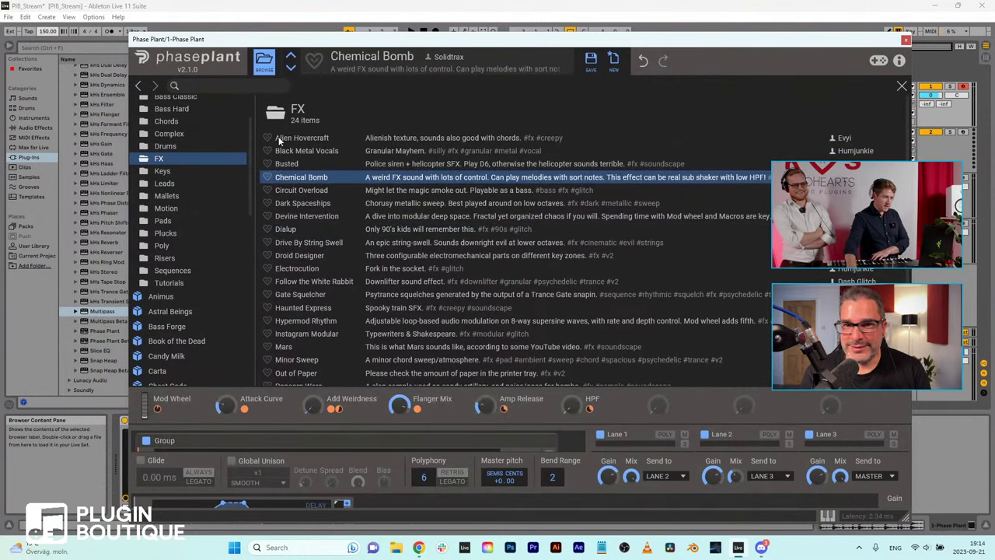
click(266, 64)
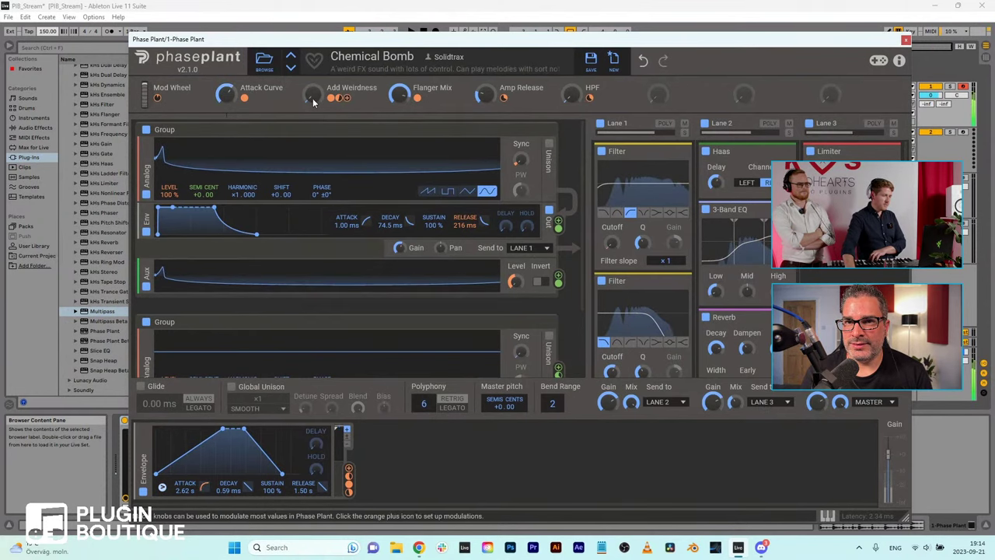
mouse_move(313, 94)
mouse_down()
mouse_move(315, 78)
mouse_move(316, 100)
mouse_up()
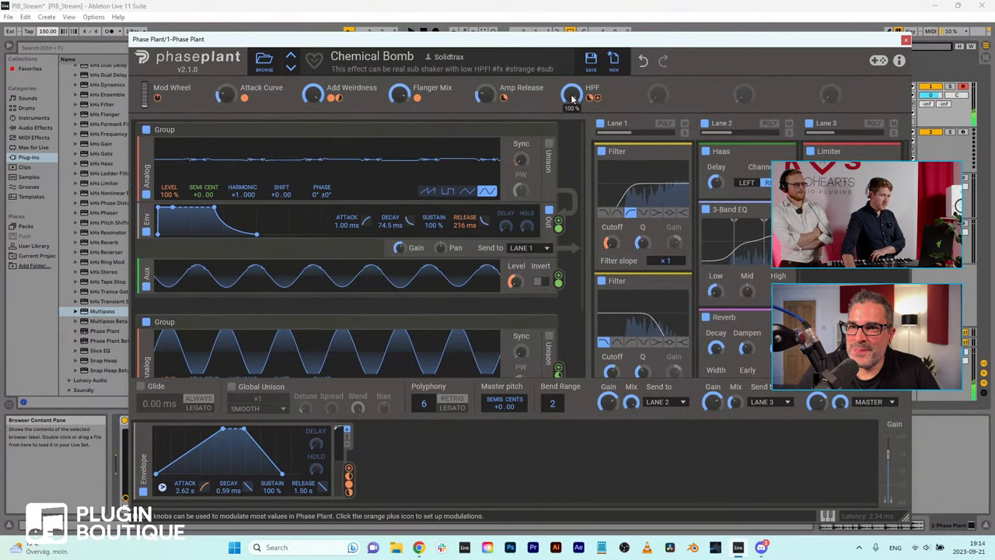
Step: Load the Haunted Express preset from the FX folder and close the preset browser
click(263, 60)
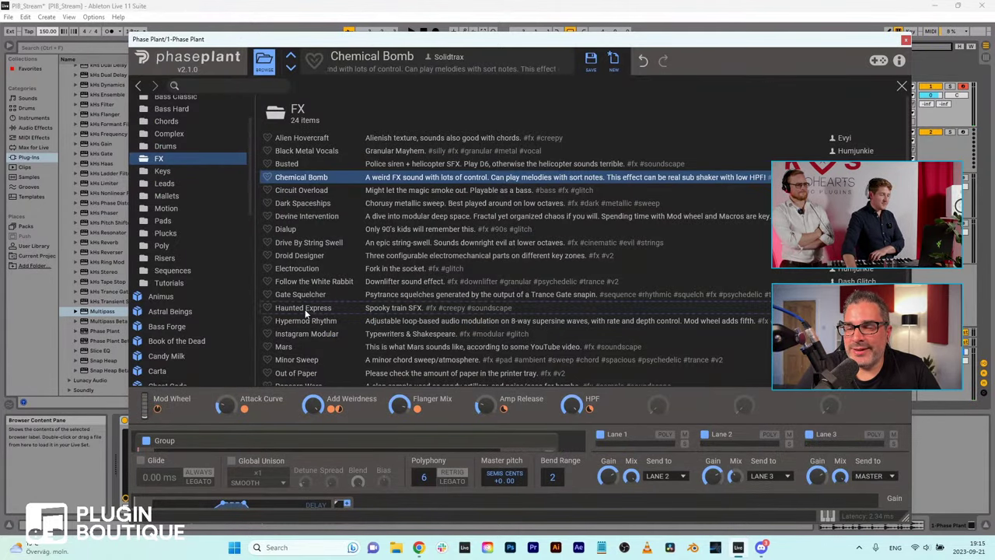
click(304, 307)
click(263, 60)
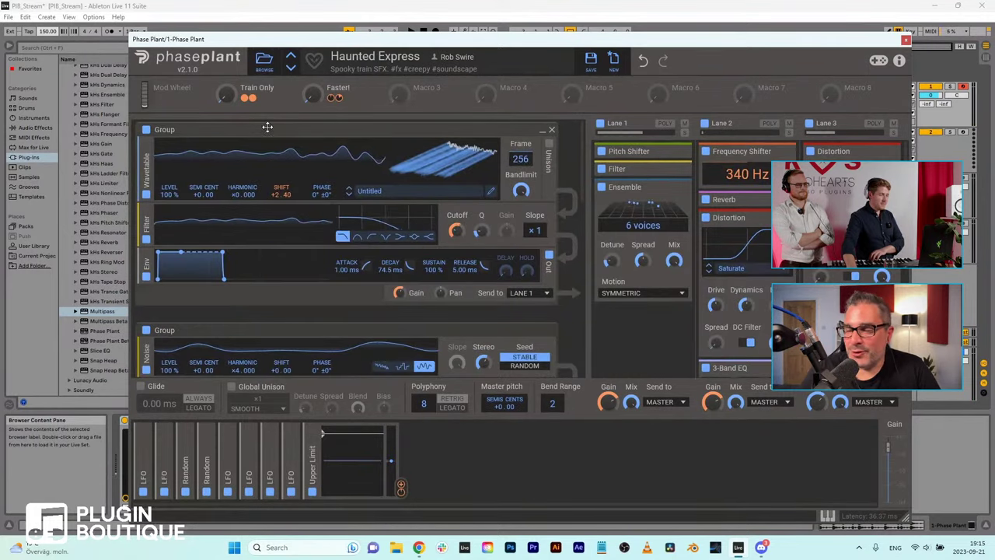
Step: Load the Vintage Arcade preset from the FX folder and show its synth view
click(264, 68)
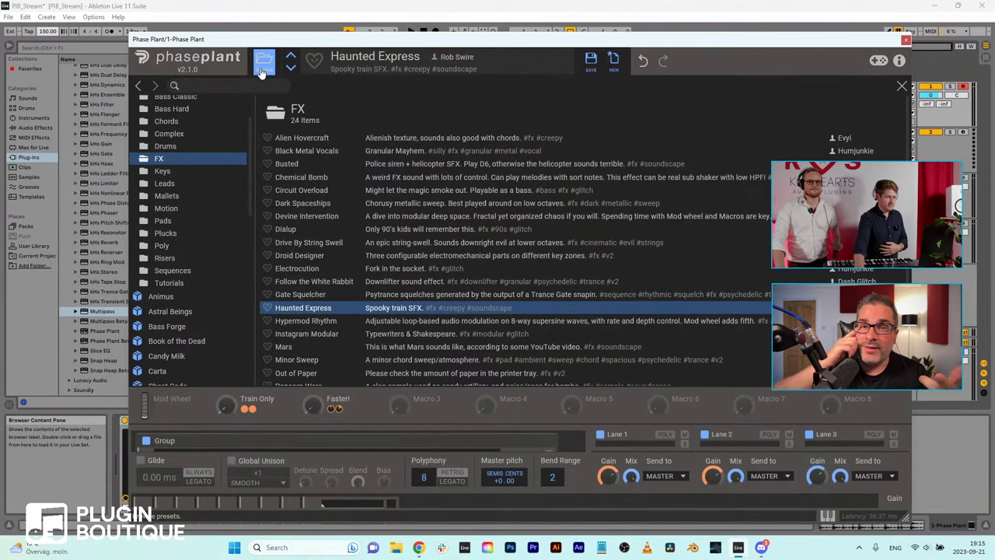
scroll(346, 202, down, 2)
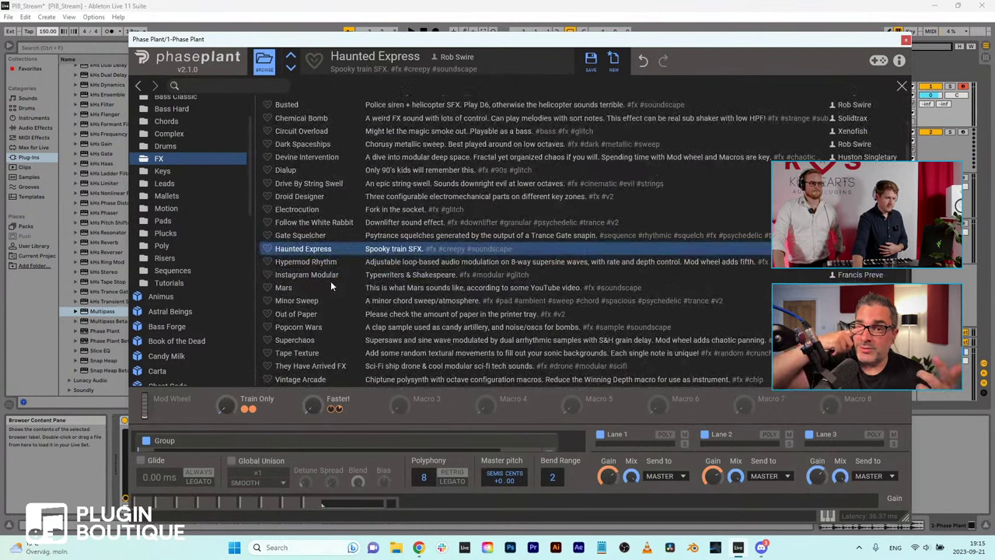
click(299, 379)
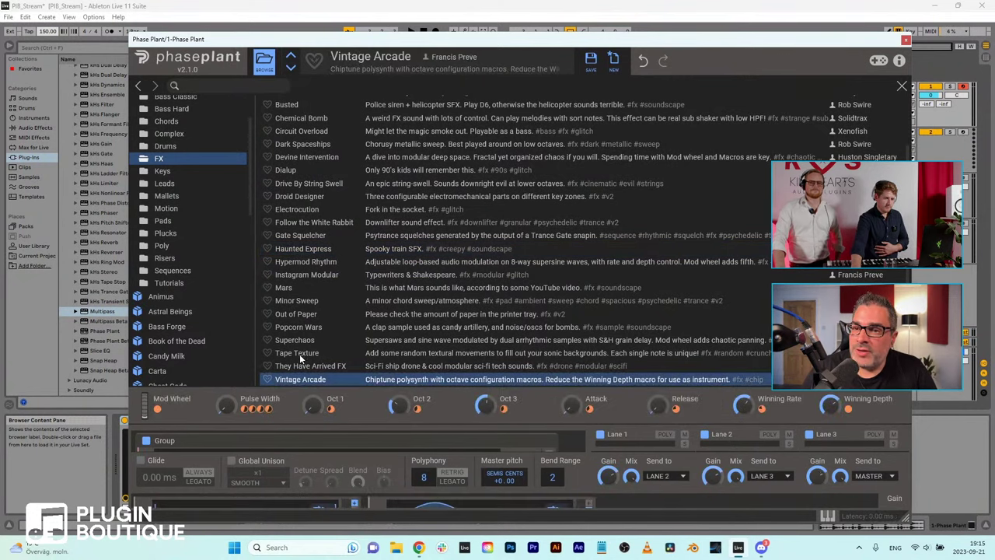
click(262, 72)
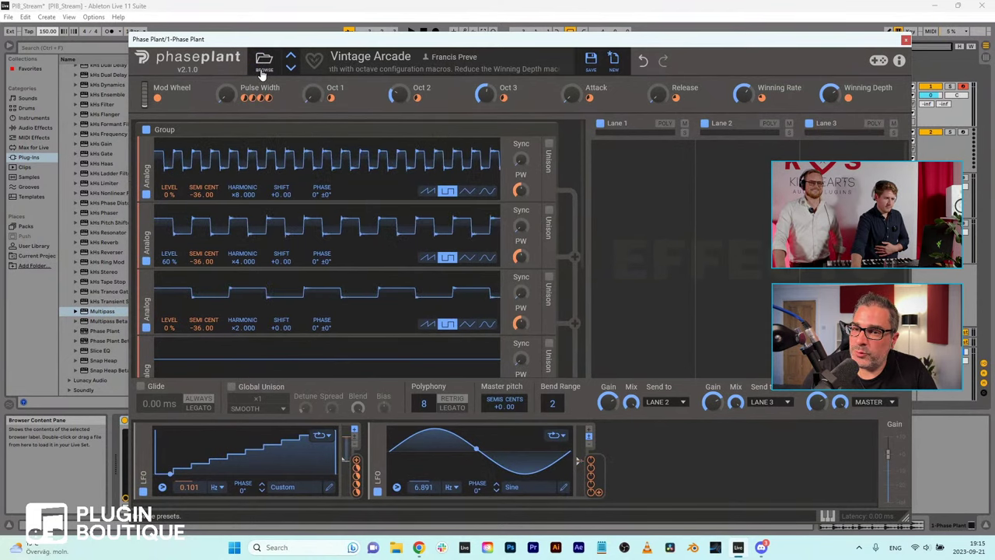
click(263, 66)
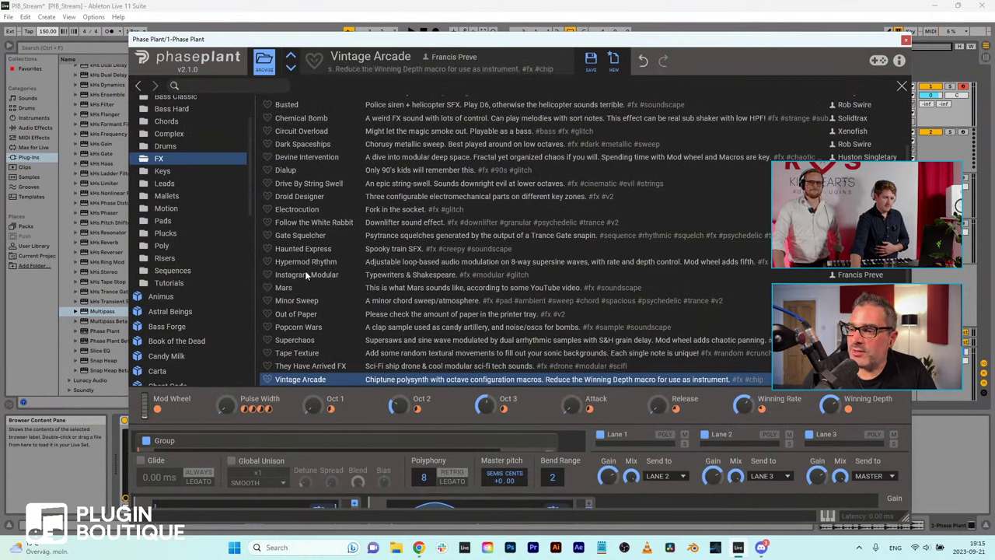
click(264, 66)
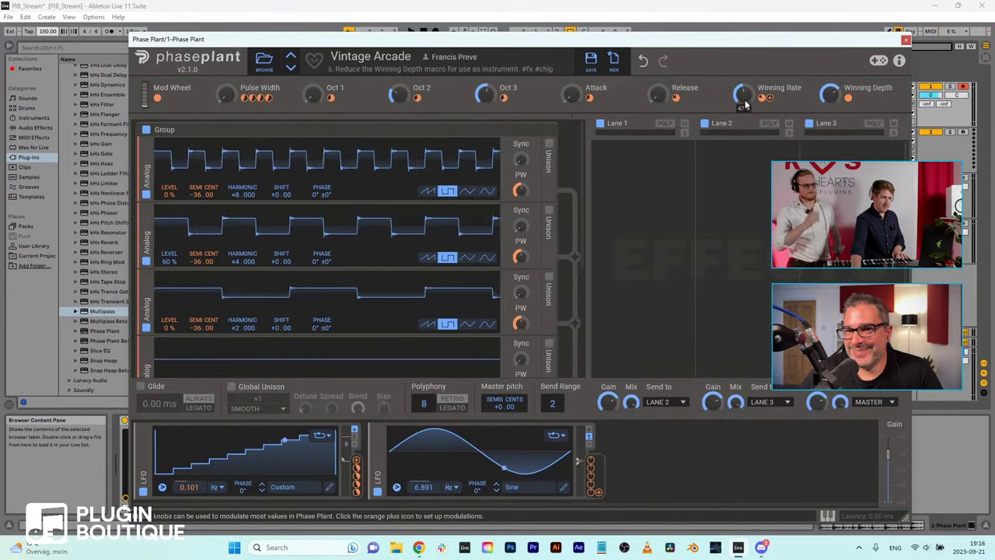
Step: Adjust the Winning Rate macro of the Vintage Arcade preset and turn Winning Depth fully up
scroll(745, 104, down, 5)
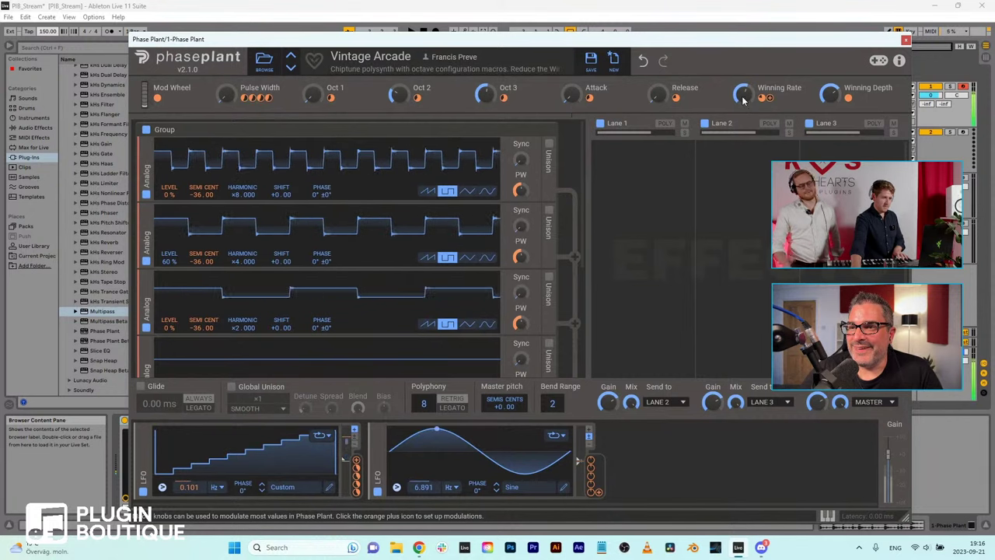
scroll(831, 97, down, 5)
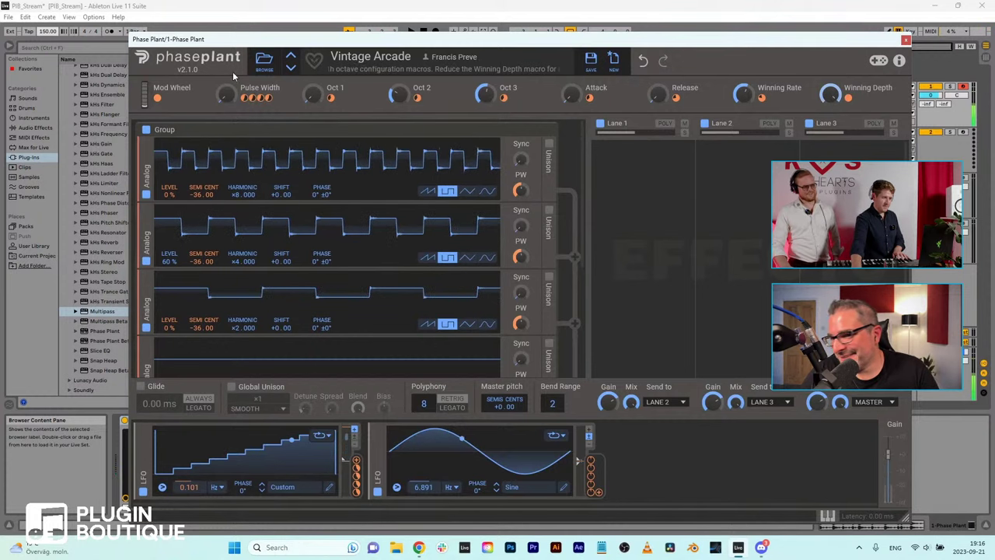
mouse_move(225, 94)
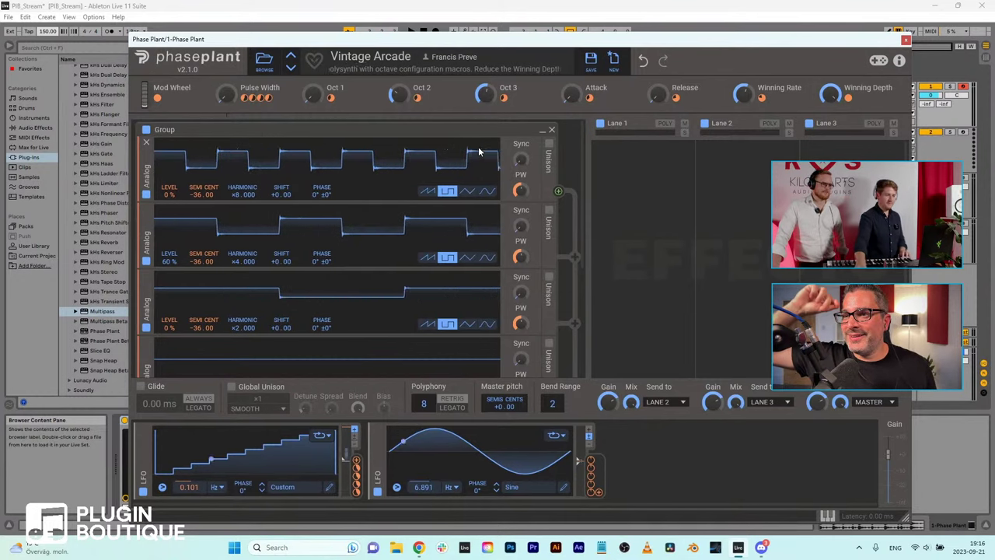
Step: Search the presets for "bit", load the Bit Boy preset and close the preset browser
click(262, 61)
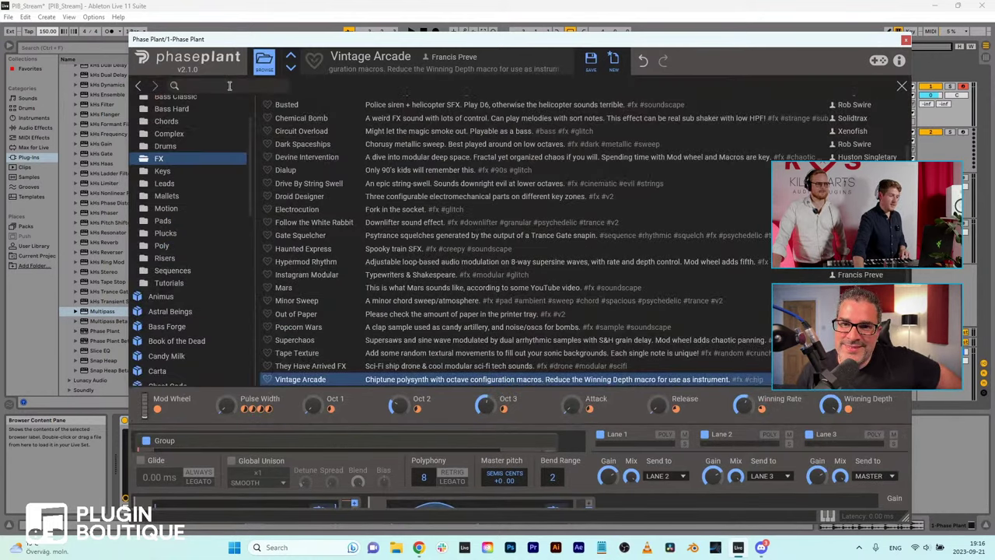
click(229, 85)
text(bi)
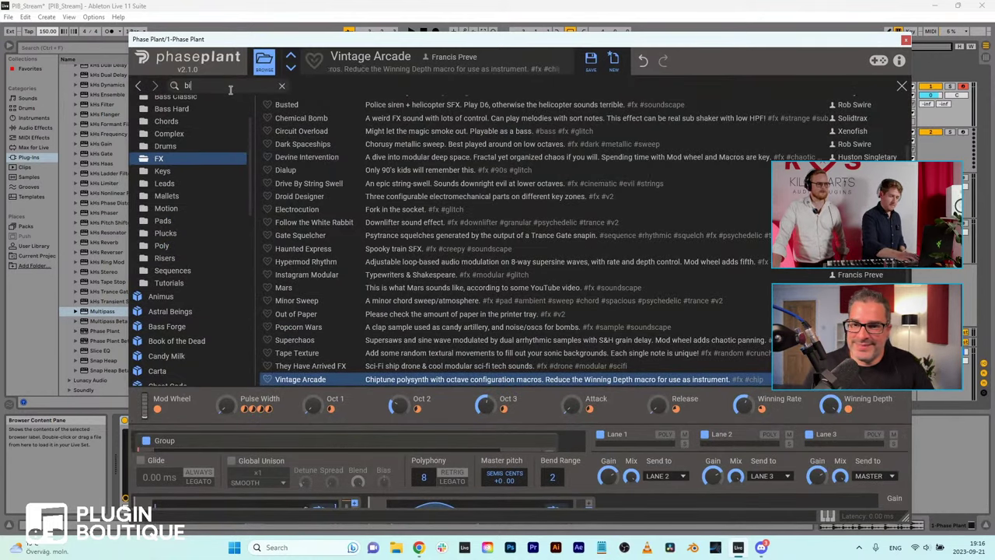
text(t)
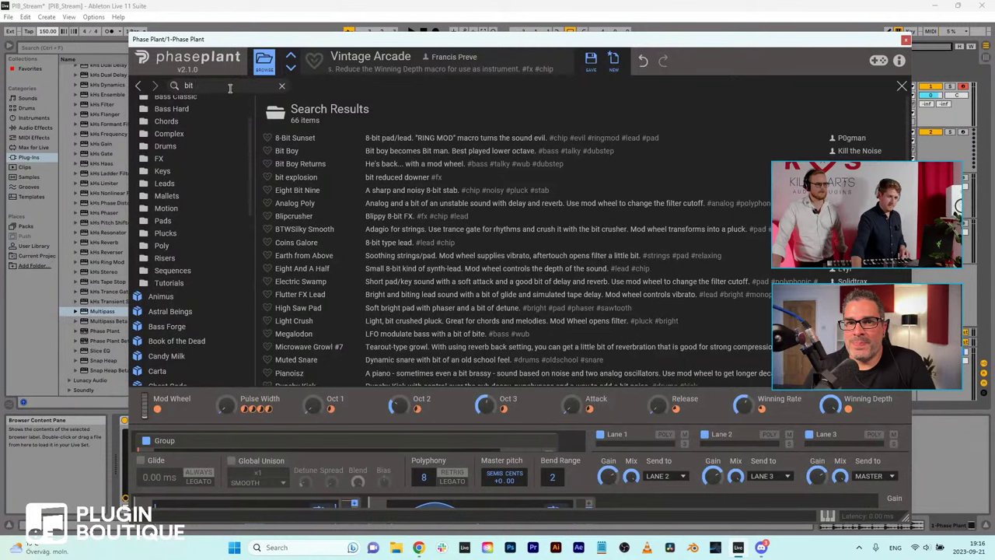
click(285, 152)
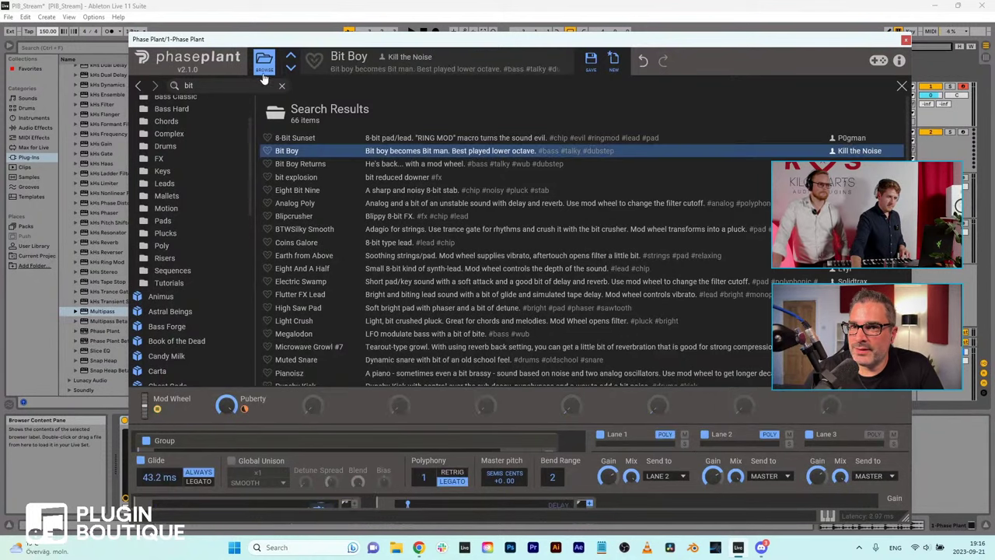
click(263, 62)
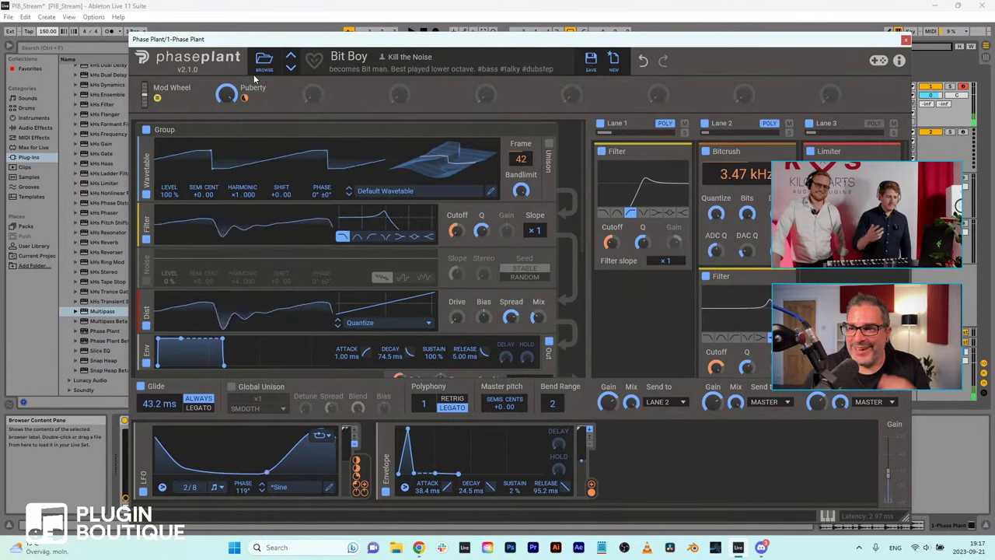
Step: Reset the synth to a new blank preset and open the Pads folder in the preset browser
click(270, 64)
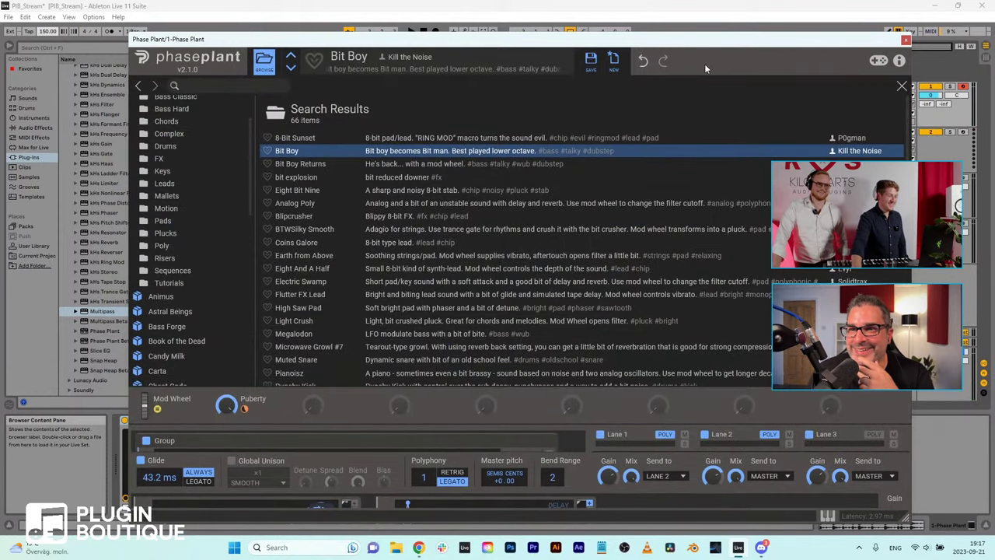
click(608, 65)
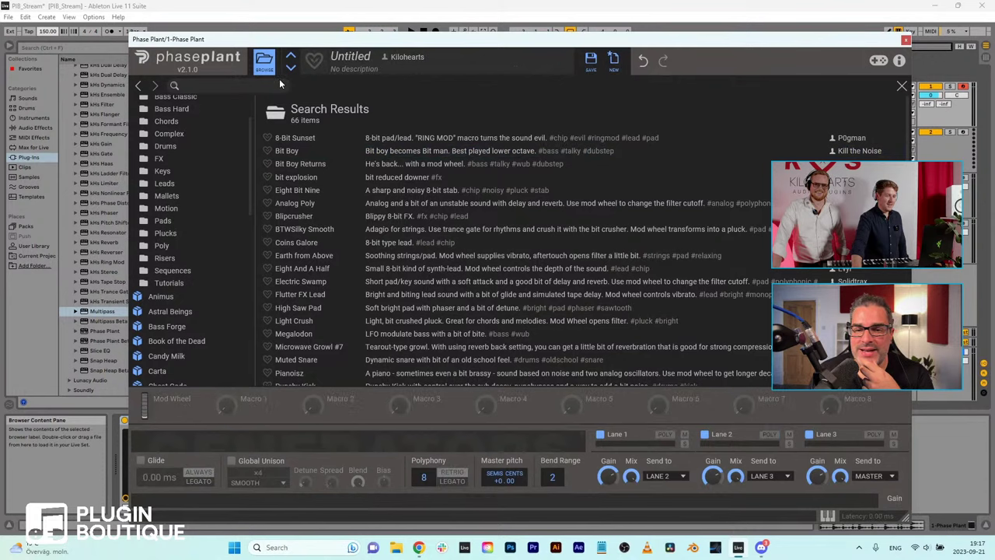
click(176, 220)
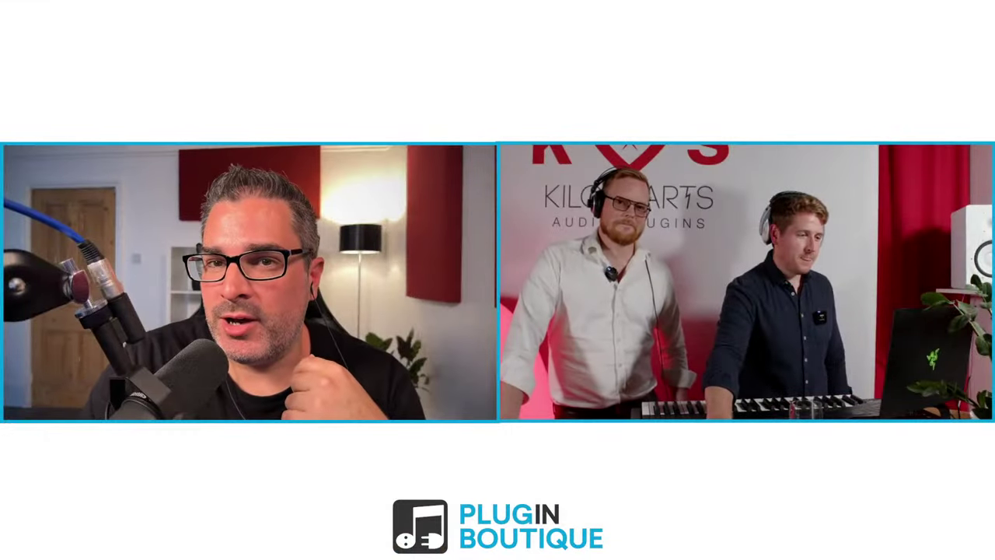